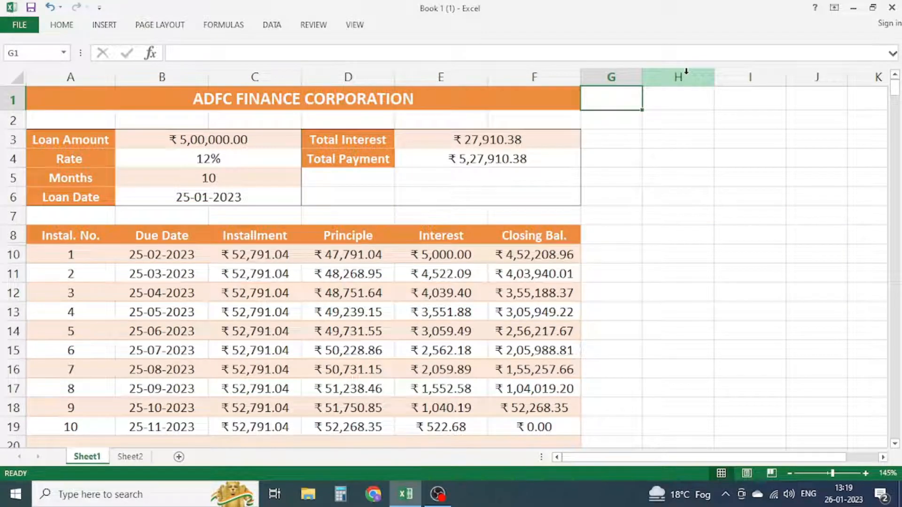
# Examine the due dates, installments, principle, interest and closing balances in the finished loan schedule on Sheet1
pyautogui.click(606, 177)
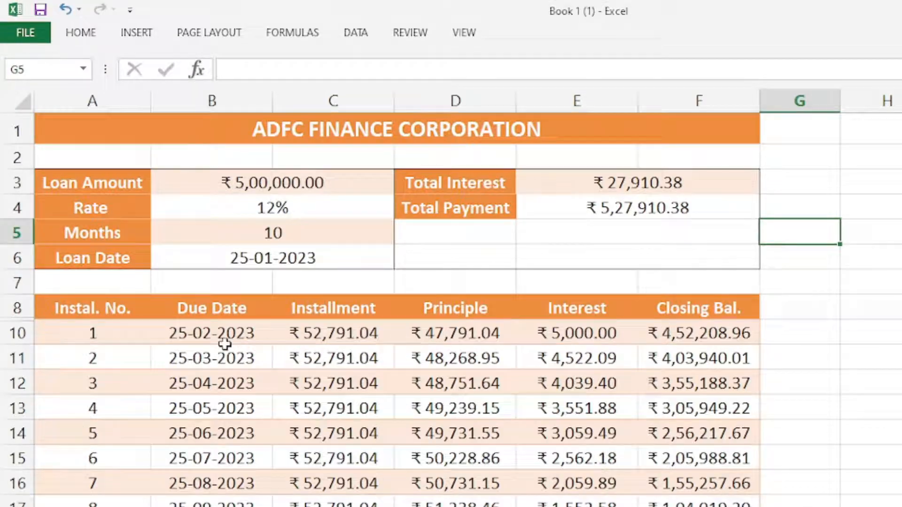
pyautogui.moveTo(176, 254); pyautogui.dragTo(175, 408)
pyautogui.moveTo(262, 417); pyautogui.dragTo(262, 417)
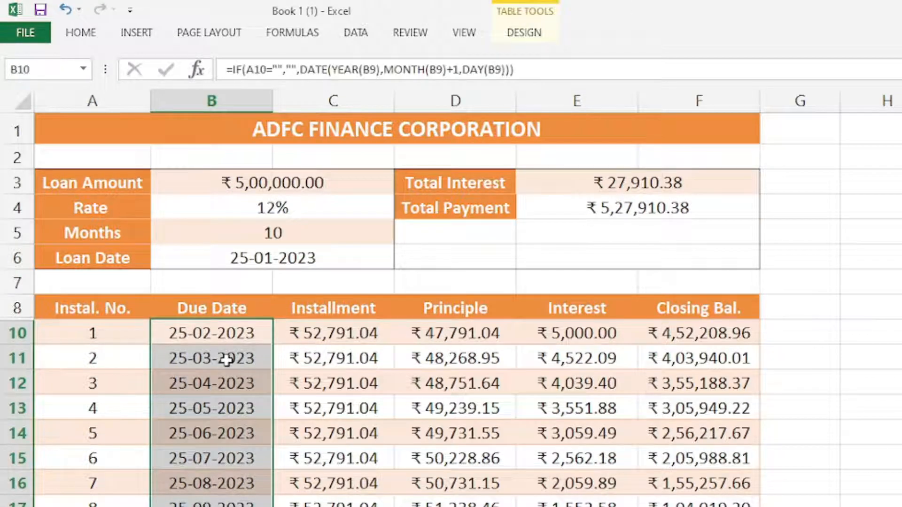
pyautogui.moveTo(360, 333); pyautogui.dragTo(336, 502)
pyautogui.click(436, 332)
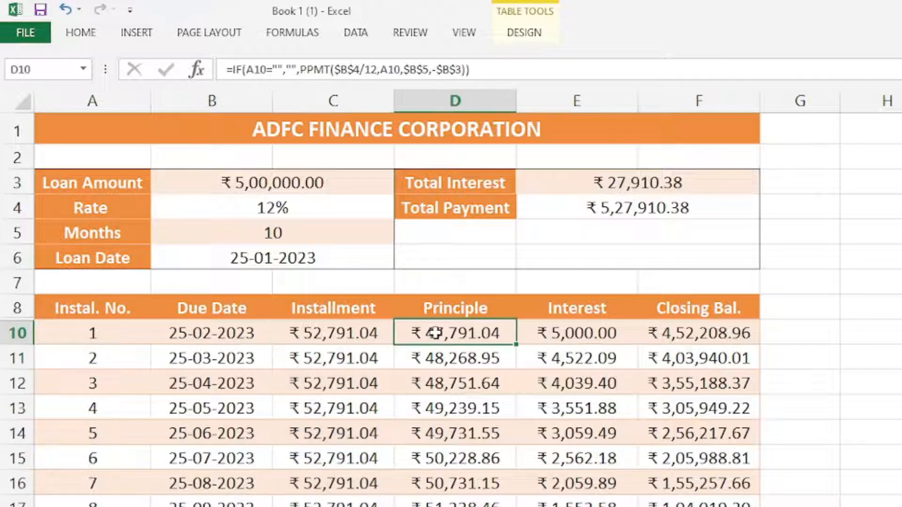
pyautogui.click(619, 334)
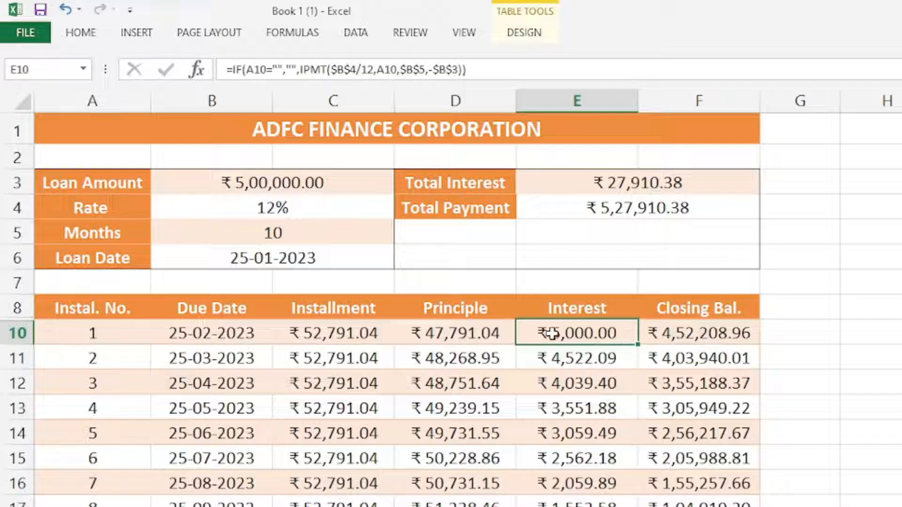
pyautogui.moveTo(726, 332); pyautogui.dragTo(700, 504)
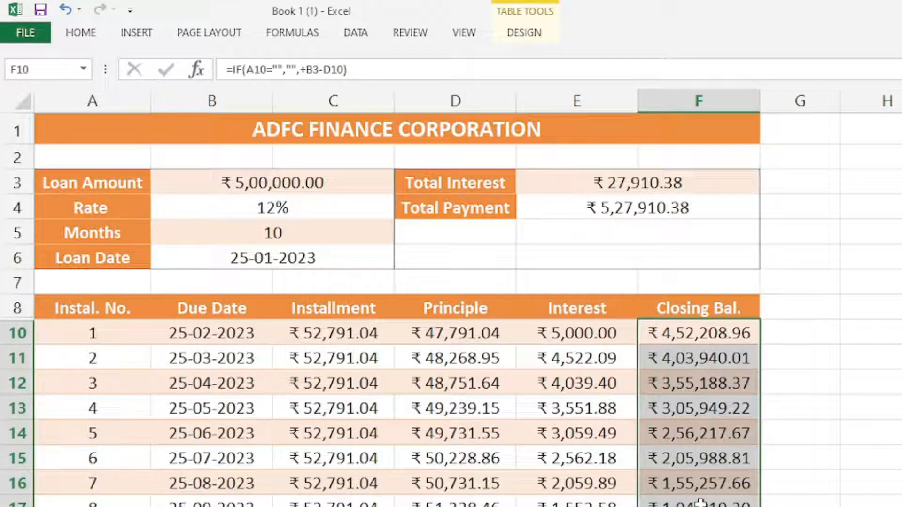
pyautogui.click(530, 313)
pyautogui.click(689, 386)
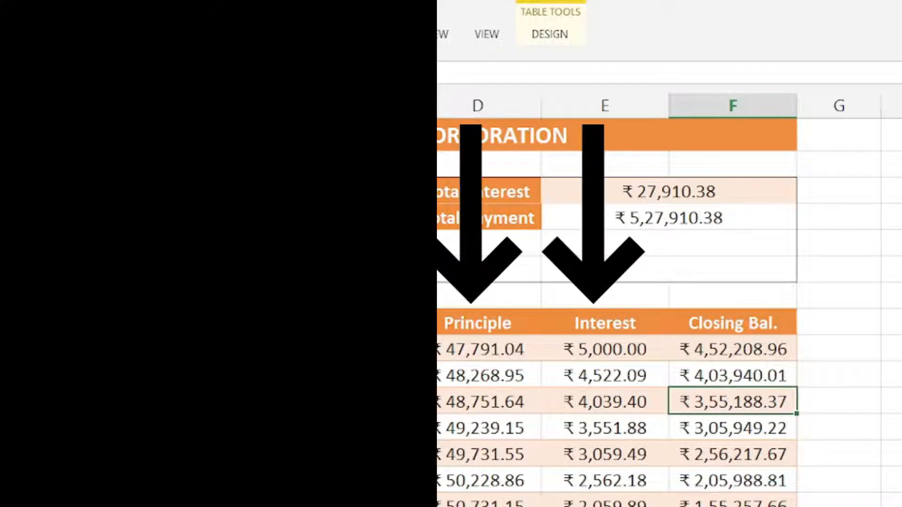
# Review how the Installment column relates to the Principle and Interest columns in the finished schedule
pyautogui.hotkey('ctrl', 'Home')
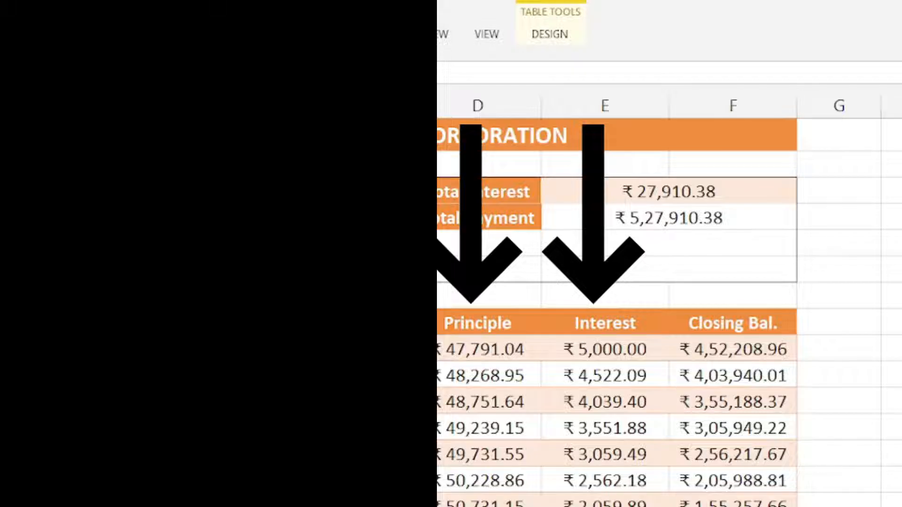
pyautogui.click(529, 308)
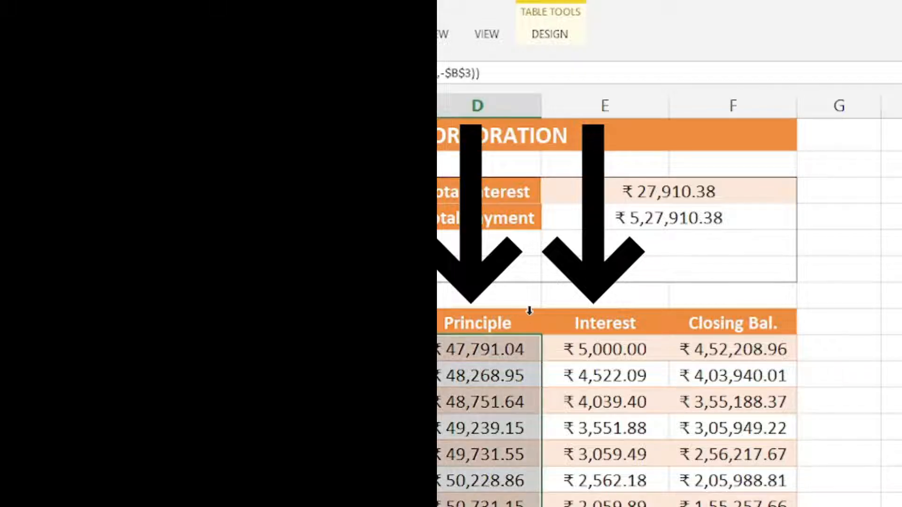
pyautogui.click(635, 324)
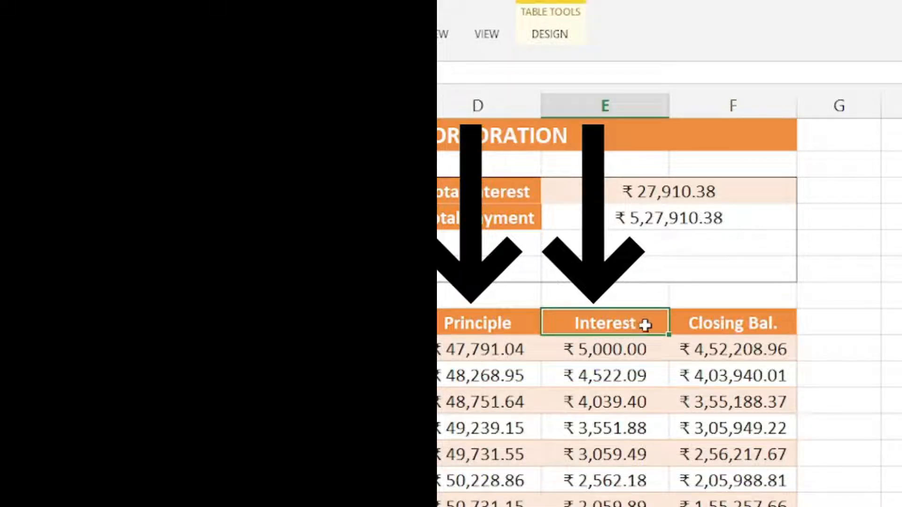
pyautogui.hotkey('ctrl', 'Home')
pyautogui.moveTo(349, 323); pyautogui.dragTo(580, 322)
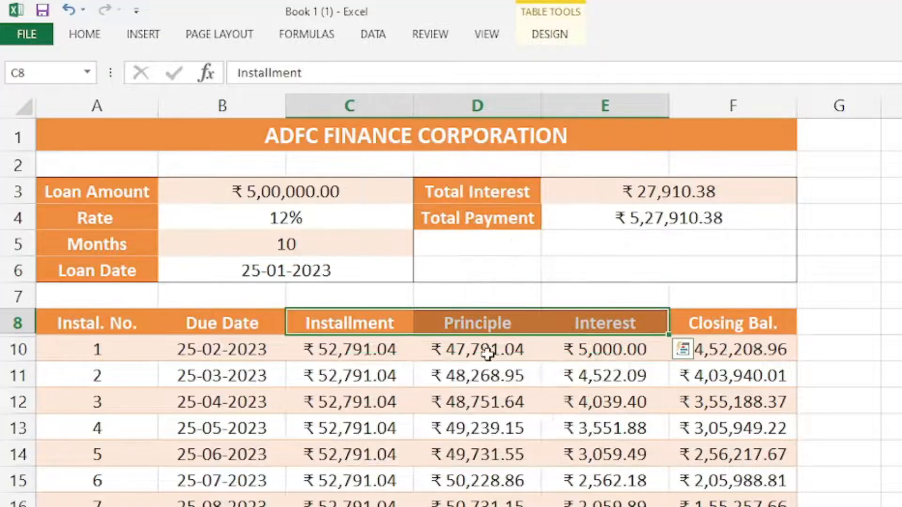
pyautogui.click(488, 355)
pyautogui.click(819, 263)
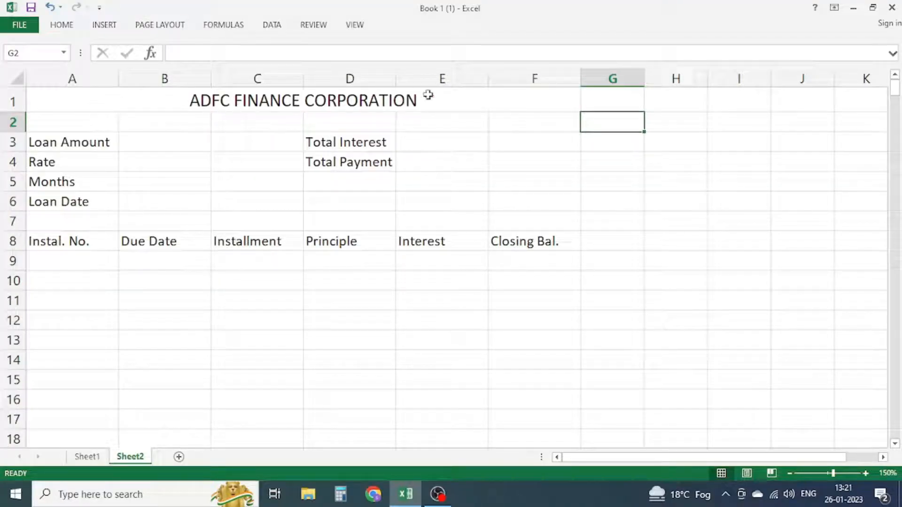
# Review the title, the loan detail labels and the Total Interest and Total Payment fields of the blank template on Sheet2
pyautogui.click(404, 102)
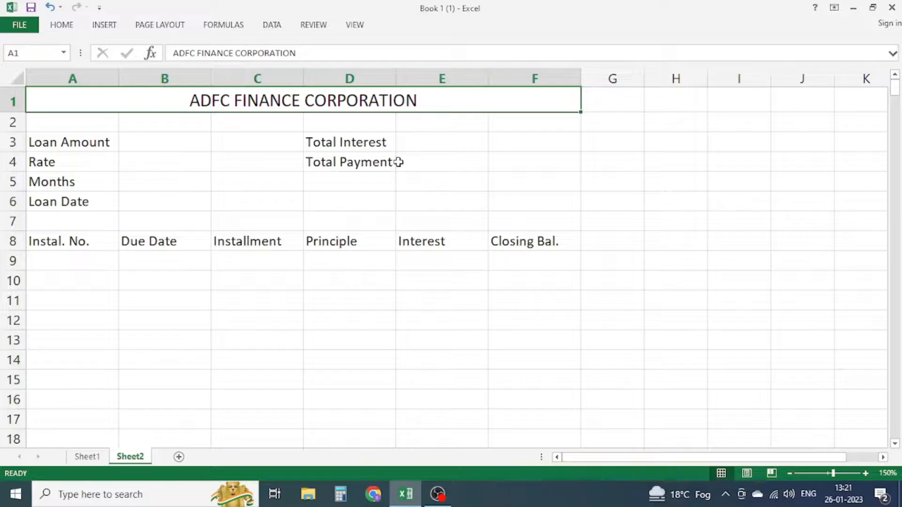
pyautogui.click(444, 166)
pyautogui.click(149, 96)
pyautogui.moveTo(76, 138); pyautogui.dragTo(73, 202)
pyautogui.click(82, 142)
pyautogui.click(97, 165)
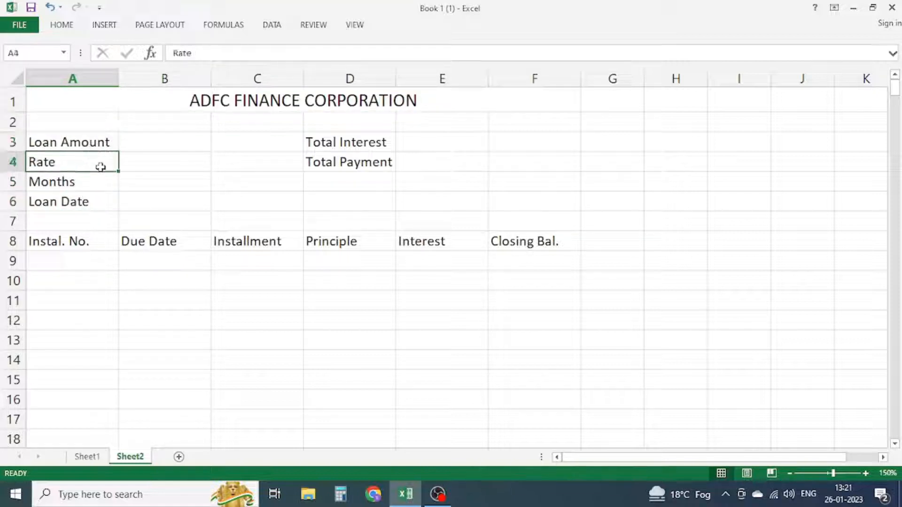
pyautogui.click(88, 181)
pyautogui.click(87, 202)
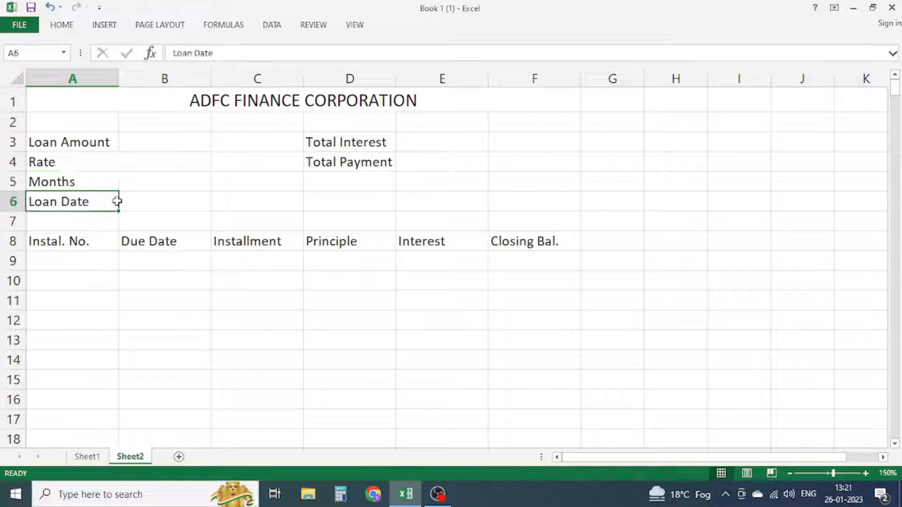
pyautogui.click(346, 142)
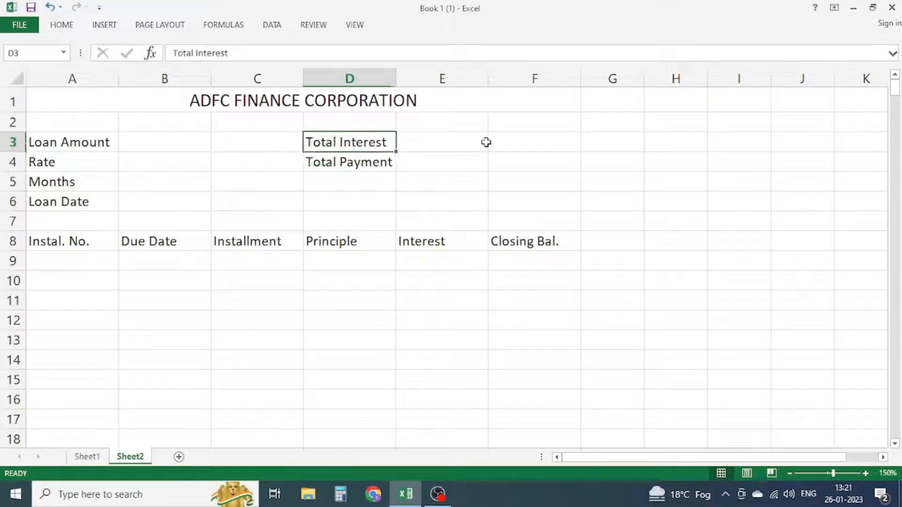
pyautogui.moveTo(485, 142); pyautogui.dragTo(525, 142)
pyautogui.moveTo(442, 163); pyautogui.dragTo(539, 162)
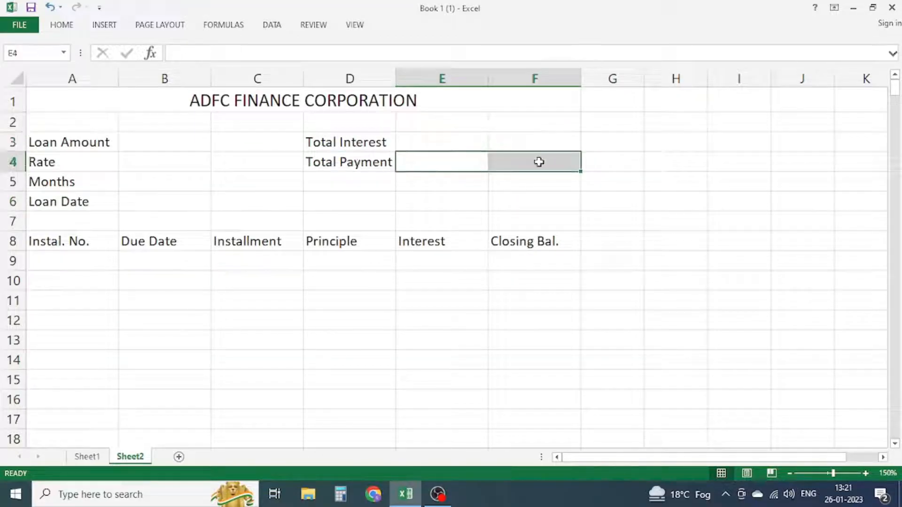
pyautogui.click(541, 162)
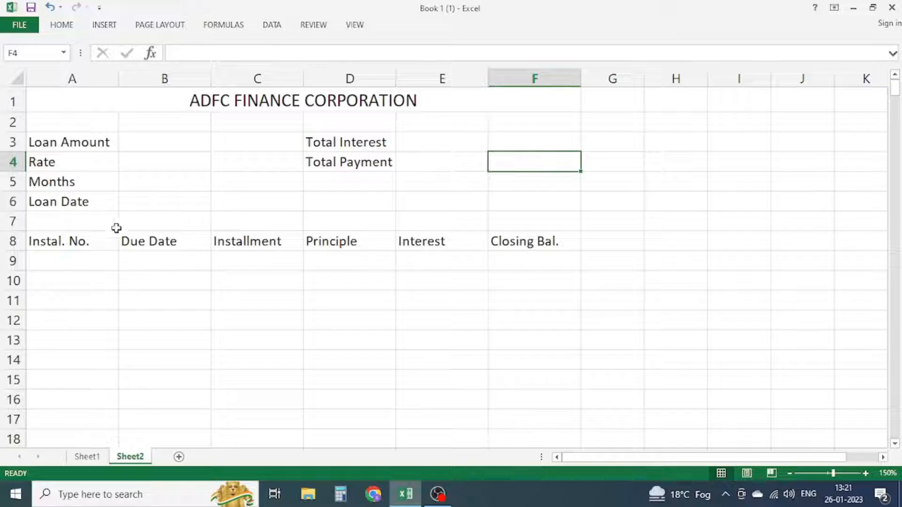
# Examine the schedule headings in row 8, the empty columns below them and the blank loan detail cells on Sheet2
pyautogui.click(34, 241)
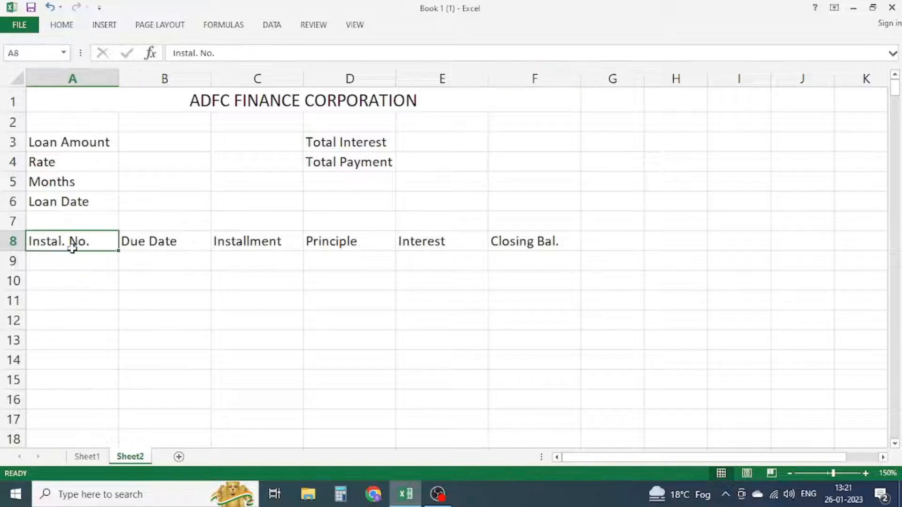
pyautogui.moveTo(72, 266); pyautogui.dragTo(72, 420)
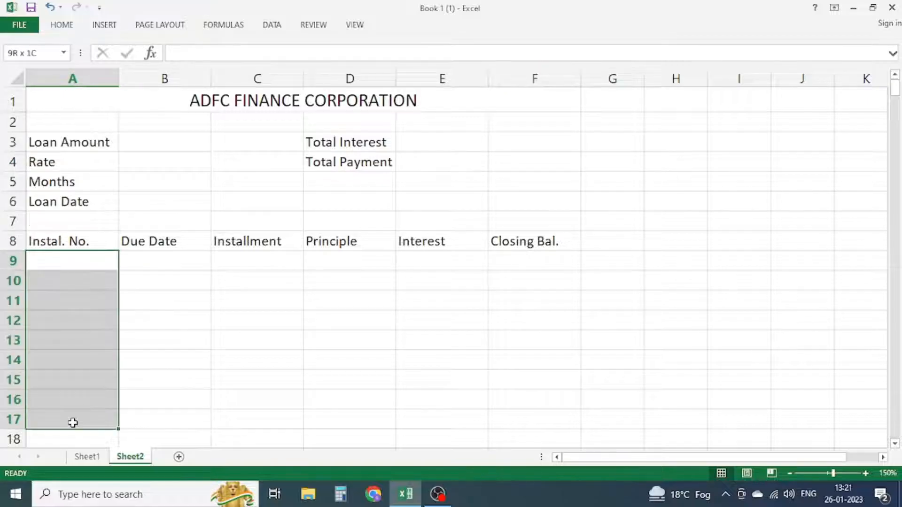
pyautogui.click(160, 242)
pyautogui.moveTo(160, 261); pyautogui.dragTo(155, 414)
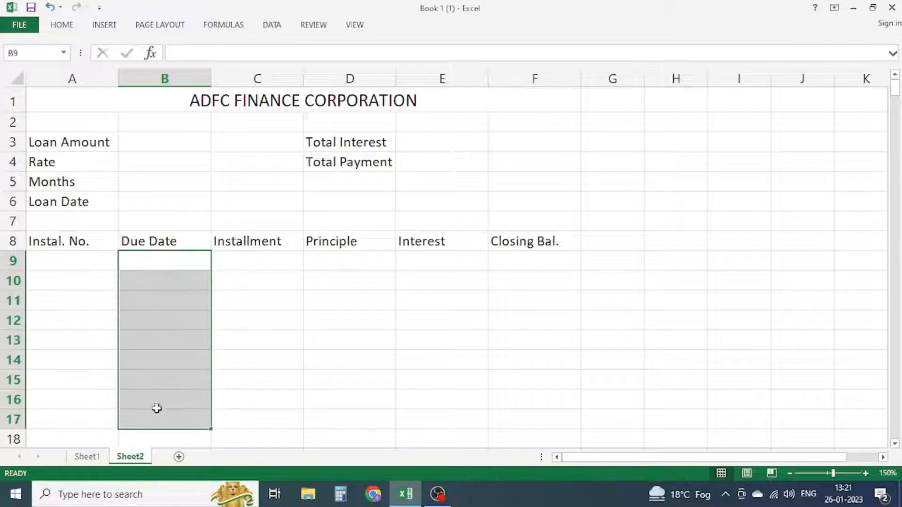
pyautogui.moveTo(273, 261); pyautogui.dragTo(265, 412)
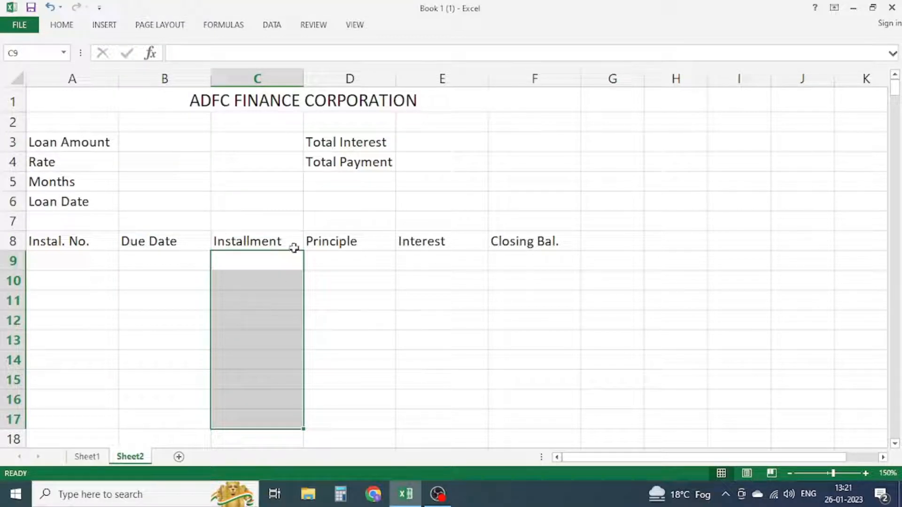
pyautogui.click(346, 258)
pyautogui.moveTo(249, 255); pyautogui.dragTo(248, 357)
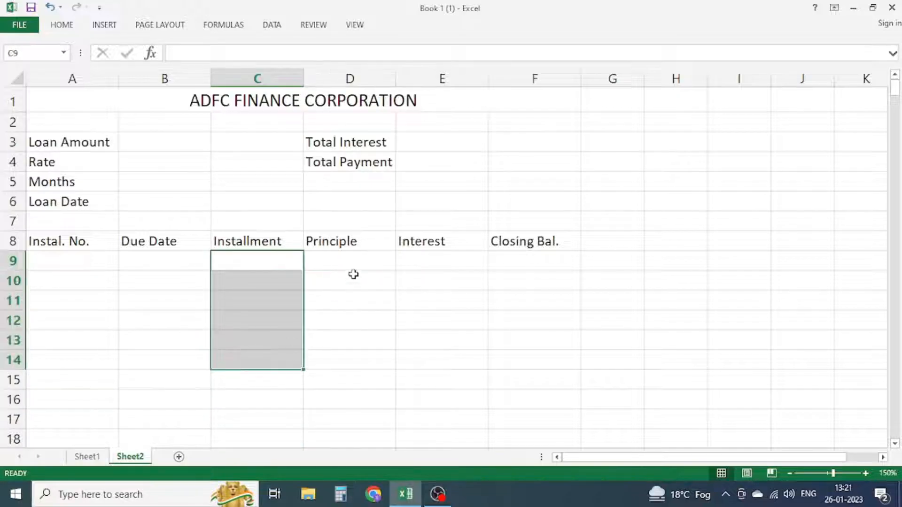
pyautogui.moveTo(354, 262); pyautogui.dragTo(395, 378)
pyautogui.moveTo(449, 258); pyautogui.dragTo(441, 399)
pyautogui.moveTo(531, 253); pyautogui.dragTo(531, 412)
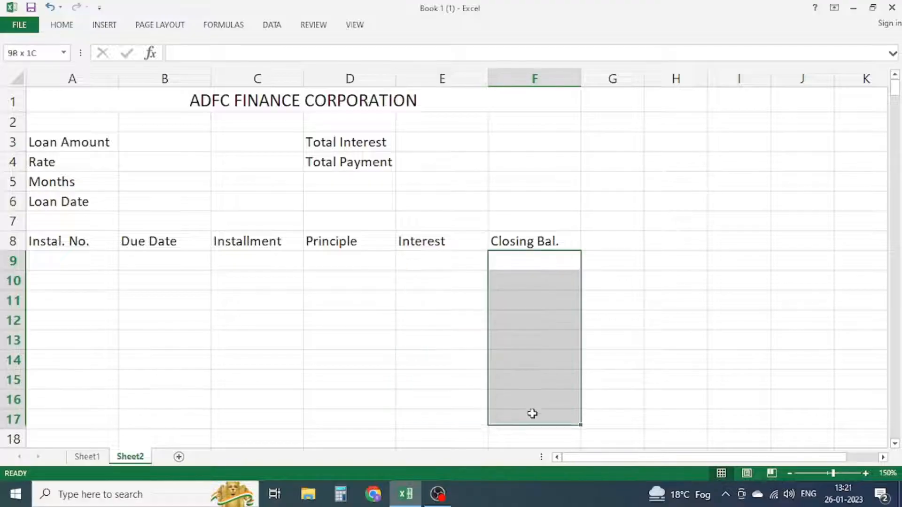
pyautogui.click(345, 267)
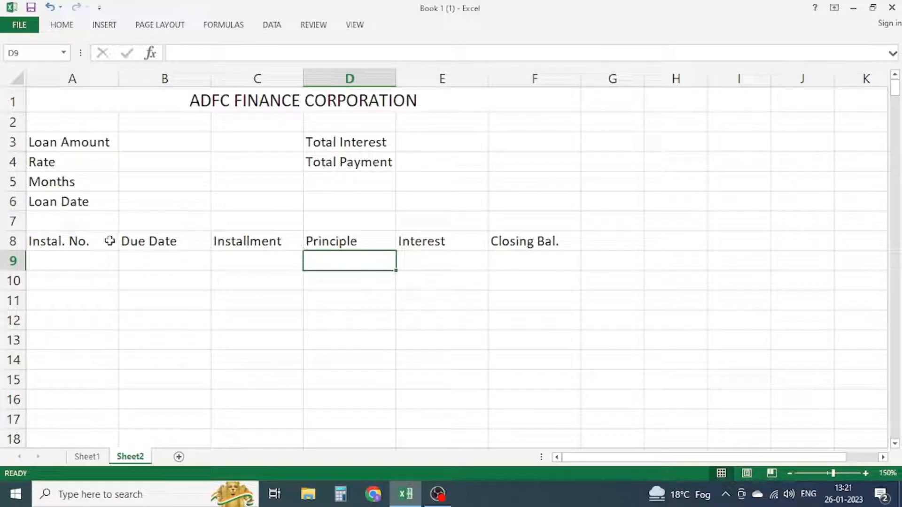
pyautogui.click(538, 243)
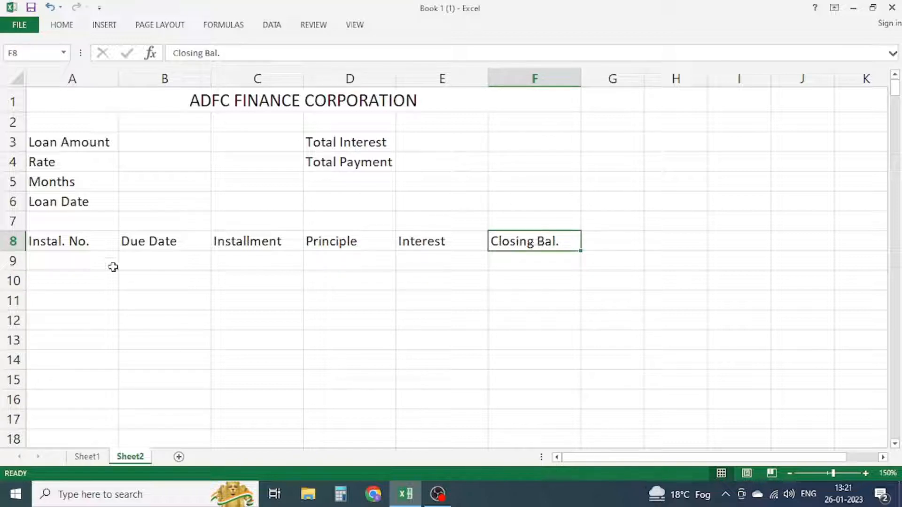
pyautogui.click(83, 258)
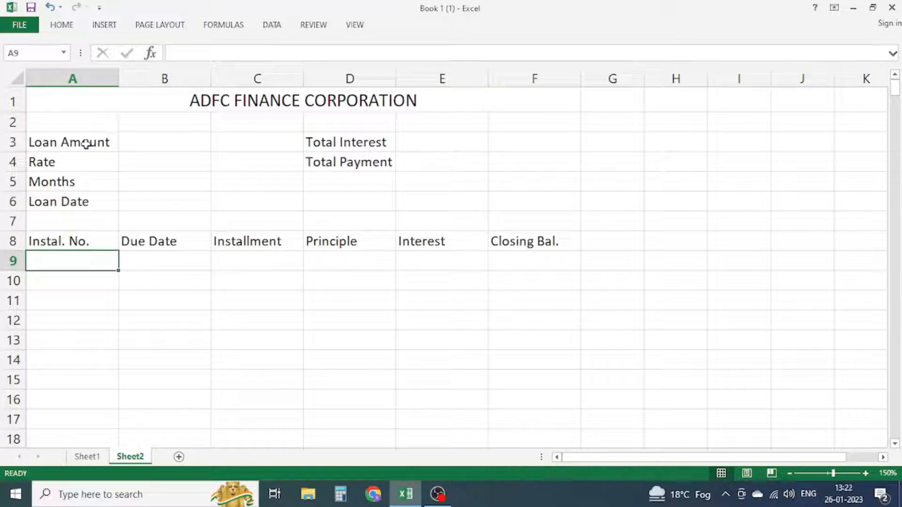
pyautogui.click(153, 161)
pyautogui.click(153, 183)
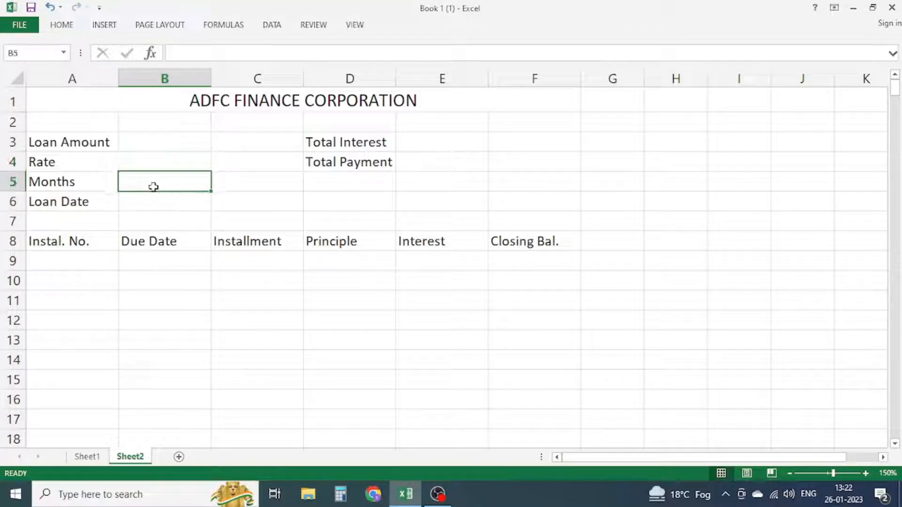
pyautogui.click(149, 199)
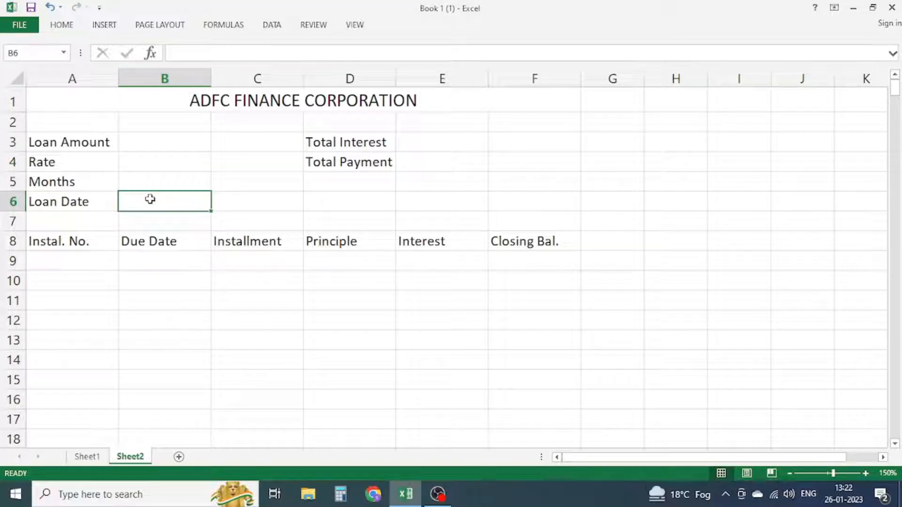
pyautogui.click(252, 155)
# Enter 500000 as the loan amount in B3 and 12 as the rate in B4
pyautogui.click(191, 139)
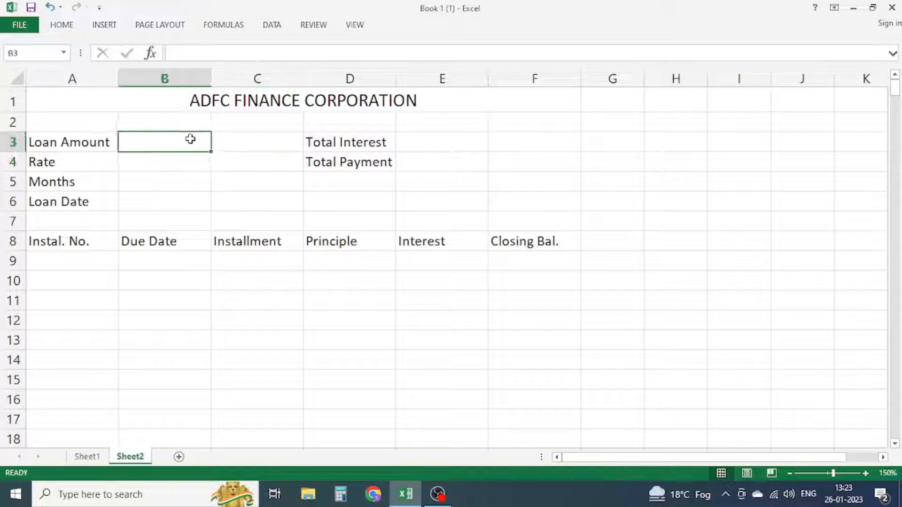
pyautogui.write('500000')
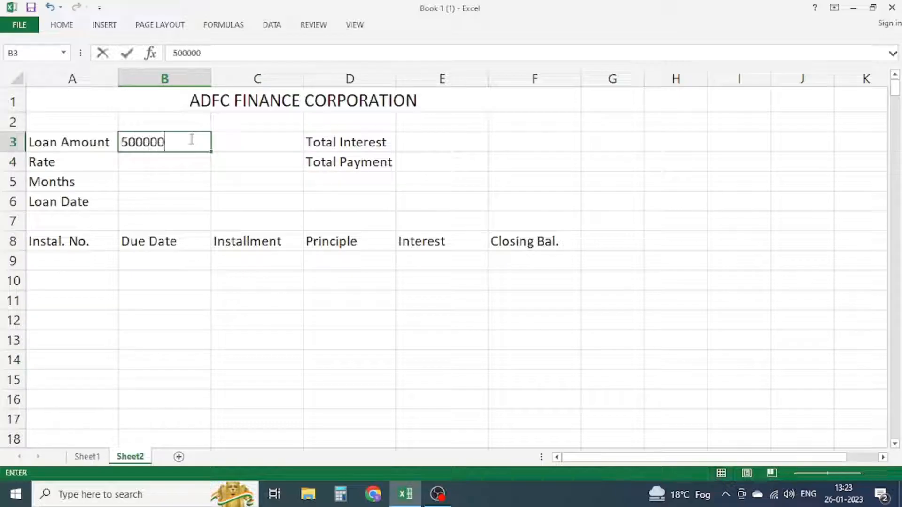
pyautogui.hotkey('ctrl', 'Return')
pyautogui.press('Down')
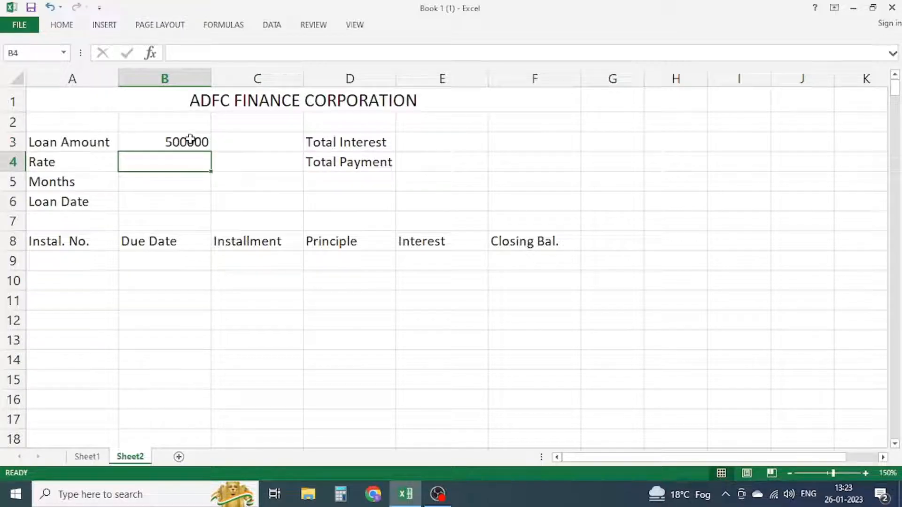
pyautogui.write('12')
pyautogui.press('Return')
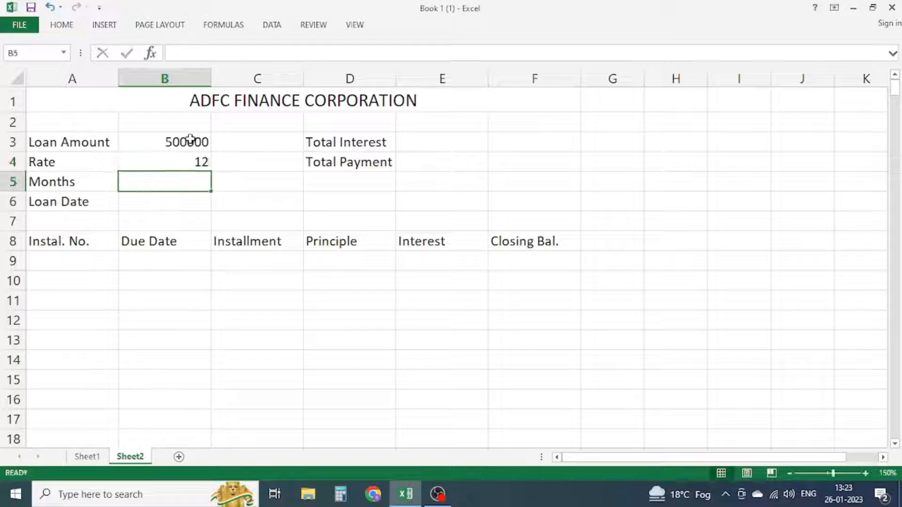
# Format the rate in cell B4 as a percentage
pyautogui.press('Up')
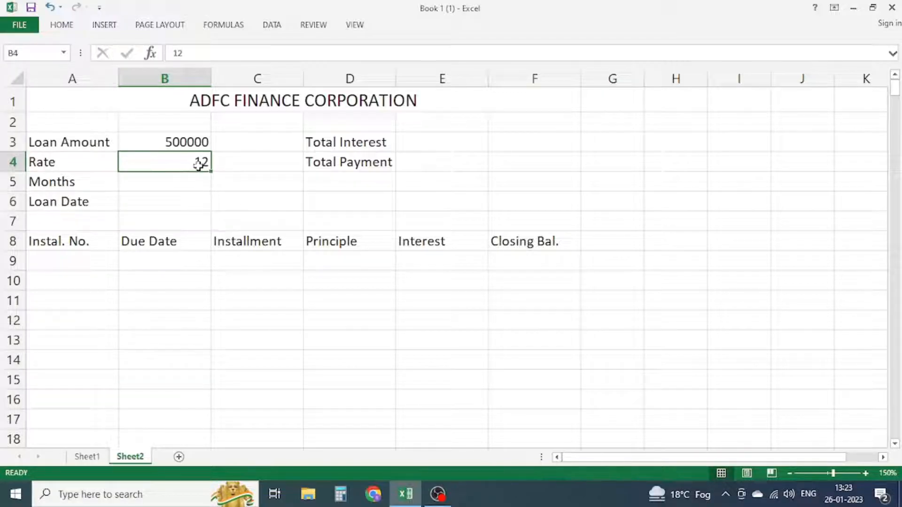
pyautogui.click(61, 24)
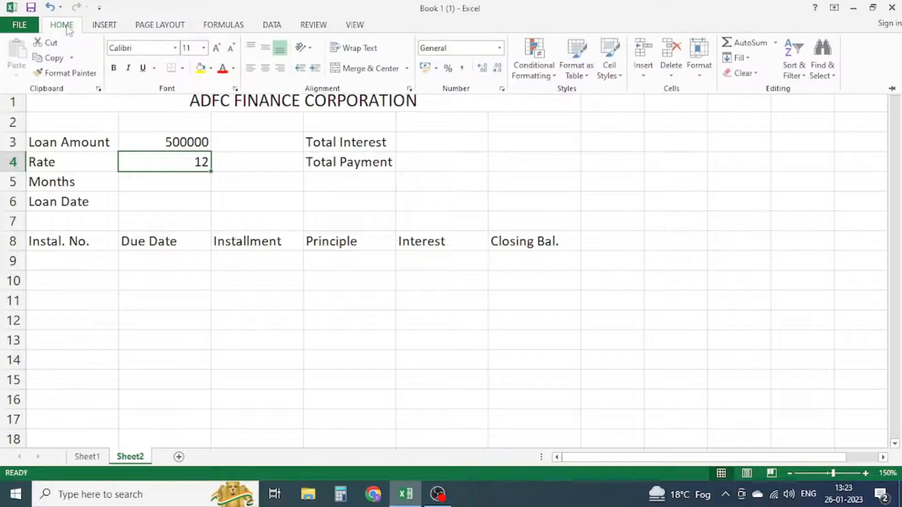
pyautogui.click(448, 69)
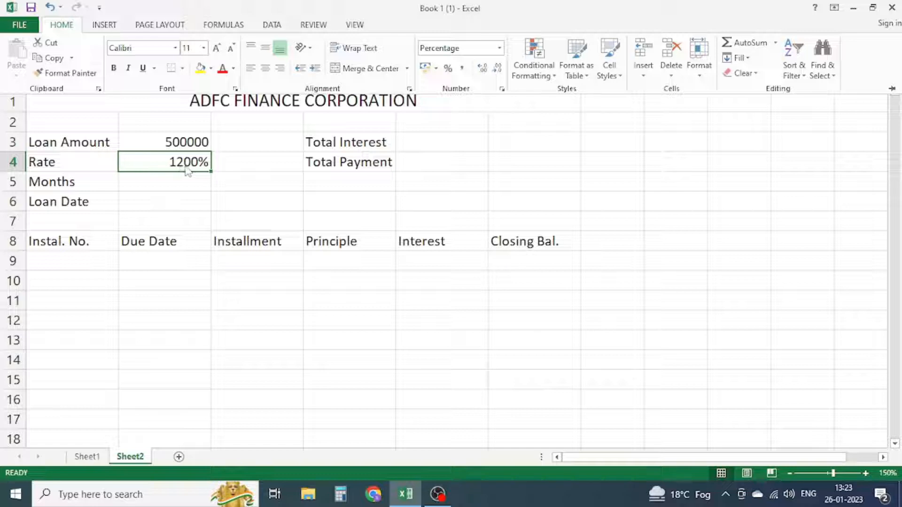
# Replace the rate in cell B4 with 12%
pyautogui.click(227, 171)
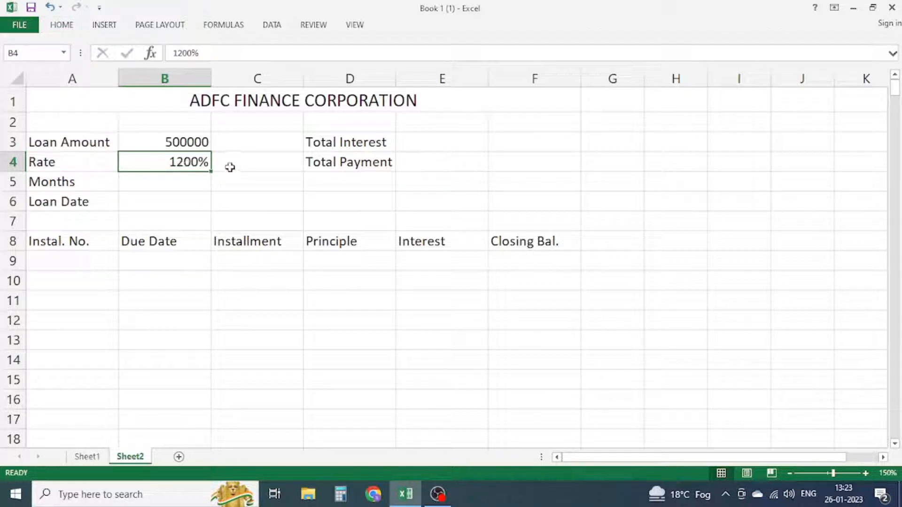
pyautogui.press('Delete')
pyautogui.write('12%')
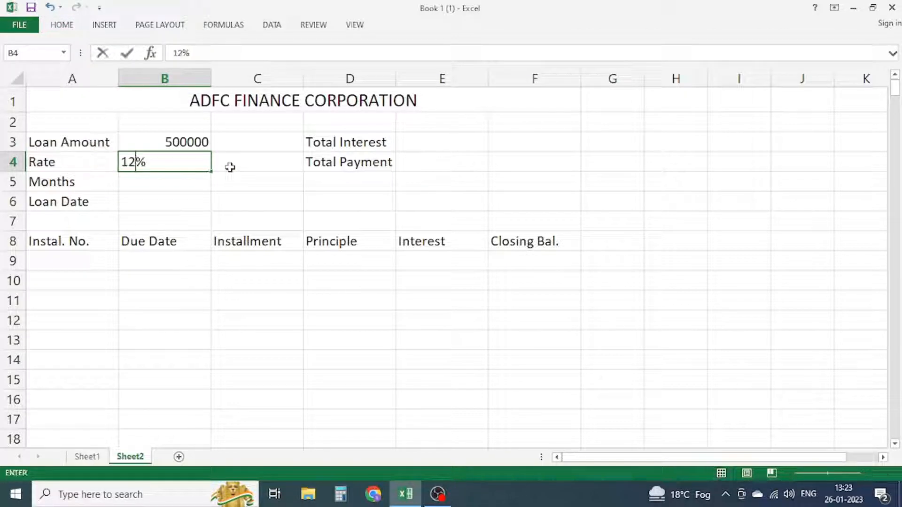
pyautogui.press('Return')
pyautogui.click(173, 154)
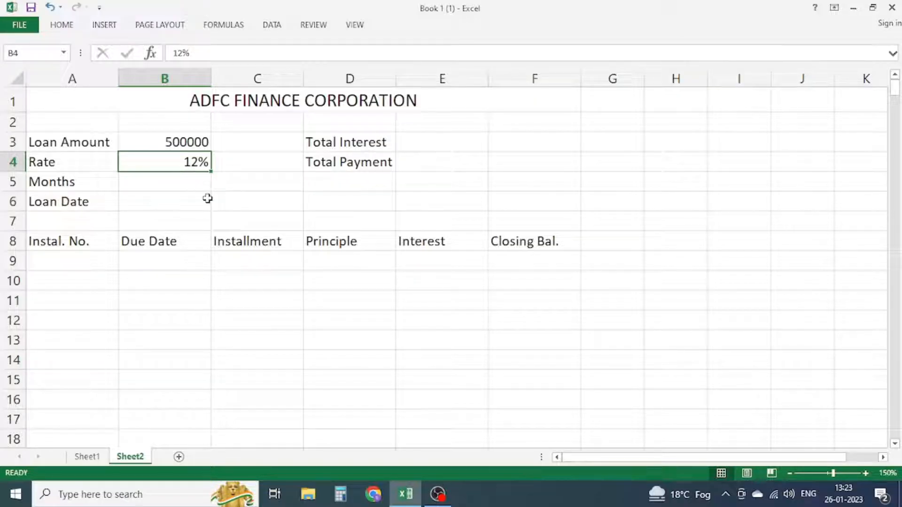
pyautogui.click(220, 159)
pyautogui.click(157, 156)
# Try 36 as the number of months in cell B5
pyautogui.click(159, 185)
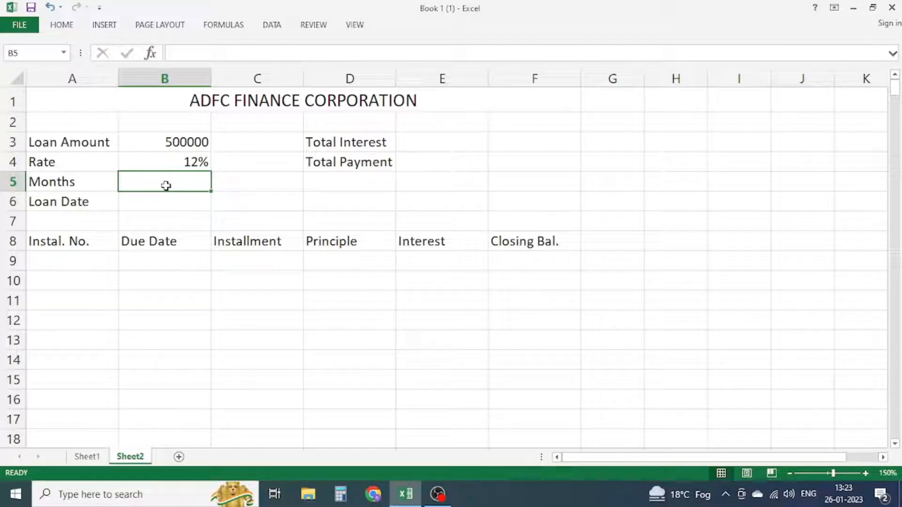
pyautogui.press('Left')
pyautogui.press('Right')
pyautogui.click(69, 182)
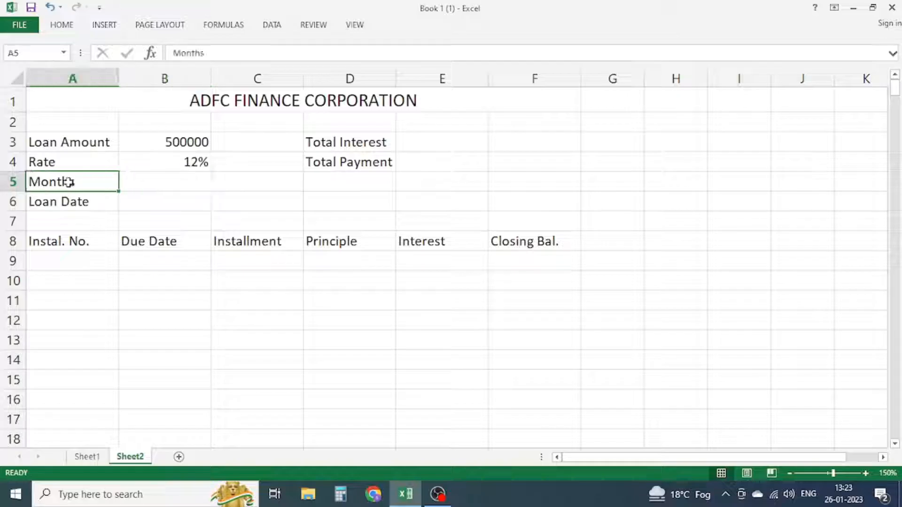
pyautogui.click(159, 185)
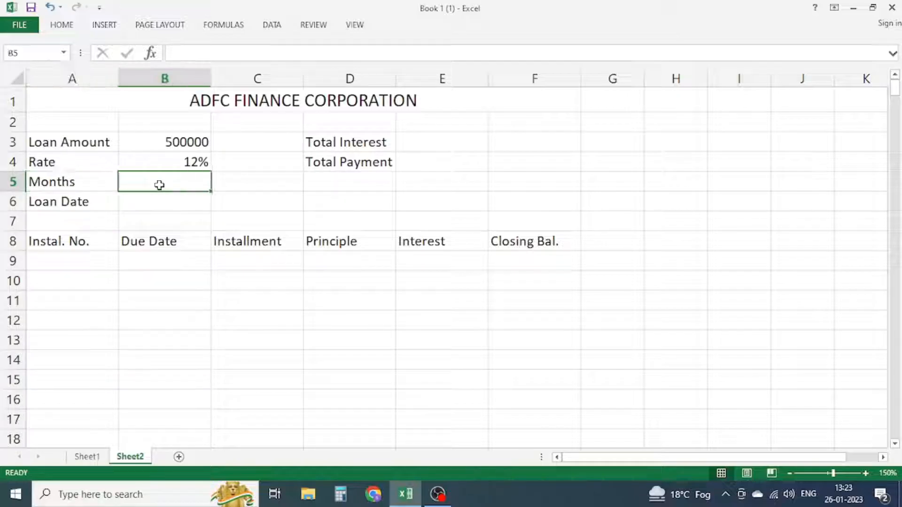
pyautogui.write('4')
pyautogui.press('Return')
pyautogui.press('Up')
pyautogui.write('36')
pyautogui.press('Return')
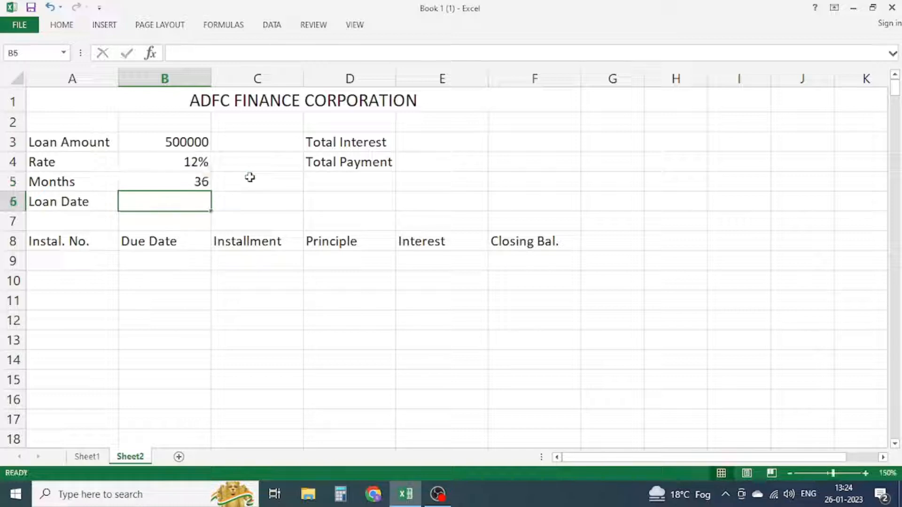
# Set the months in B5 to 12 and enter the current date, 26-01-2023, as the loan date in B6
pyautogui.press('Up')
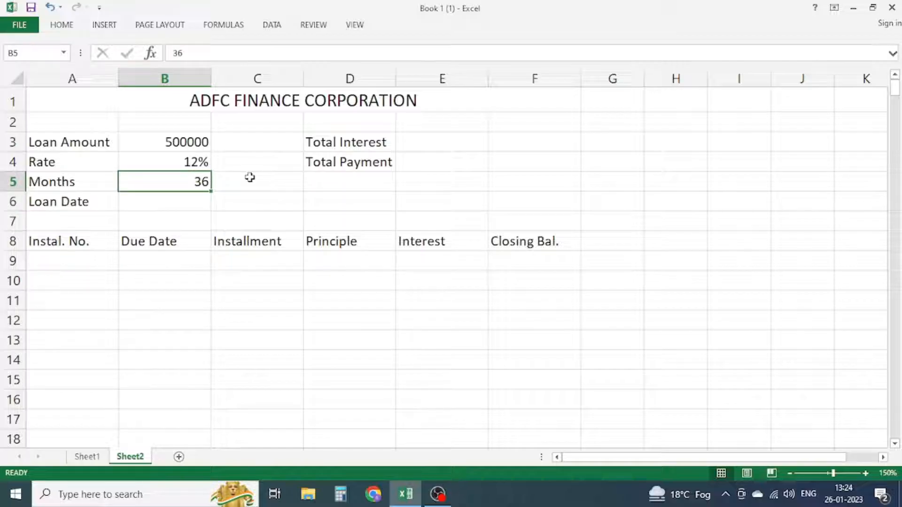
pyautogui.write('12')
pyautogui.press('Return')
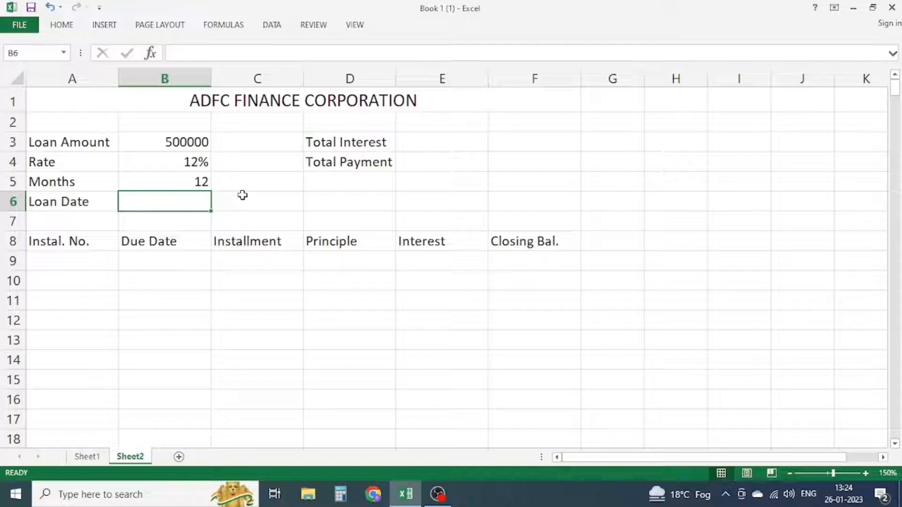
pyautogui.hotkey('ctrl', ';')
pyautogui.press('Return')
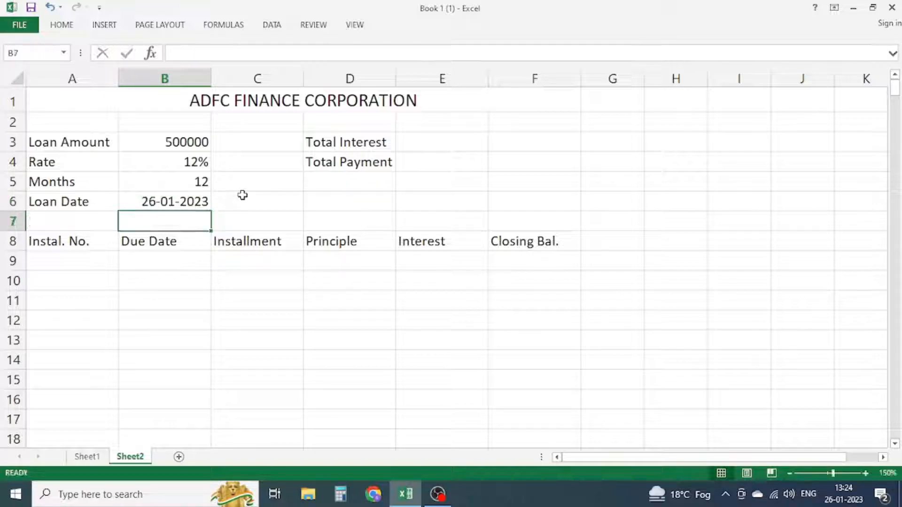
pyautogui.click(285, 188)
pyautogui.click(232, 205)
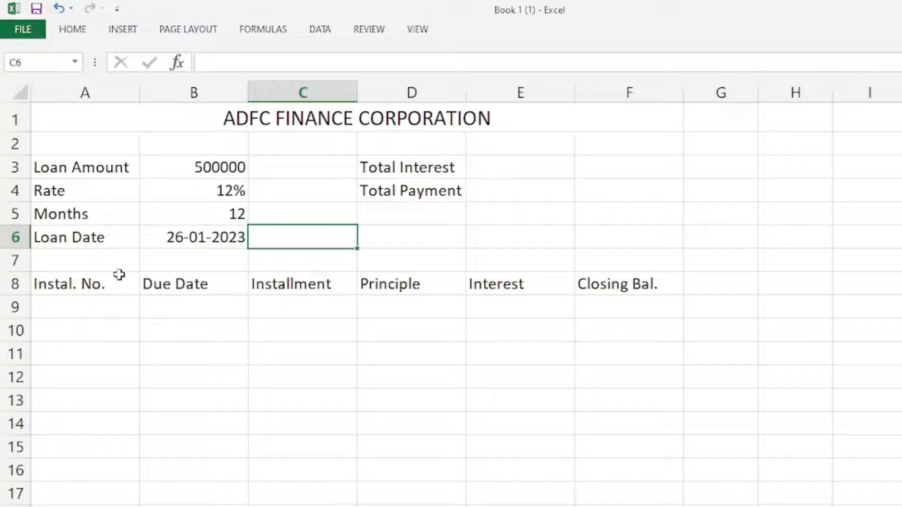
# Examine the schedule headings in row 8 and the blank cells where the installment details belong
pyautogui.moveTo(73, 282); pyautogui.dragTo(349, 286)
pyautogui.moveTo(66, 327); pyautogui.dragTo(94, 401)
pyautogui.moveTo(521, 353); pyautogui.dragTo(528, 400)
pyautogui.moveTo(627, 340); pyautogui.dragTo(629, 400)
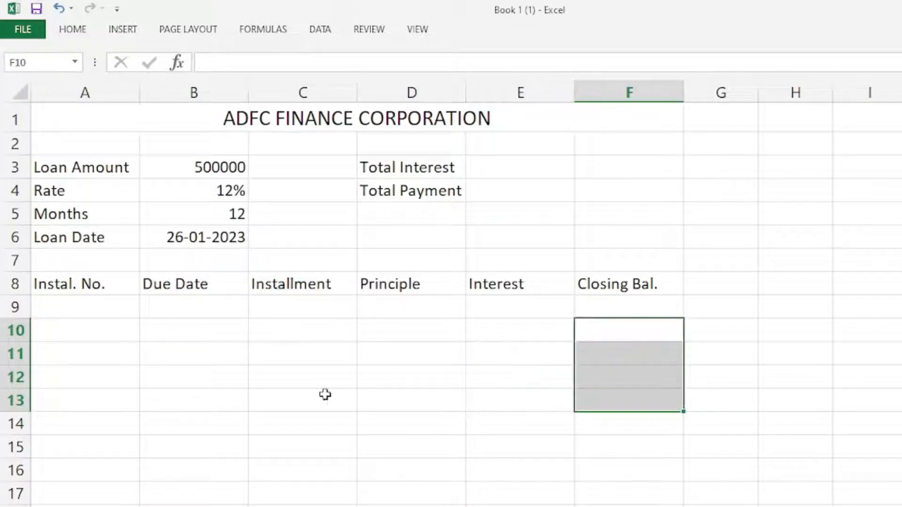
pyautogui.moveTo(198, 353); pyautogui.dragTo(237, 429)
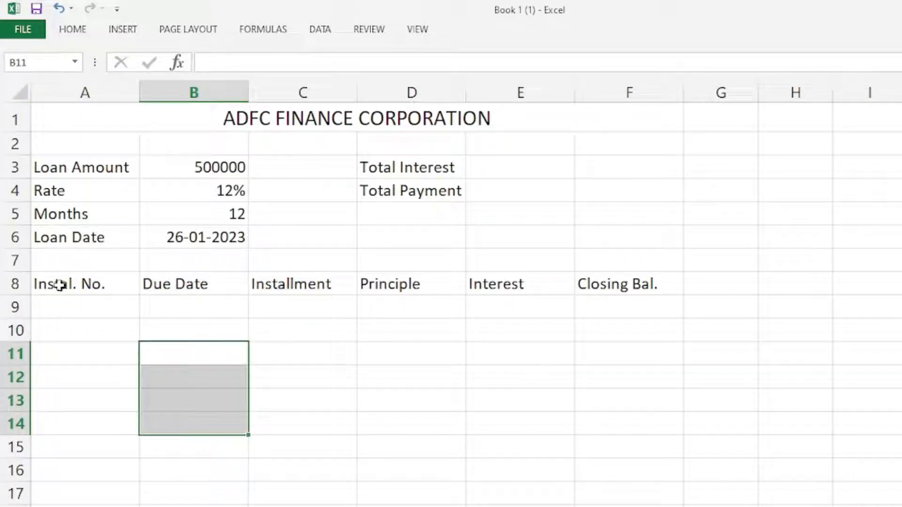
pyautogui.moveTo(126, 280); pyautogui.dragTo(588, 288)
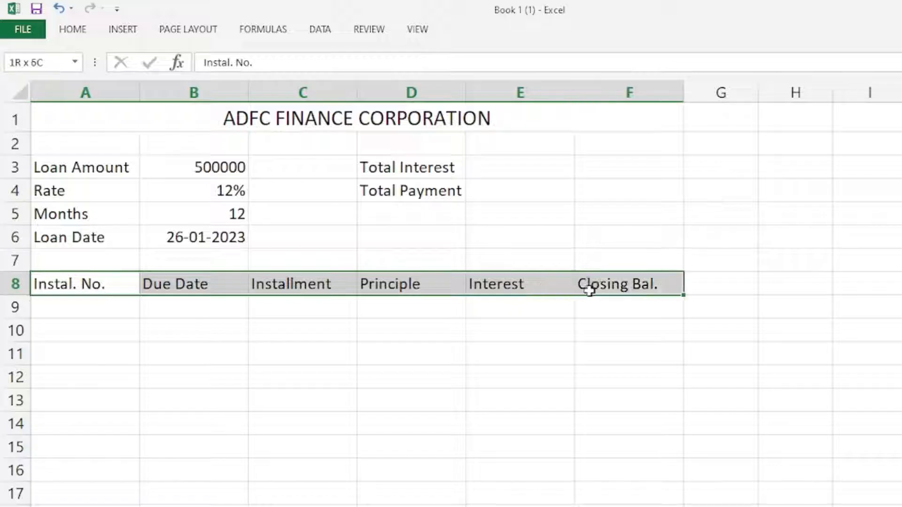
pyautogui.click(266, 323)
pyautogui.moveTo(77, 283); pyautogui.dragTo(606, 284)
pyautogui.click(206, 306)
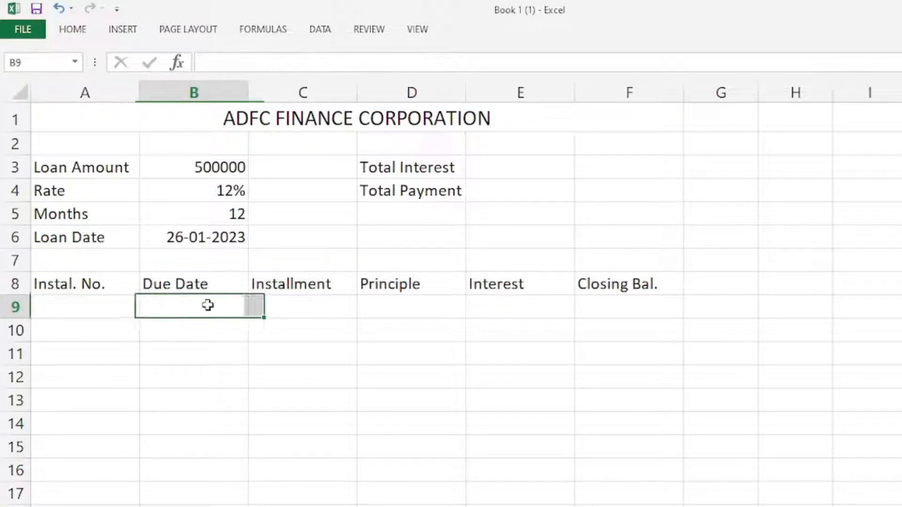
# Convert the range A8:F386 into a table, using the row 8 headings as its headers
pyautogui.moveTo(48, 283); pyautogui.dragTo(603, 289)
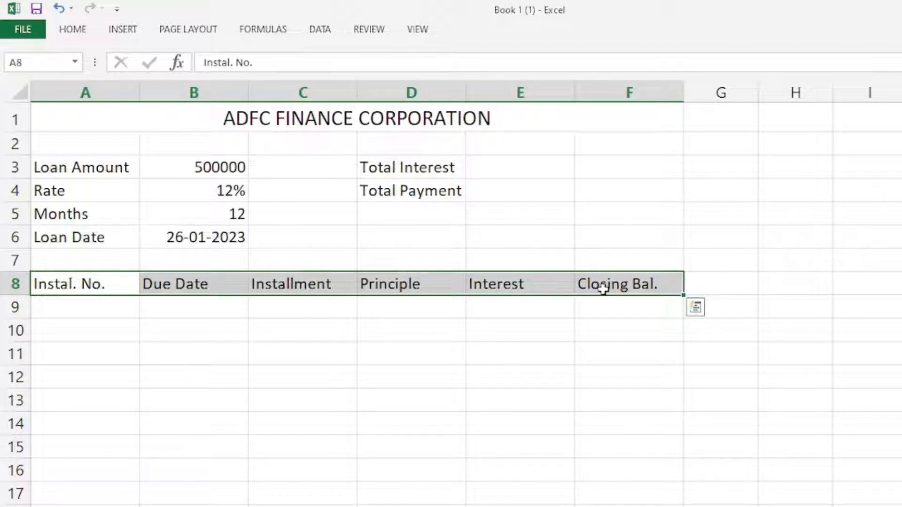
pyautogui.hotkey('shift', 'Down')
pyautogui.hotkey('shift', 'Down')
pyautogui.hotkey('shift', 'Down')
pyautogui.hotkey('shift', 'Down')
pyautogui.hotkey('shift', 'Down')
pyautogui.hotkey('shift', 'Down')
pyautogui.hotkey('shift', 'Down')
pyautogui.hotkey('shift', 'Down')
pyautogui.hotkey('shift', 'Down')
pyautogui.hotkey('shift', 'Down')
pyautogui.hotkey('shift', 'Down')
pyautogui.hotkey('shift', 'Down')
pyautogui.hotkey('shift', 'Down')
pyautogui.hotkey('shift', 'Down')
pyautogui.hotkey('shift', 'Down')
pyautogui.hotkey('shift', 'Down')
pyautogui.hotkey('shift', 'Down')
pyautogui.hotkey('shift', 'Down')
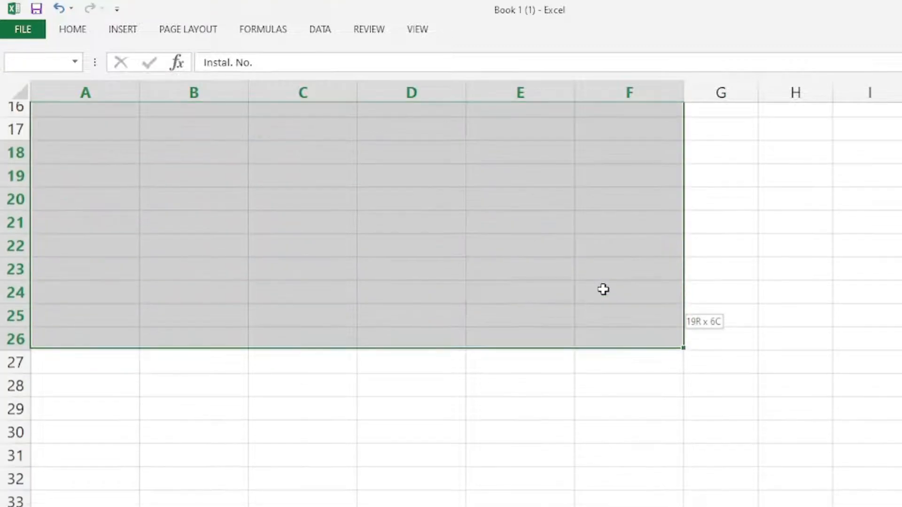
pyautogui.hotkey('shift', 'Down')
pyautogui.hotkey('shift', 'Down')
pyautogui.hotkey('shift', 'Down')
pyautogui.hotkey('shift', 'Down')
pyautogui.hotkey('shift', 'Down')
pyautogui.hotkey('shift', 'Down')
pyautogui.hotkey('shift', 'Down')
pyautogui.hotkey('shift', 'Down')
pyautogui.hotkey('shift', 'Down')
pyautogui.hotkey('shift', 'Down')
pyautogui.hotkey('shift', 'Down')
pyautogui.hotkey('shift', 'Down')
pyautogui.hotkey('shift', 'Down')
pyautogui.hotkey('shift', 'Down')
pyautogui.hotkey('shift', 'Down')
pyautogui.hotkey('shift', 'Down')
pyautogui.hotkey('shift', 'Down')
pyautogui.hotkey('shift', 'Down')
pyautogui.hotkey('shift', 'Down')
pyautogui.hotkey('shift', 'Down')
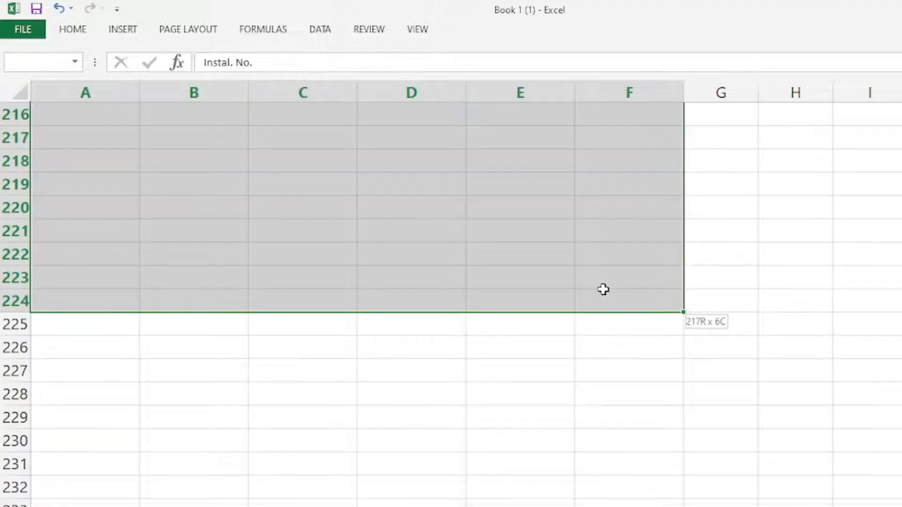
pyautogui.hotkey('shift', 'Down')
pyautogui.hotkey('shift', 'Down')
pyautogui.hotkey('shift', 'Down')
pyautogui.hotkey('shift', 'Down')
pyautogui.hotkey('shift', 'Down')
pyautogui.hotkey('shift', 'Down')
pyautogui.hotkey('shift', 'Down')
pyautogui.hotkey('shift', 'Down')
pyautogui.hotkey('shift', 'Down')
pyautogui.hotkey('shift', 'Down')
pyautogui.hotkey('shift', 'Down')
pyautogui.hotkey('shift', 'Down')
pyautogui.hotkey('shift', 'Down')
pyautogui.hotkey('shift', 'Down')
pyautogui.hotkey('shift', 'Down')
pyautogui.hotkey('shift', 'Down')
pyautogui.hotkey('shift', 'Down')
pyautogui.hotkey('shift', 'Down')
pyautogui.hotkey('shift', 'Down')
pyautogui.hotkey('shift', 'Down')
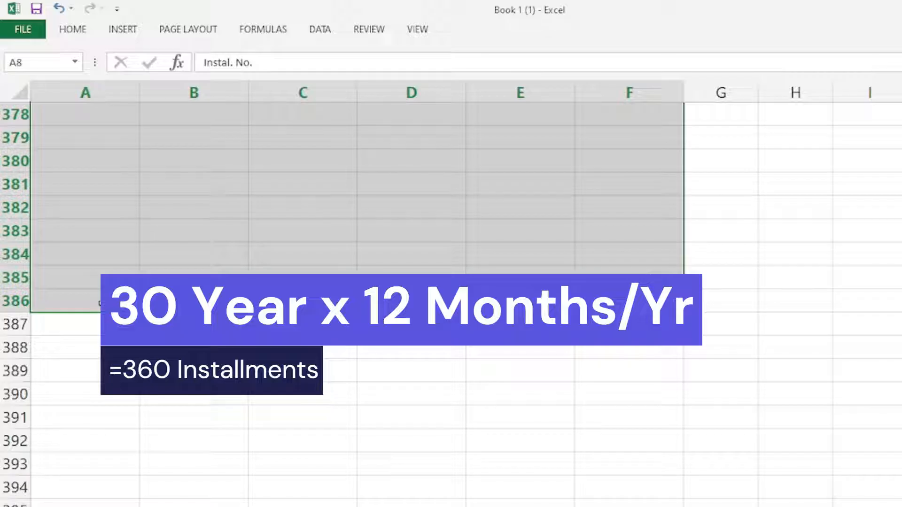
pyautogui.scroll(1, 99, 303)
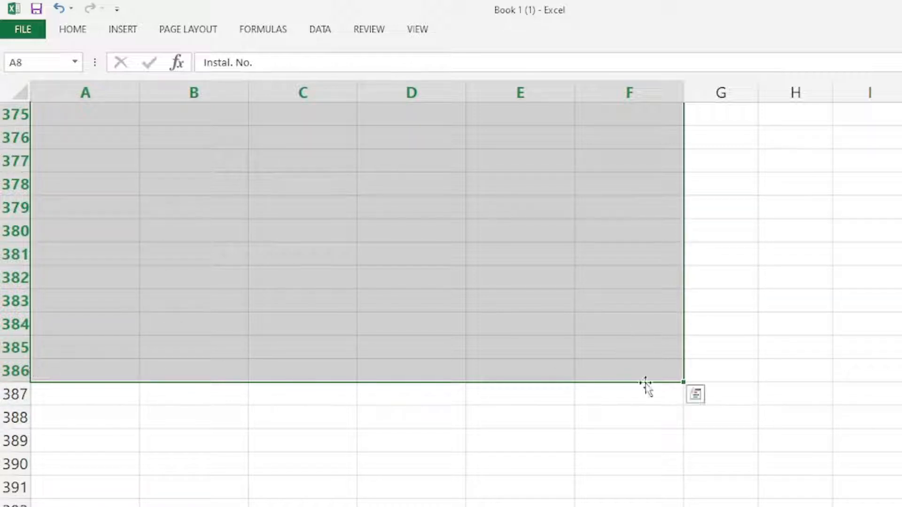
pyautogui.click(123, 29)
pyautogui.click(137, 70)
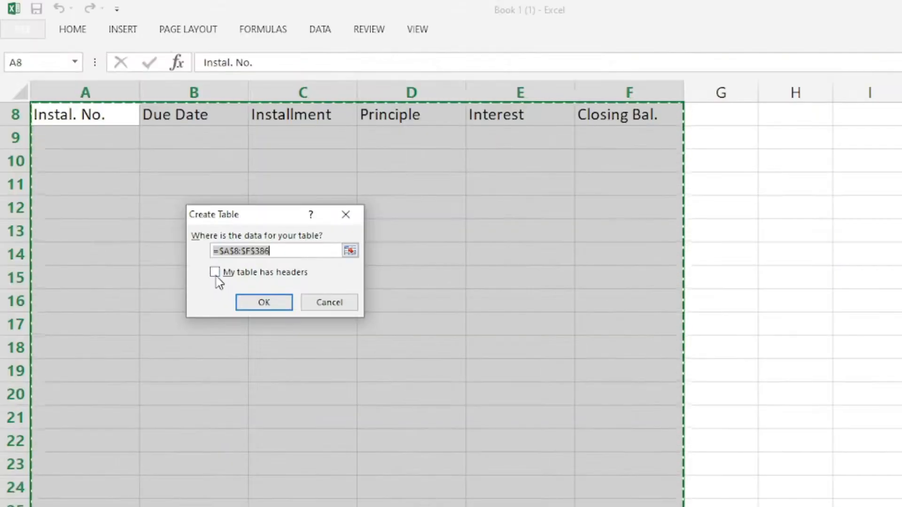
pyautogui.click(216, 271)
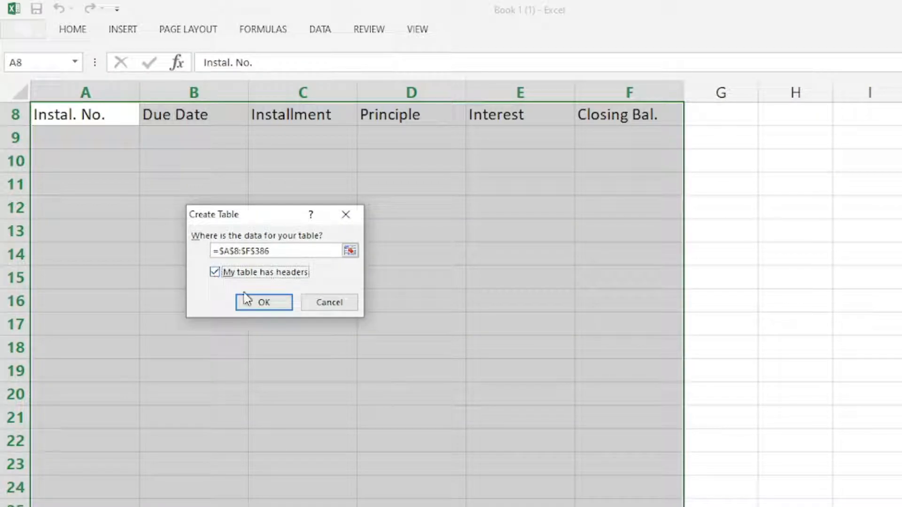
pyautogui.click(267, 302)
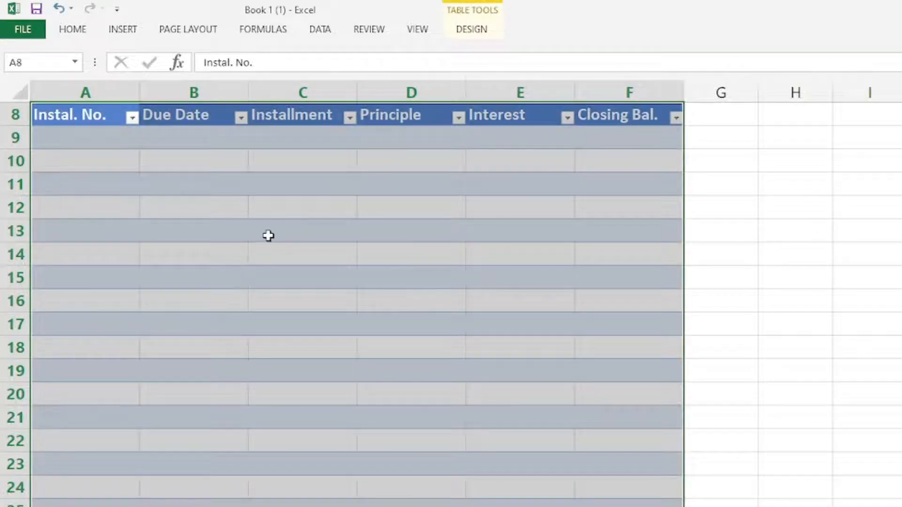
pyautogui.click(268, 236)
pyautogui.scroll(2, 182, 201)
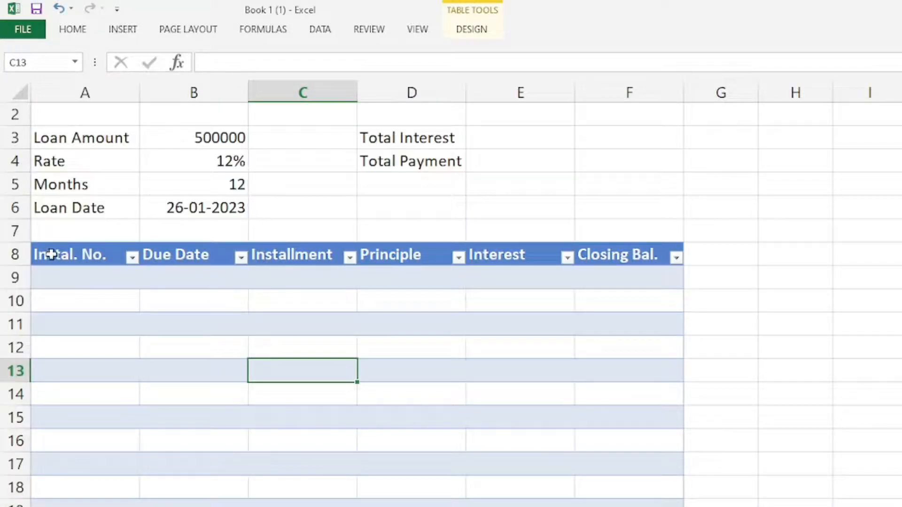
# Apply the medium orange table style with banded rows to the installment table
pyautogui.moveTo(51, 254); pyautogui.dragTo(658, 256)
pyautogui.click(271, 283)
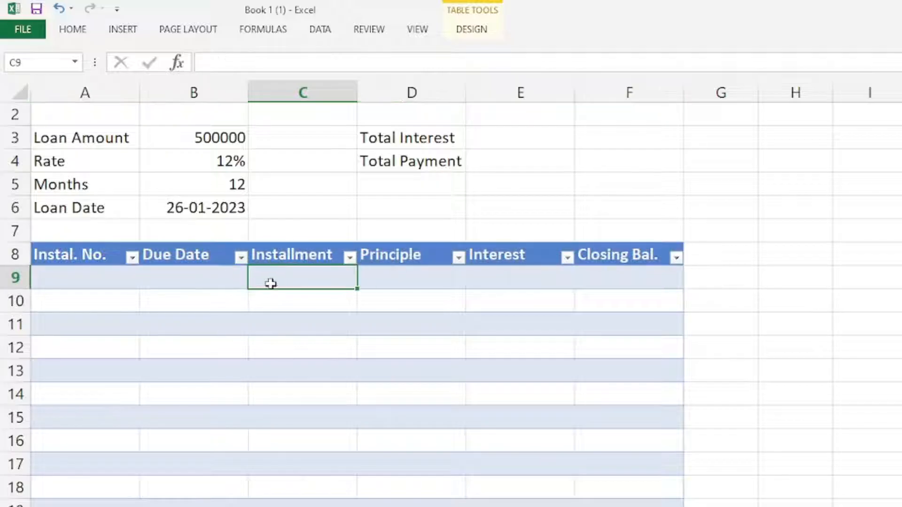
pyautogui.click(131, 347)
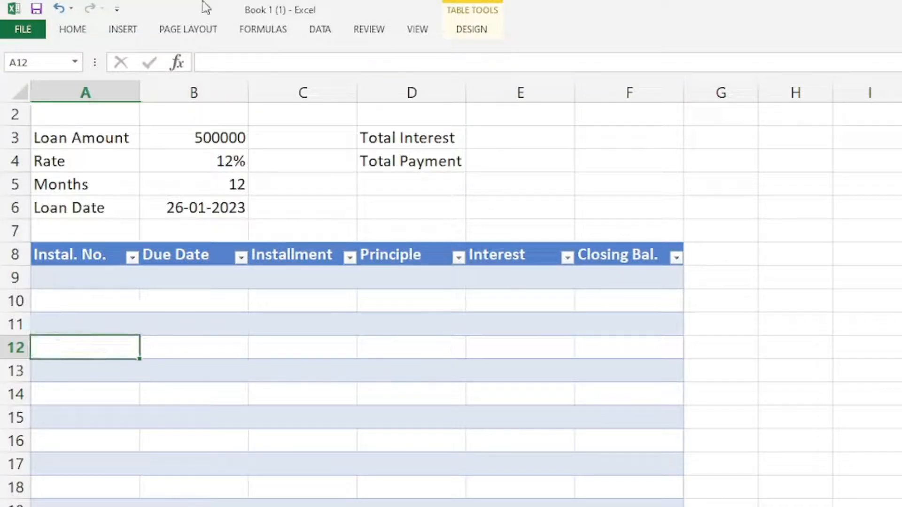
pyautogui.click(70, 31)
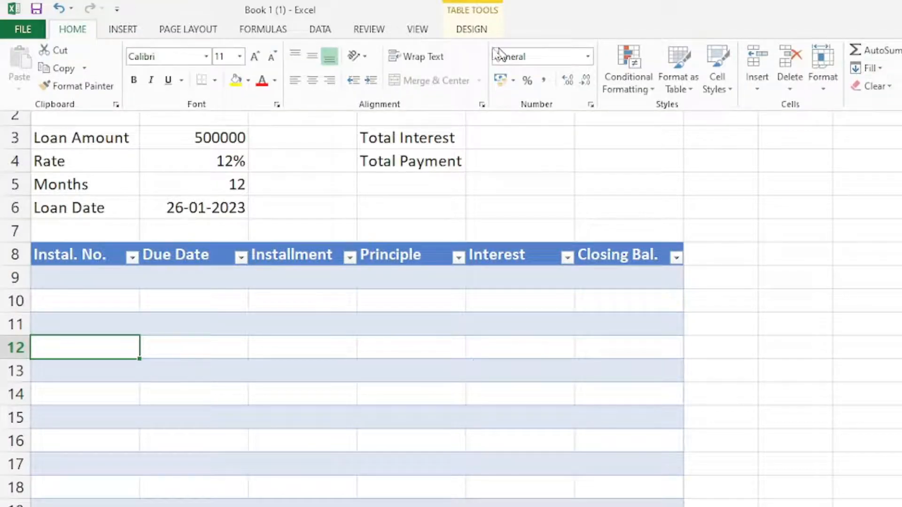
pyautogui.click(471, 29)
pyautogui.click(898, 96)
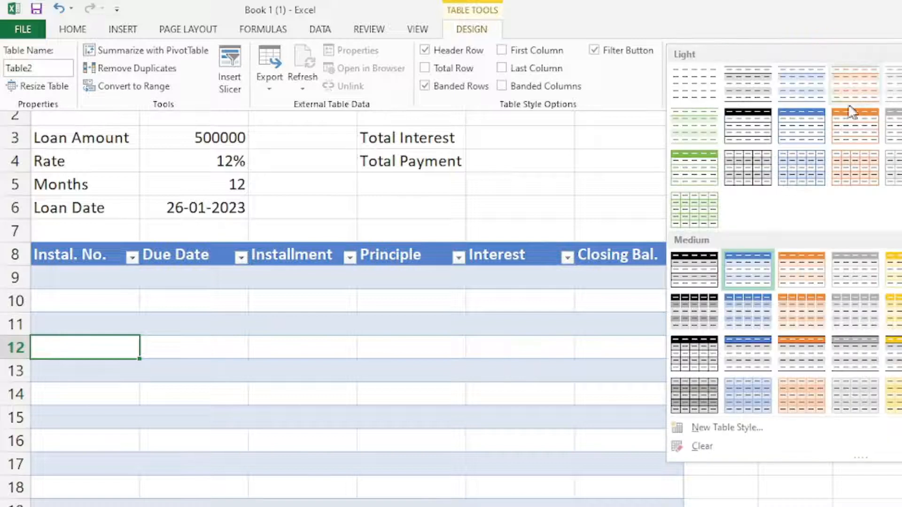
pyautogui.click(800, 277)
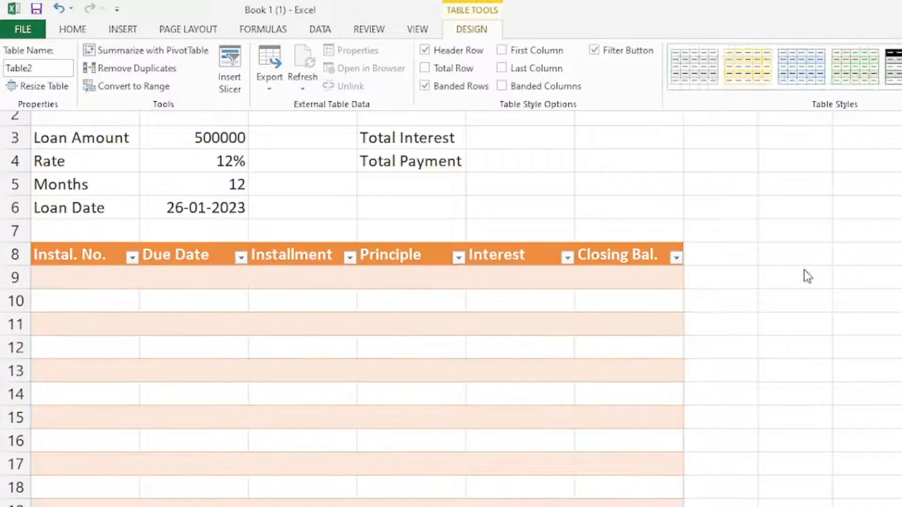
pyautogui.click(418, 303)
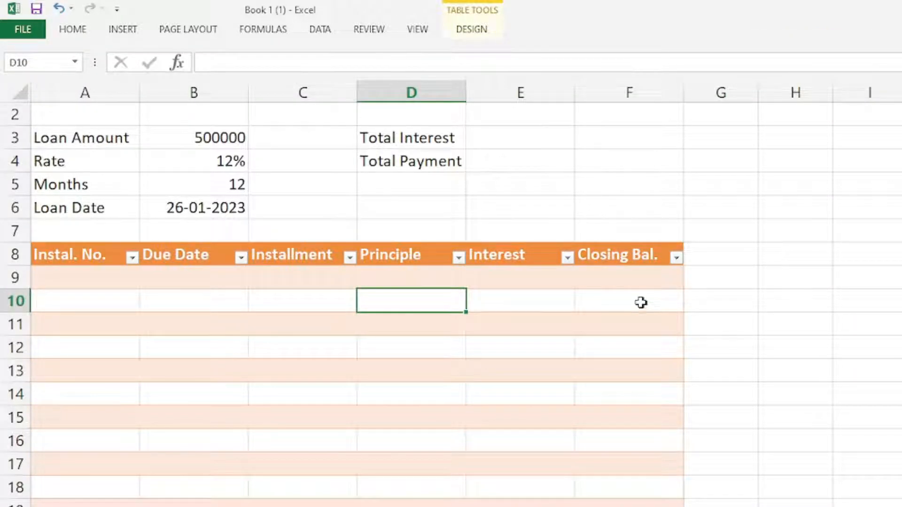
# Review the empty first row of the installment table under each heading, from Instal. No. to Closing Bal
pyautogui.click(118, 263)
pyautogui.click(343, 279)
pyautogui.click(70, 278)
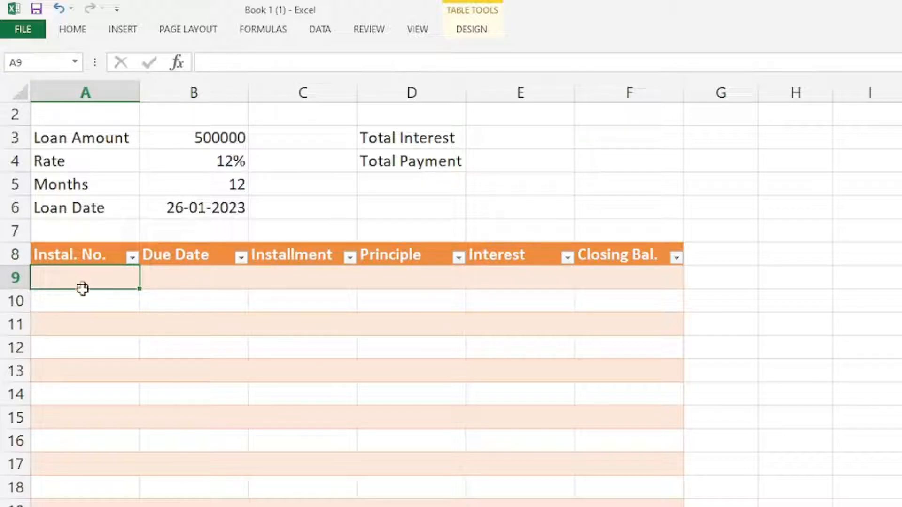
pyautogui.moveTo(82, 289); pyautogui.dragTo(82, 503)
pyautogui.click(199, 281)
pyautogui.click(303, 347)
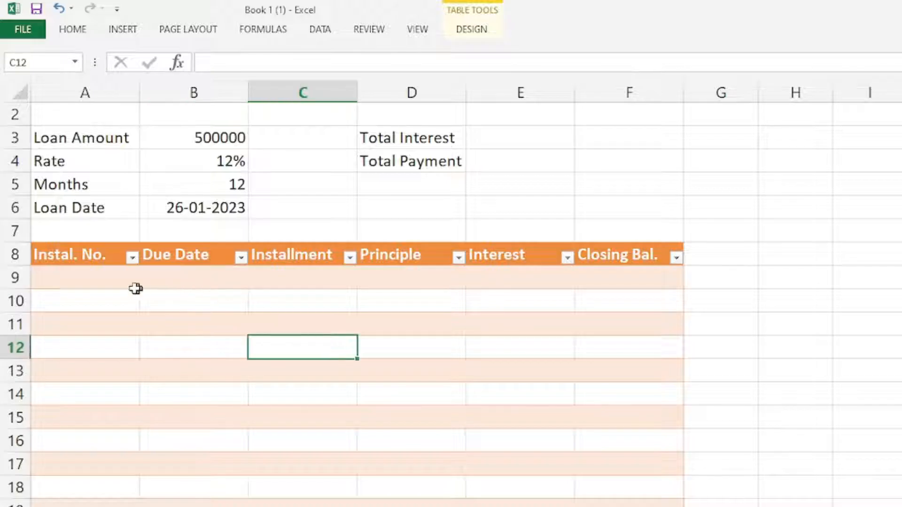
pyautogui.moveTo(134, 282); pyautogui.dragTo(527, 273)
pyautogui.press('Down')
pyautogui.press('Down')
pyautogui.click(82, 282)
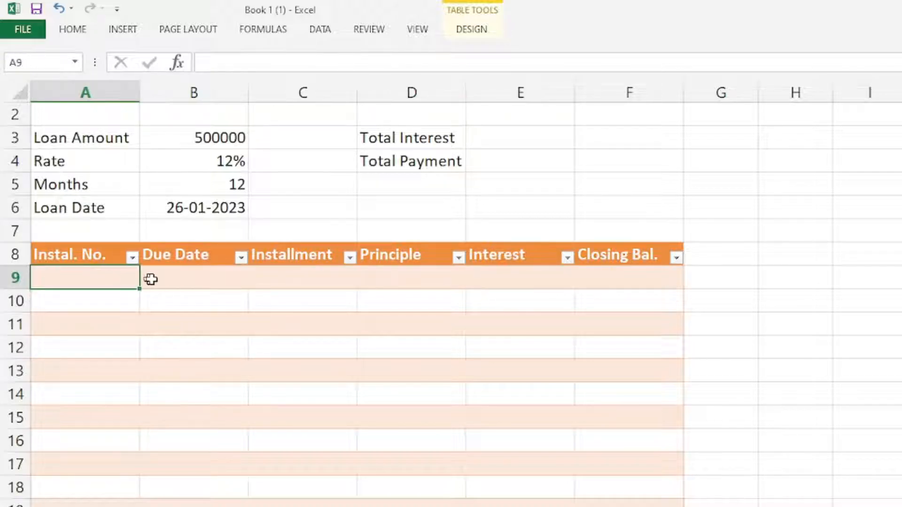
pyautogui.click(150, 278)
pyautogui.click(269, 285)
pyautogui.click(390, 283)
pyautogui.click(487, 280)
pyautogui.click(605, 281)
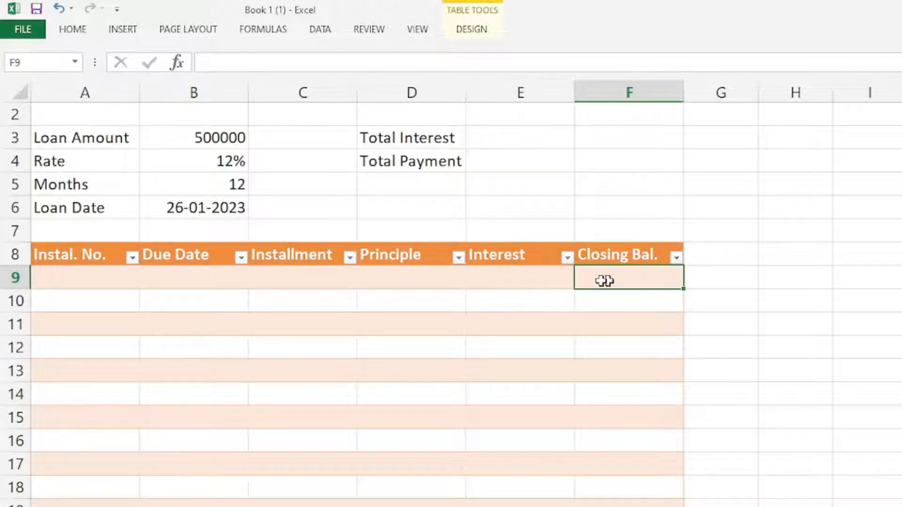
pyautogui.click(365, 280)
pyautogui.click(301, 279)
pyautogui.click(185, 284)
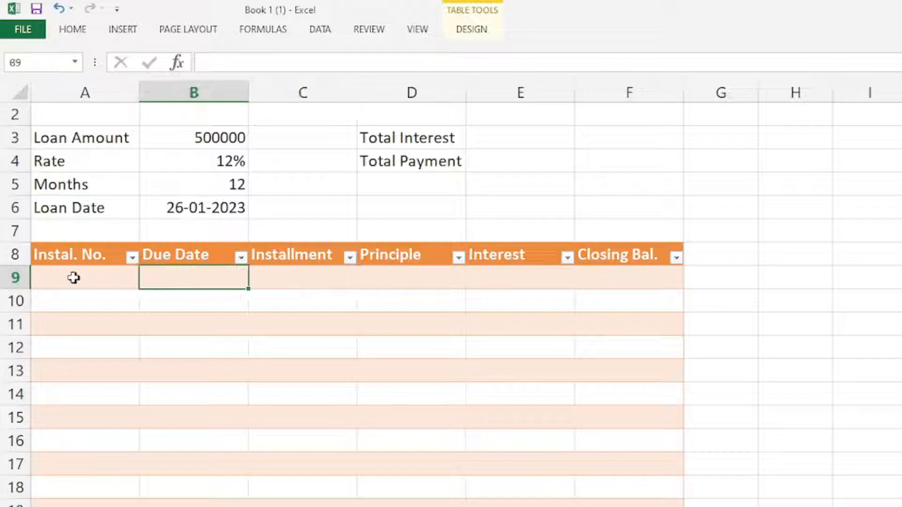
pyautogui.moveTo(74, 277); pyautogui.dragTo(615, 278)
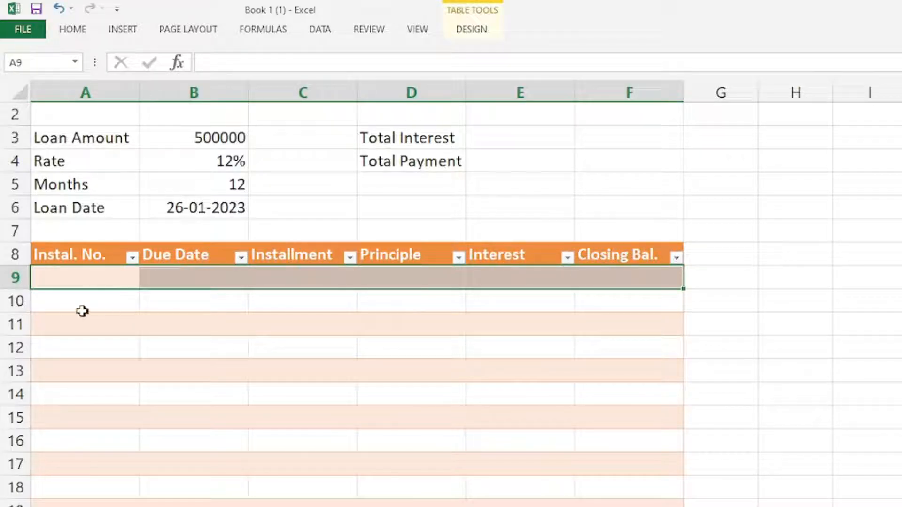
pyautogui.moveTo(82, 312); pyautogui.dragTo(527, 301)
pyautogui.moveTo(76, 272); pyautogui.dragTo(620, 273)
pyautogui.moveTo(85, 280); pyautogui.dragTo(578, 277)
pyautogui.click(86, 331)
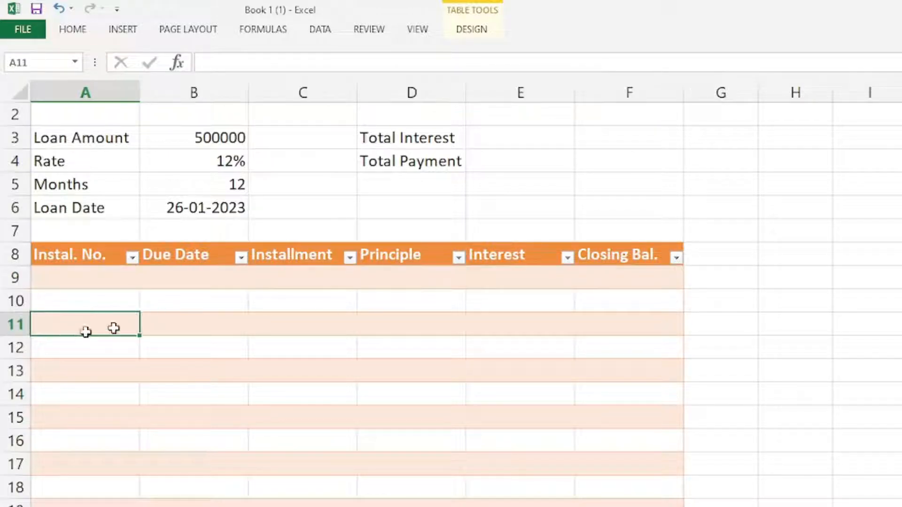
# Enter 0 as the first installment number in cell A9
pyautogui.click(72, 281)
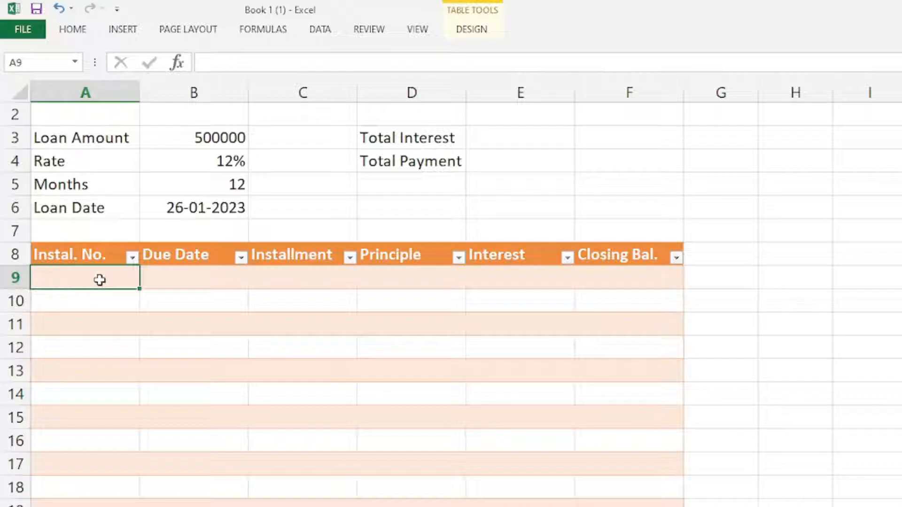
pyautogui.write('0')
pyautogui.press('Return')
pyautogui.click(100, 278)
# Compare the Months value in B5 with the blank installment number cells from A10 downward
pyautogui.click(109, 301)
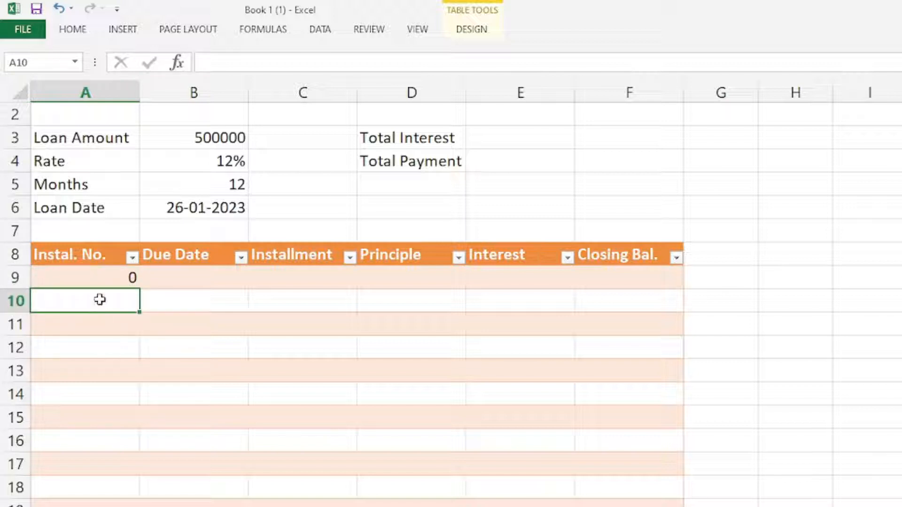
pyautogui.click(103, 353)
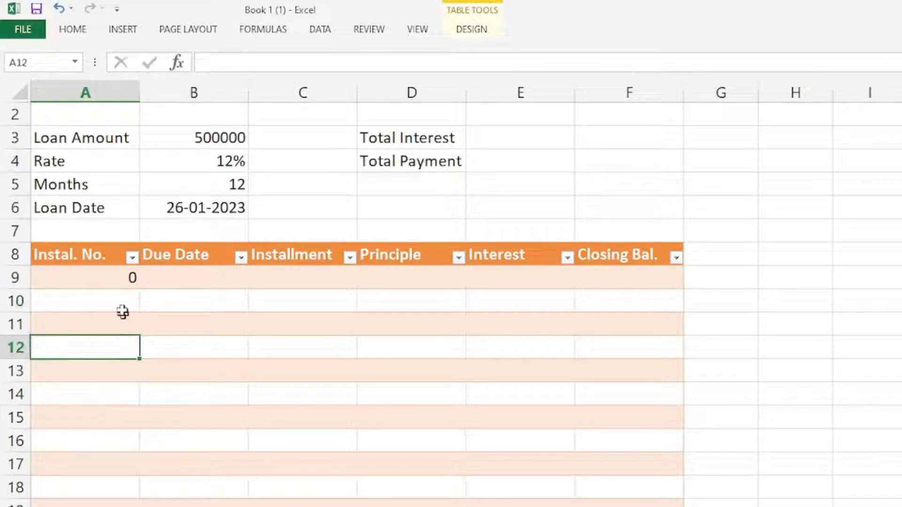
pyautogui.click(106, 301)
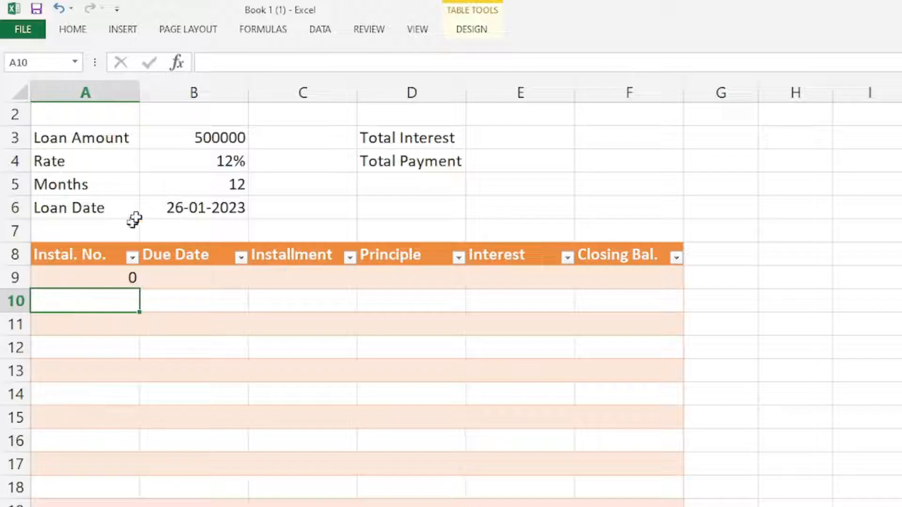
pyautogui.click(233, 184)
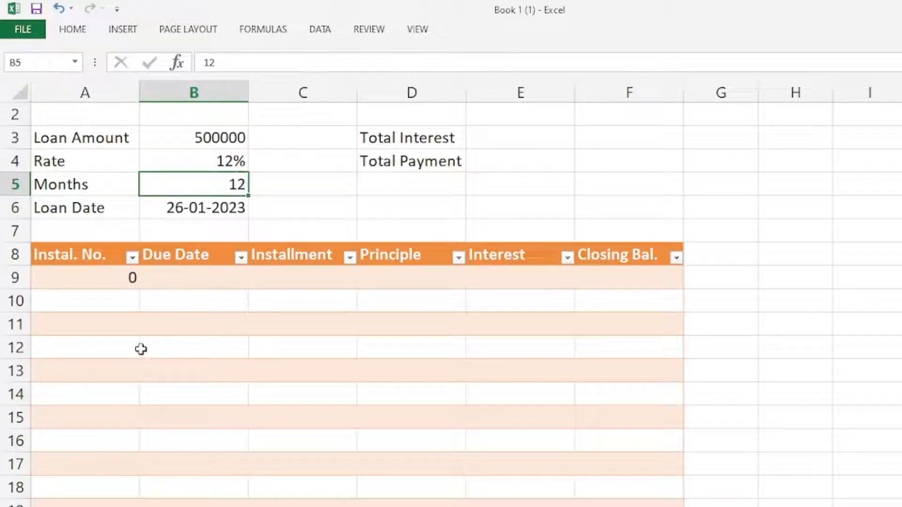
pyautogui.moveTo(97, 300); pyautogui.dragTo(93, 465)
pyautogui.moveTo(93, 298); pyautogui.dragTo(91, 458)
pyautogui.click(109, 366)
pyautogui.click(185, 184)
# Enter =IF(A9>=B5,"",(A9+1)) in A10 to number the installments up to the Months value
pyautogui.click(114, 298)
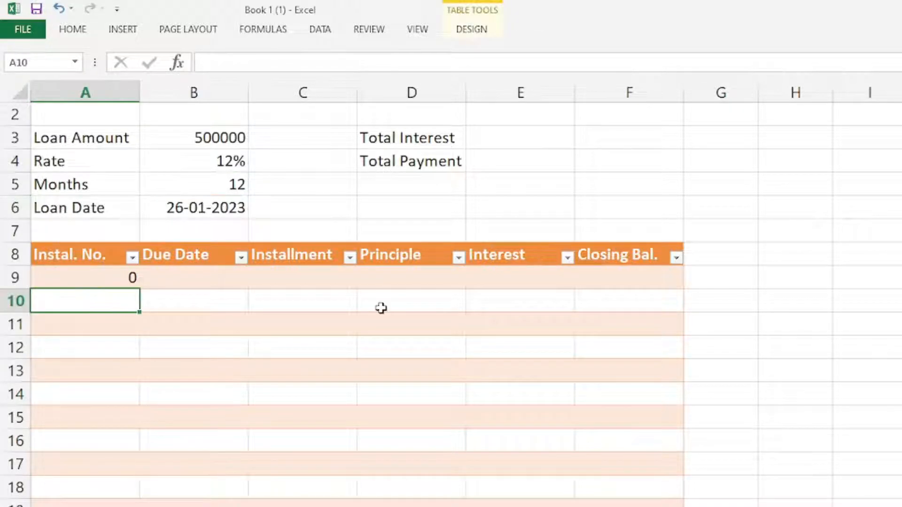
pyautogui.write('=if')
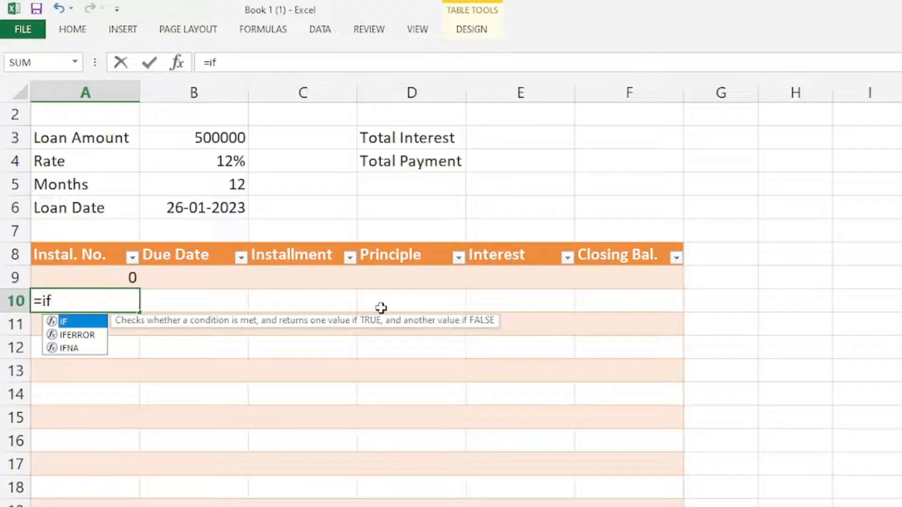
pyautogui.press('Tab')
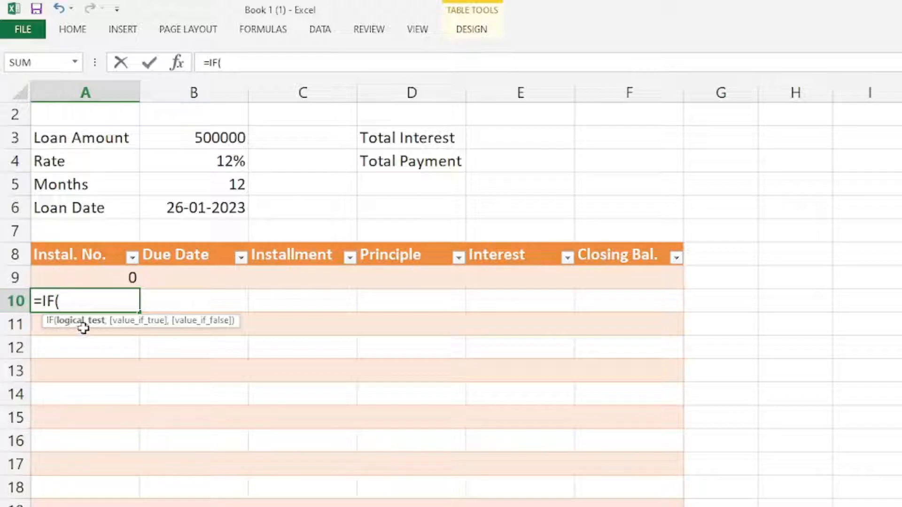
pyautogui.click(83, 278)
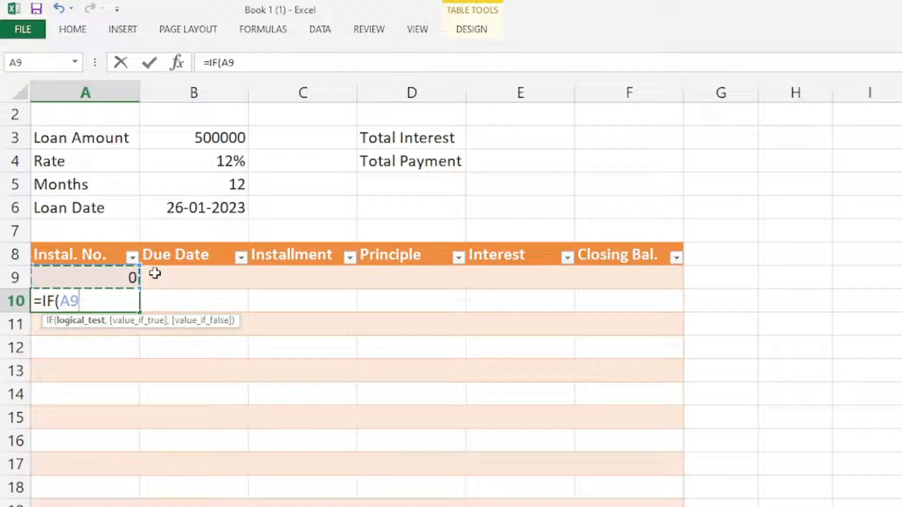
pyautogui.write('=>')
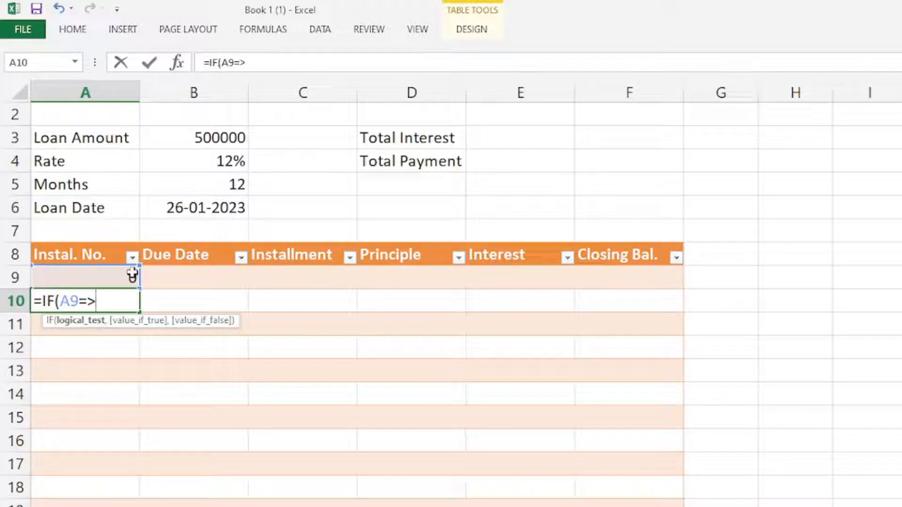
pyautogui.click(236, 182)
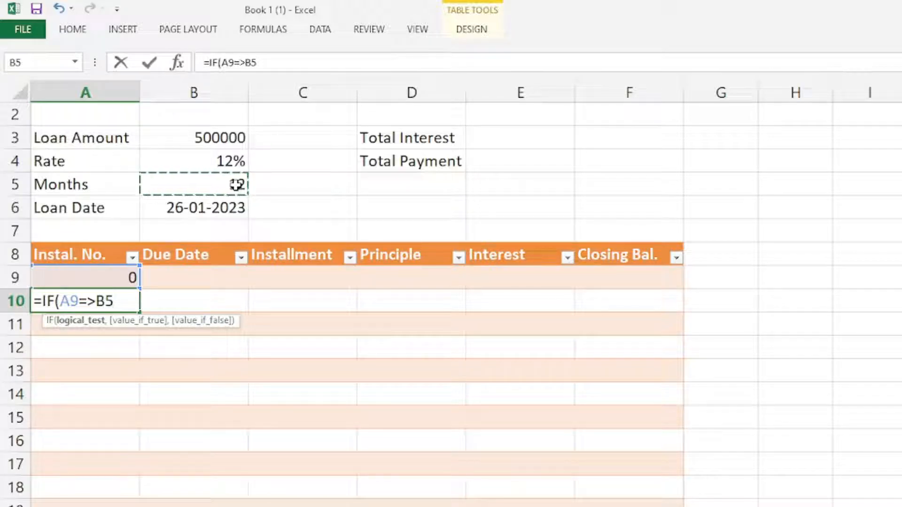
pyautogui.write(',')
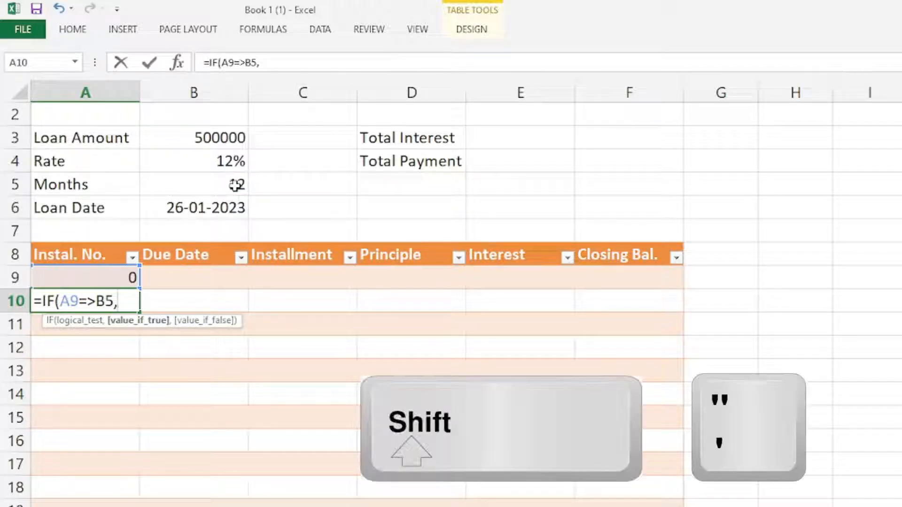
pyautogui.write('"",')
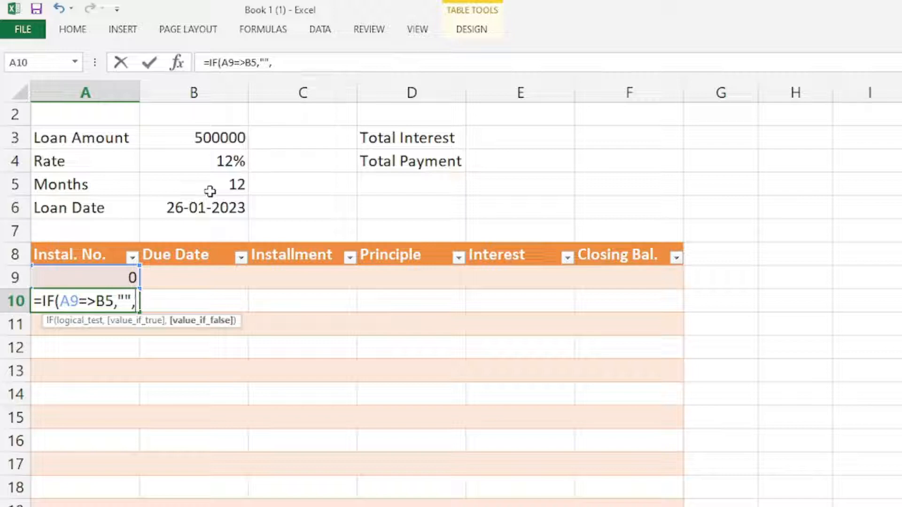
pyautogui.write('(')
pyautogui.click(93, 276)
pyautogui.write('+1))')
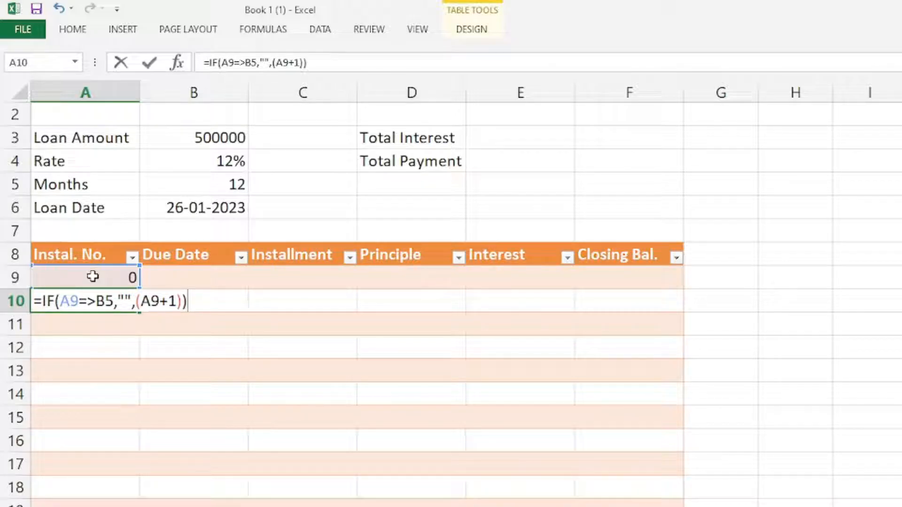
pyautogui.press('Return')
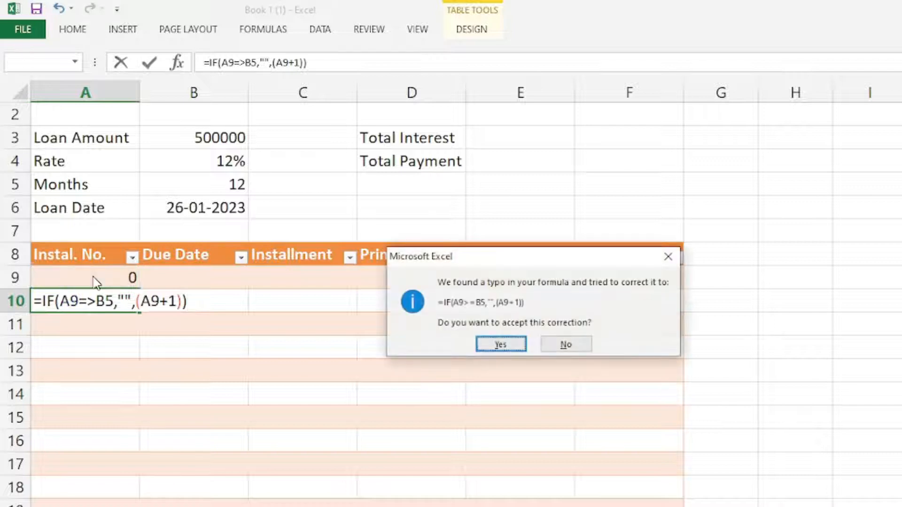
pyautogui.press('Return')
# Fill the installment number formula from A10 down to A13 and check the filled cells
pyautogui.press('Up')
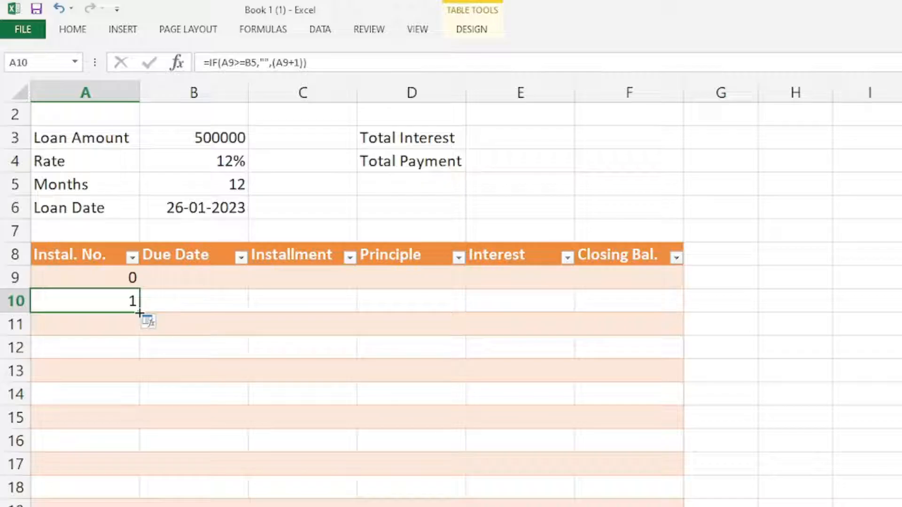
pyautogui.moveTo(137, 315); pyautogui.dragTo(136, 374)
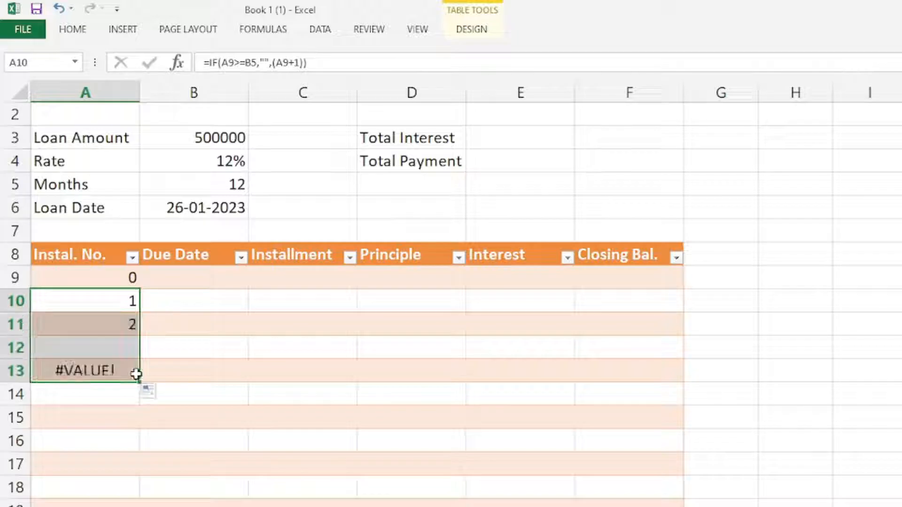
pyautogui.click(89, 347)
pyautogui.click(80, 375)
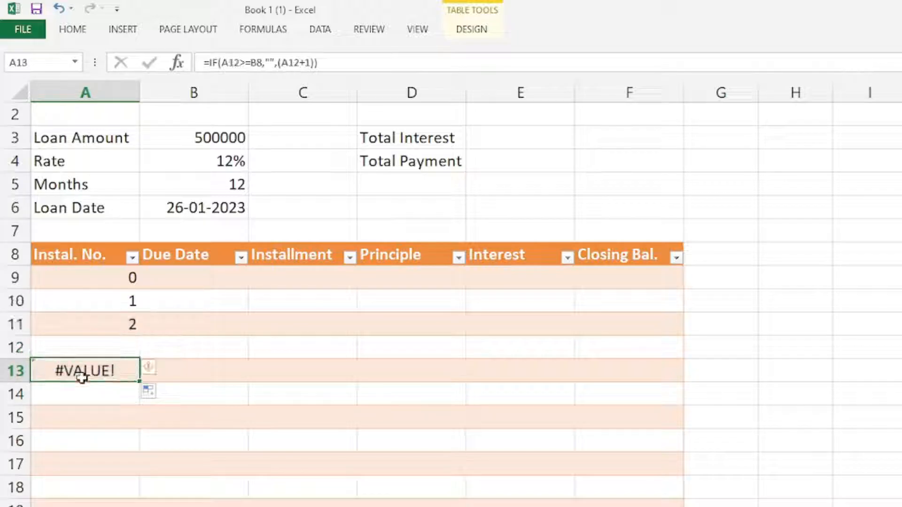
pyautogui.click(91, 346)
pyautogui.click(111, 374)
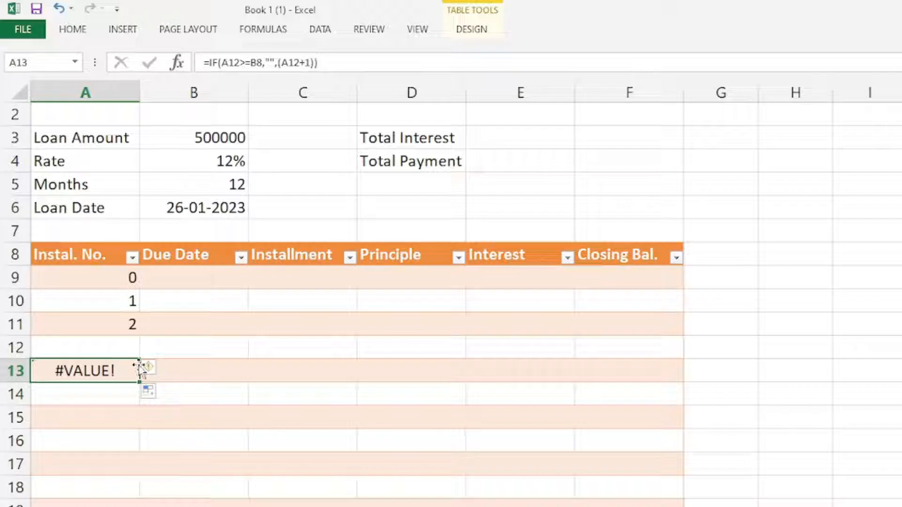
# Inspect the error in A13 and trace the cell references in the formulas of A10 through A13
pyautogui.moveTo(146, 371)
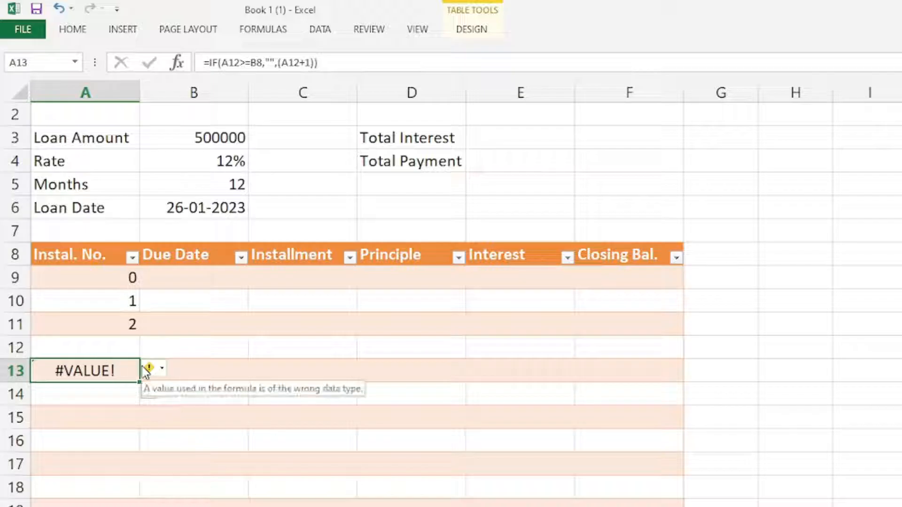
pyautogui.doubleClick(112, 371)
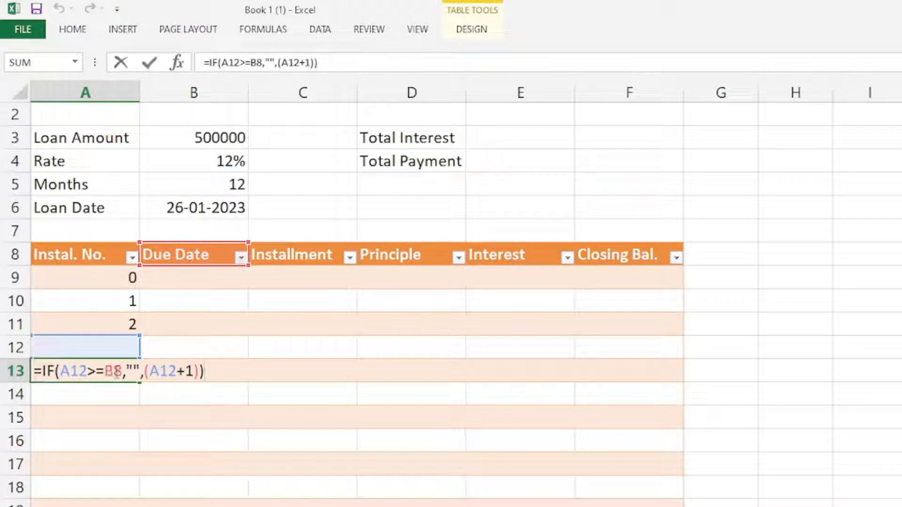
pyautogui.click(115, 372)
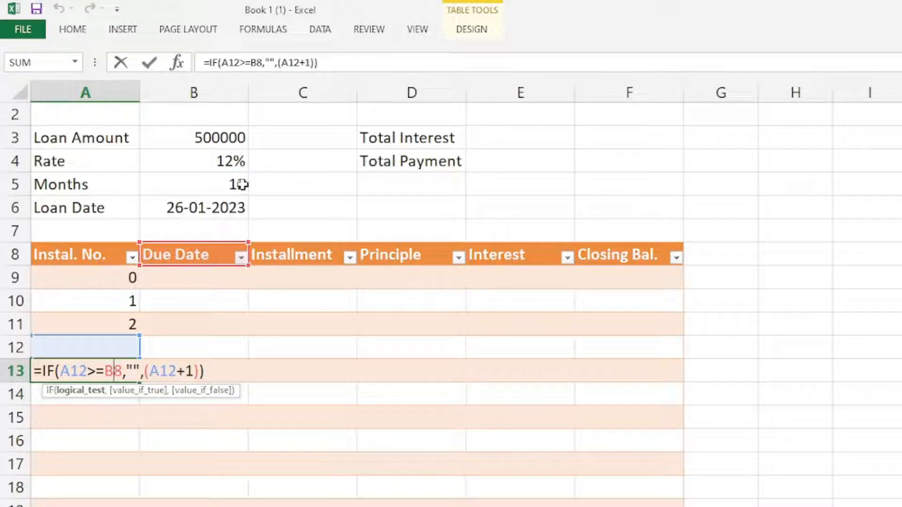
pyautogui.hotkey('ctrl', 'Return')
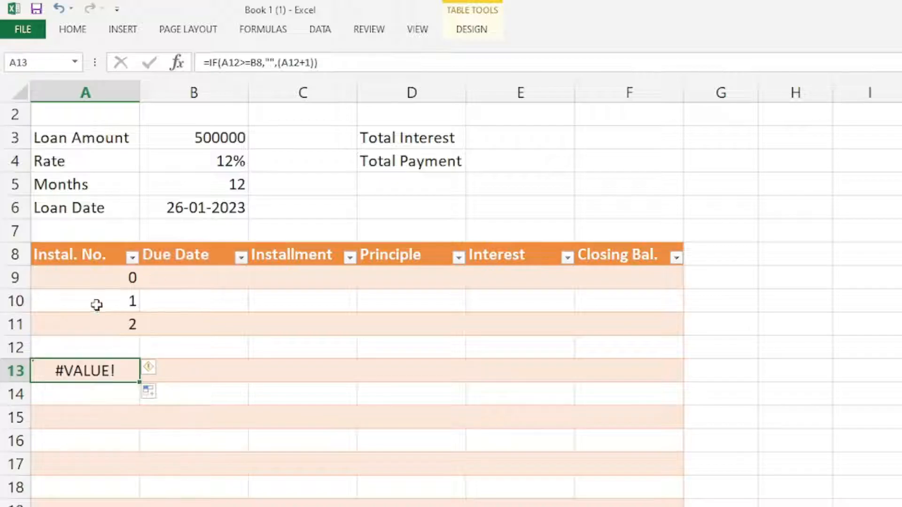
pyautogui.click(96, 303)
pyautogui.press('F2')
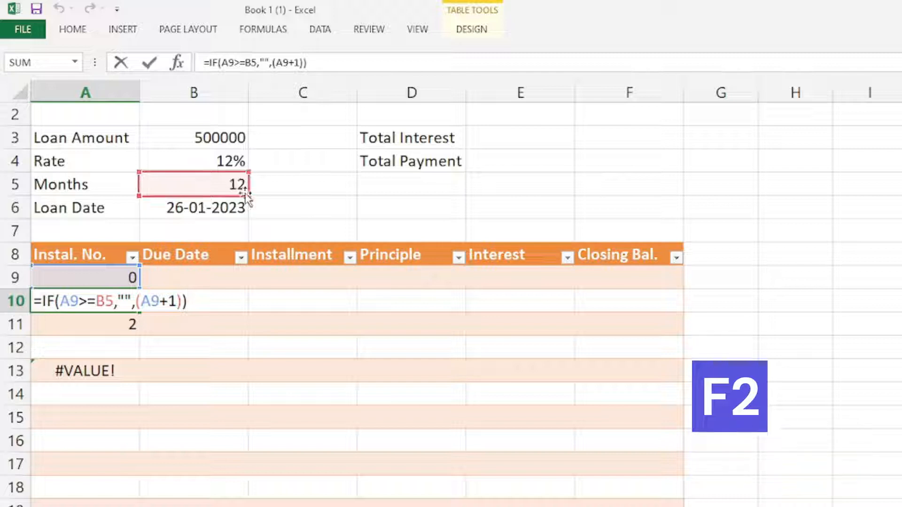
pyautogui.press('Return')
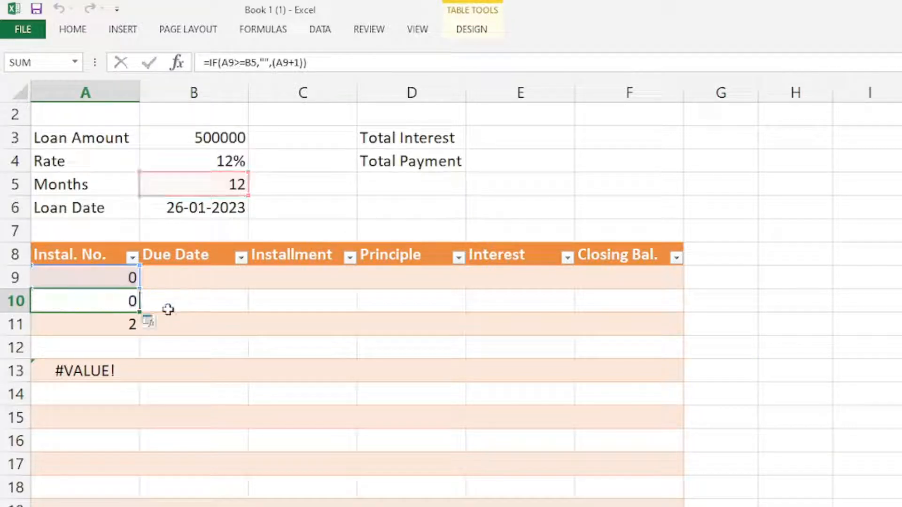
pyautogui.press('F2')
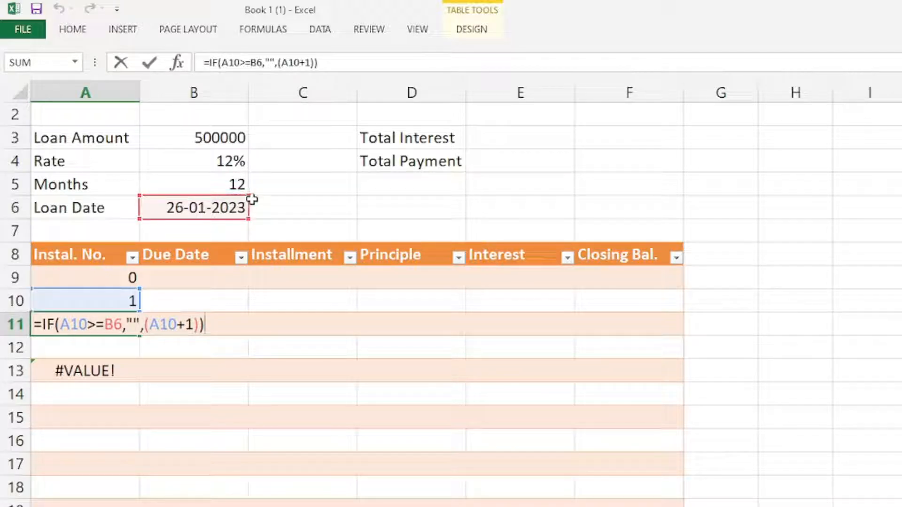
pyautogui.press('Return')
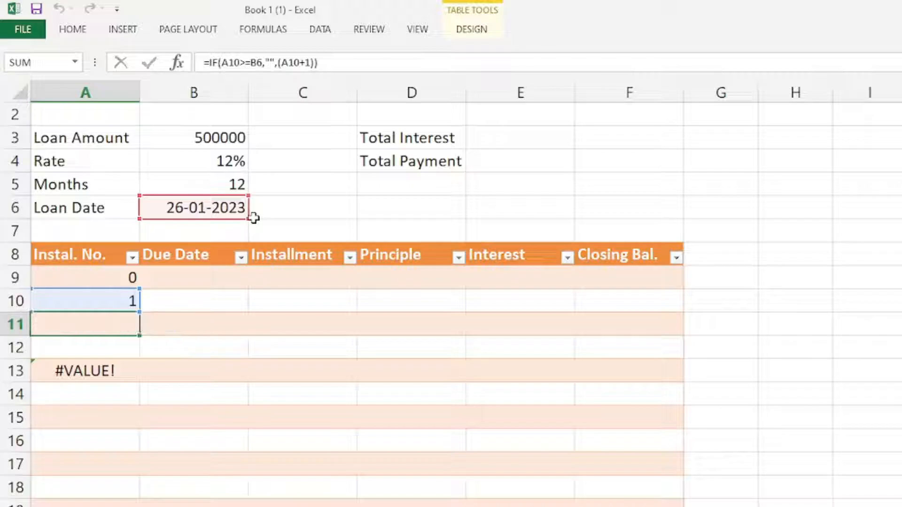
pyautogui.press('F2')
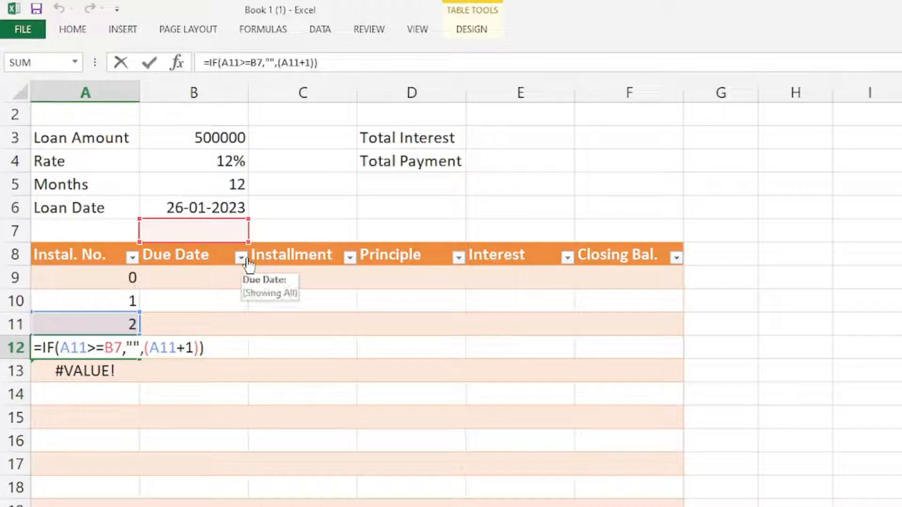
pyautogui.press('Return')
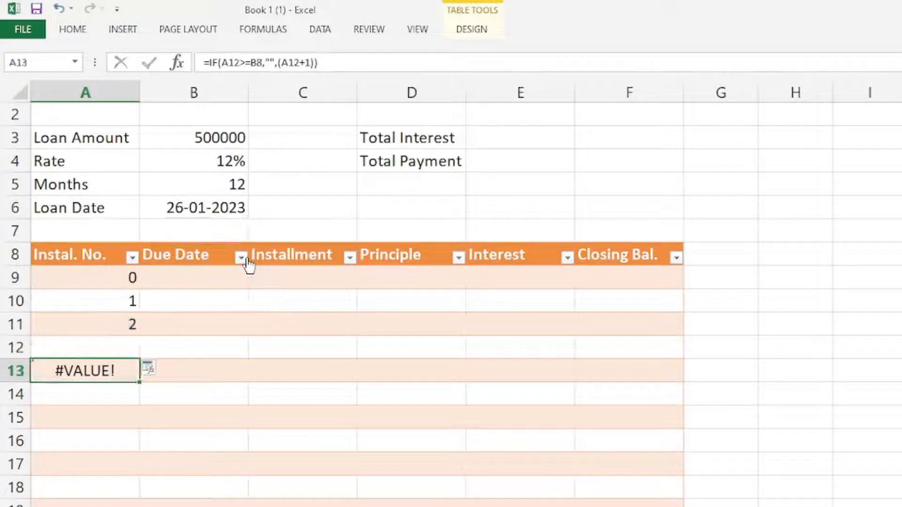
# Make the Months reference in A10's formula absolute, so it reads =IF(A9>=$B$5,"",(A9+1))
pyautogui.press('Up')
pyautogui.press('Up')
pyautogui.press('Up')
pyautogui.press('F2')
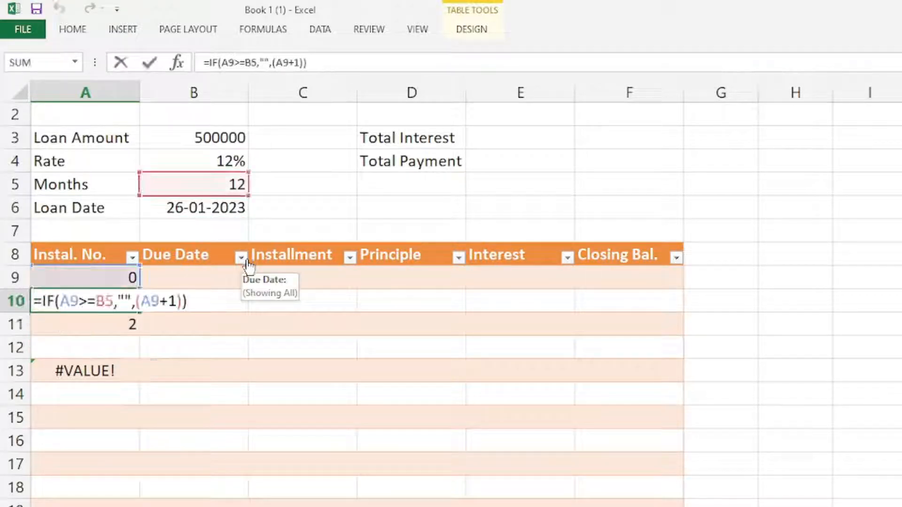
pyautogui.click(104, 301)
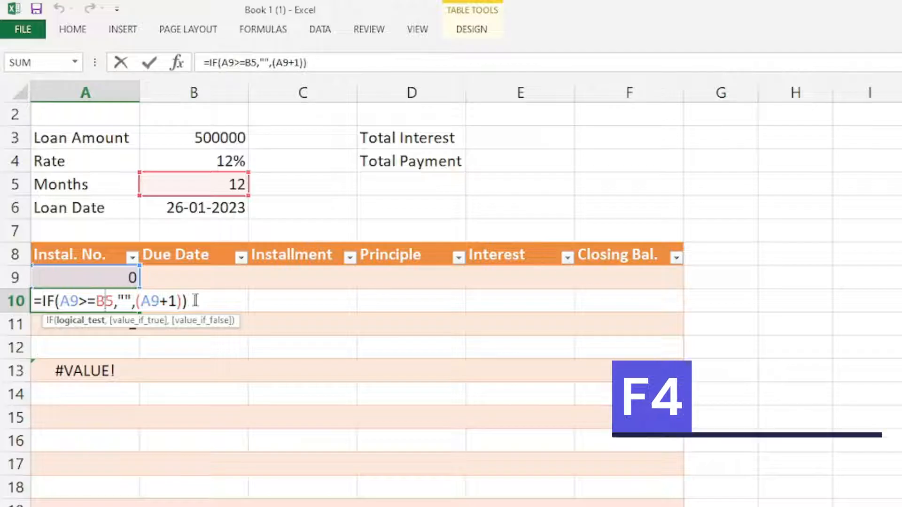
pyautogui.press('F4')
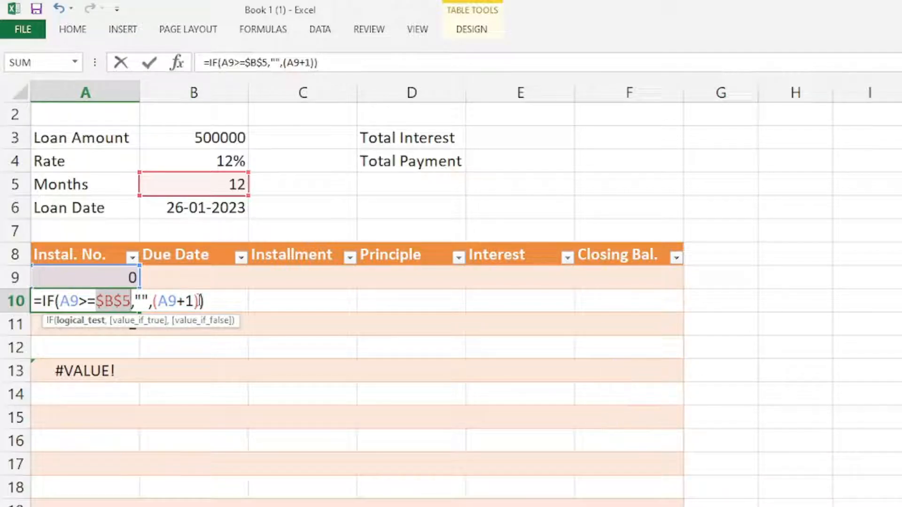
pyautogui.press('Return')
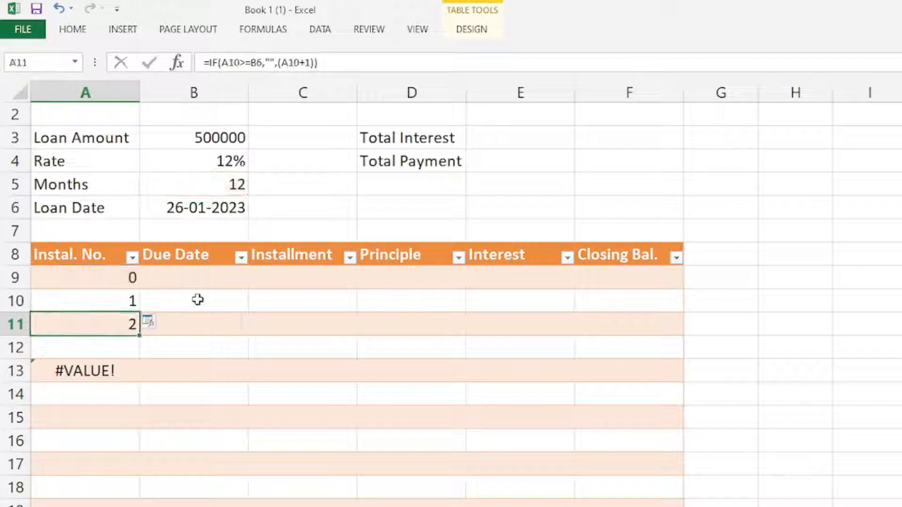
# Fill the corrected formula from A10 down the Instal. No. column and check the numbering and the cells beyond it
pyautogui.click(119, 299)
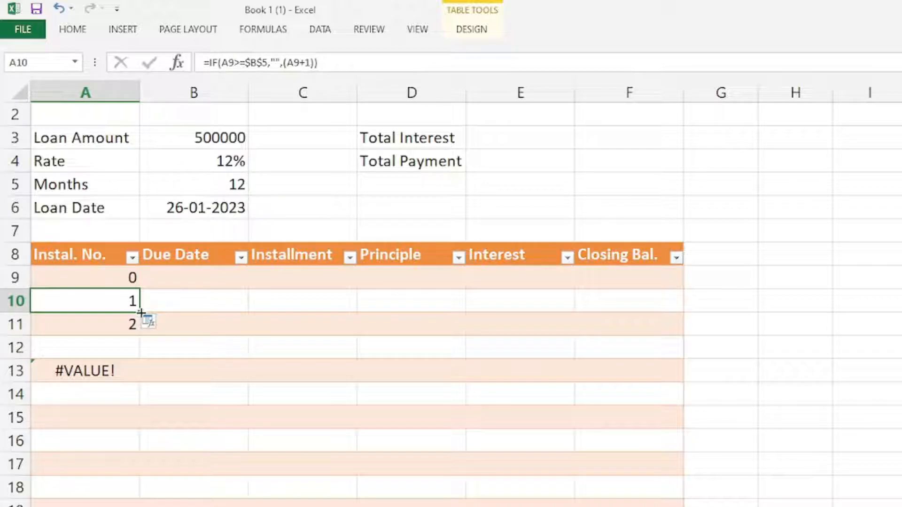
pyautogui.moveTo(141, 312); pyautogui.dragTo(101, 300)
pyautogui.click(100, 300)
pyautogui.scroll(3, 80, 364)
pyautogui.scroll(12, 80, 362)
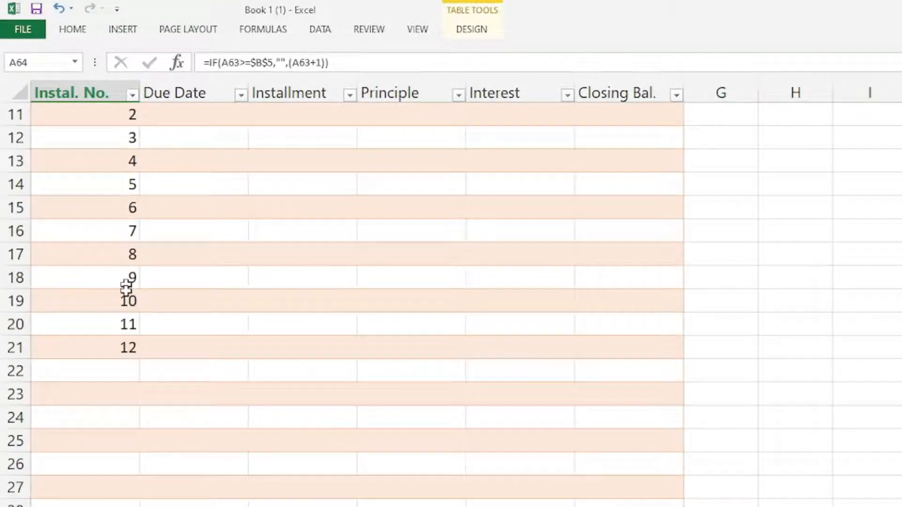
pyautogui.click(115, 350)
pyautogui.scroll(-3, 121, 321)
pyautogui.click(108, 388)
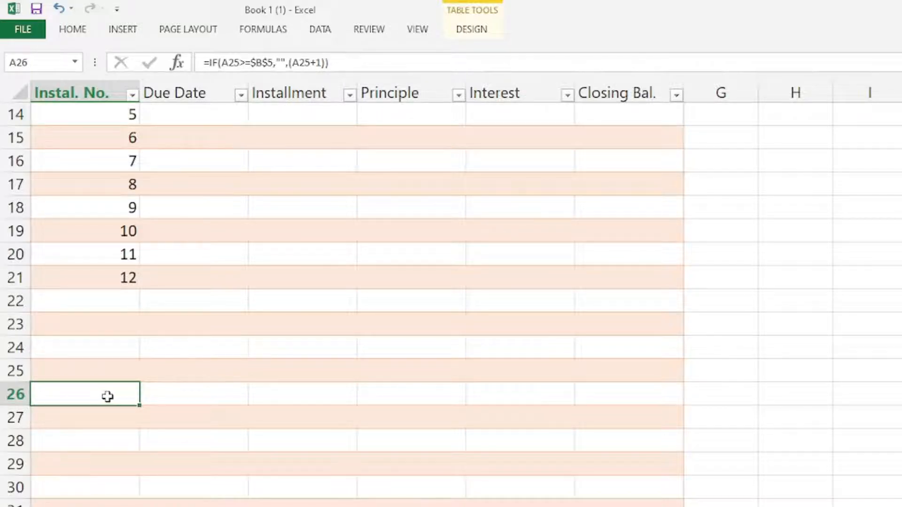
# Test the installment numbering by setting Months to 5 and 10, and restore it to 12
pyautogui.scroll(5, 107, 397)
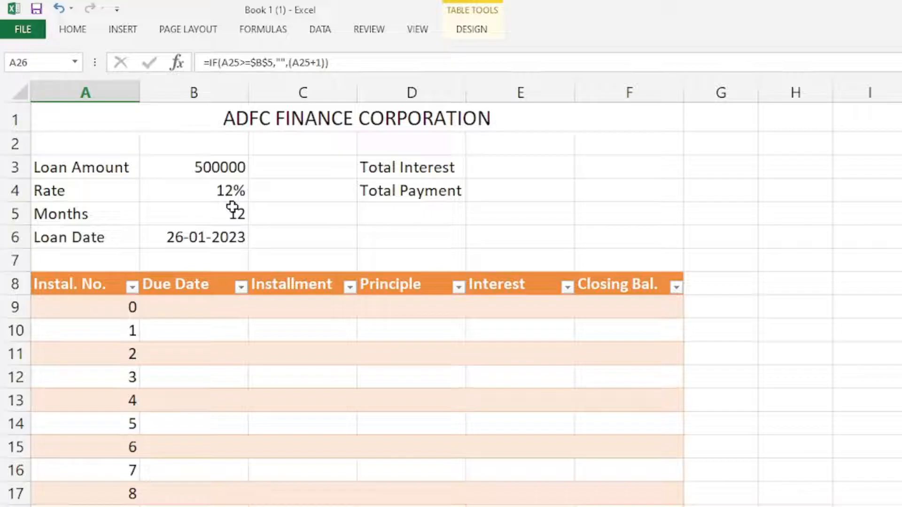
pyautogui.click(239, 213)
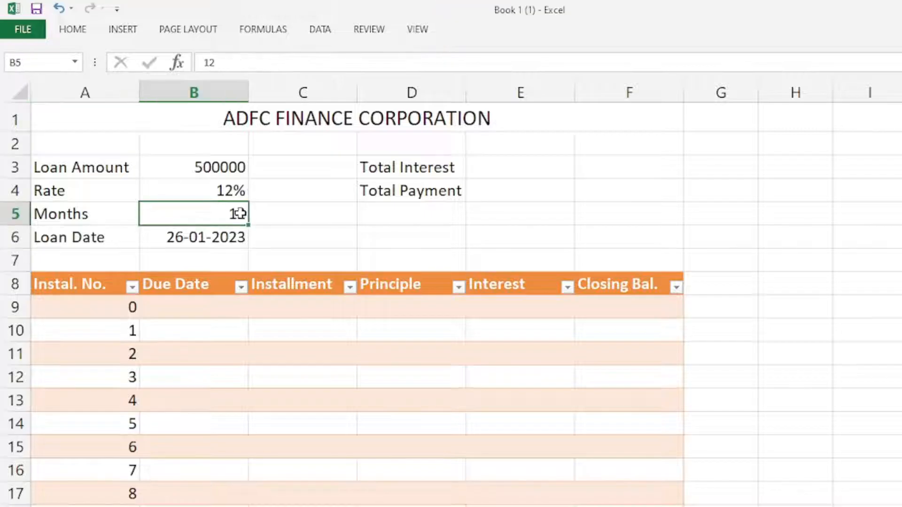
pyautogui.scroll(-1, 304, 225)
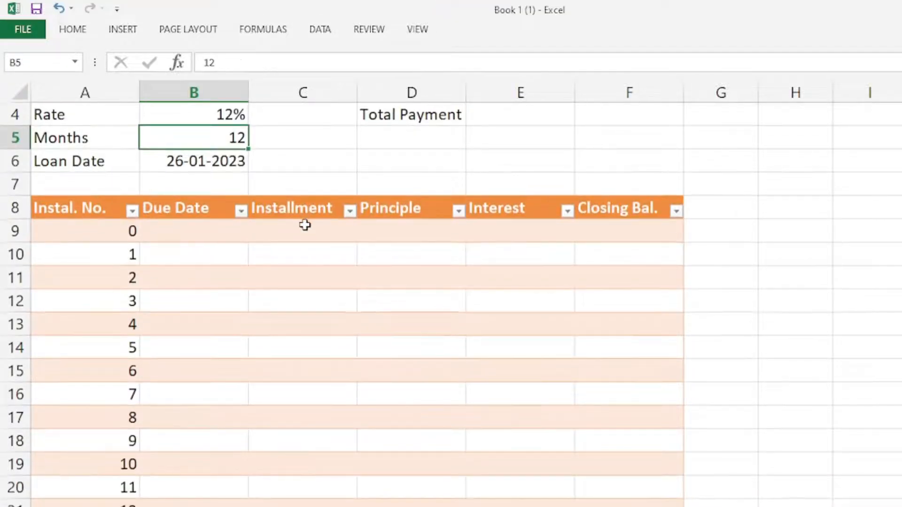
pyautogui.write('5')
pyautogui.press('Return')
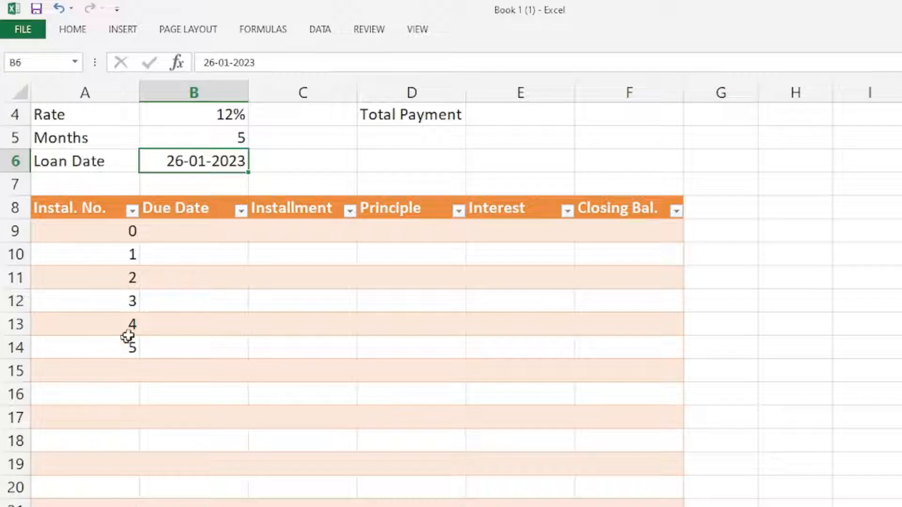
pyautogui.press('Up')
pyautogui.write('10')
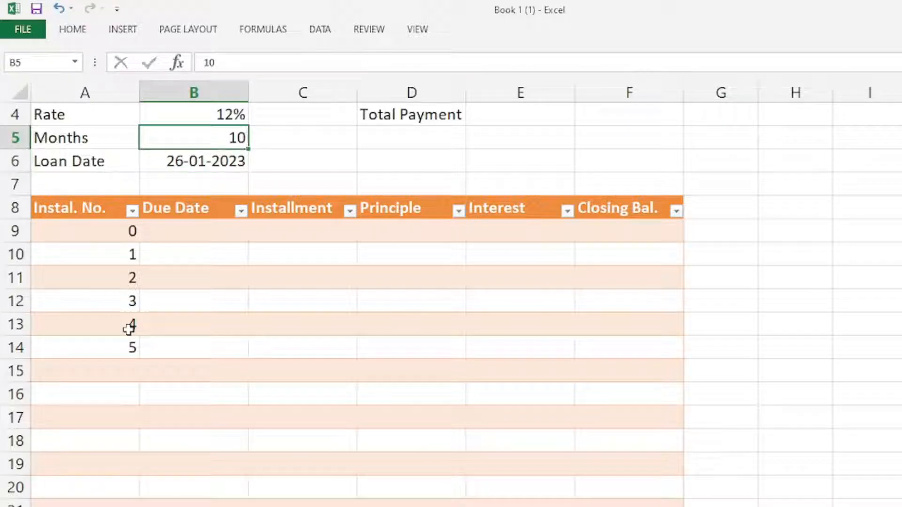
pyautogui.press('Return')
pyautogui.press('Up')
pyautogui.write('1')
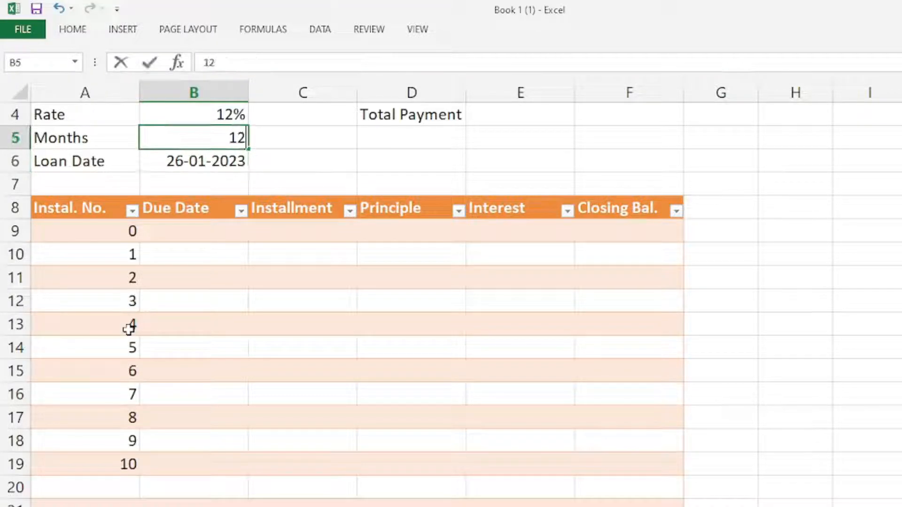
pyautogui.press('Return')
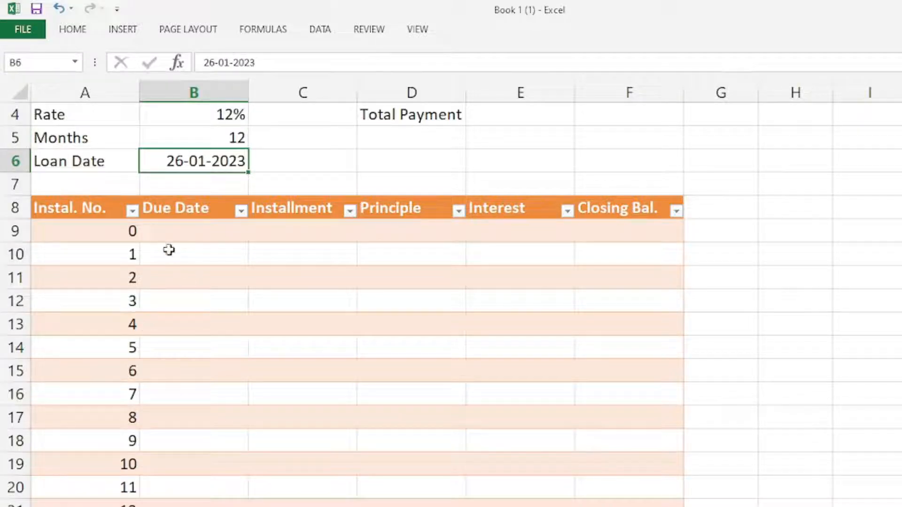
# Enter =B6 in B9 so the first Due Date takes the Loan Date
pyautogui.click(167, 233)
pyautogui.scroll(1, 141, 322)
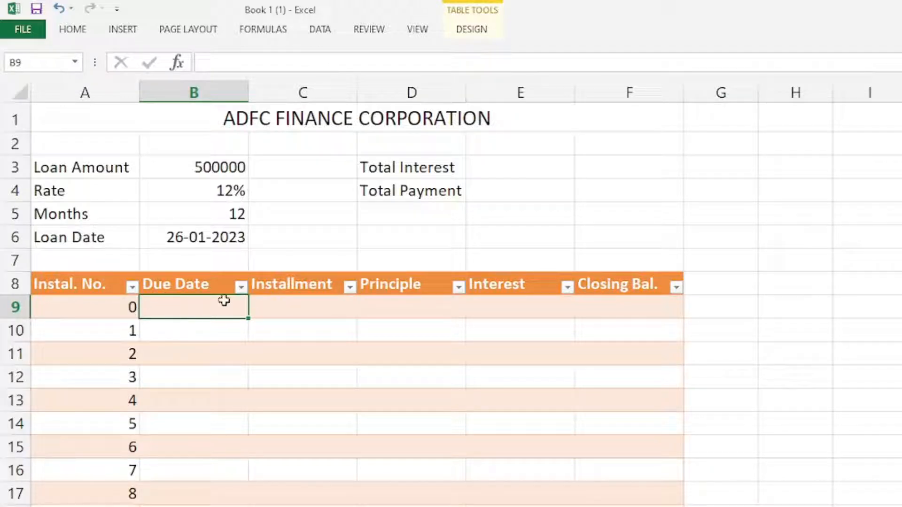
pyautogui.write('=')
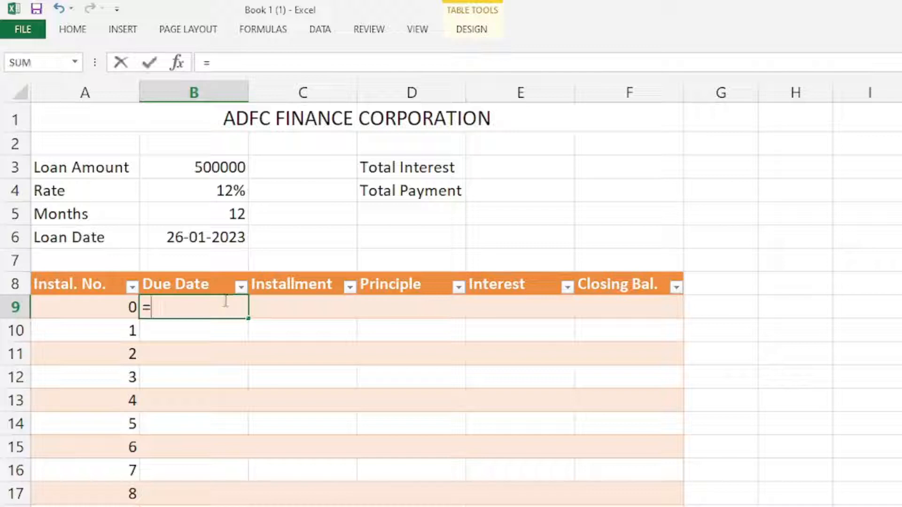
pyautogui.click(222, 231)
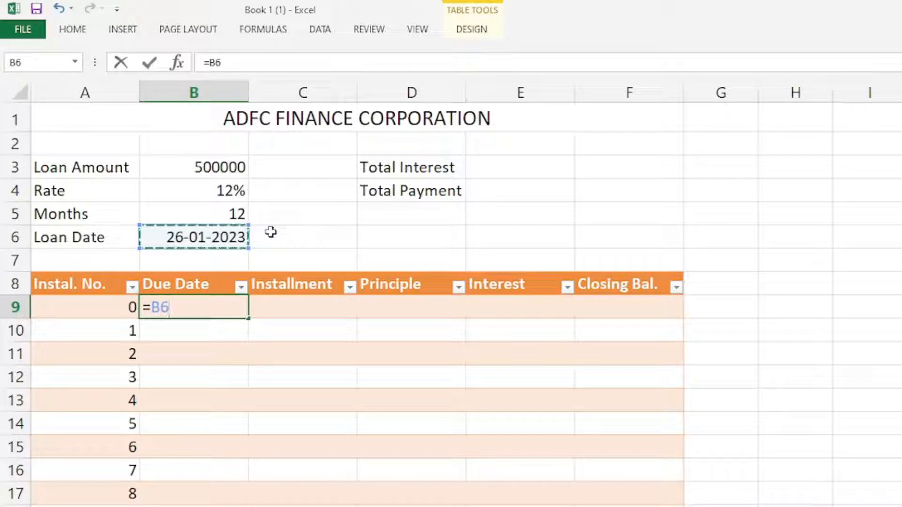
pyautogui.press('Return')
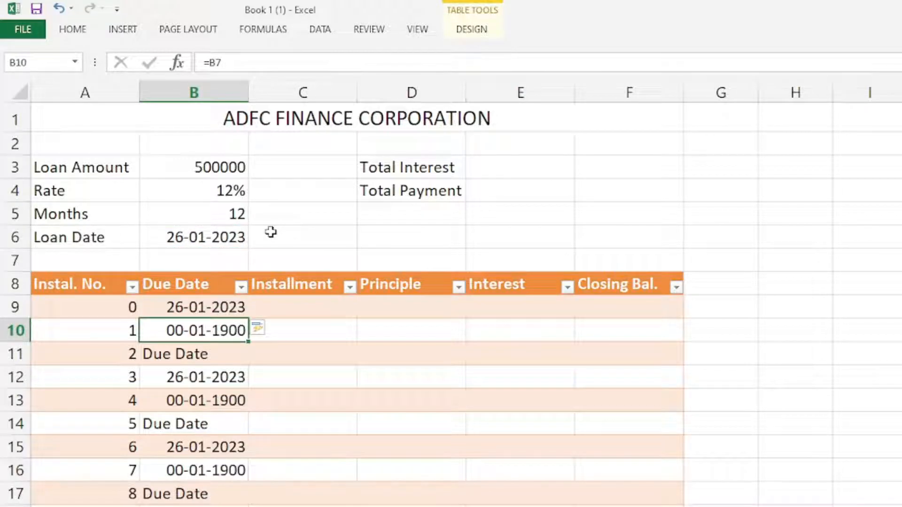
# Review the automatically filled Due Date cells below B9 and undo that fill, keeping the formula in B9
pyautogui.click(203, 309)
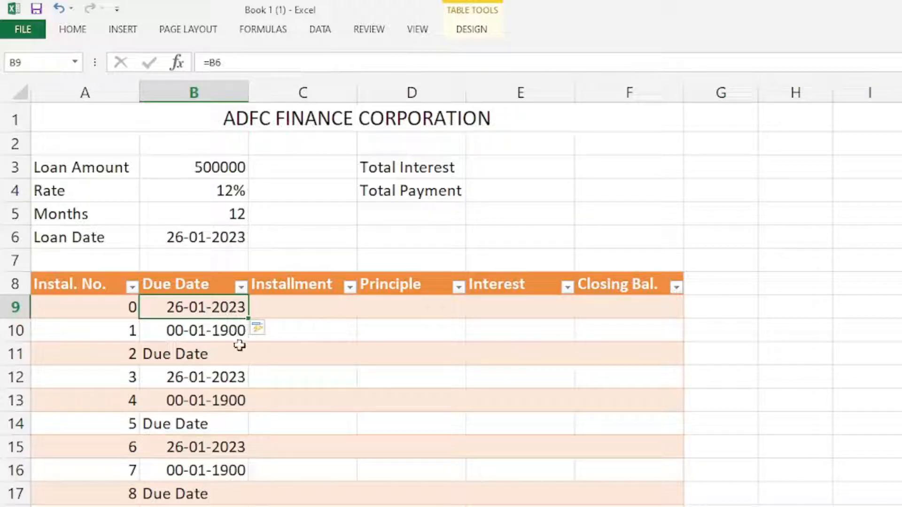
pyautogui.moveTo(227, 329); pyautogui.dragTo(218, 505)
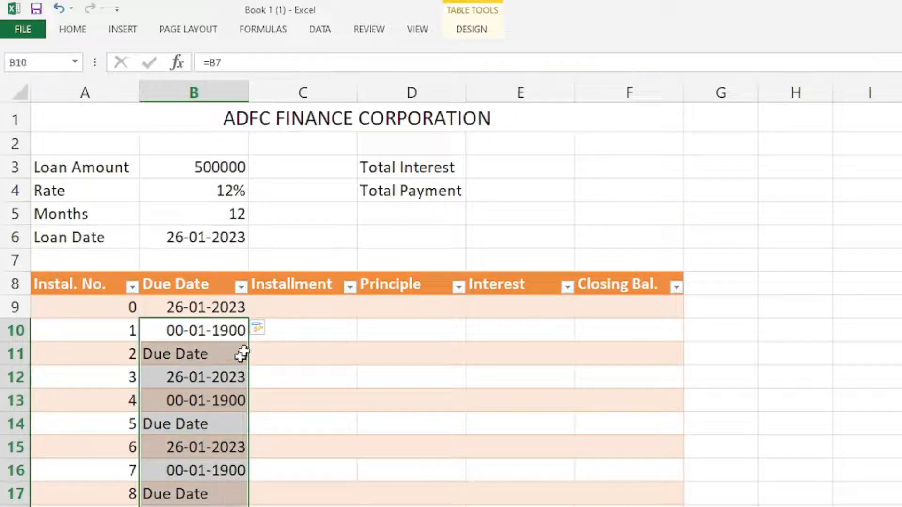
pyautogui.click(279, 311)
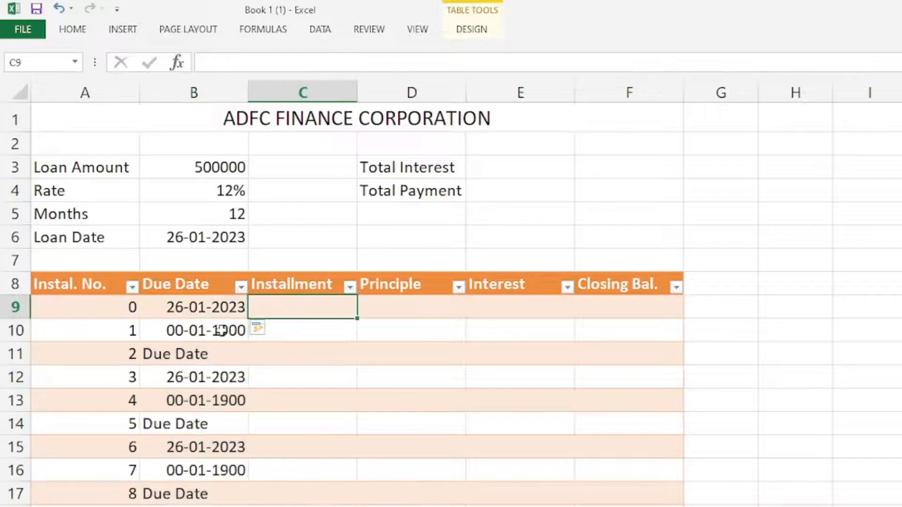
pyautogui.moveTo(236, 332); pyautogui.dragTo(235, 467)
pyautogui.click(280, 324)
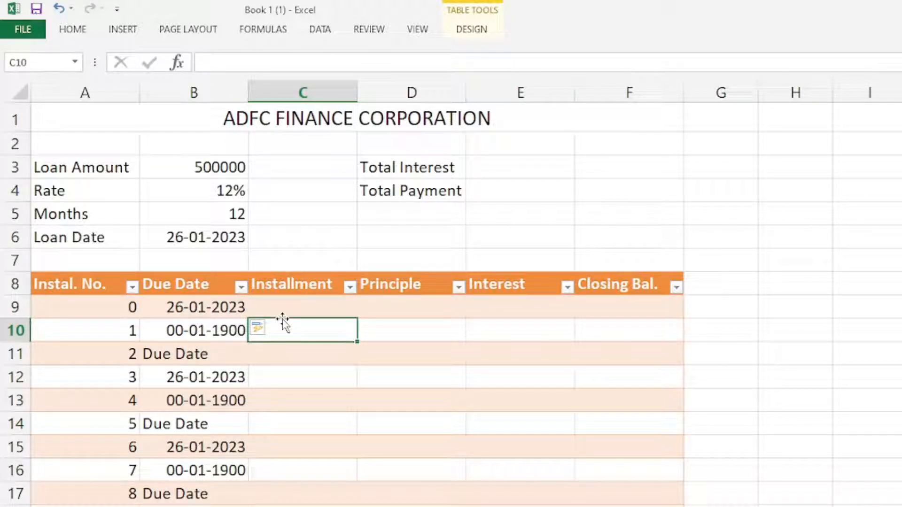
pyautogui.hotkey('ctrl', 'z')
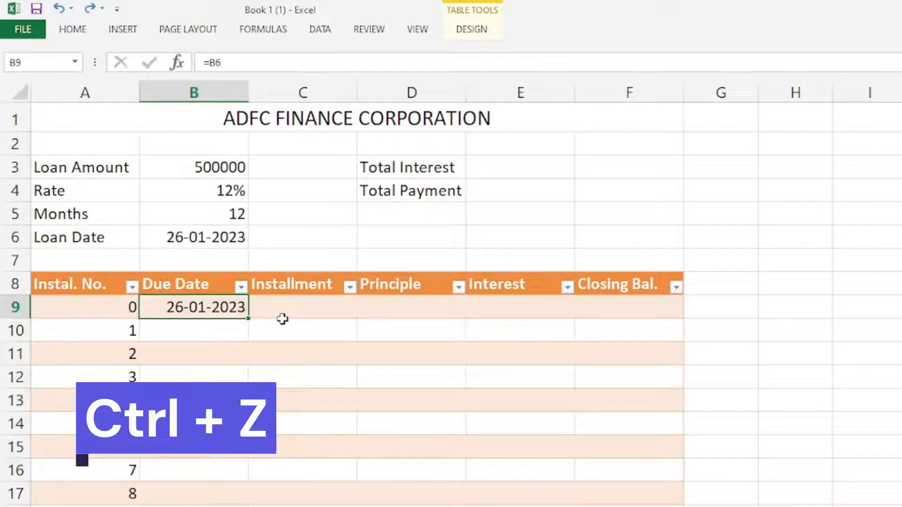
pyautogui.moveTo(225, 331); pyautogui.dragTo(225, 505)
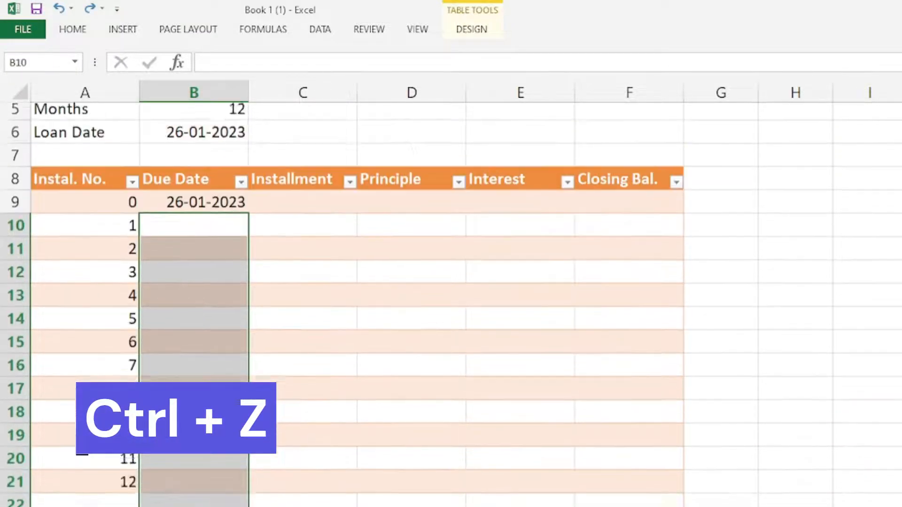
pyautogui.scroll(2, 225, 328)
# Inspect the Loan Date in B6 and the formula in B9 that refers to it
pyautogui.click(194, 306)
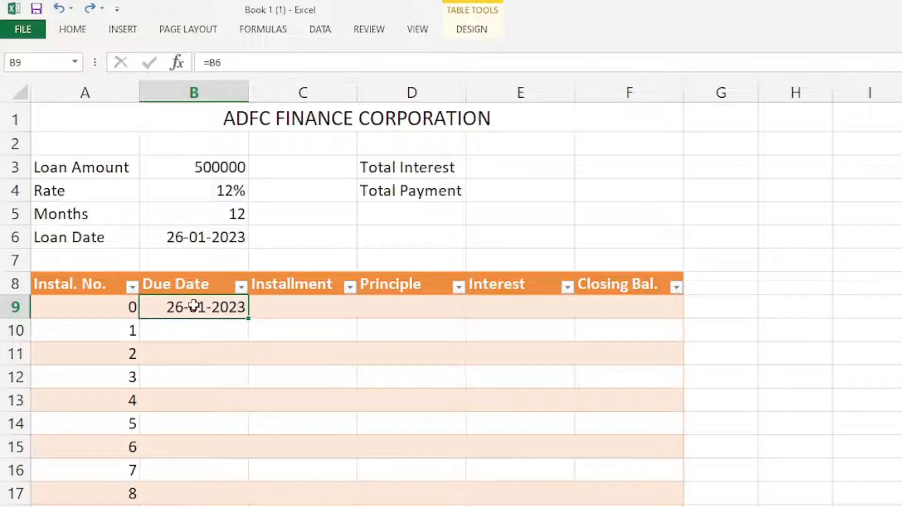
pyautogui.click(199, 229)
pyautogui.press('F2')
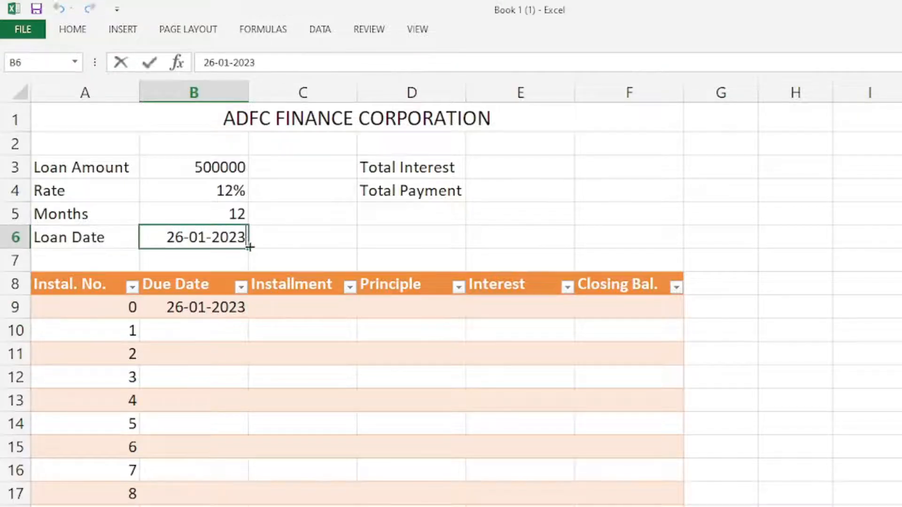
pyautogui.click(215, 314)
pyautogui.press('F2')
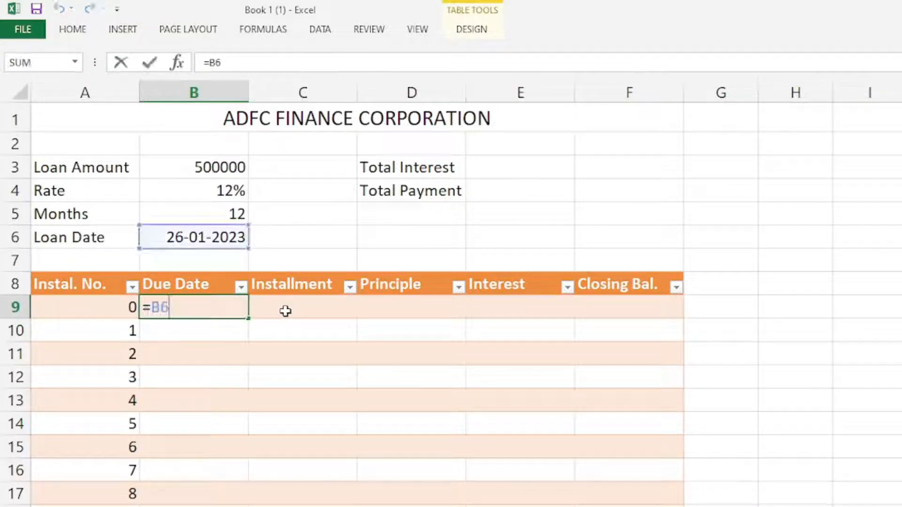
pyautogui.press('Escape')
pyautogui.click(261, 308)
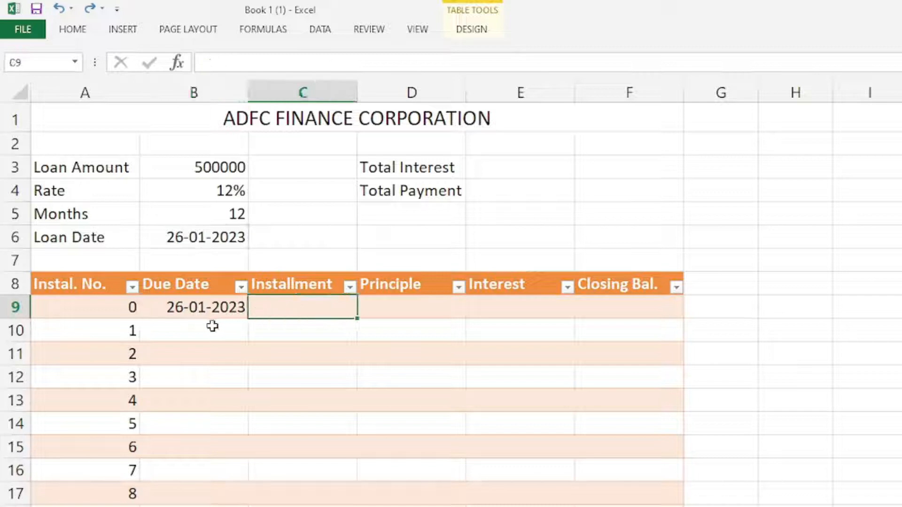
# Begin a DATE formula in B10 that uses YEAR(B9) as its year argument
pyautogui.click(211, 325)
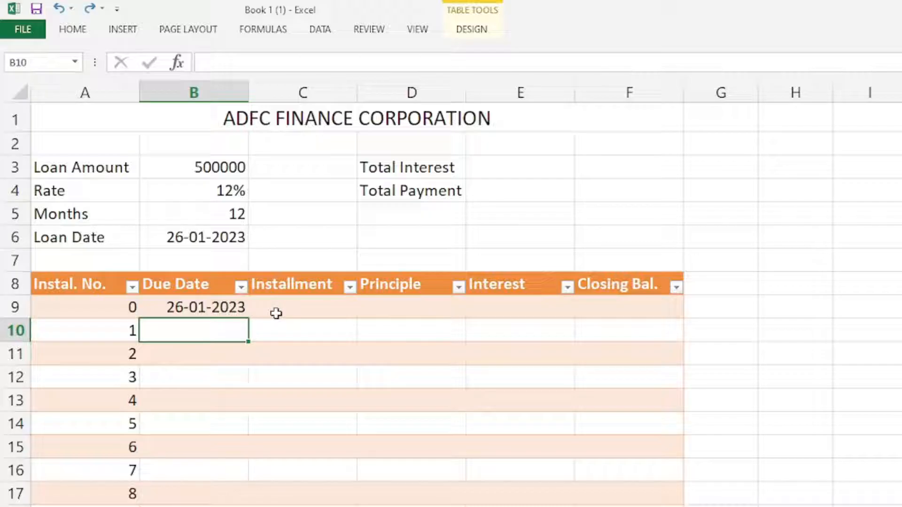
pyautogui.write('=da')
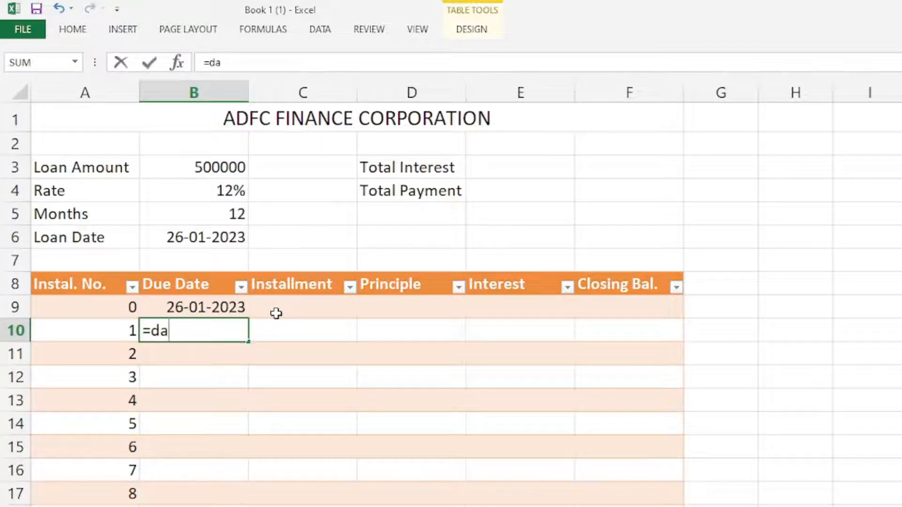
pyautogui.write('te')
pyautogui.press('BackSpace')
pyautogui.write('te')
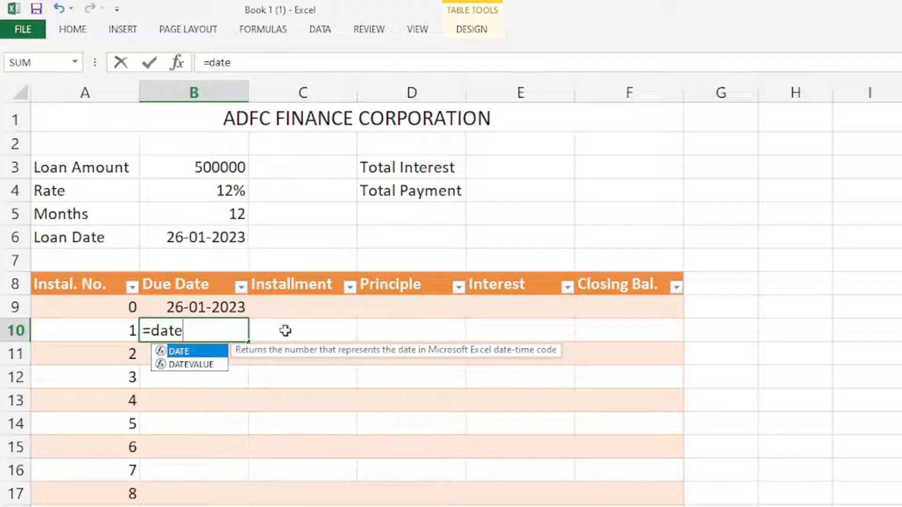
pyautogui.press('Tab')
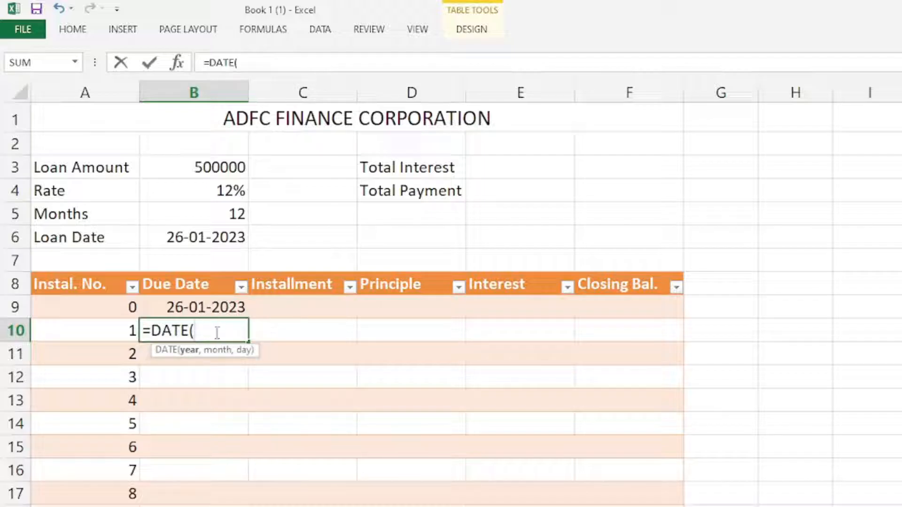
pyautogui.write('year')
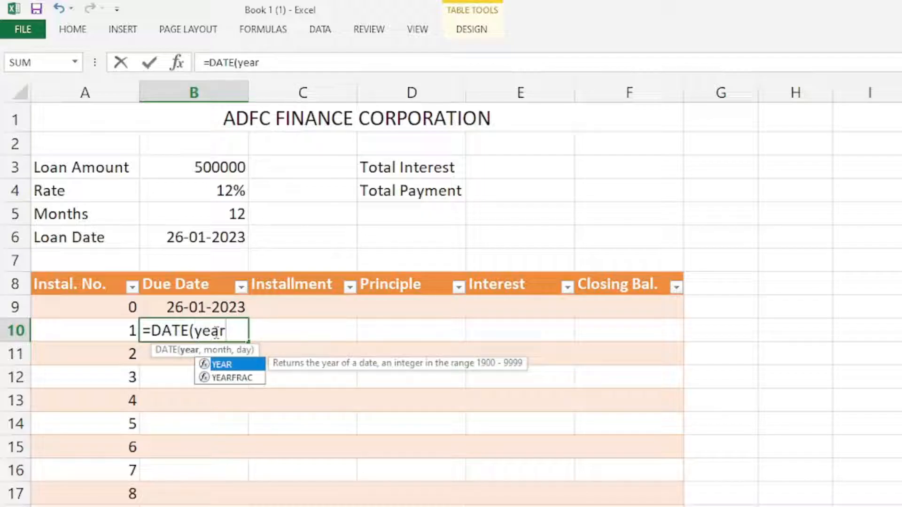
pyautogui.write('(')
pyautogui.click(195, 308)
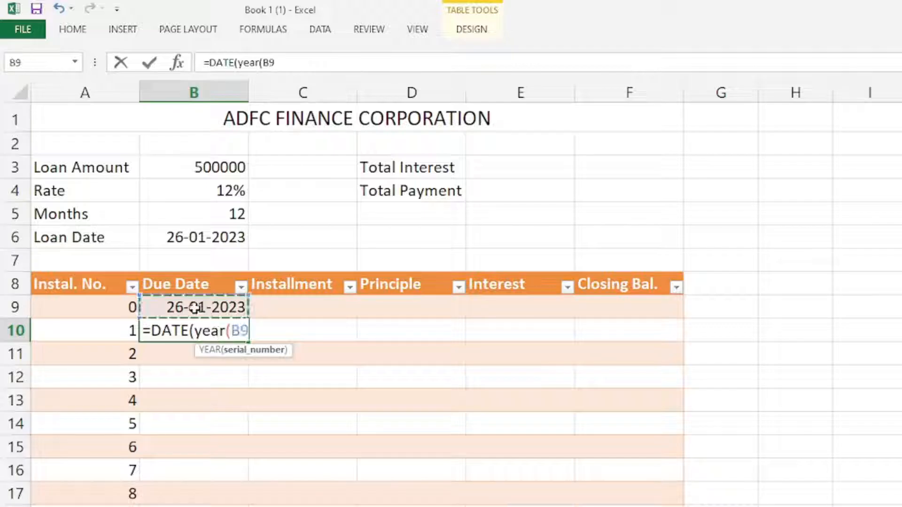
pyautogui.write(')')
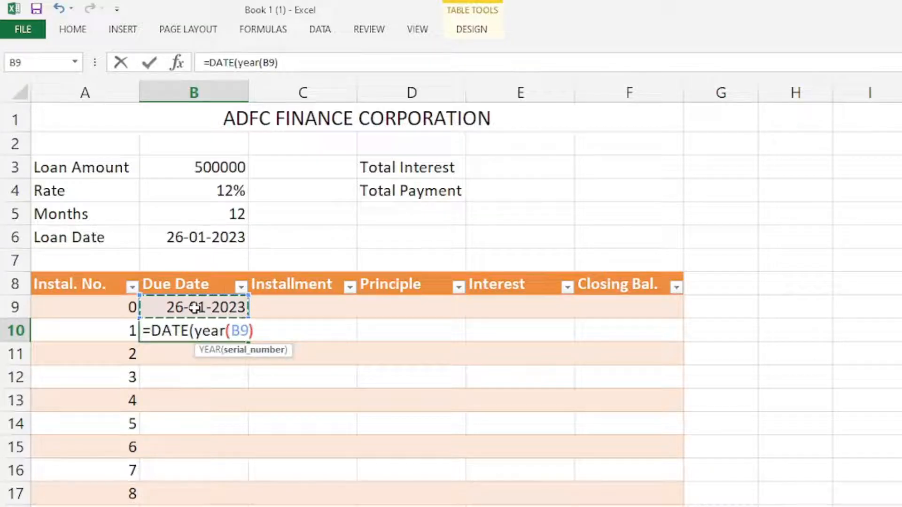
pyautogui.write(',')
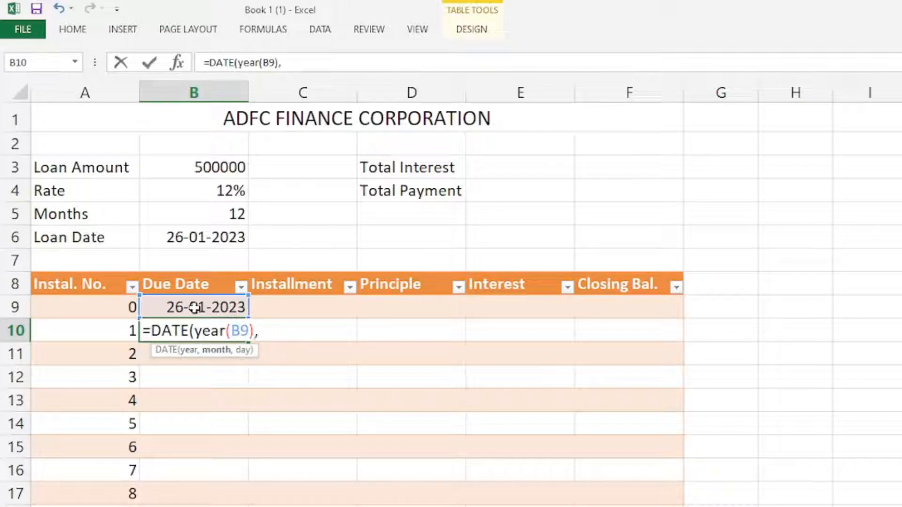
# Add MONTH(B9) as the month argument of the DATE formula in B10
pyautogui.write('month')
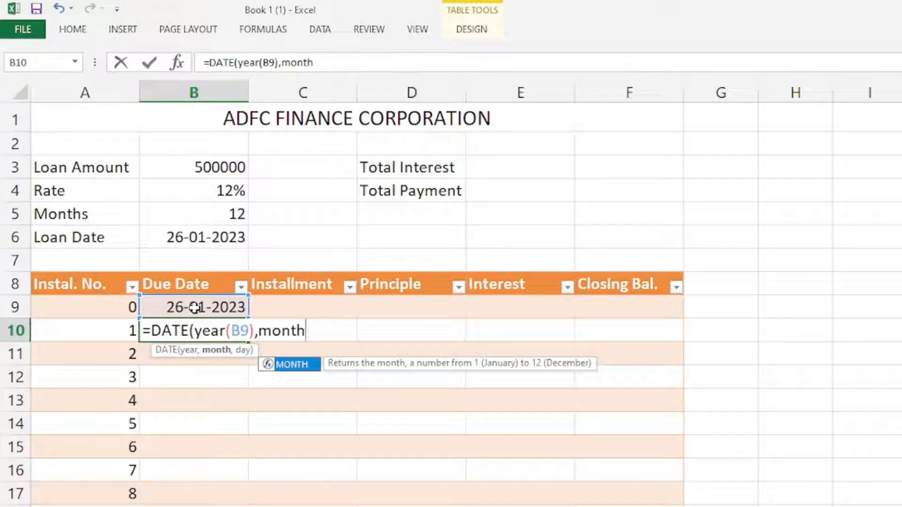
pyautogui.press('Tab')
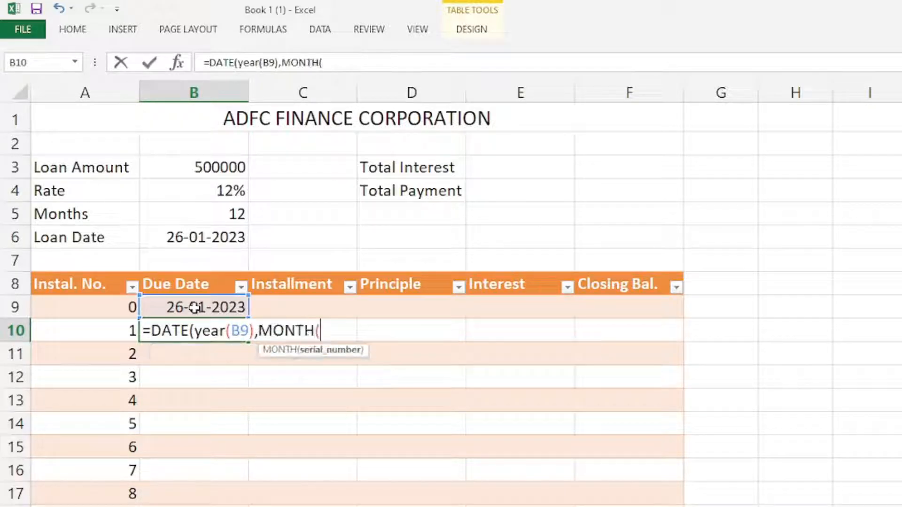
pyautogui.click(195, 308)
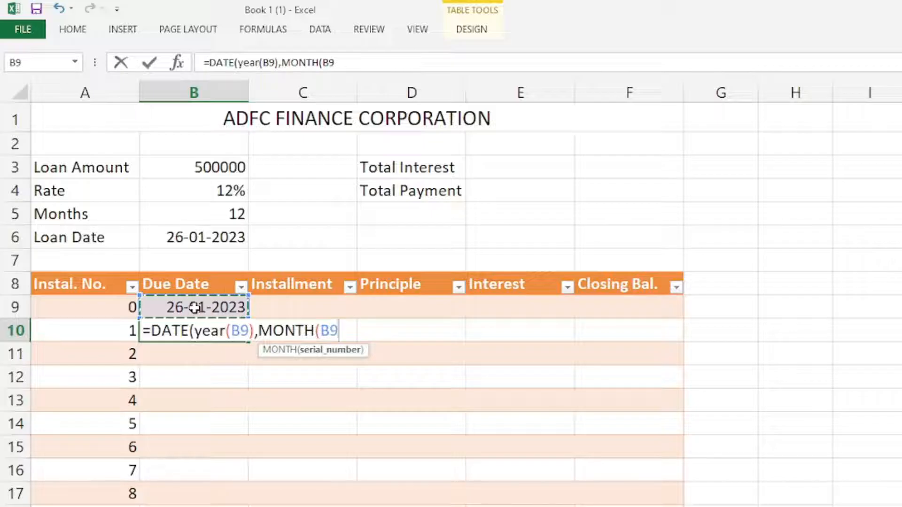
pyautogui.write(')')
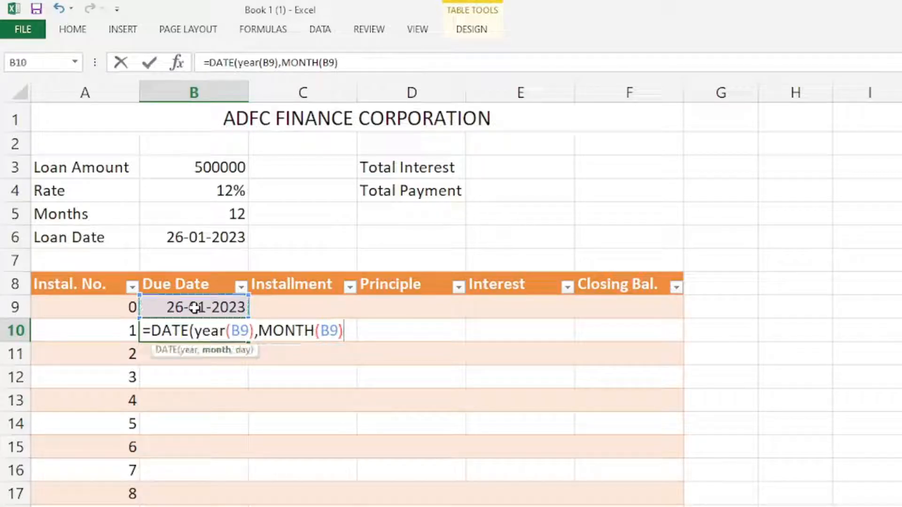
pyautogui.write(',')
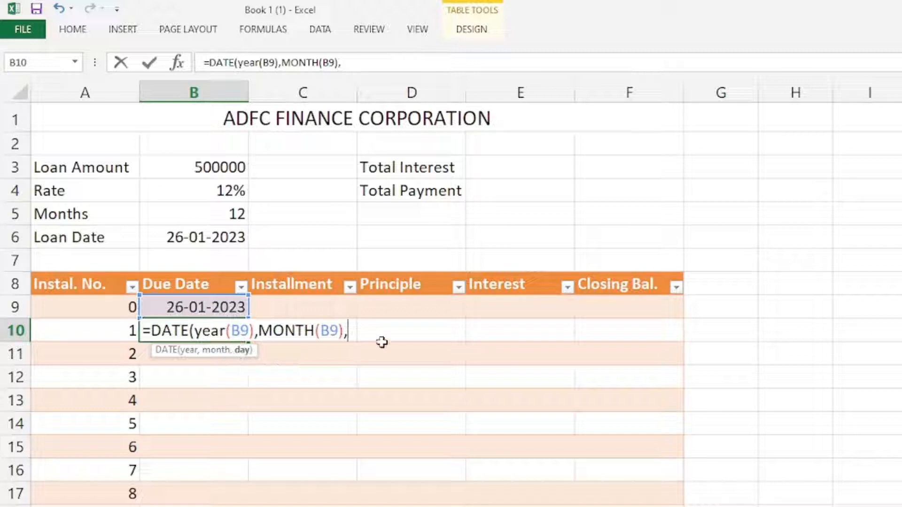
# Complete the B10 formula with DAY(B9) as the day argument and enter it as =DATE(YEAR(B9),MONTH(B9),DAY(B9))
pyautogui.write('day')
pyautogui.write('(')
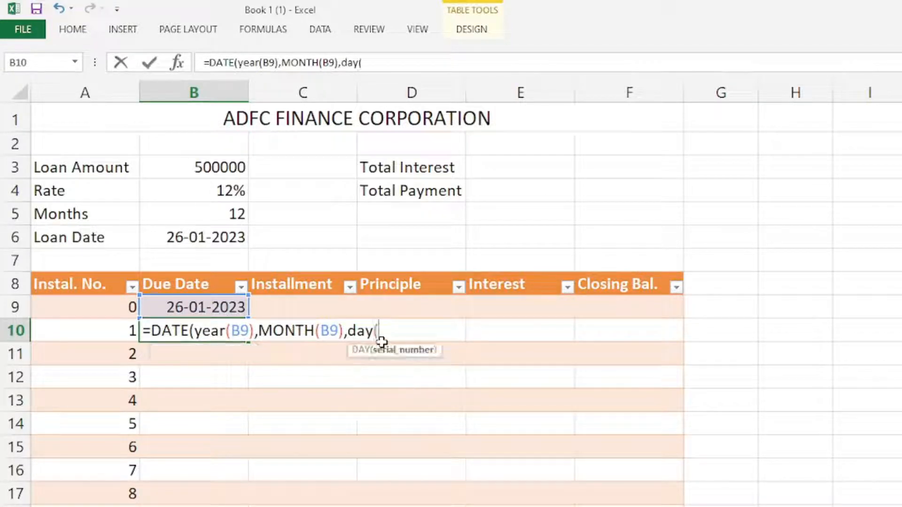
pyautogui.click(201, 306)
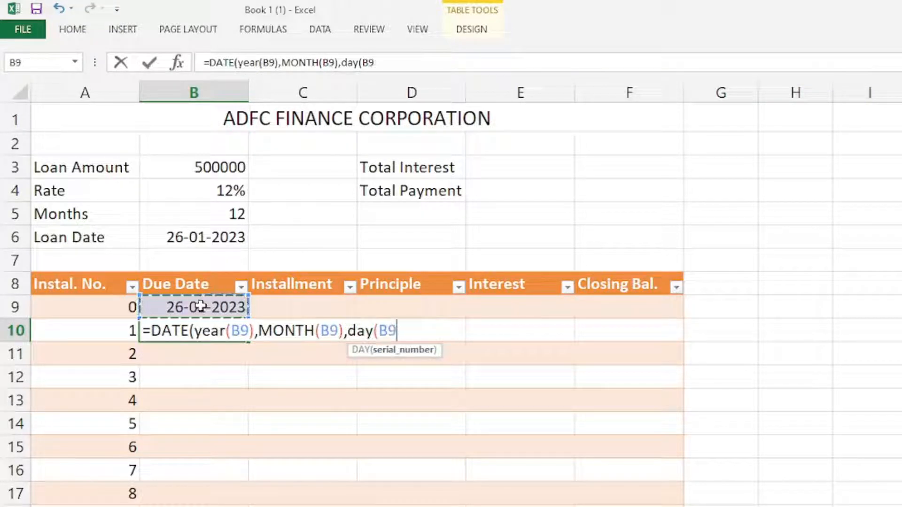
pyautogui.write(')')
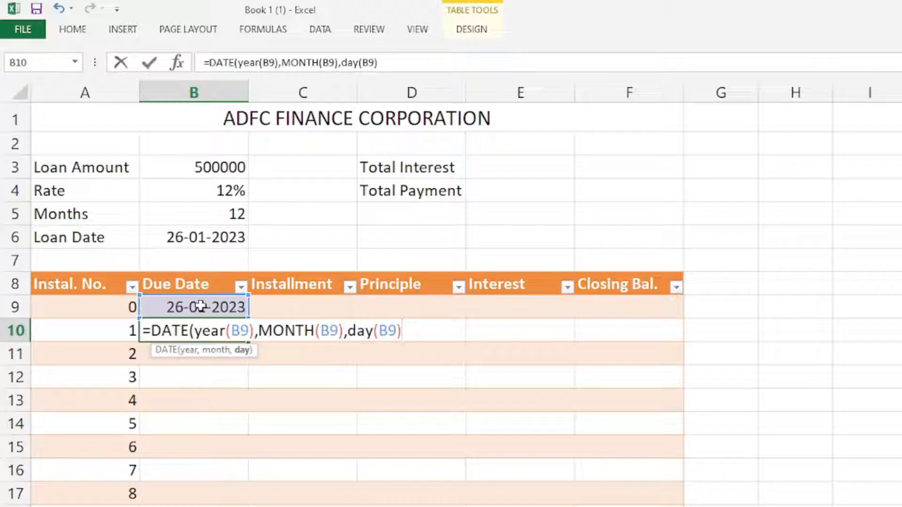
pyautogui.write(')')
pyautogui.press('Return')
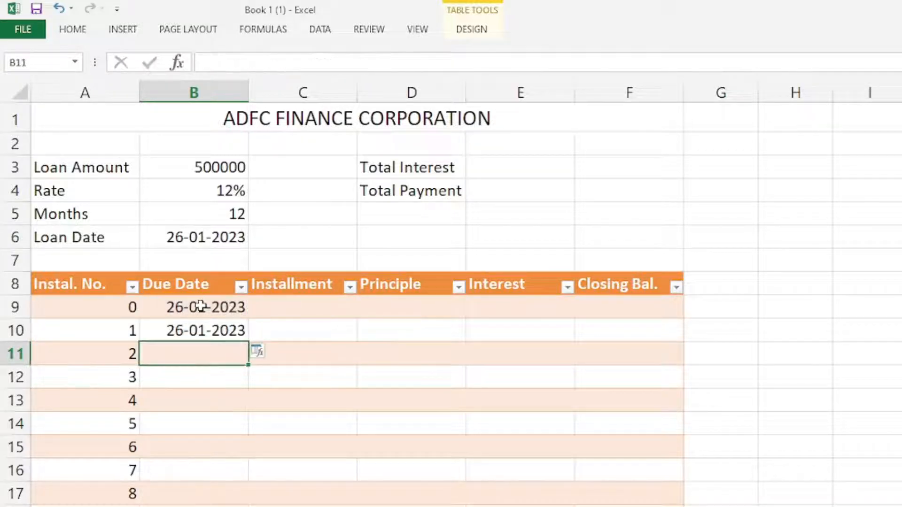
# Compare the dates and formulas in B9 and B10, and check the empty Due Date cells below them
pyautogui.press('Up')
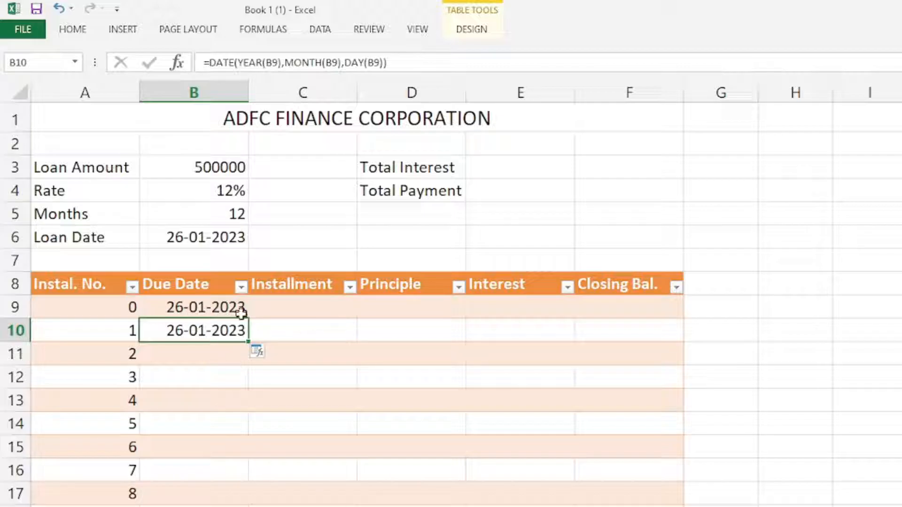
pyautogui.moveTo(191, 305); pyautogui.dragTo(203, 338)
pyautogui.click(204, 339)
pyautogui.click(171, 308)
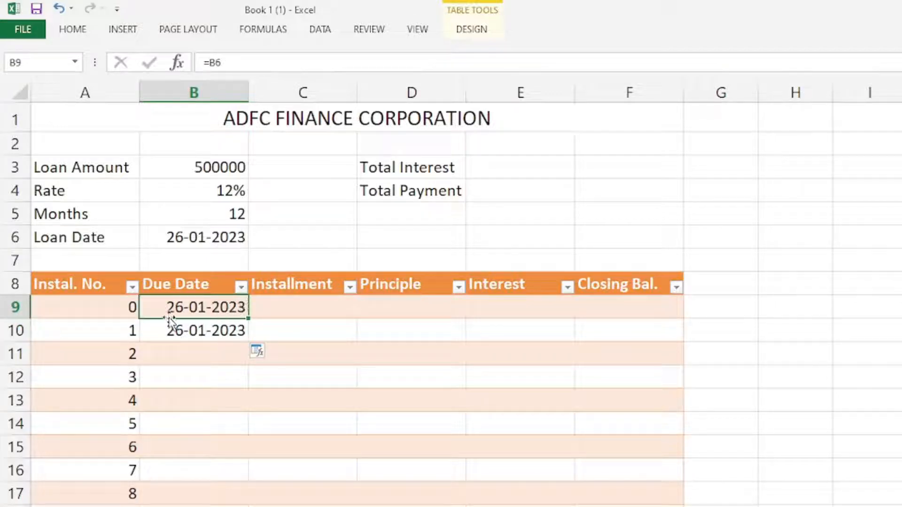
pyautogui.click(207, 331)
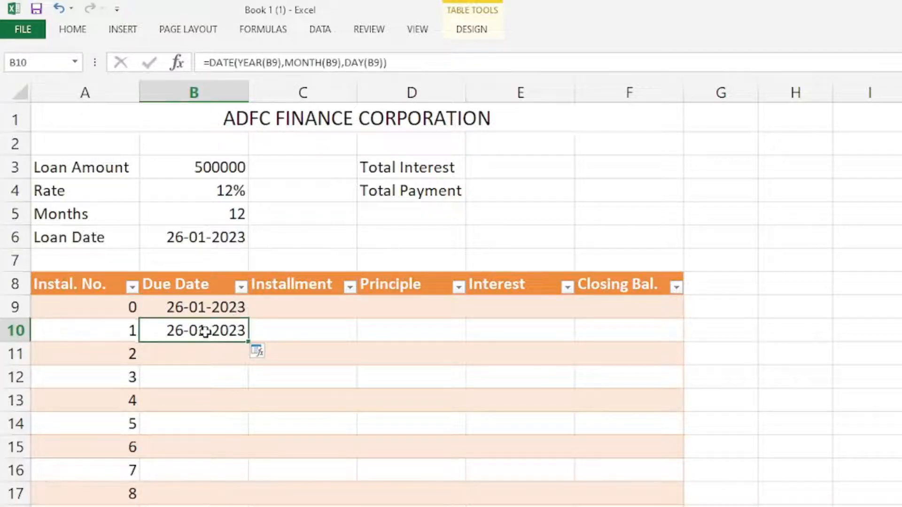
pyautogui.click(193, 352)
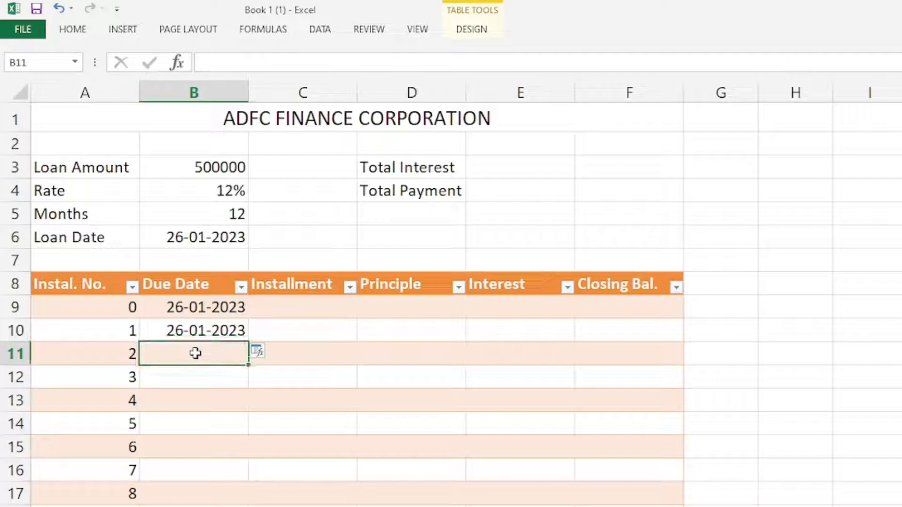
pyautogui.click(208, 381)
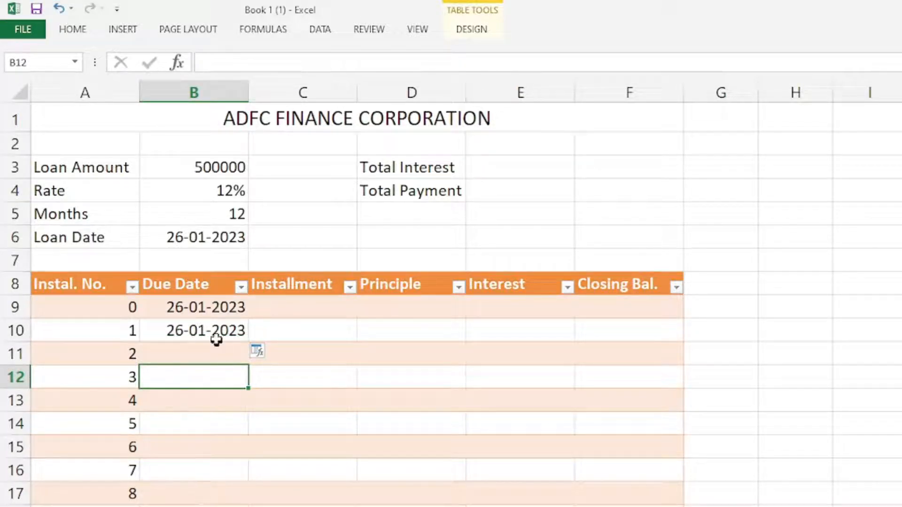
# Change the month argument in B10 to MONTH(B9)+1 and fill the formula down the Due Date column
pyautogui.click(192, 333)
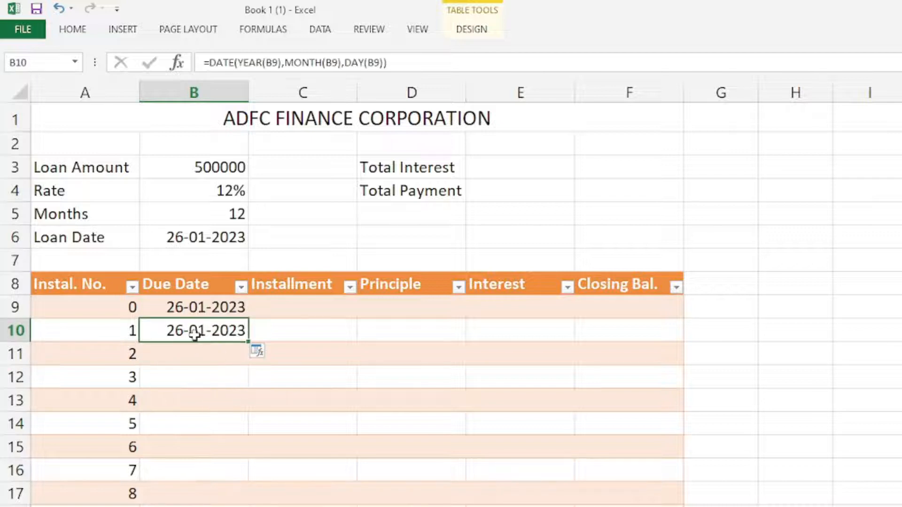
pyautogui.doubleClick(208, 330)
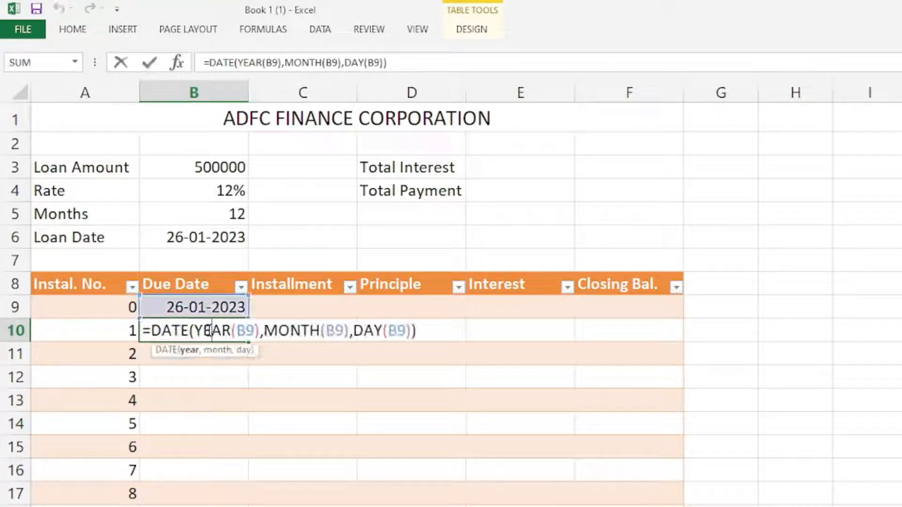
pyautogui.click(348, 333)
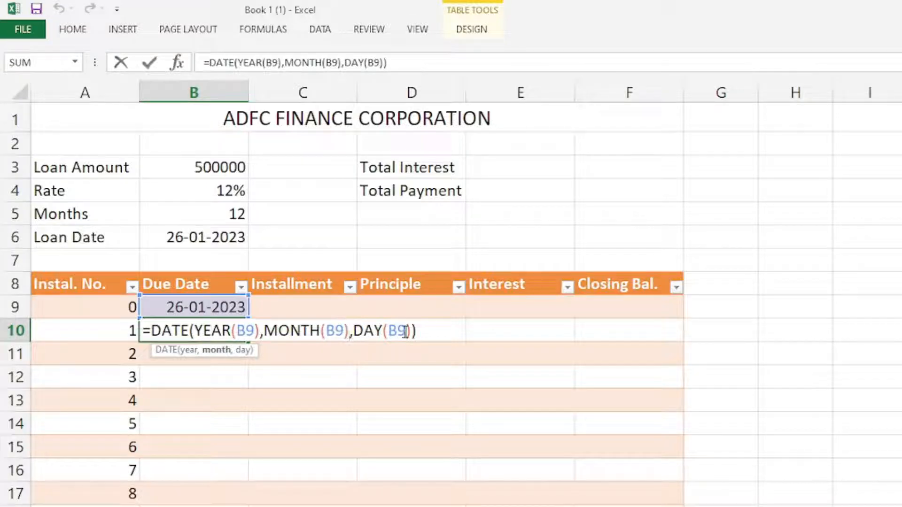
pyautogui.write('+1')
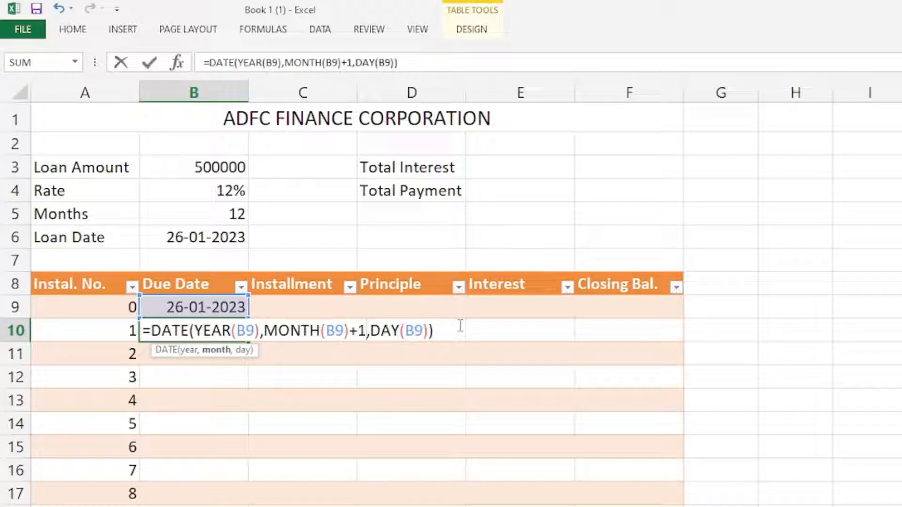
pyautogui.press('Return')
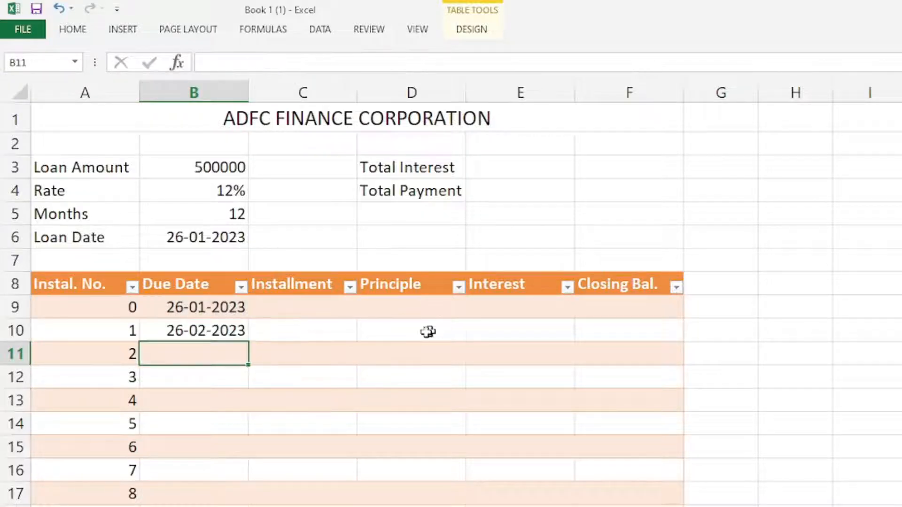
pyautogui.click(218, 324)
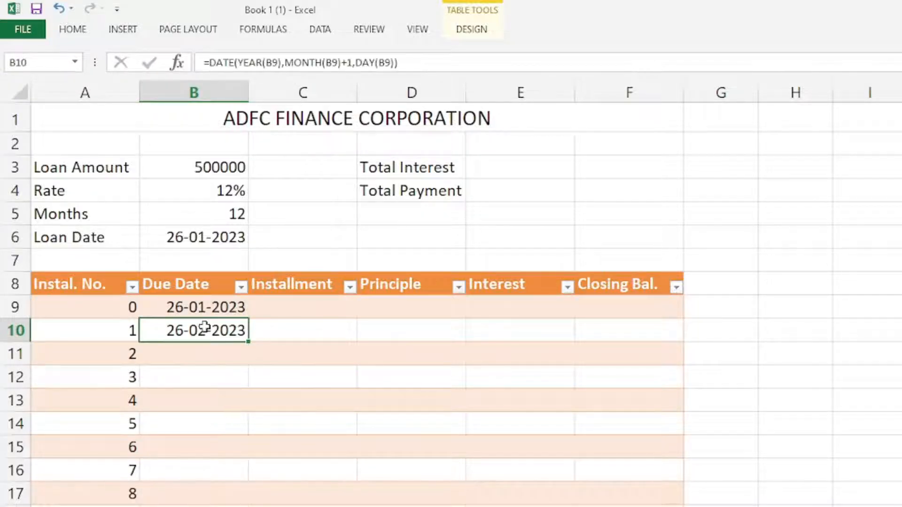
pyautogui.doubleClick(248, 342)
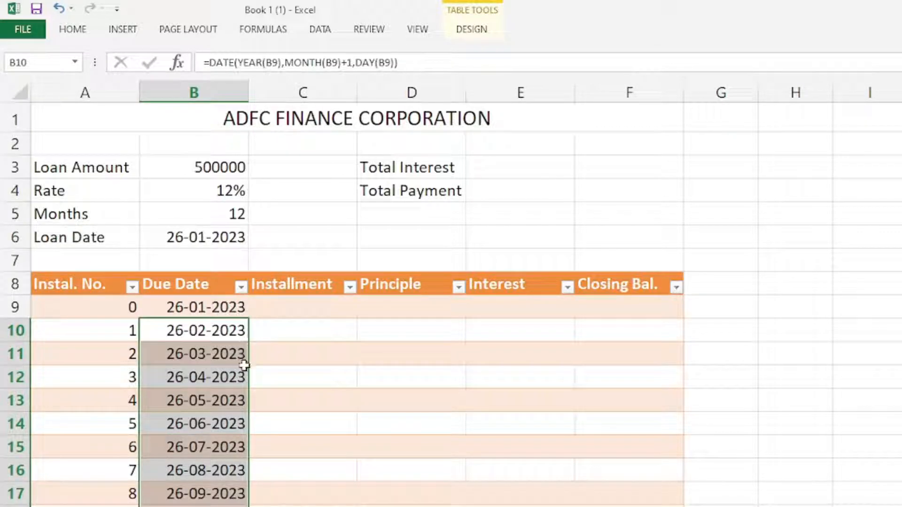
# Examine the filled Due Date column against the installment numbers, including the rows beyond installment 12
pyautogui.scroll(-4, 221, 382)
pyautogui.click(226, 275)
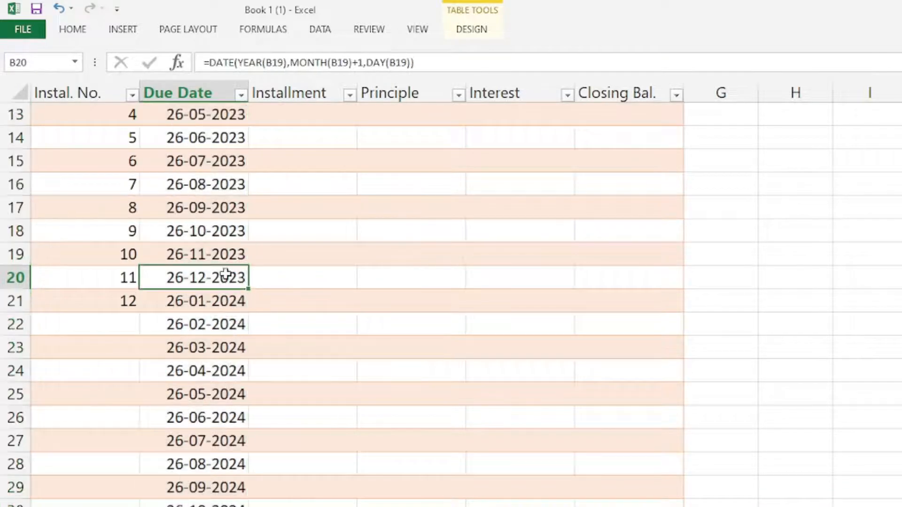
pyautogui.scroll(-4, 201, 412)
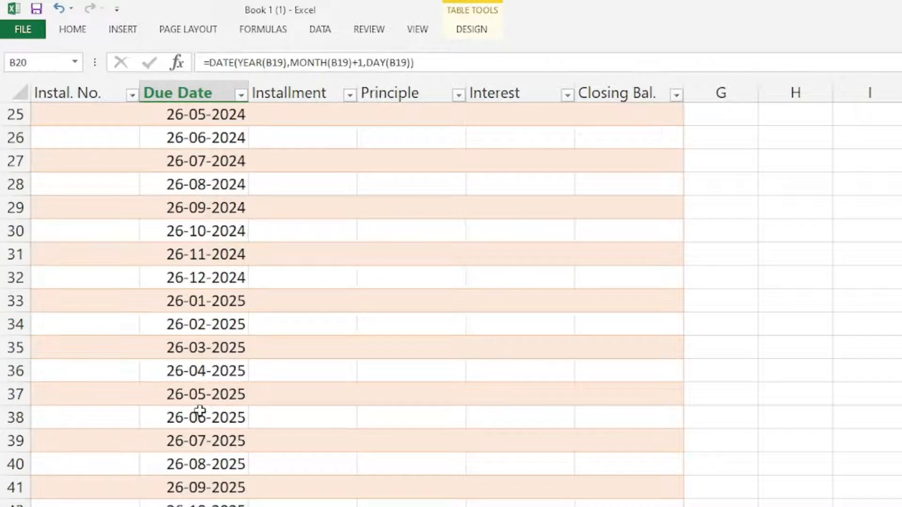
pyautogui.scroll(-5, 200, 412)
pyautogui.scroll(10, 203, 411)
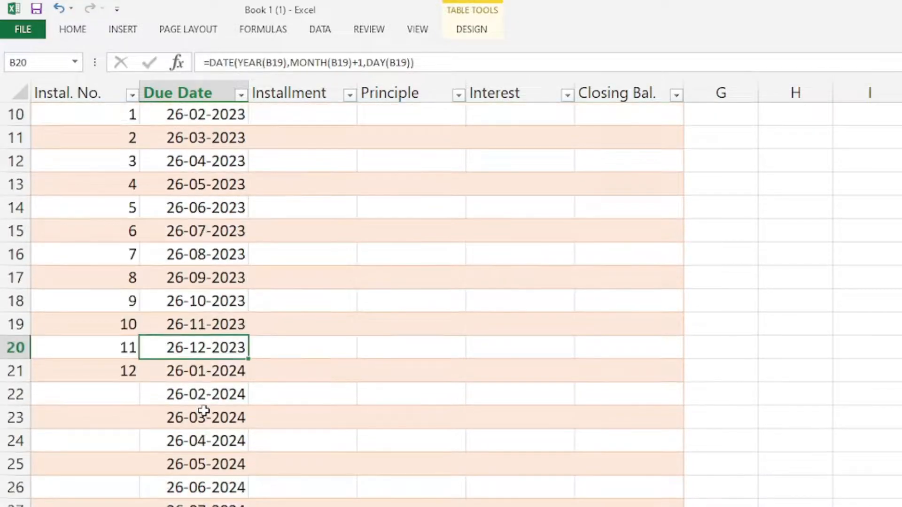
pyautogui.click(203, 412)
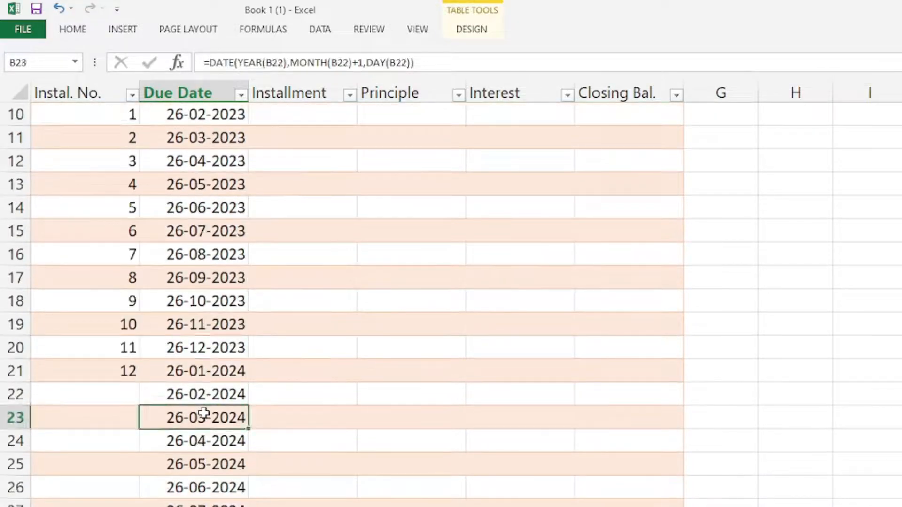
pyautogui.scroll(2, 148, 373)
pyautogui.scroll(-1, 177, 450)
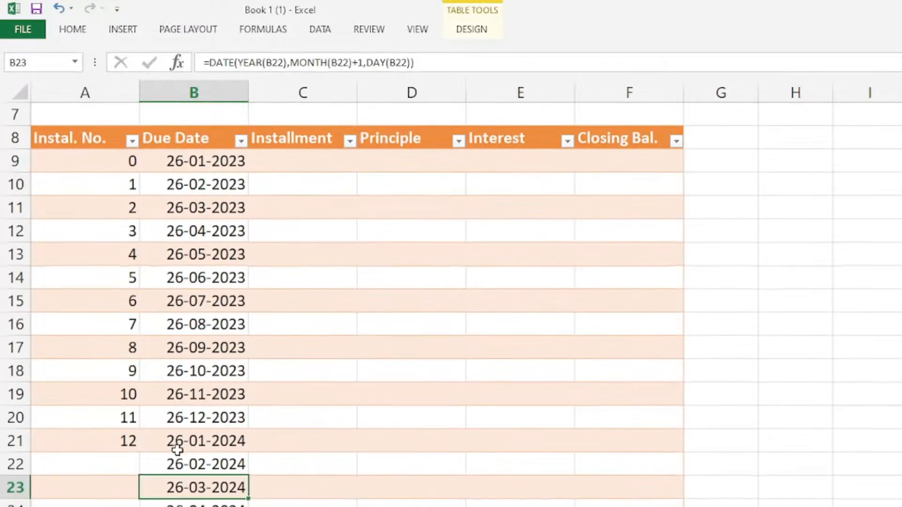
pyautogui.click(112, 165)
pyautogui.moveTo(114, 447)
pyautogui.mouseDown()
pyautogui.moveTo(114, 455)
pyautogui.moveTo(115, 447)
pyautogui.mouseUp()
pyautogui.click(175, 436)
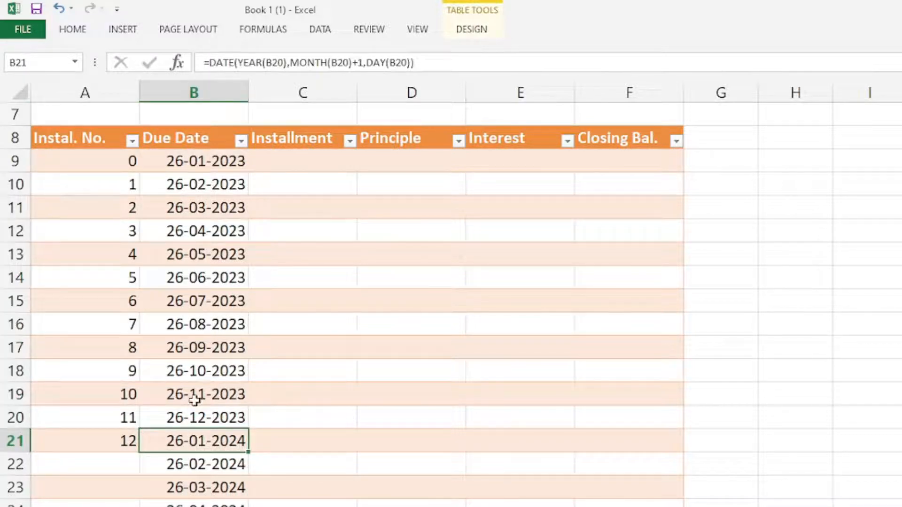
# Compare the Due Date cells from row 22 downward with the blank Instal. No. cells, and rows 15 to 21 in both columns
pyautogui.scroll(-2, 196, 394)
pyautogui.moveTo(192, 329); pyautogui.dragTo(195, 505)
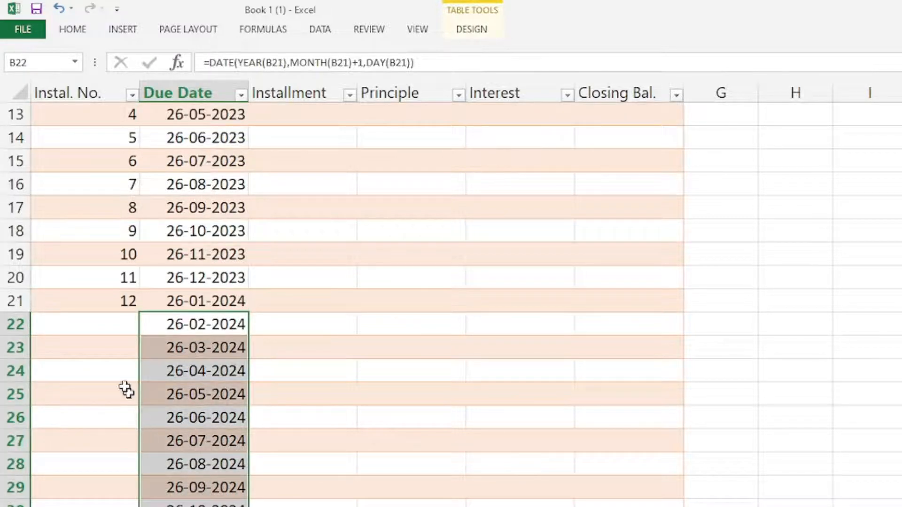
pyautogui.moveTo(101, 325); pyautogui.dragTo(100, 498)
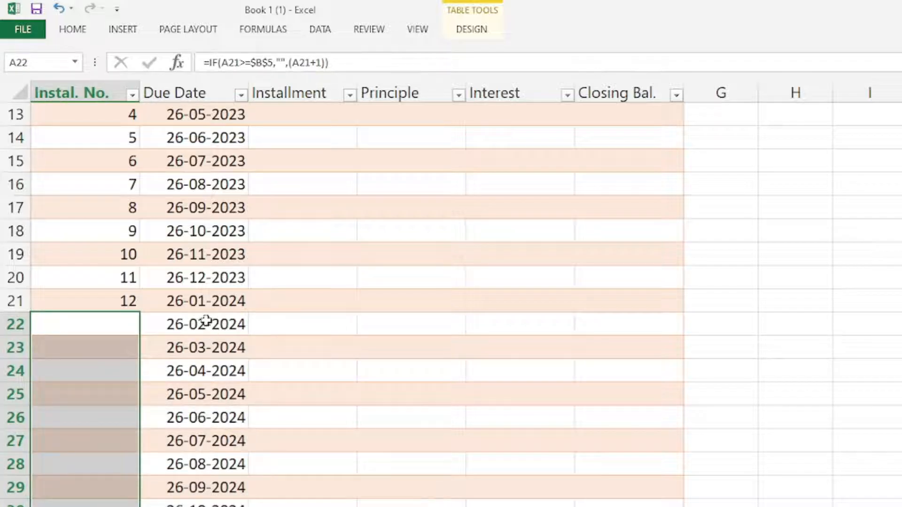
pyautogui.moveTo(207, 324); pyautogui.dragTo(203, 487)
pyautogui.moveTo(118, 161); pyautogui.dragTo(123, 301)
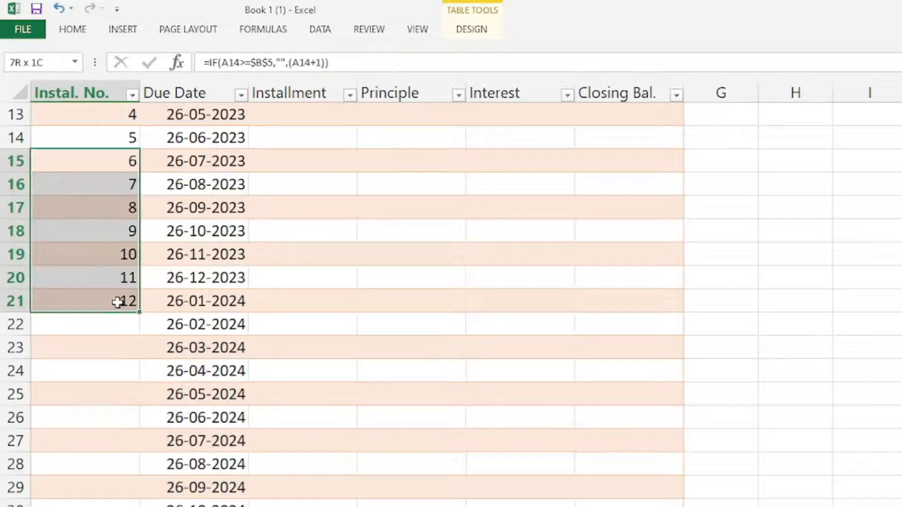
pyautogui.moveTo(209, 172); pyautogui.dragTo(212, 304)
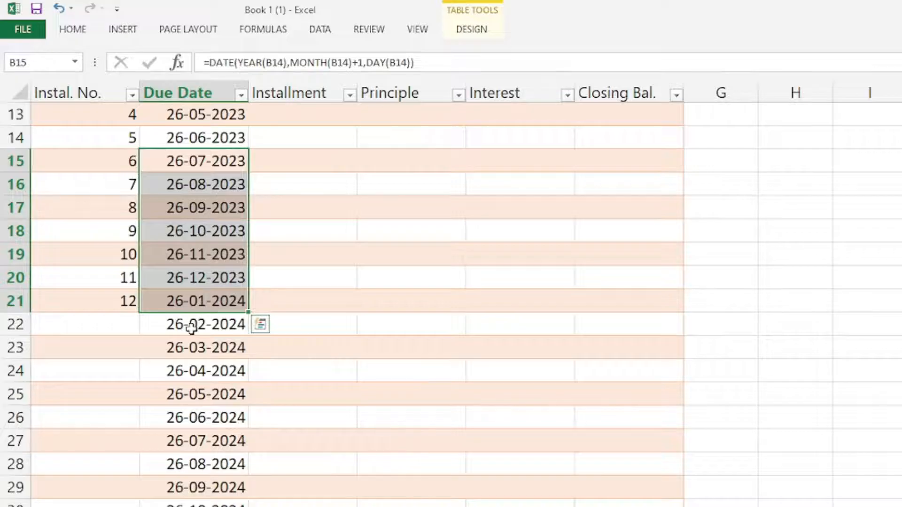
# Copy the DATE expression from the B10 formula and remove it from the cell, keeping only the equals sign
pyautogui.scroll(4, 207, 329)
pyautogui.click(214, 332)
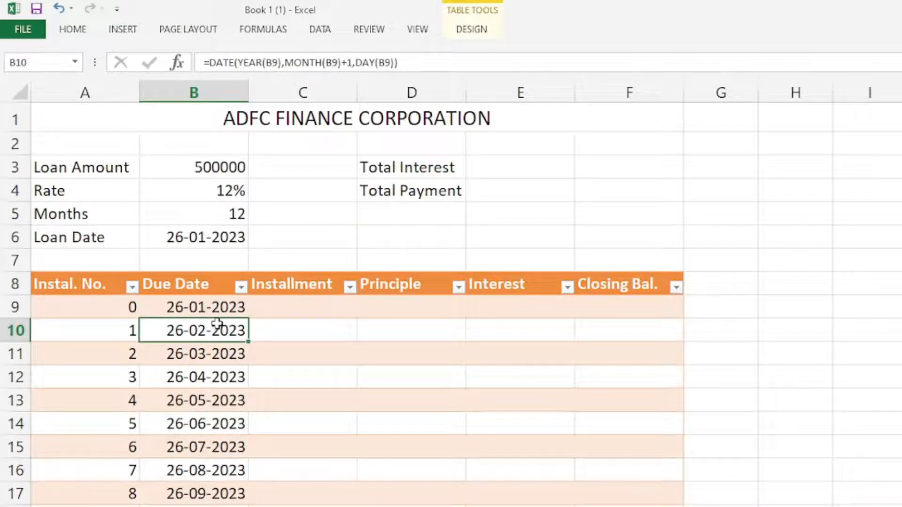
pyautogui.press('F2')
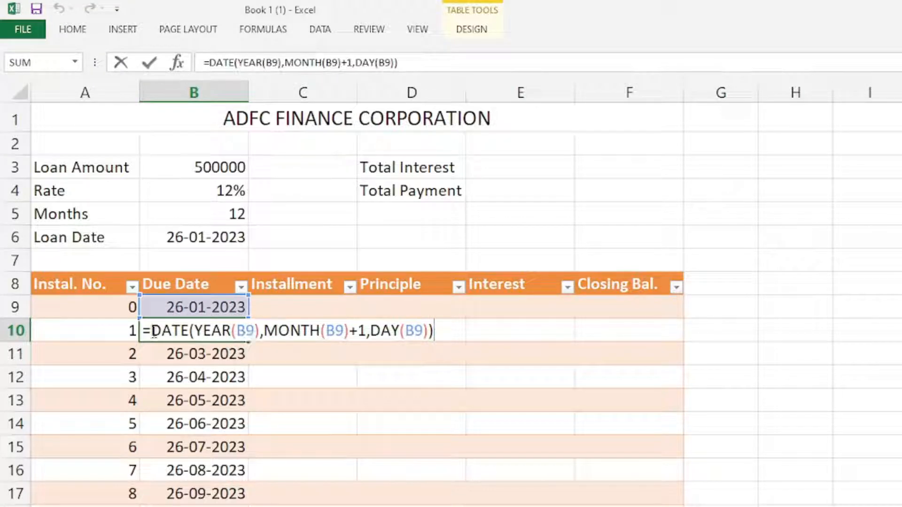
pyautogui.moveTo(153, 330); pyautogui.dragTo(443, 325)
pyautogui.hotkey('ctrl', 'c')
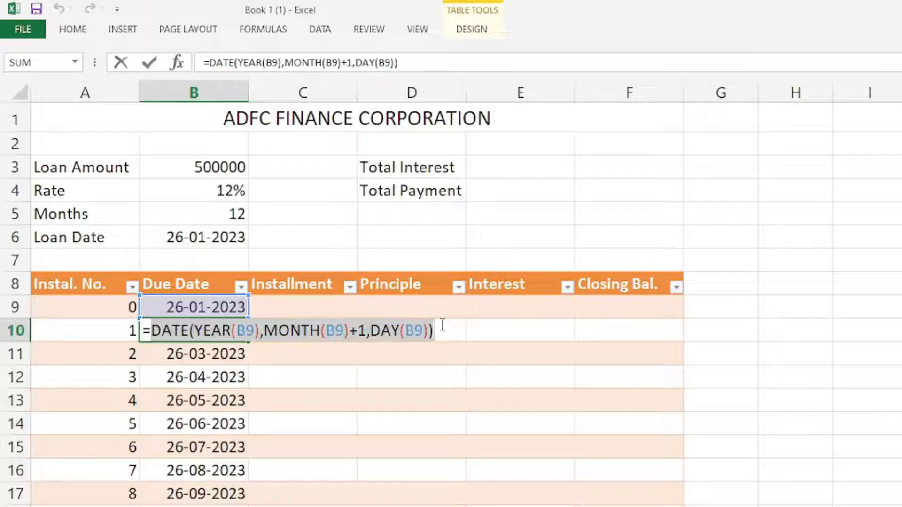
pyautogui.press('BackSpace')
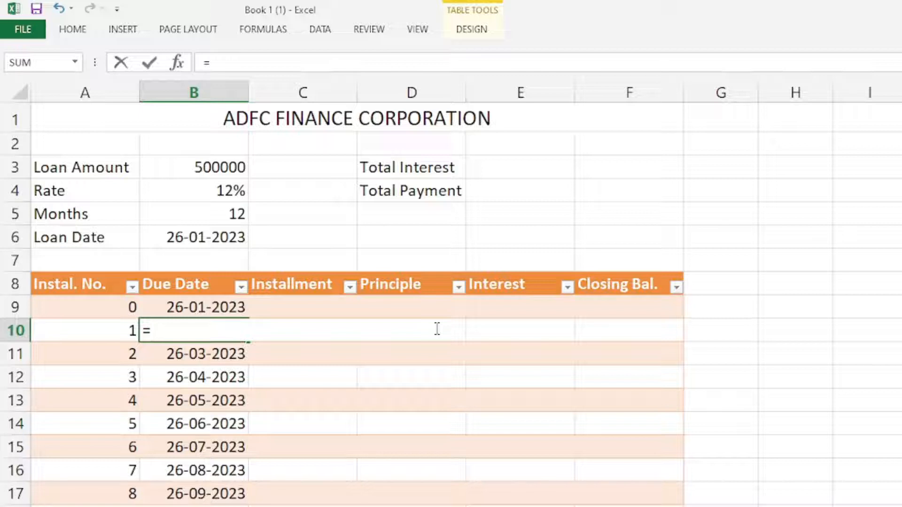
# Begin an IF formula in B10 that tests [@[Instal. No.]]="" and returns "" when true
pyautogui.write('if')
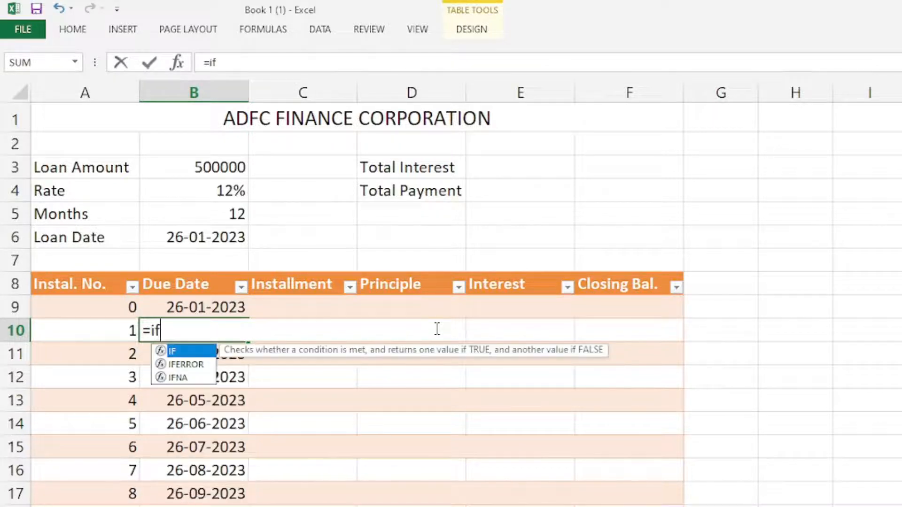
pyautogui.press('Tab')
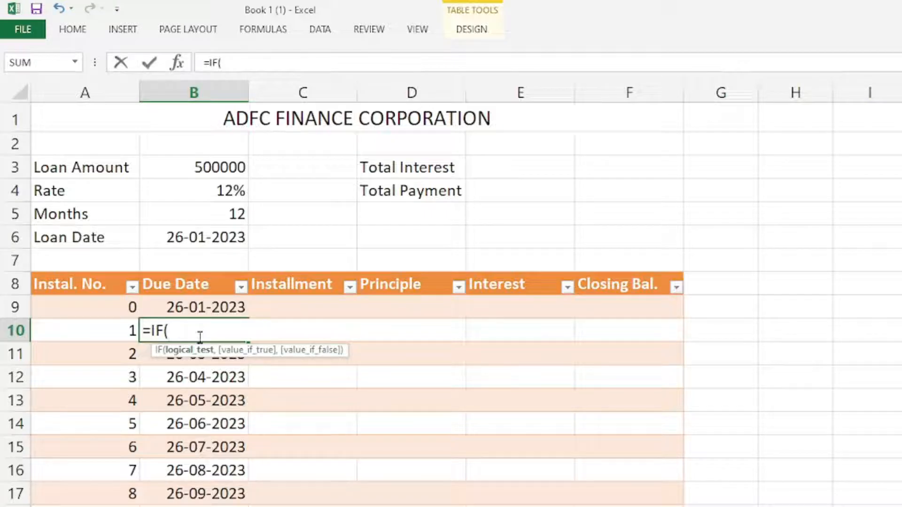
pyautogui.click(83, 329)
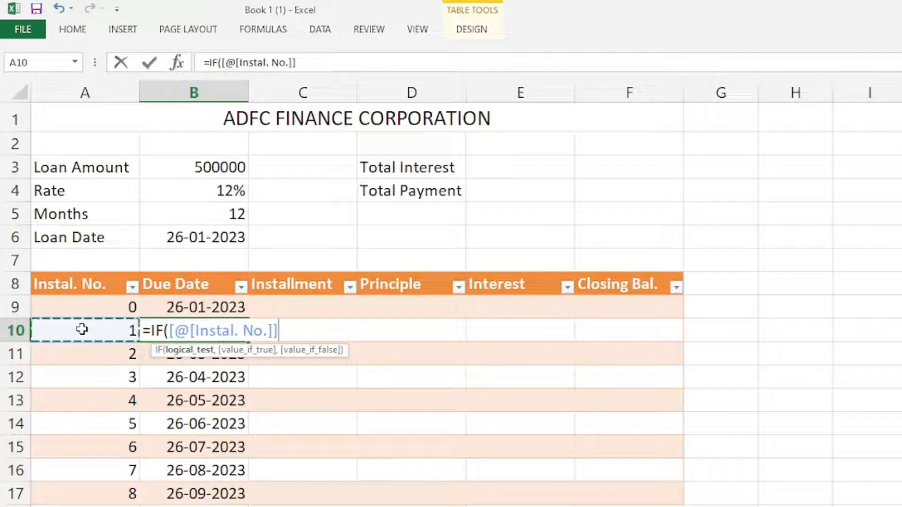
pyautogui.write('=')
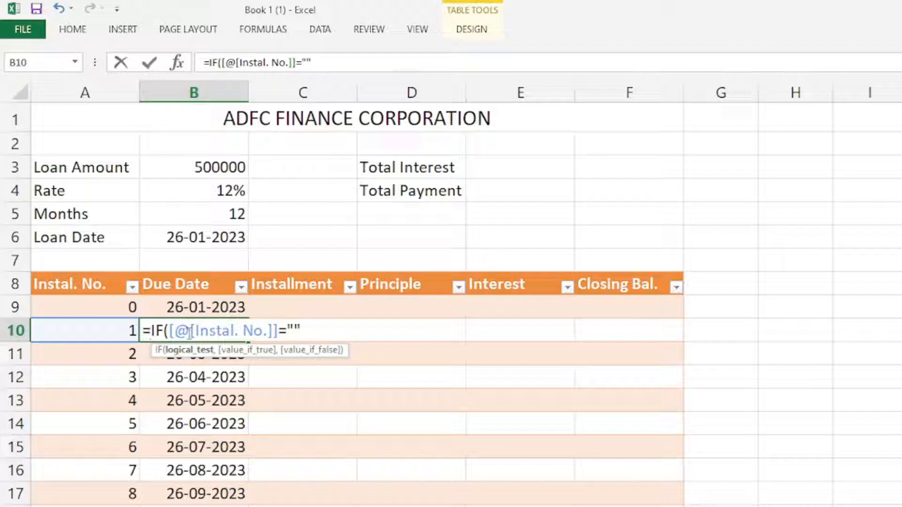
pyautogui.write(',""')
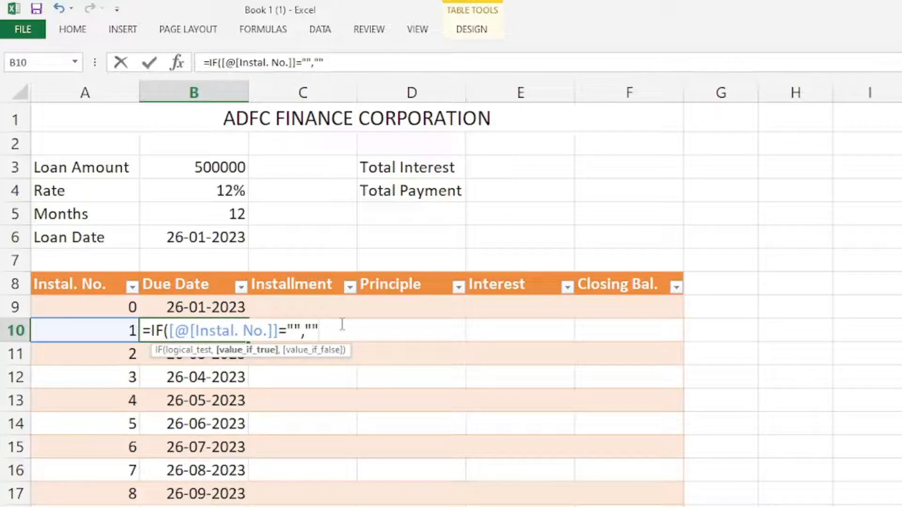
pyautogui.write(',')
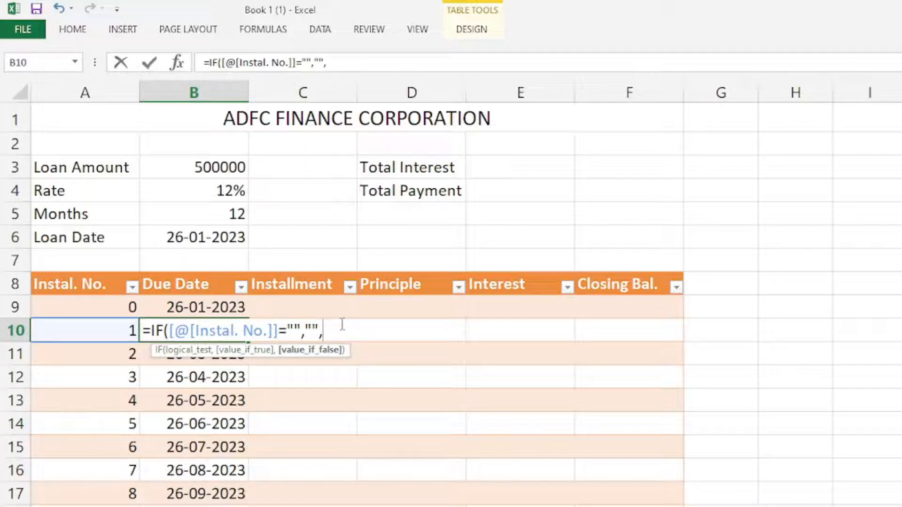
# Complete B10's IF formula with the copied DATE expression as the false value, and fill it down the Due Date column
pyautogui.hotkey('ctrl', 'v')
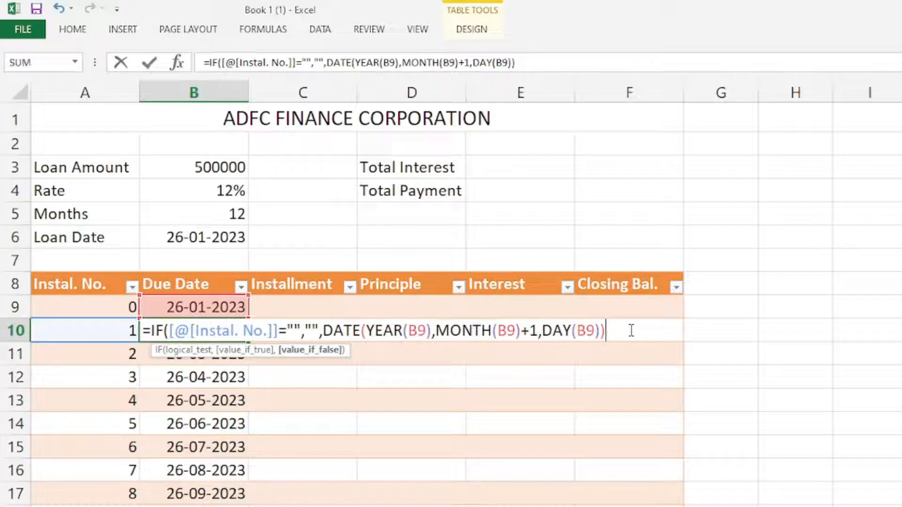
pyautogui.write(')')
pyautogui.press('Return')
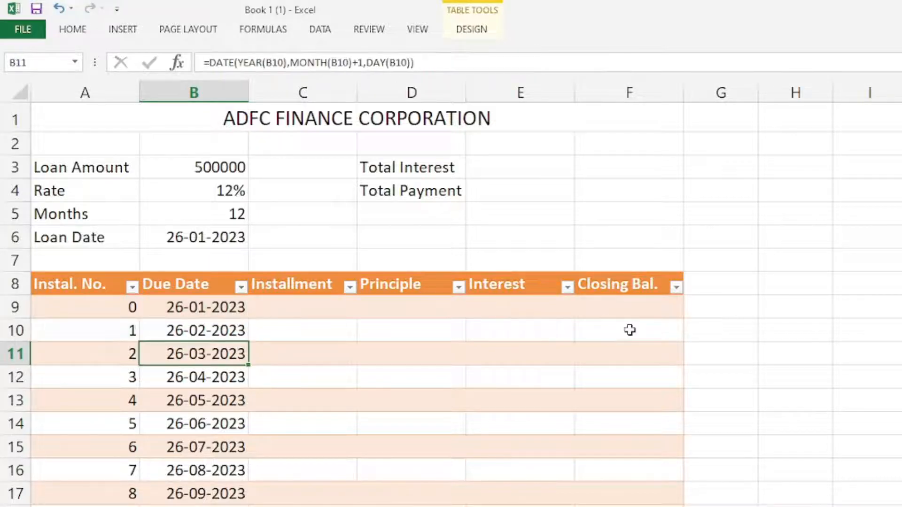
pyautogui.press('Up')
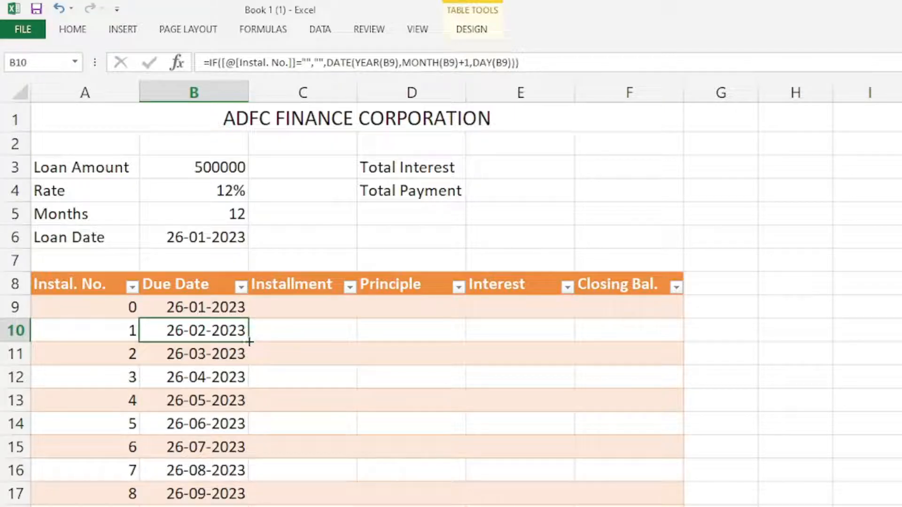
pyautogui.moveTo(249, 342); pyautogui.dragTo(228, 289)
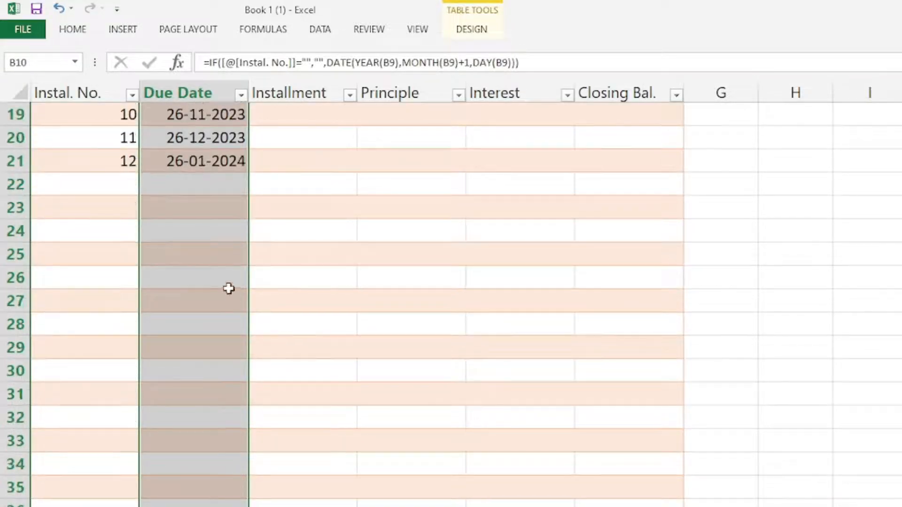
pyautogui.click(229, 289)
# Check the Due Date cells against the installment numbers around row 21, where the schedule ends
pyautogui.click(204, 188)
pyautogui.scroll(2, 186, 271)
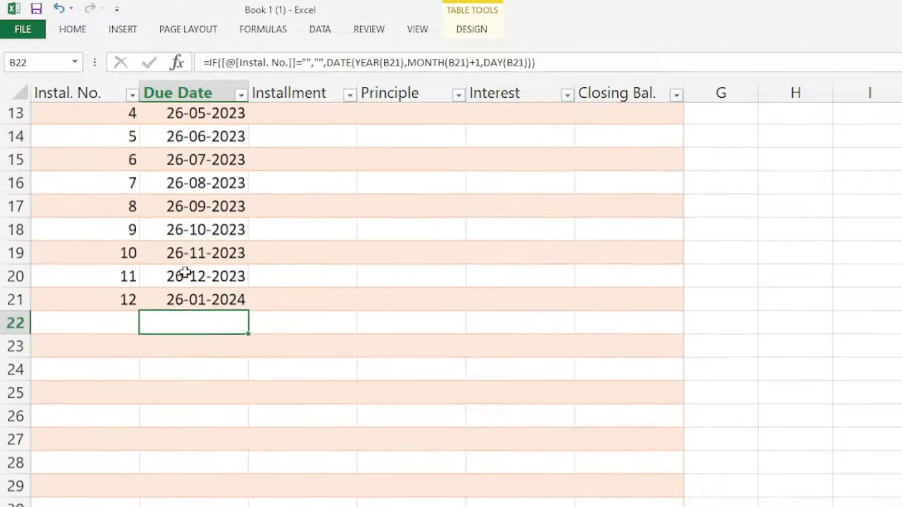
pyautogui.moveTo(100, 187); pyautogui.dragTo(100, 296)
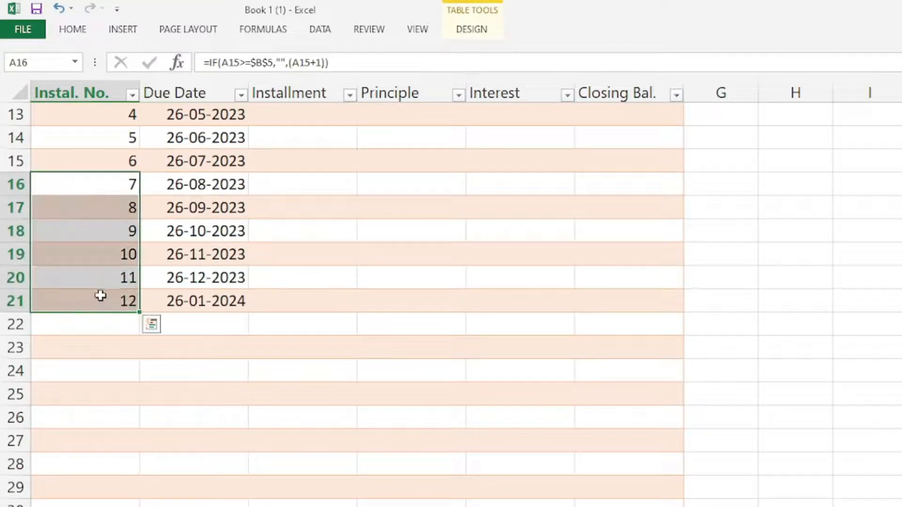
pyautogui.click(192, 293)
# Inspect the IF formulas in the blank Due Date cells B23, B26 and B28, and the Instal. No. formula in A21
pyautogui.click(195, 409)
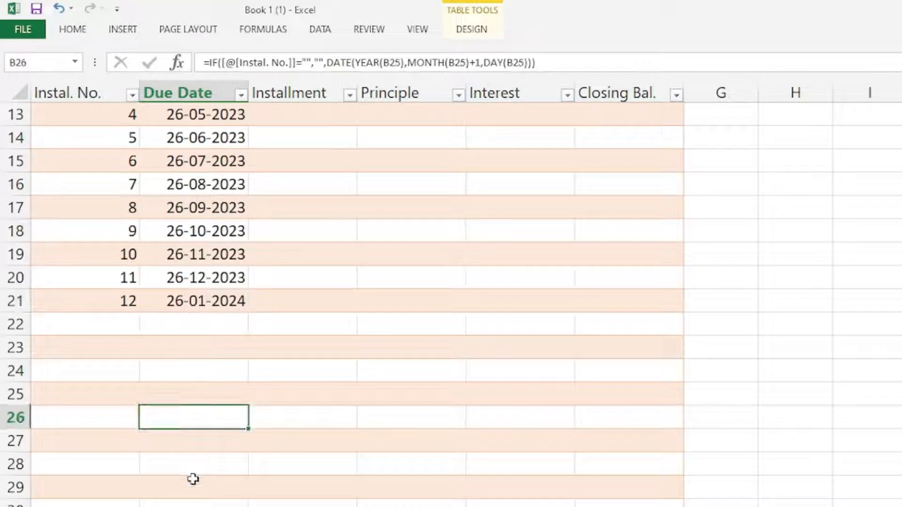
pyautogui.press('F2')
pyautogui.click(202, 472)
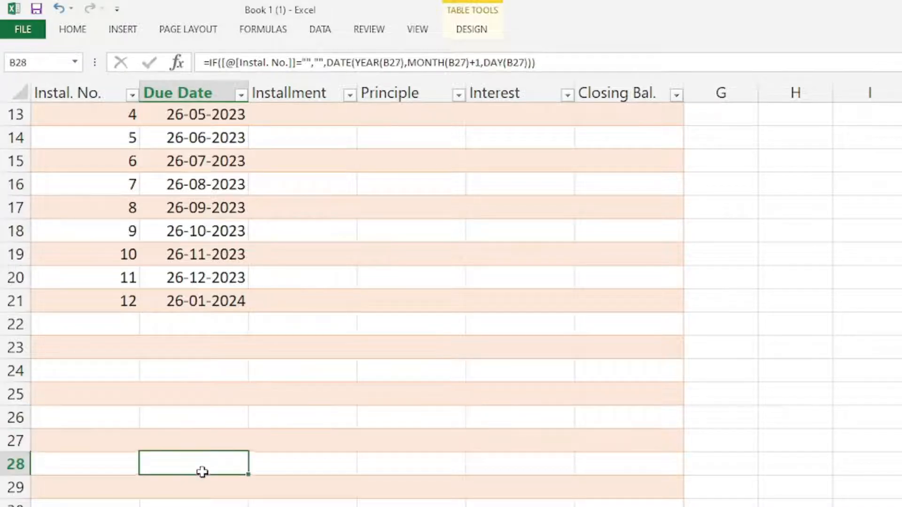
pyautogui.press('F2')
pyautogui.press('Escape')
pyautogui.press('Up')
pyautogui.press('Up')
pyautogui.press('Up')
pyautogui.press('Up')
pyautogui.press('Up')
pyautogui.press('F2')
pyautogui.press('Escape')
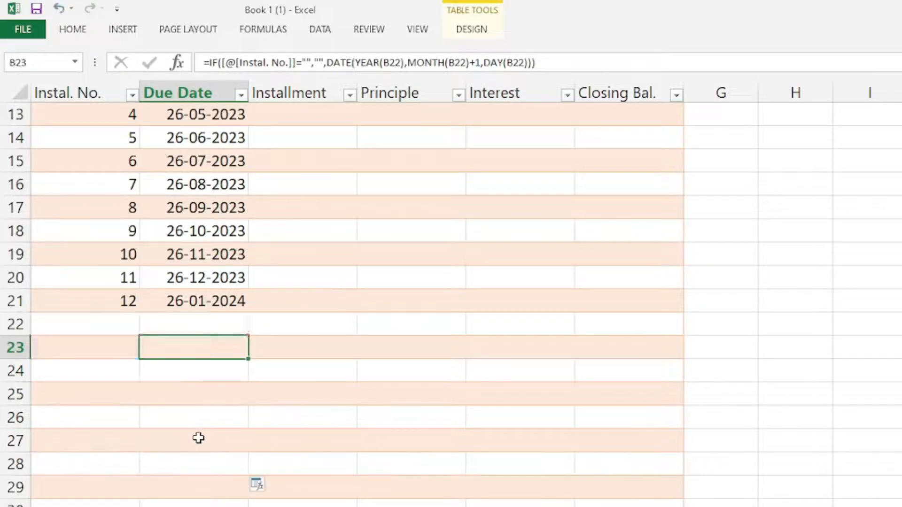
pyautogui.click(115, 300)
pyautogui.scroll(4, 209, 316)
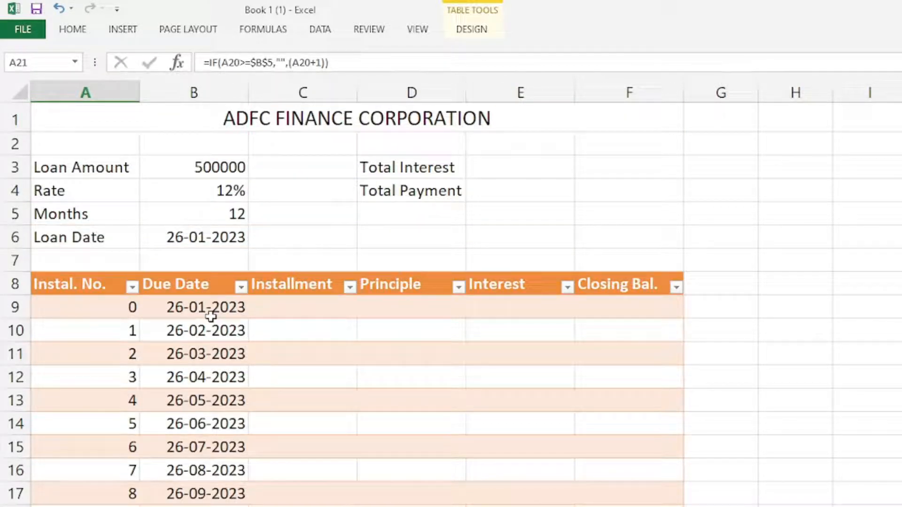
# Enter 0 as the Installment amount in C9 for installment 0
pyautogui.click(296, 308)
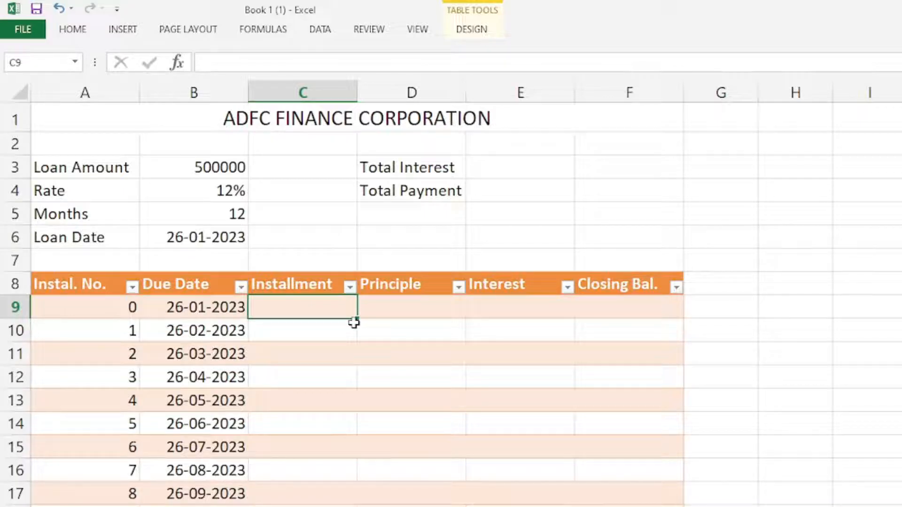
pyautogui.click(307, 288)
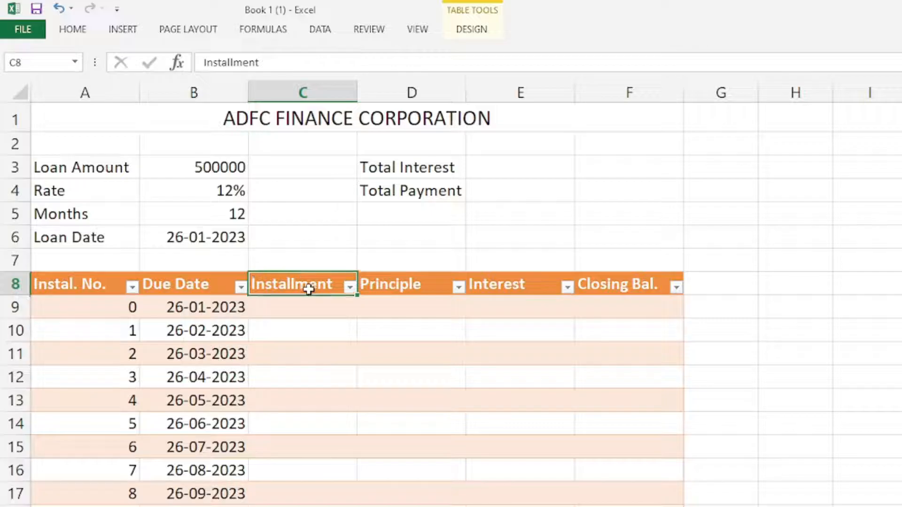
pyautogui.click(424, 285)
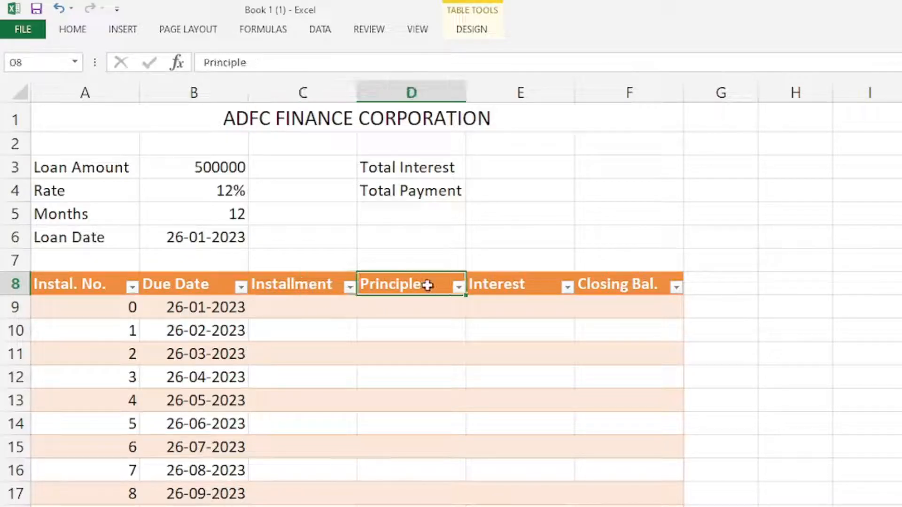
pyautogui.click(541, 286)
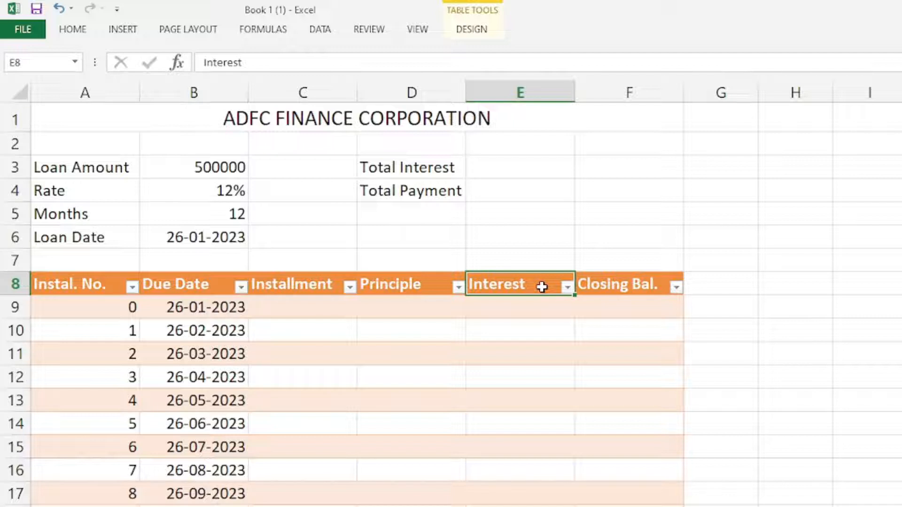
pyautogui.click(331, 311)
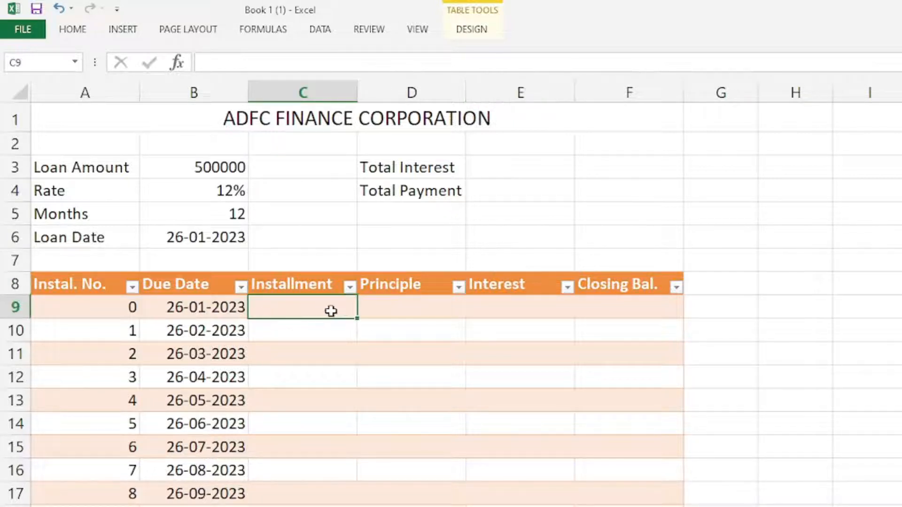
pyautogui.write('0')
pyautogui.press('Return')
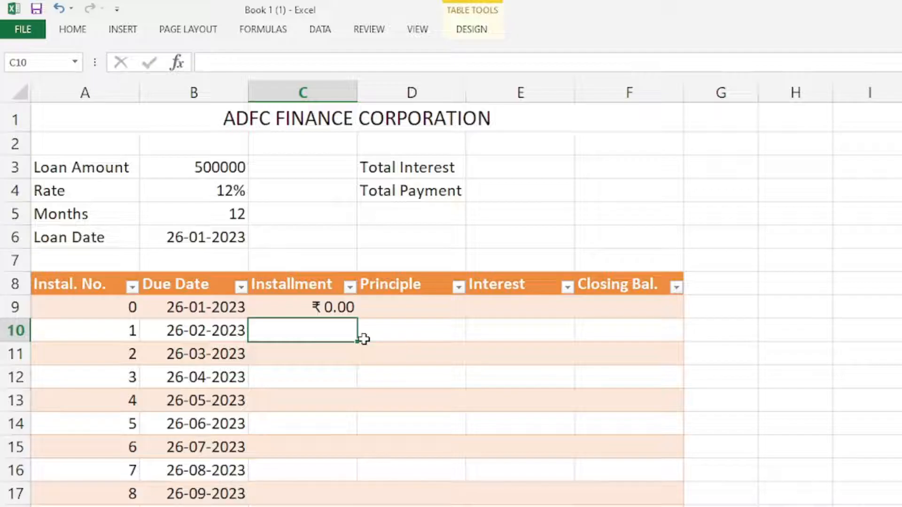
# Start a PMT formula in C10 with the annual rate divided by twelve, B4/12, as the rate argument
pyautogui.write('=')
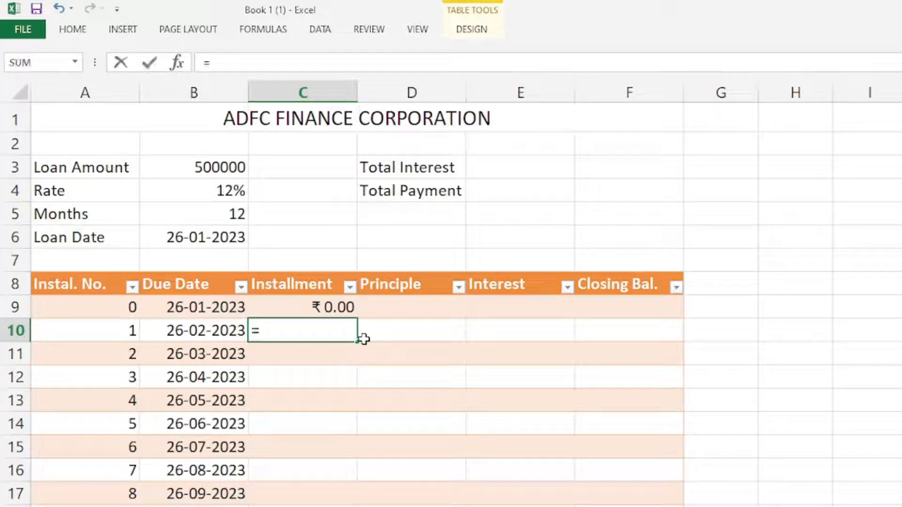
pyautogui.write('pmt')
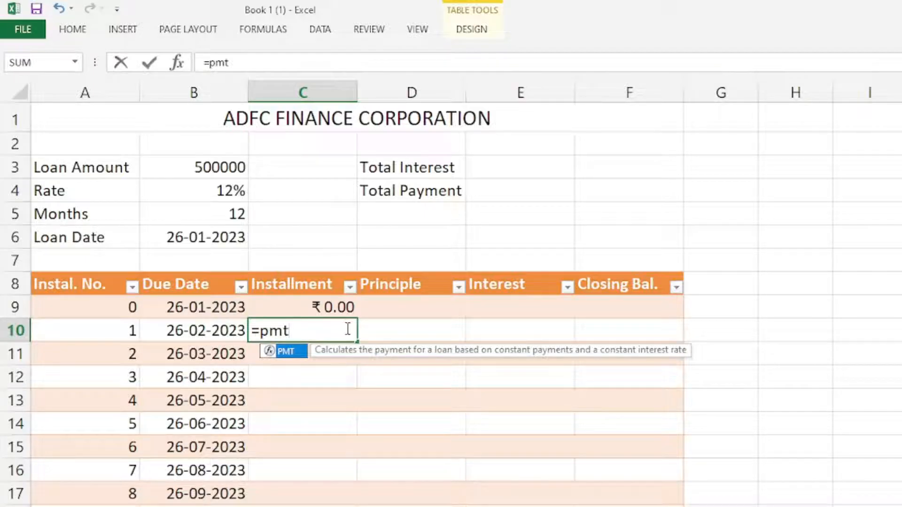
pyautogui.press('Tab')
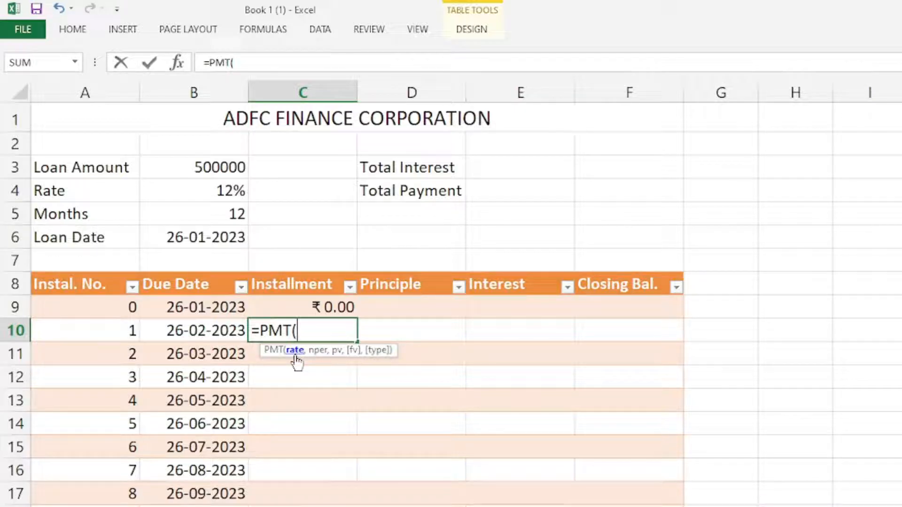
pyautogui.click(185, 189)
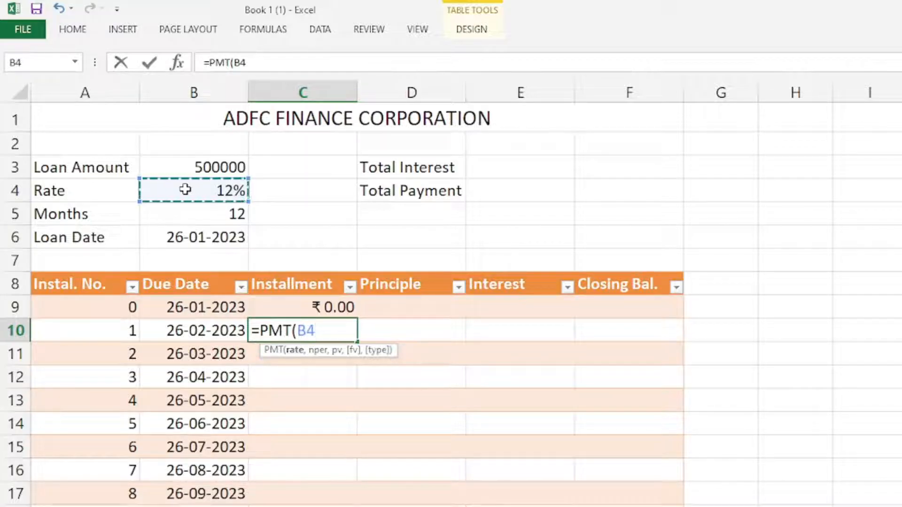
pyautogui.write('/12')
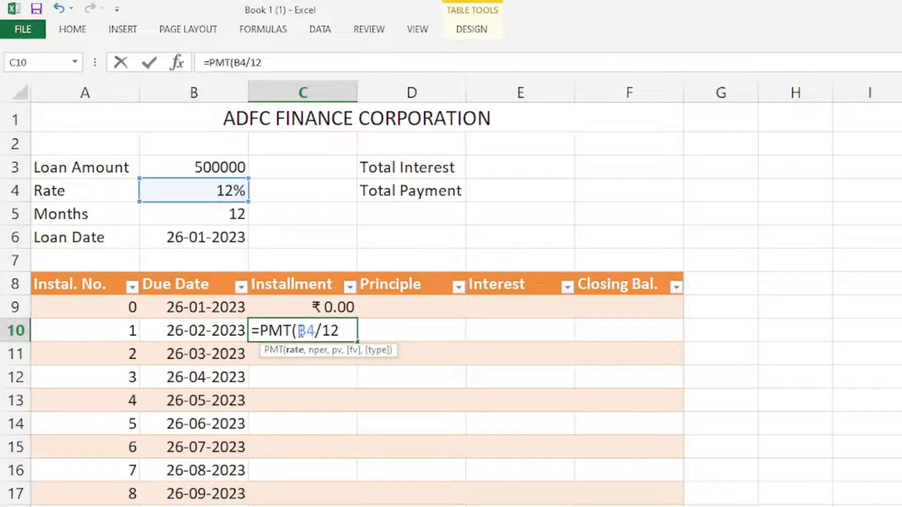
pyautogui.moveTo(301, 332); pyautogui.dragTo(341, 332)
pyautogui.click(341, 332)
pyautogui.write(',')
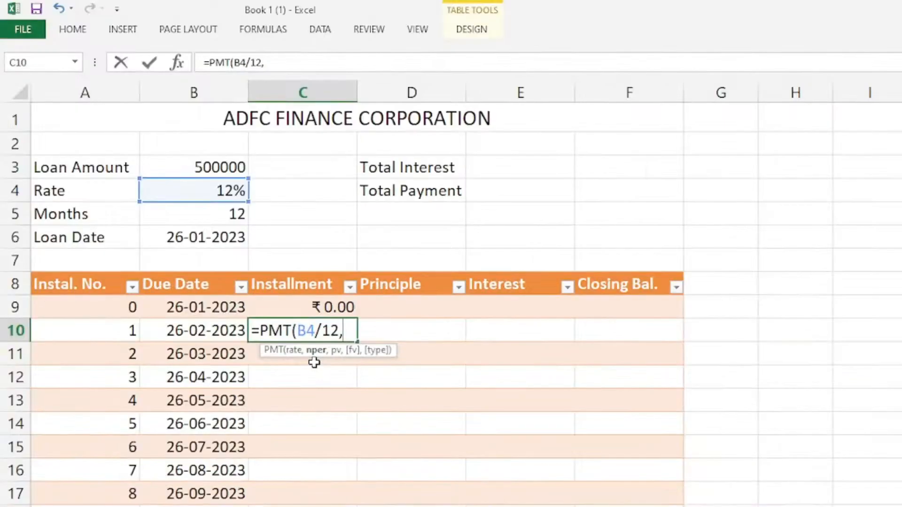
# Complete C10's PMT formula with B5 as the number of periods and -B3 as the present value
pyautogui.click(191, 212)
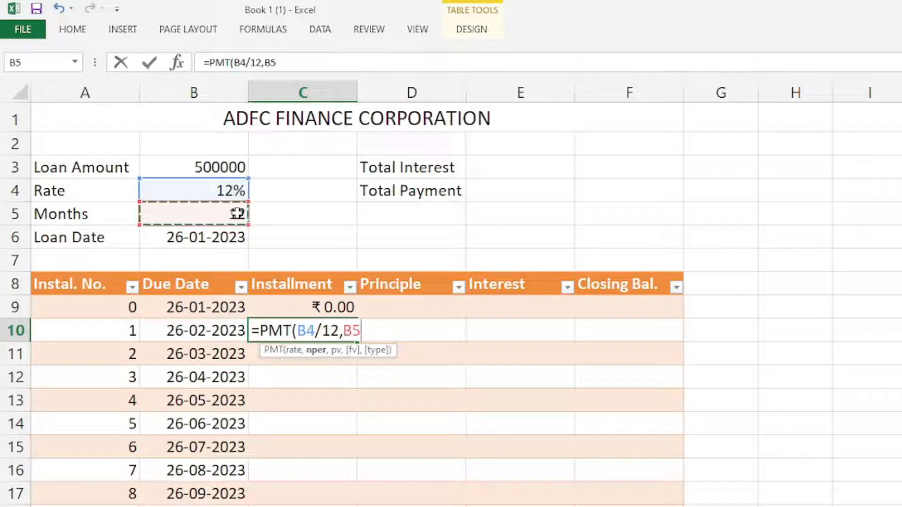
pyautogui.write(',-')
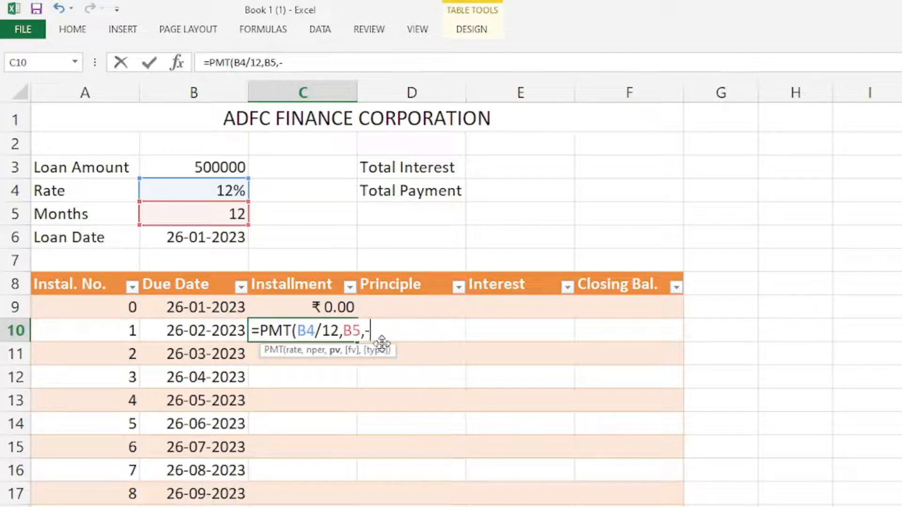
pyautogui.click(195, 166)
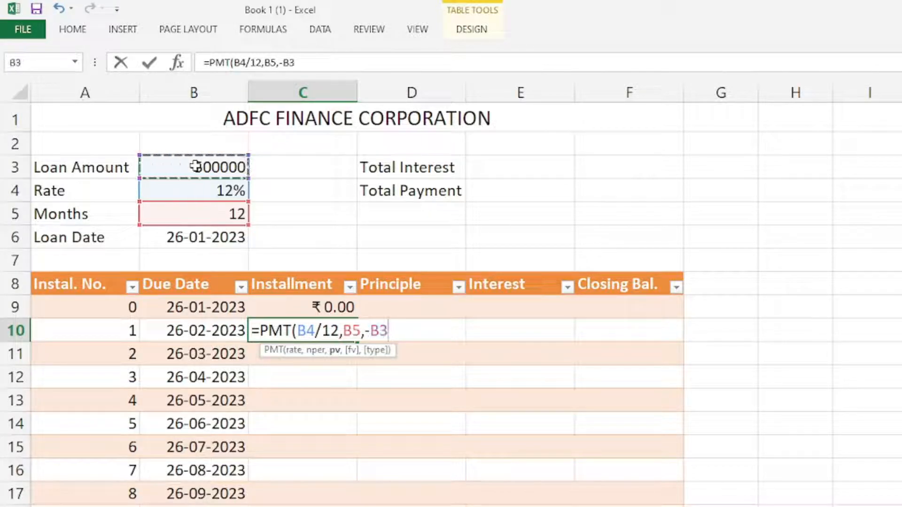
pyautogui.write(')')
pyautogui.press('Return')
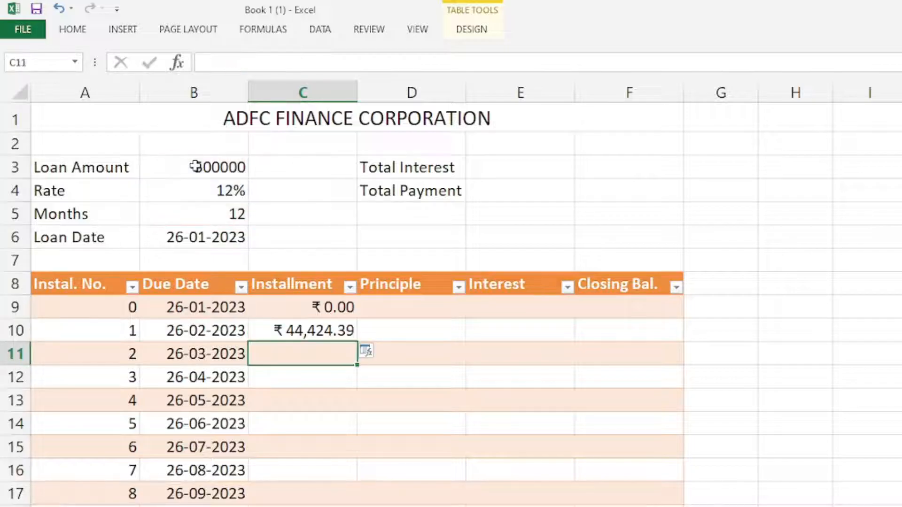
# Review the rate, period and loan amount references in C10's PMT formula
pyautogui.click(305, 325)
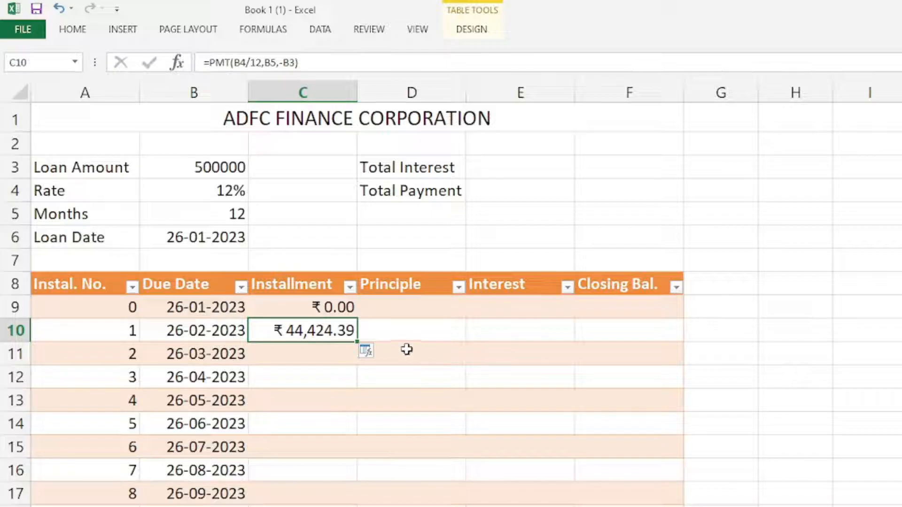
pyautogui.press('F2')
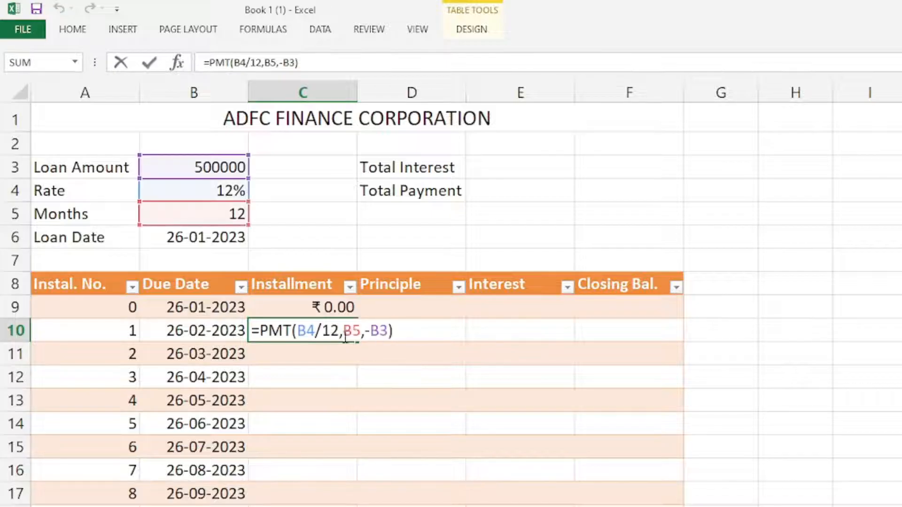
pyautogui.click(308, 329)
pyautogui.click(343, 331)
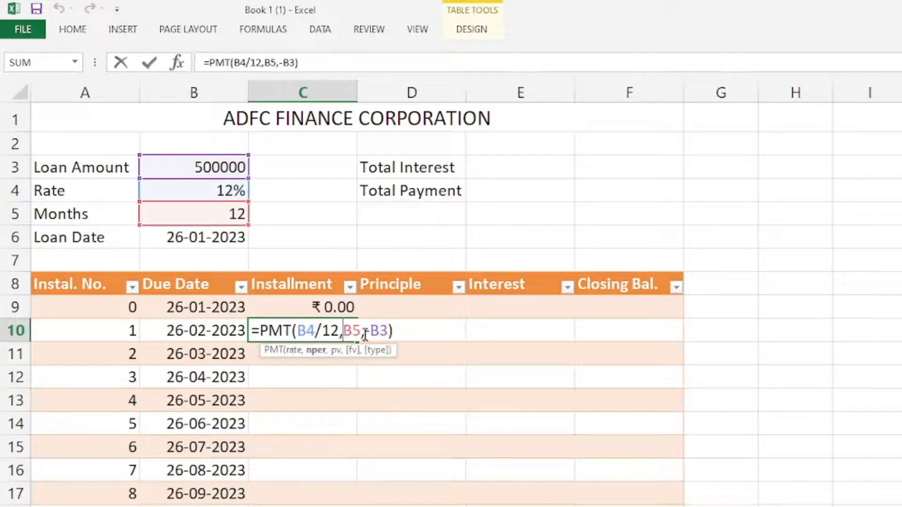
pyautogui.click(386, 331)
pyautogui.click(352, 331)
pyautogui.hotkey('ctrl', 'Return')
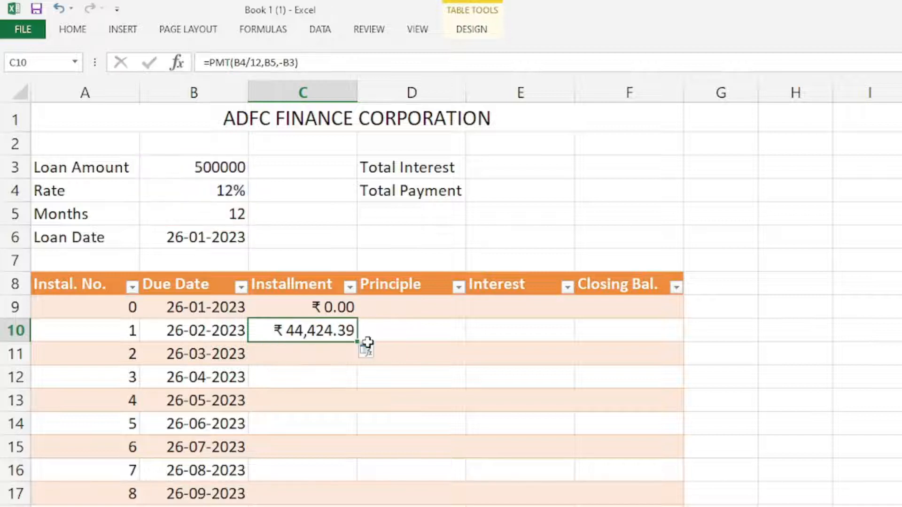
# Try to fill C10's PMT formula with relative references down to C13 and check the copied formulas
pyautogui.moveTo(358, 343); pyautogui.dragTo(358, 412)
pyautogui.click(314, 357)
pyautogui.click(314, 375)
pyautogui.click(320, 399)
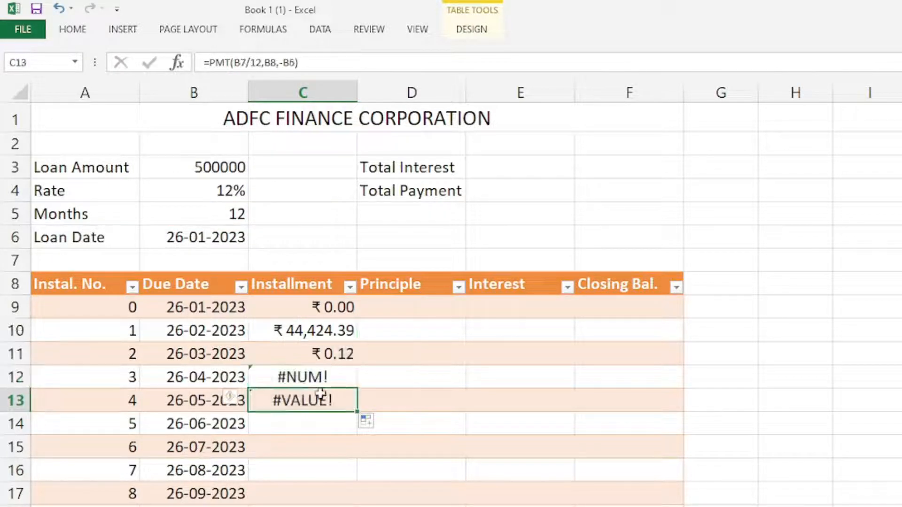
pyautogui.click(325, 354)
pyautogui.click(323, 330)
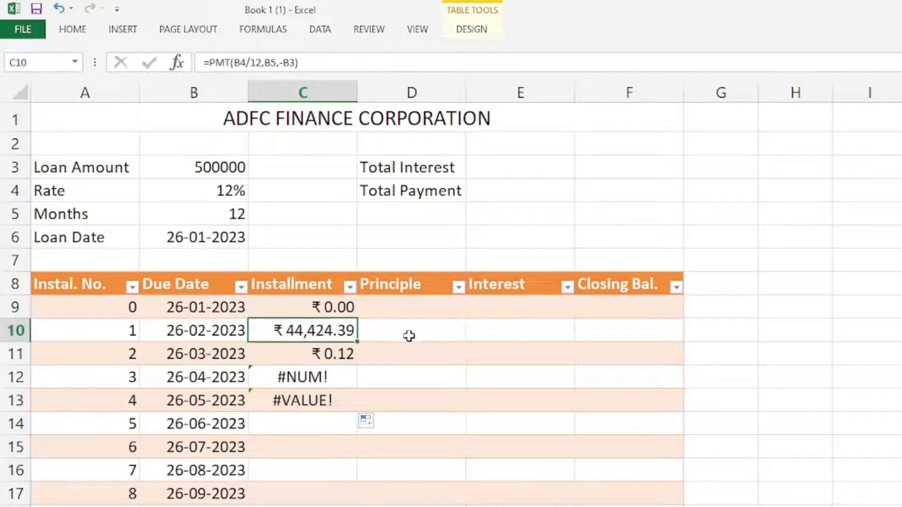
# Make the references in C10's PMT formula absolute, so it reads =PMT($B$4/12,$B$5,-$B$3)
pyautogui.press('F2')
pyautogui.click(306, 330)
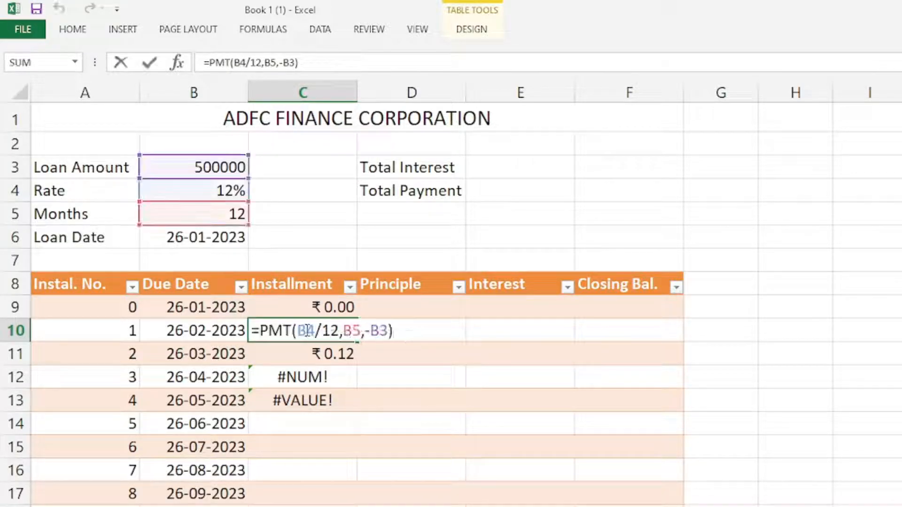
pyautogui.press('F4')
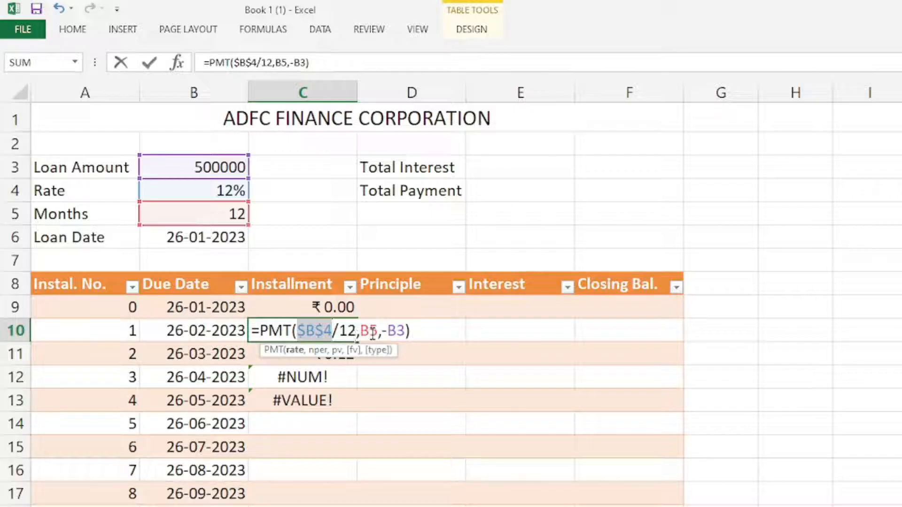
pyautogui.click(365, 332)
pyautogui.press('F4')
pyautogui.click(414, 331)
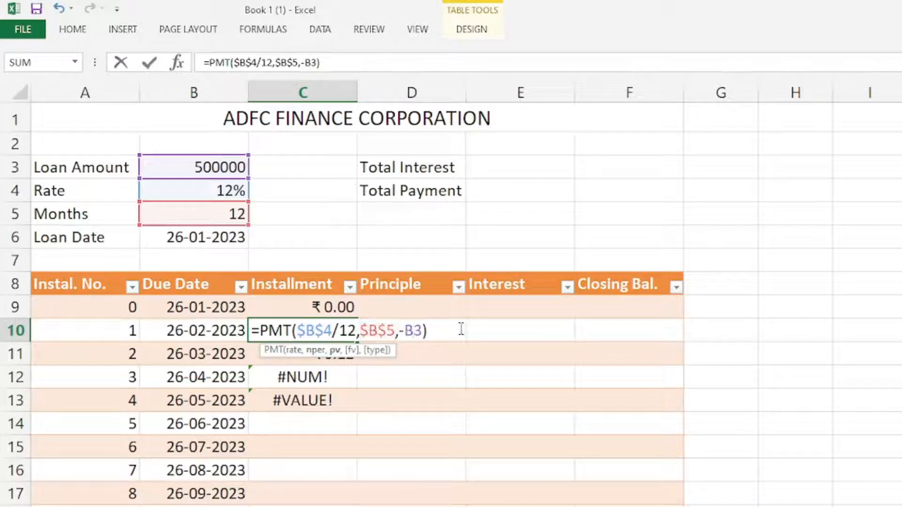
pyautogui.press('F4')
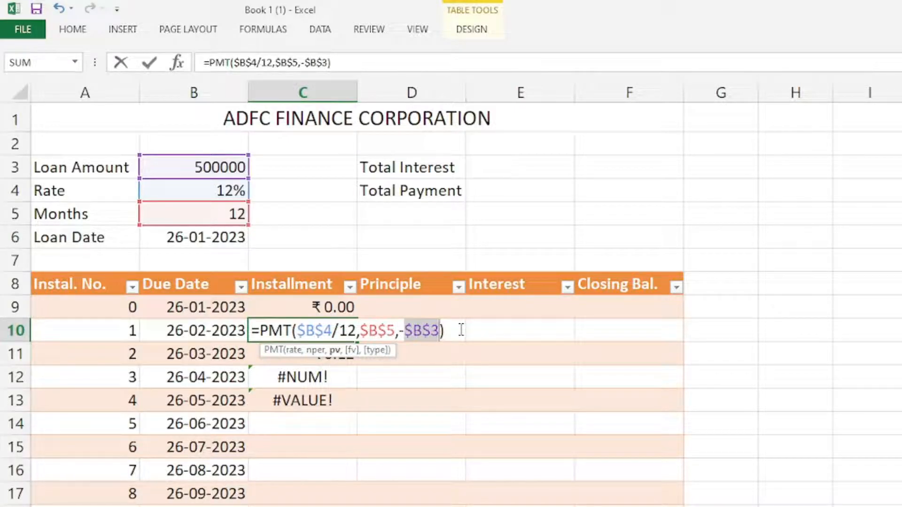
pyautogui.press('Return')
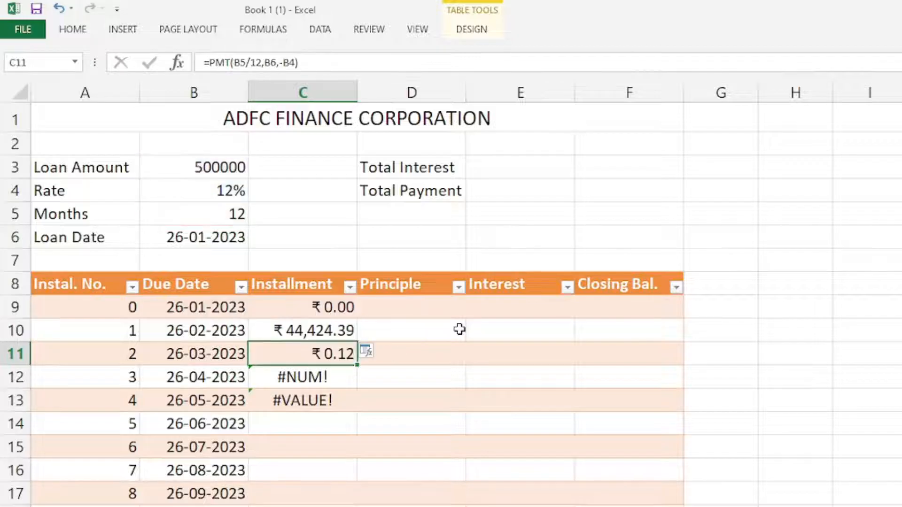
# Fill C10's absolute-reference PMT formula down the whole Installment column
pyautogui.press('Up')
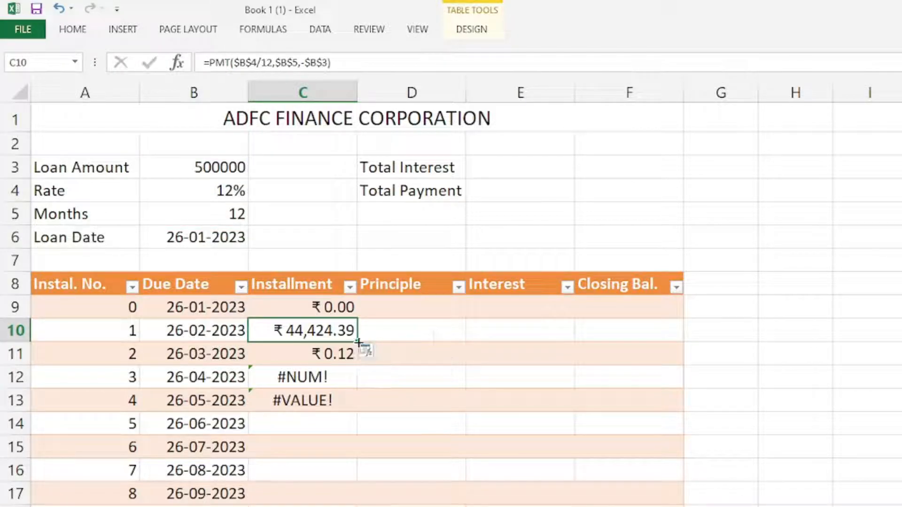
pyautogui.moveTo(356, 342); pyautogui.dragTo(354, 403)
pyautogui.click(361, 408)
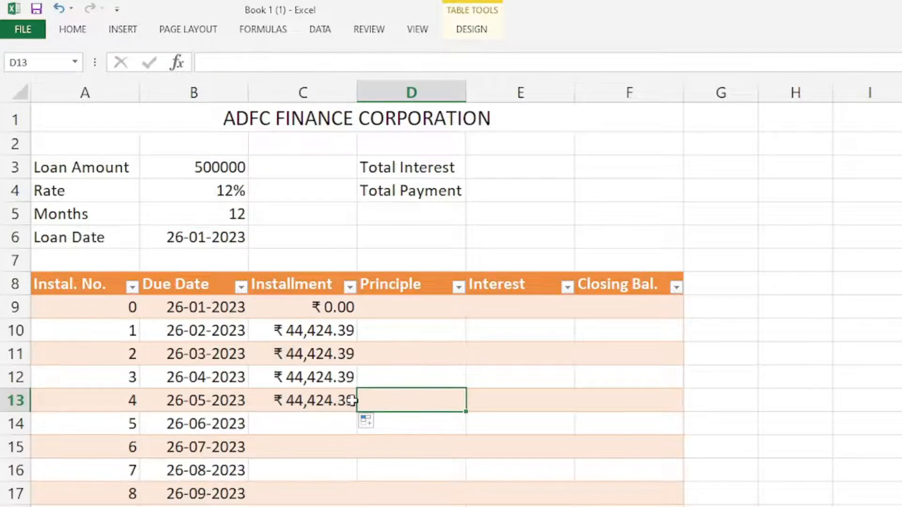
pyautogui.click(355, 408)
pyautogui.doubleClick(358, 412)
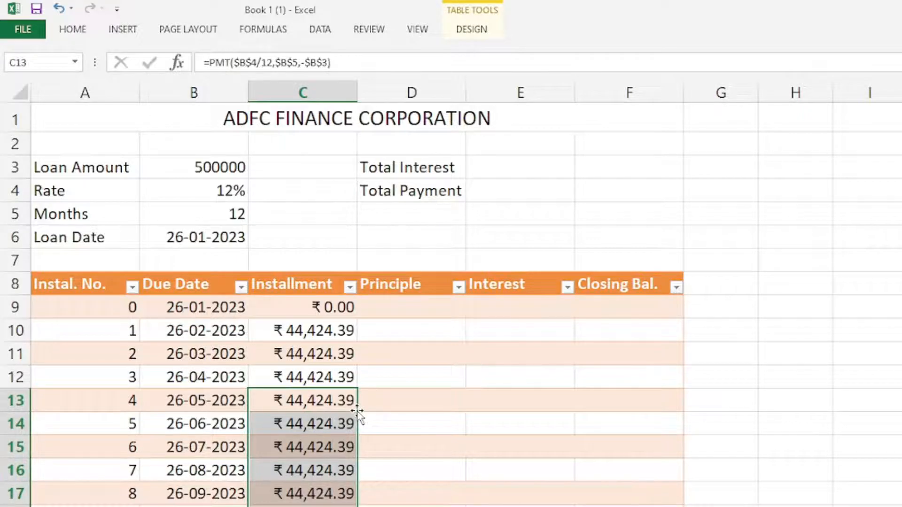
# Examine the Installment column against the installment numbers, including the rows below the last installment in row 21
pyautogui.scroll(-6, 357, 415)
pyautogui.click(335, 329)
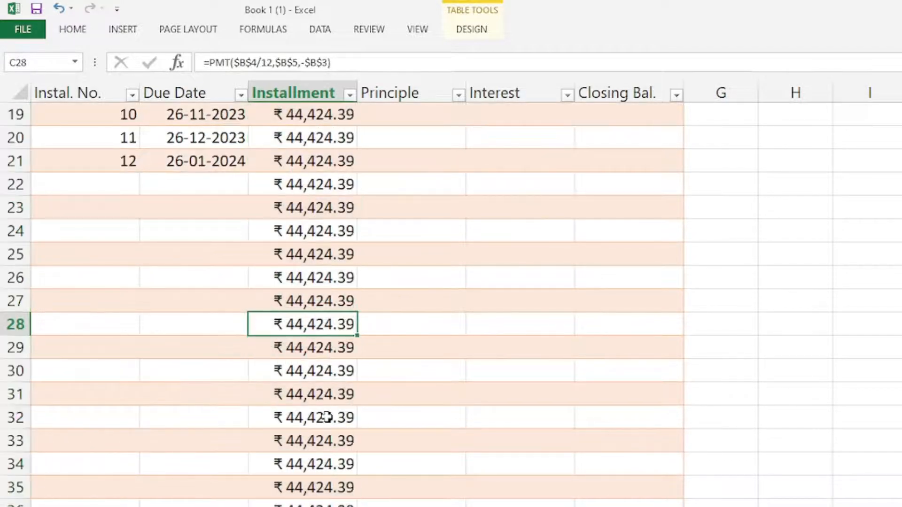
pyautogui.scroll(-3, 319, 422)
pyautogui.scroll(-4, 308, 434)
pyautogui.scroll(10, 305, 432)
pyautogui.click(306, 461)
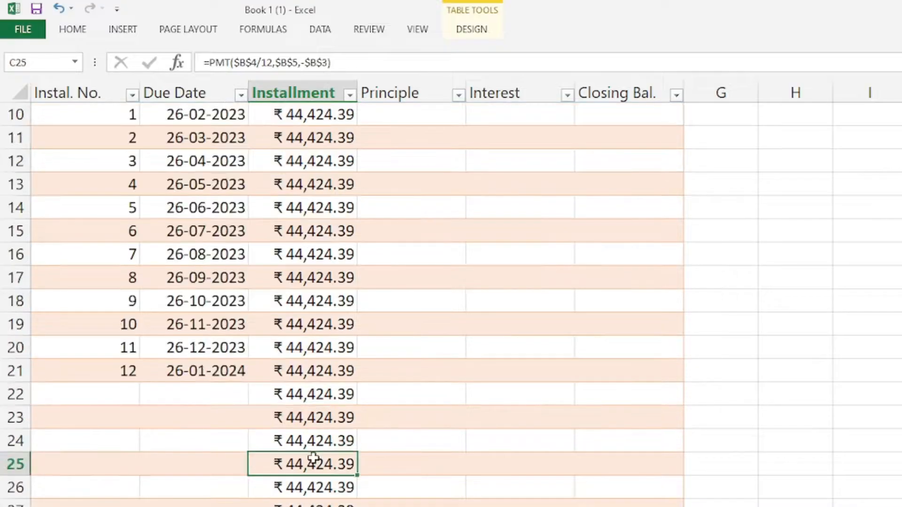
pyautogui.scroll(-2, 310, 459)
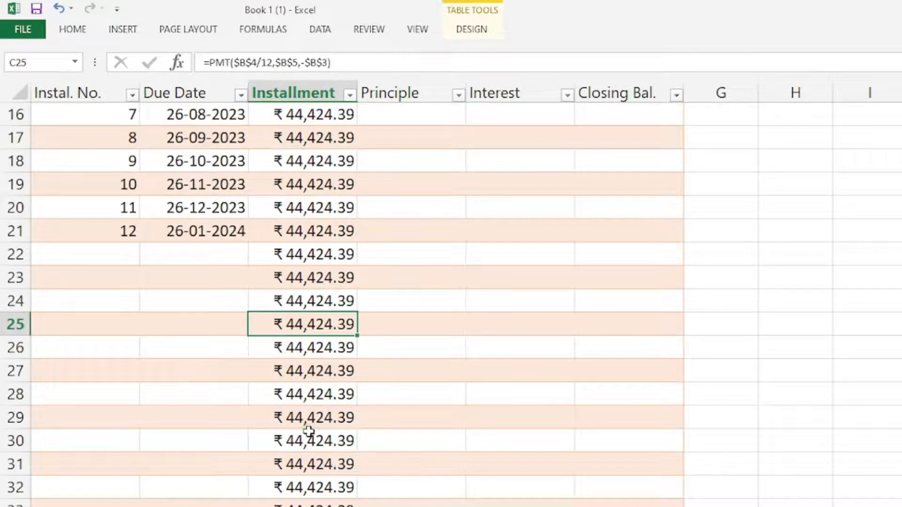
pyautogui.click(308, 438)
pyautogui.scroll(-3, 310, 442)
pyautogui.scroll(-10, 312, 445)
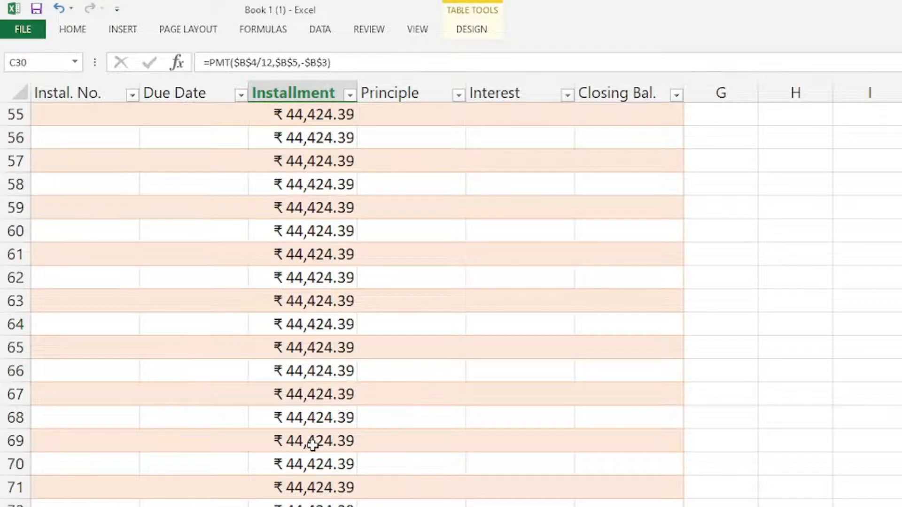
pyautogui.scroll(4, 312, 445)
pyautogui.scroll(-8, 312, 445)
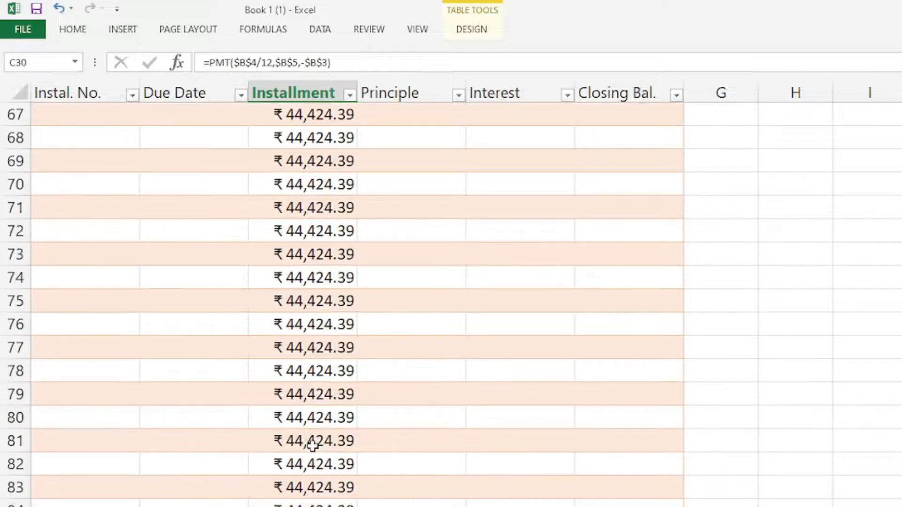
pyautogui.scroll(14, 312, 445)
pyautogui.scroll(8, 312, 445)
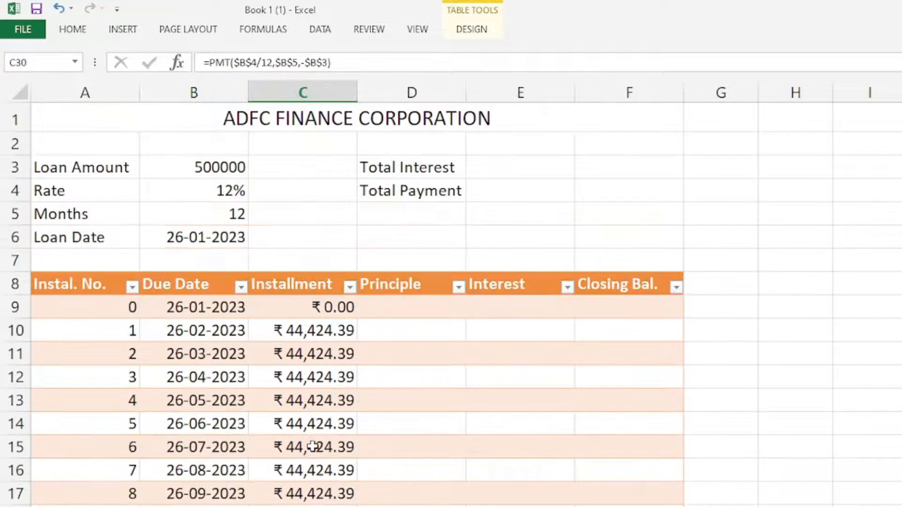
pyautogui.scroll(-1, 312, 439)
pyautogui.scroll(-2, 262, 474)
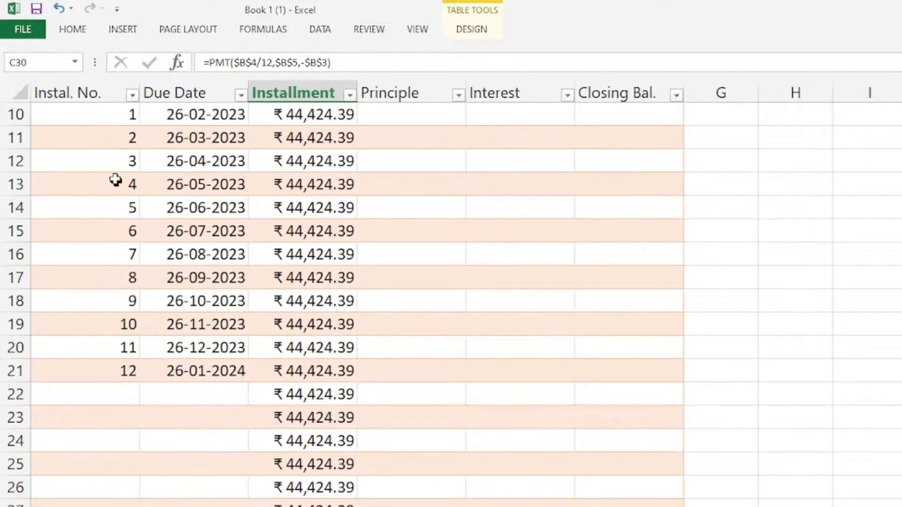
pyautogui.moveTo(114, 181); pyautogui.dragTo(116, 371)
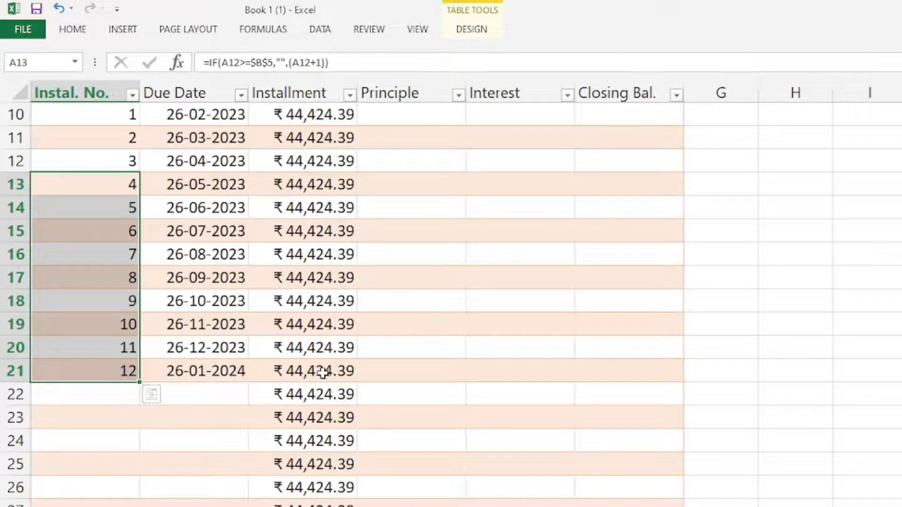
# Reopen C10's formula and remove the PMT expression, keeping only the equals sign
pyautogui.scroll(3, 323, 373)
pyautogui.click(332, 330)
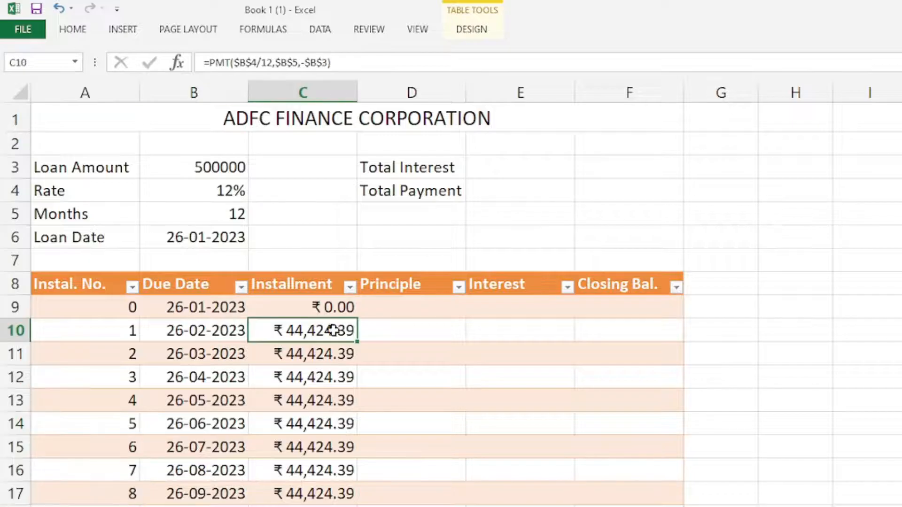
pyautogui.press('F2')
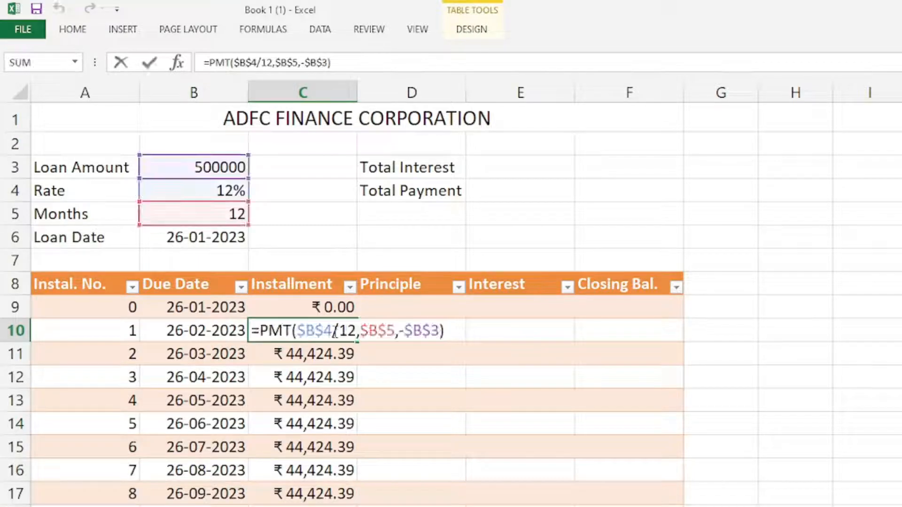
pyautogui.moveTo(261, 330); pyautogui.dragTo(463, 324)
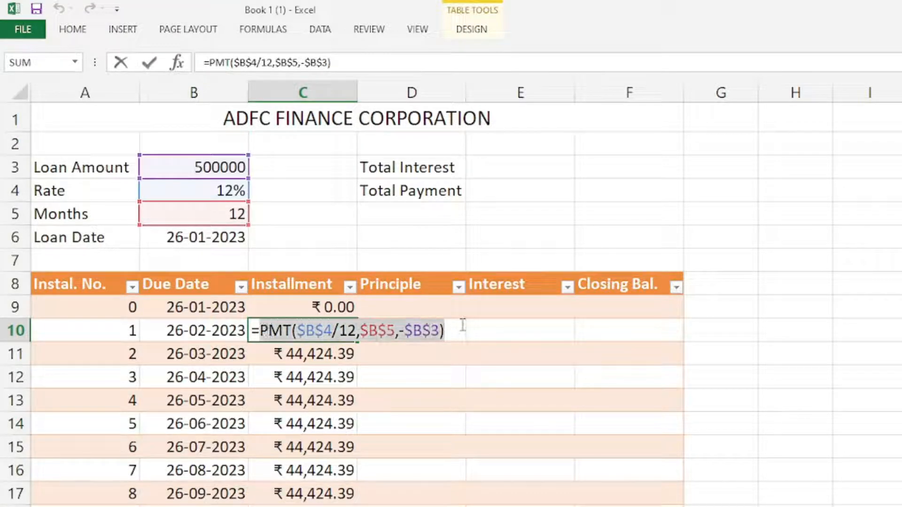
pyautogui.press('BackSpace')
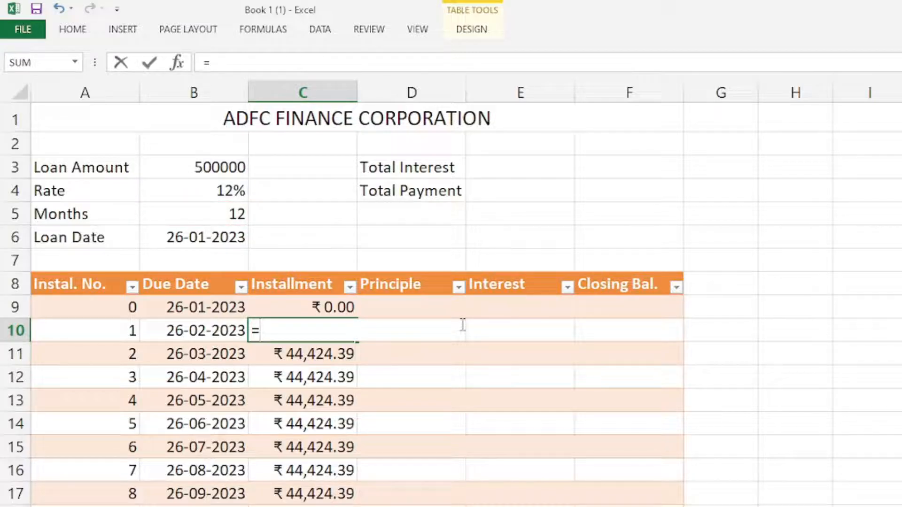
# Enter =IF([@[Instal. No.]]="","",PMT($B$4/12,$B$5,-$B$3)) in C10 and fill it down the Installment column
pyautogui.write('if')
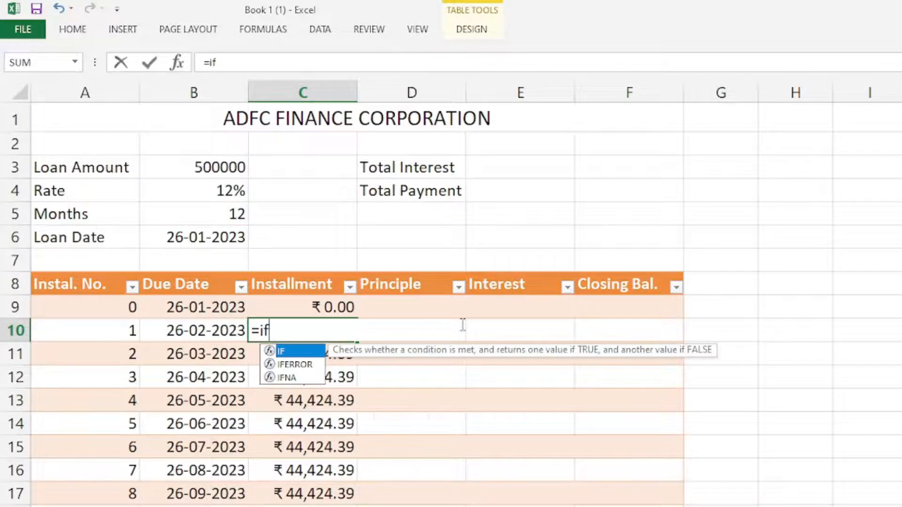
pyautogui.press('Tab')
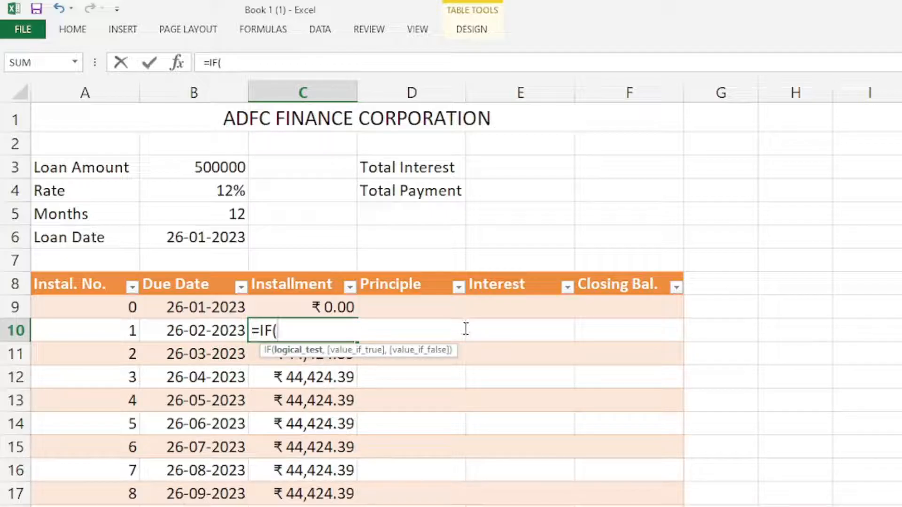
pyautogui.click(99, 326)
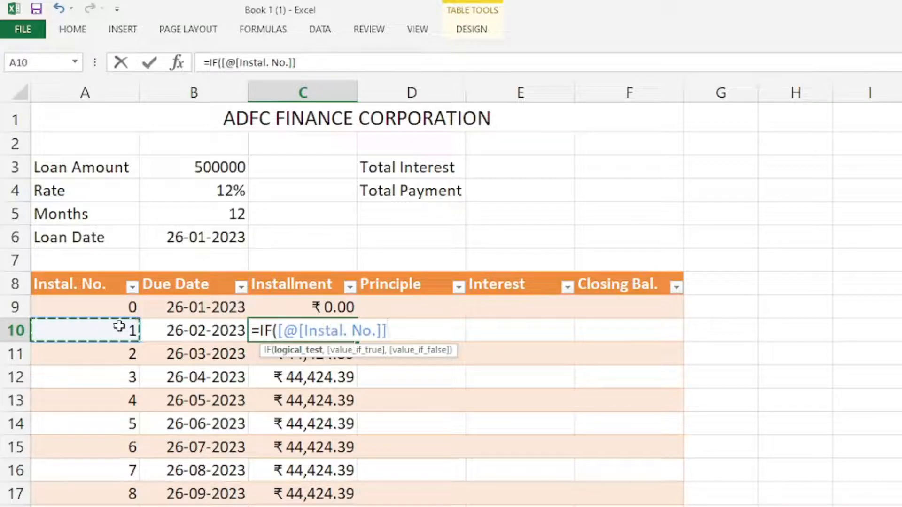
pyautogui.write('=')
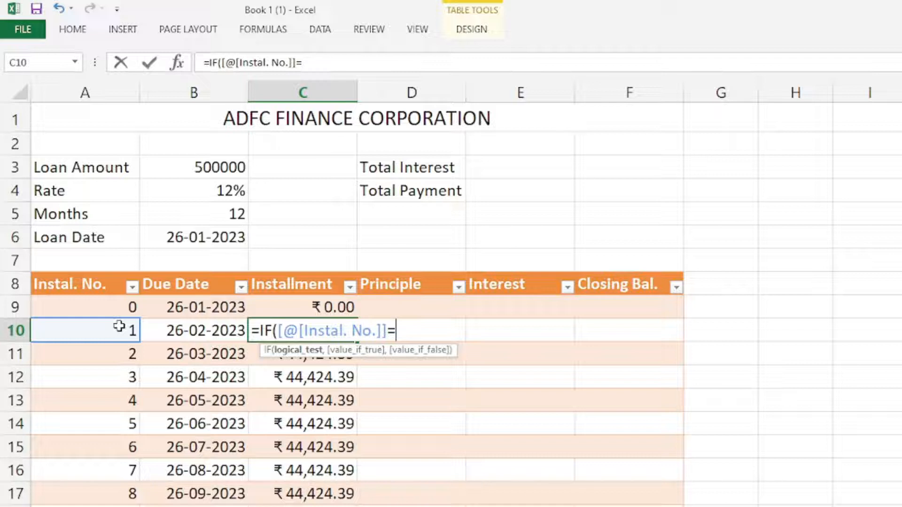
pyautogui.write('"",')
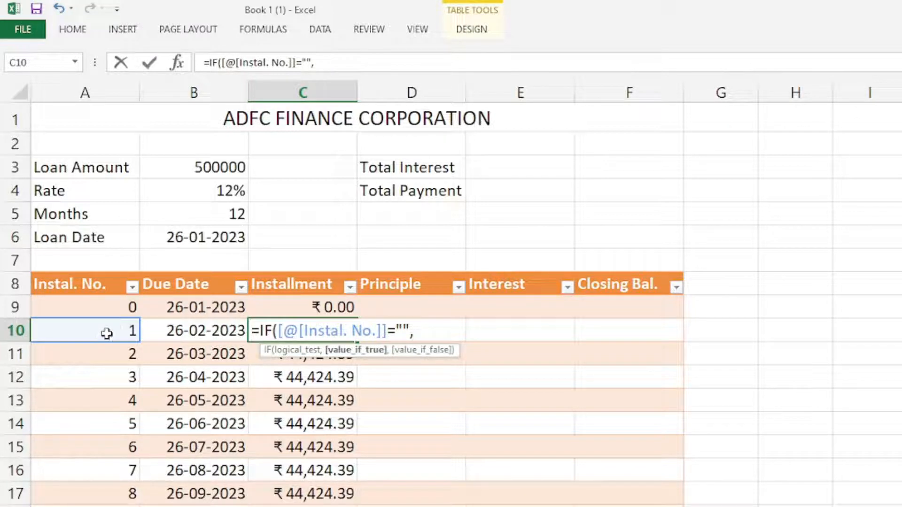
pyautogui.write('"",')
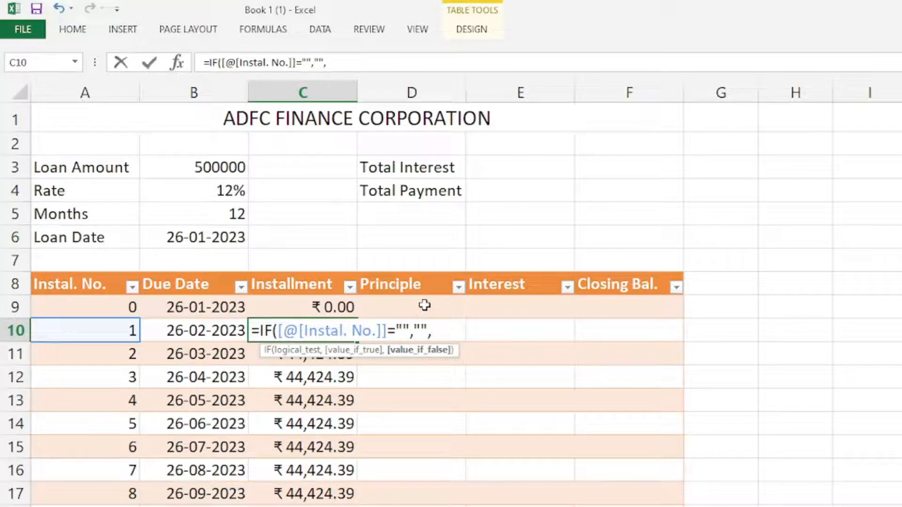
pyautogui.hotkey('ctrl', 'v')
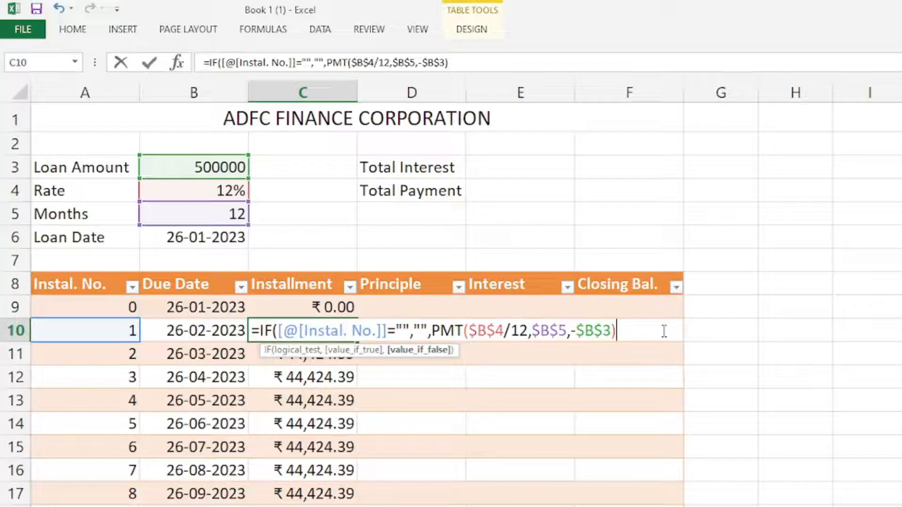
pyautogui.write(')')
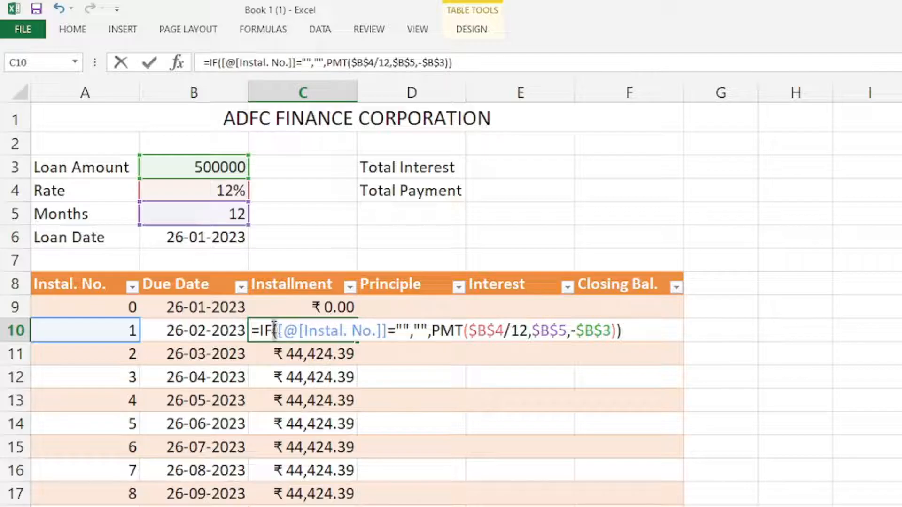
pyautogui.click(277, 329)
pyautogui.click(642, 330)
pyautogui.press('Return')
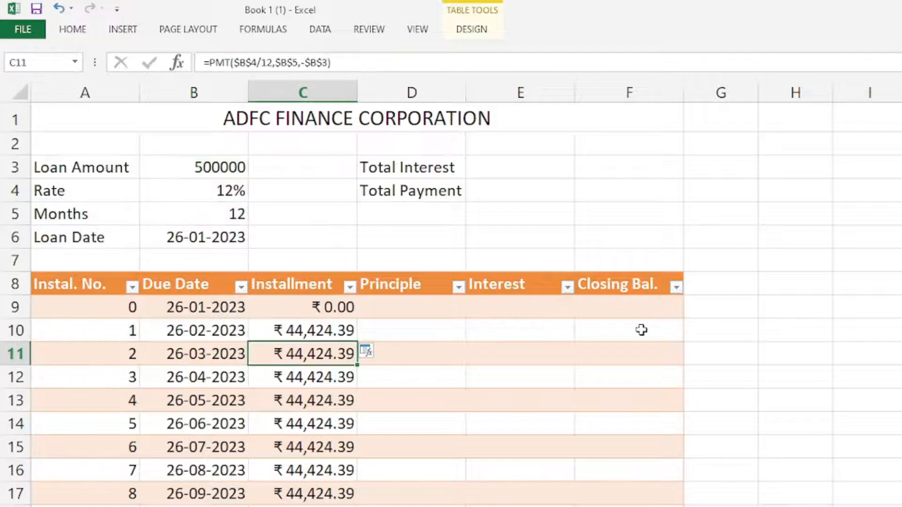
pyautogui.click(334, 327)
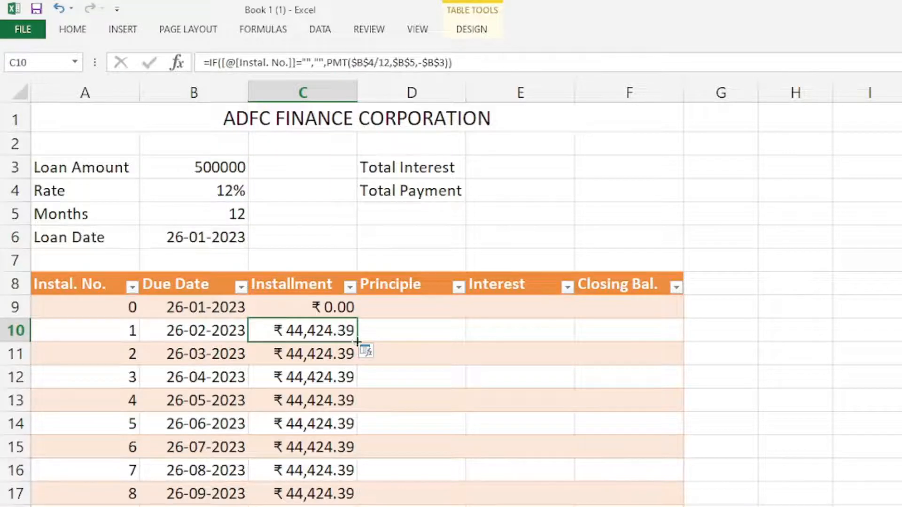
pyautogui.doubleClick(358, 342)
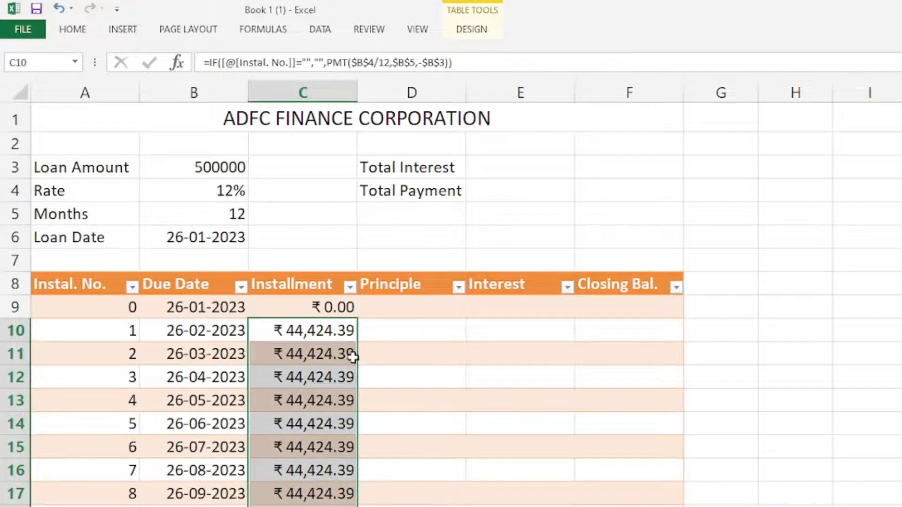
# Check the Installment column below the last instalment, and compare the number, due date and installment cells in row 21
pyautogui.scroll(-7, 311, 391)
pyautogui.click(315, 395)
pyautogui.click(314, 395)
pyautogui.scroll(-3, 315, 395)
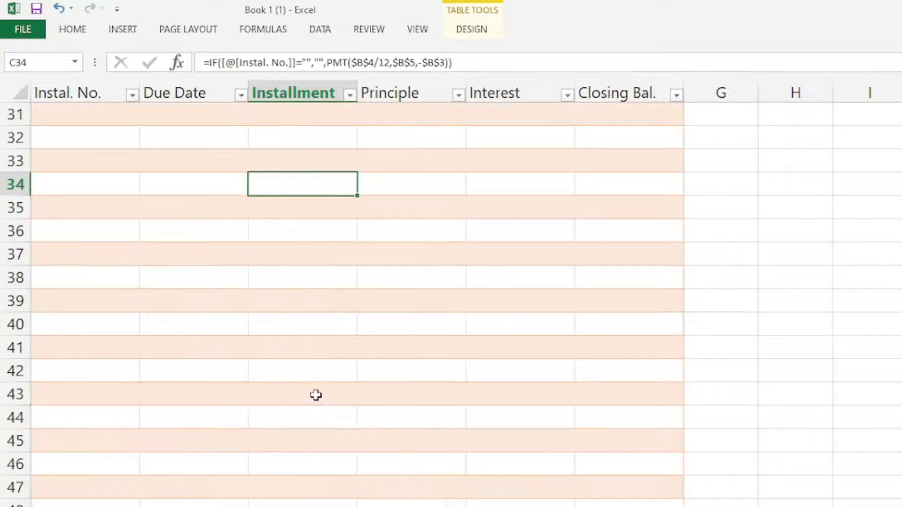
pyautogui.click(314, 395)
pyautogui.scroll(4, 317, 395)
pyautogui.scroll(2, 318, 395)
pyautogui.click(294, 306)
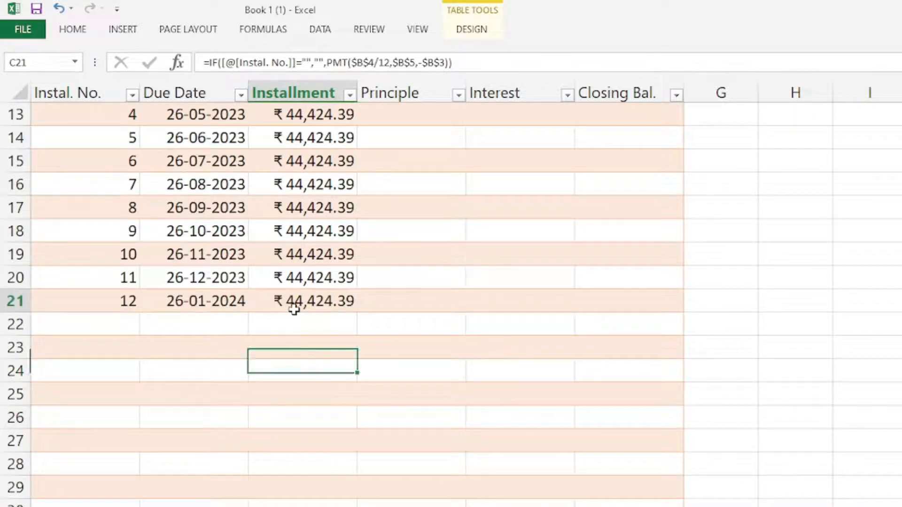
pyautogui.scroll(1, 295, 310)
pyautogui.click(121, 372)
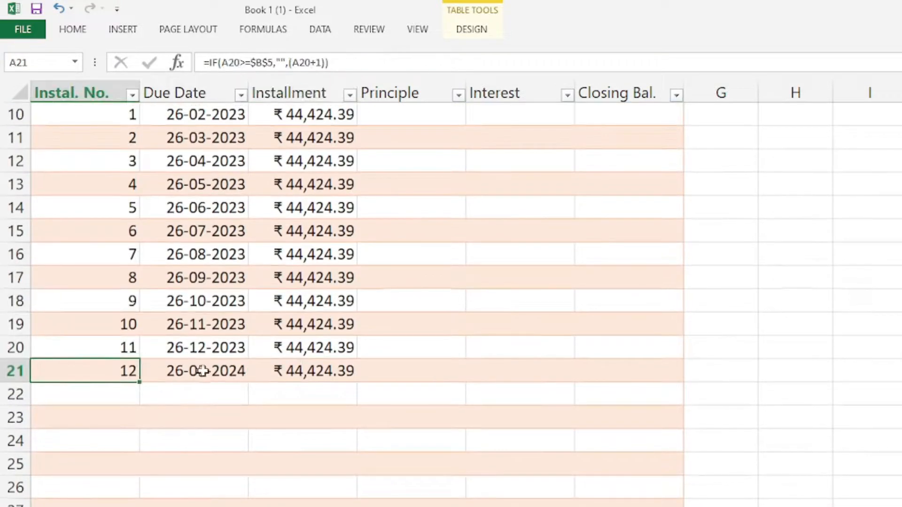
pyautogui.click(195, 371)
pyautogui.click(288, 368)
pyautogui.click(136, 371)
pyautogui.click(223, 370)
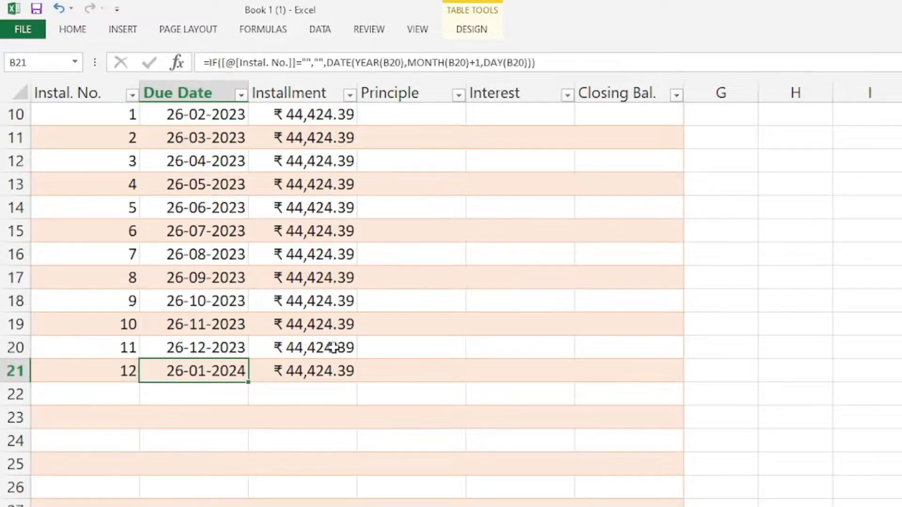
# Enter 0 as the Principle value for instalment 0 in D9
pyautogui.scroll(3, 334, 348)
pyautogui.click(319, 312)
pyautogui.click(403, 305)
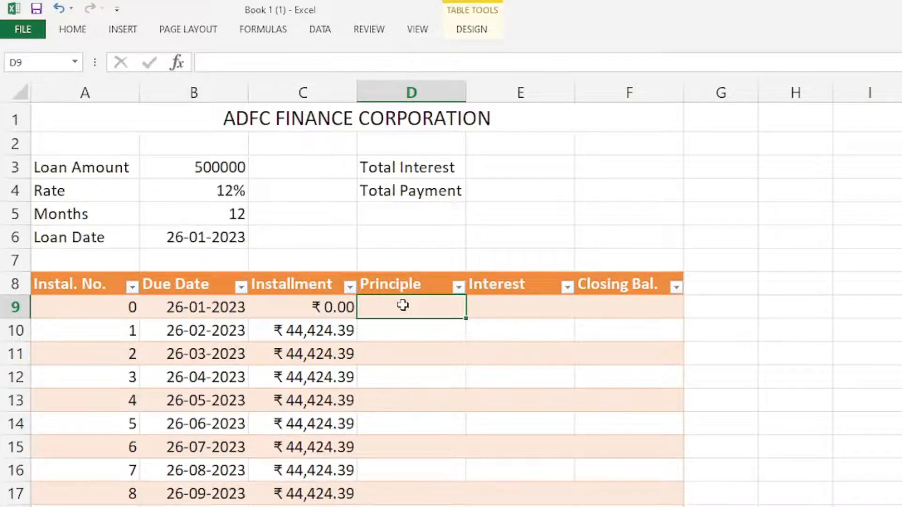
pyautogui.write('0')
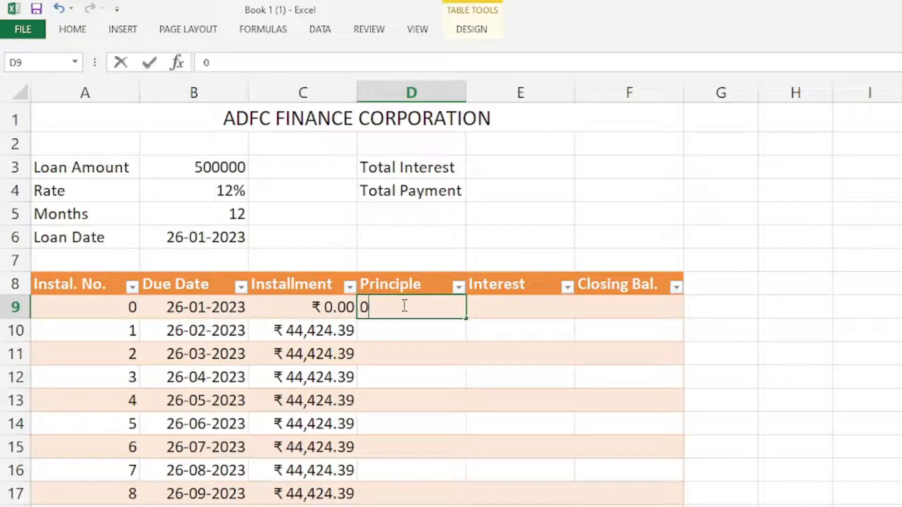
pyautogui.press('Return')
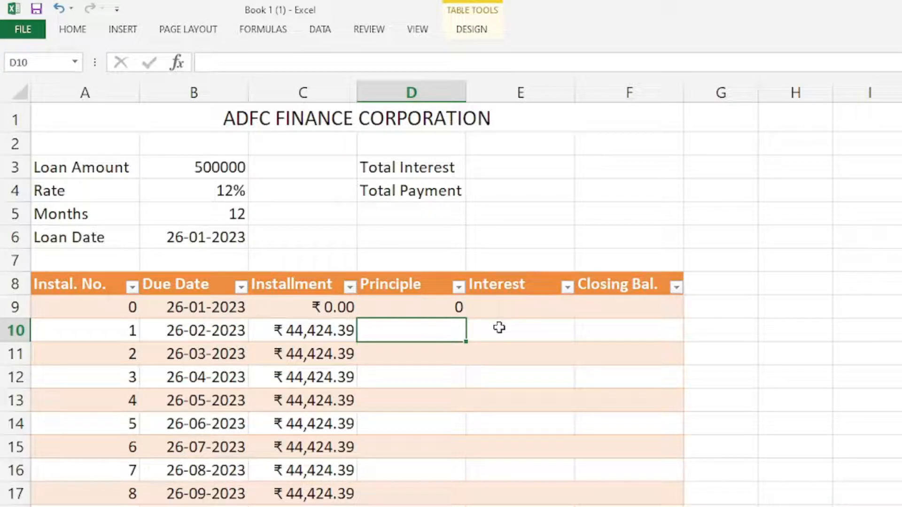
pyautogui.write('=ppmt')
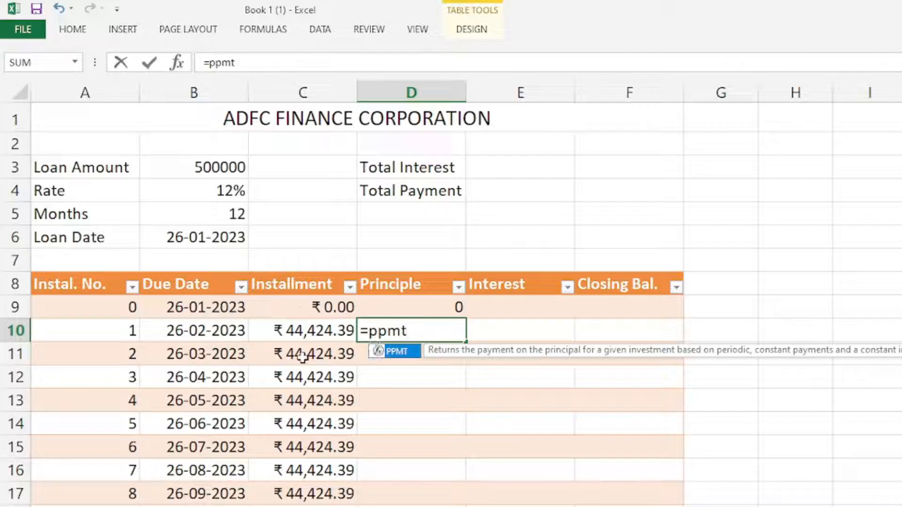
pyautogui.click(378, 331)
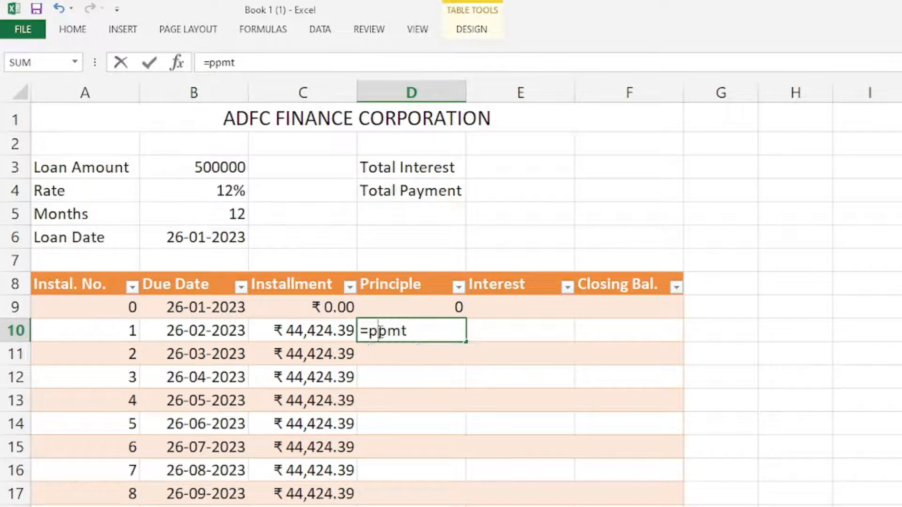
pyautogui.press('BackSpace')
pyautogui.press('Tab')
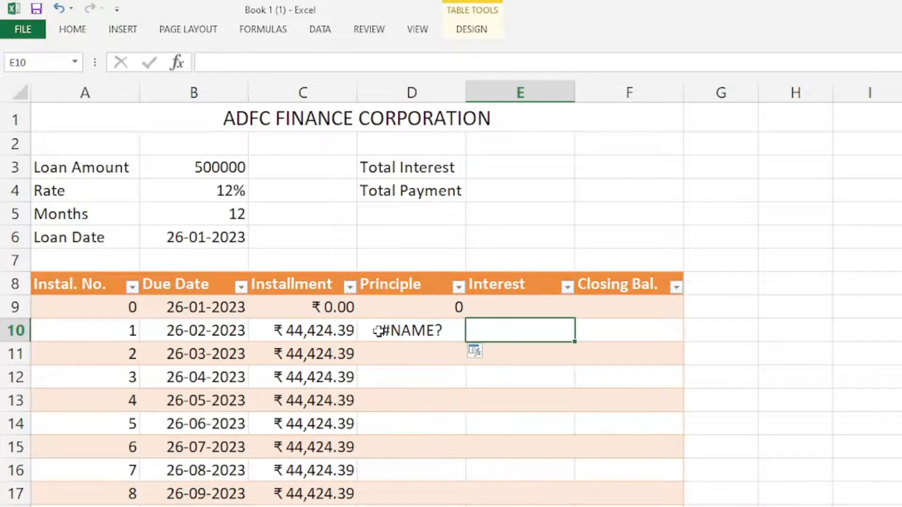
pyautogui.click(380, 331)
pyautogui.press('F2')
pyautogui.press('BackSpace')
pyautogui.press('BackSpace')
pyautogui.press('BackSpace')
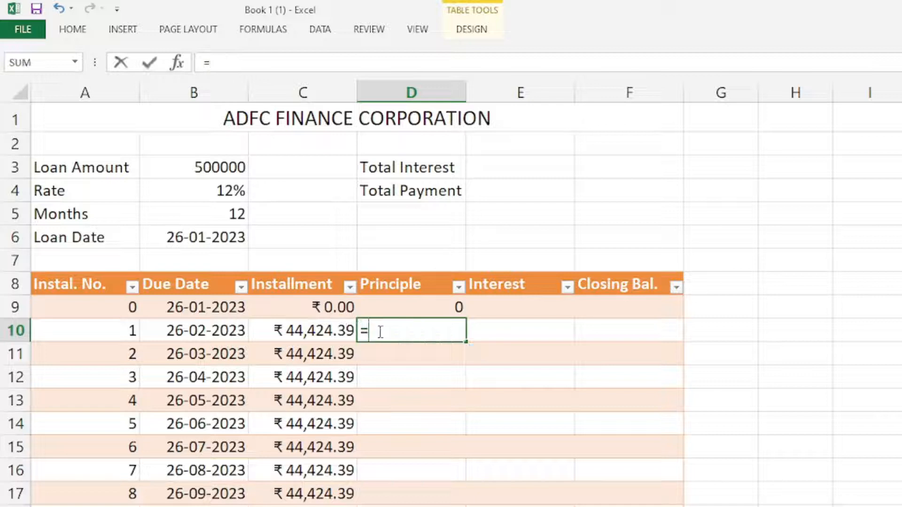
pyautogui.write('pmt')
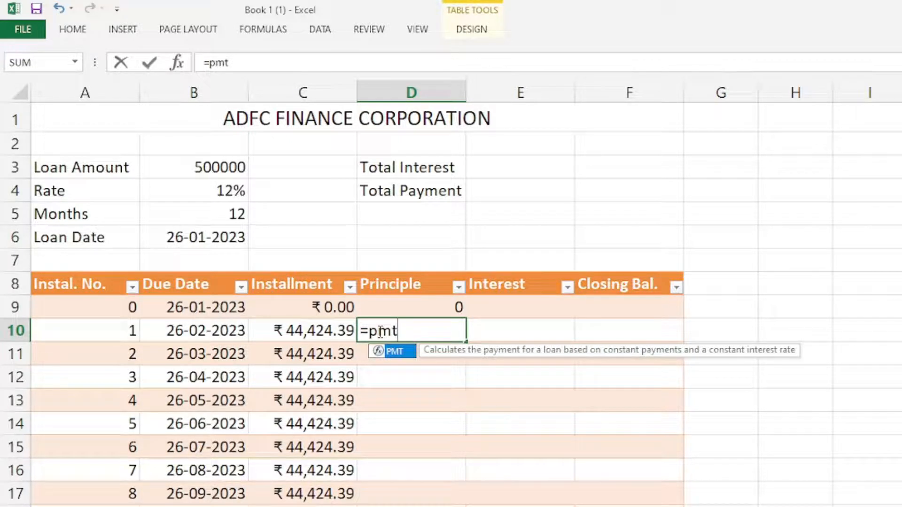
pyautogui.press('BackSpace')
pyautogui.press('BackSpace')
pyautogui.press('BackSpace')
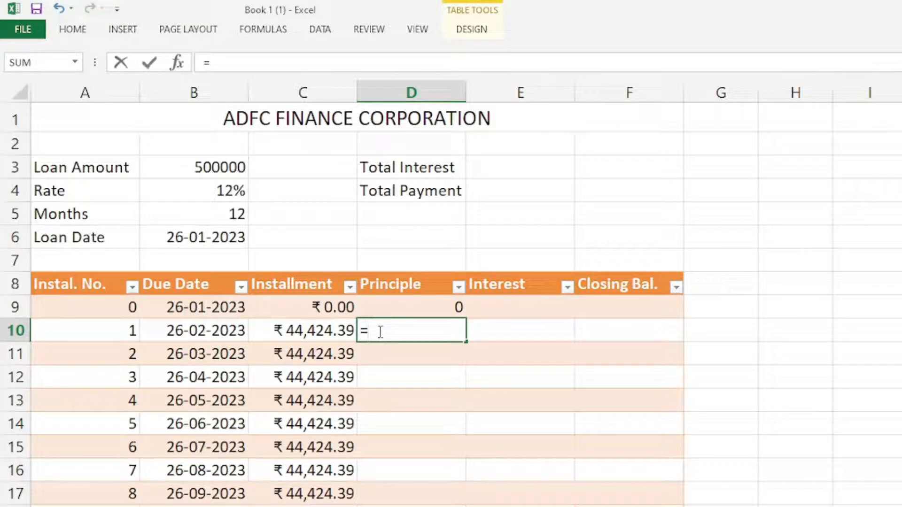
# Enter =PPMT($B$4/12,[@[Instal. No.]],$B$5,-B3) in D10 for the Principle of instalment 1
pyautogui.write('ppmt')
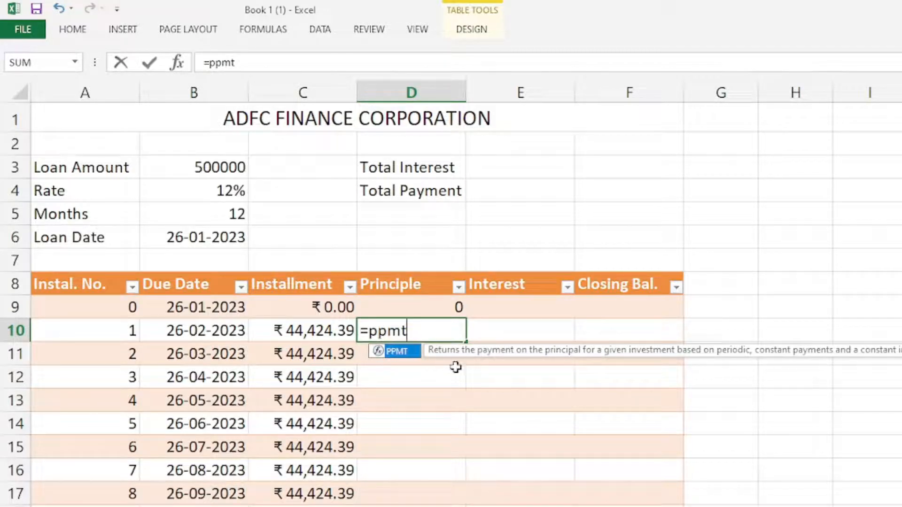
pyautogui.write('(')
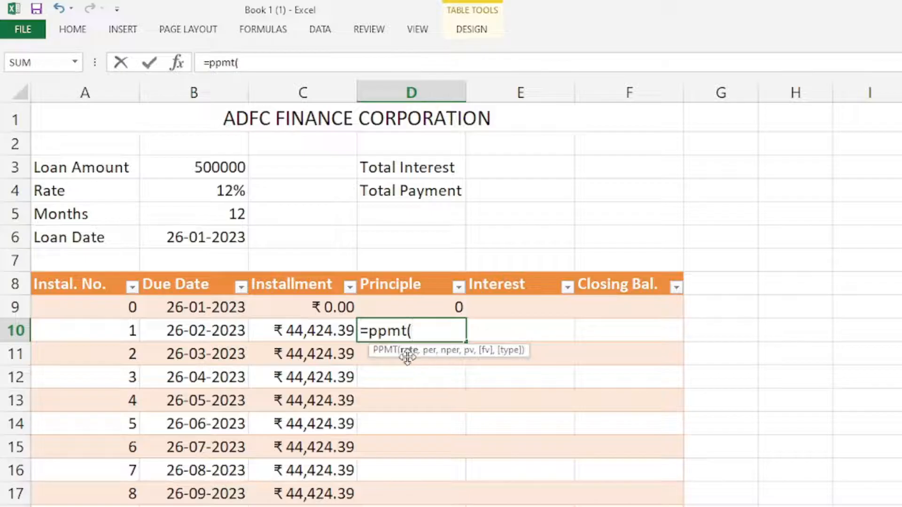
pyautogui.click(242, 191)
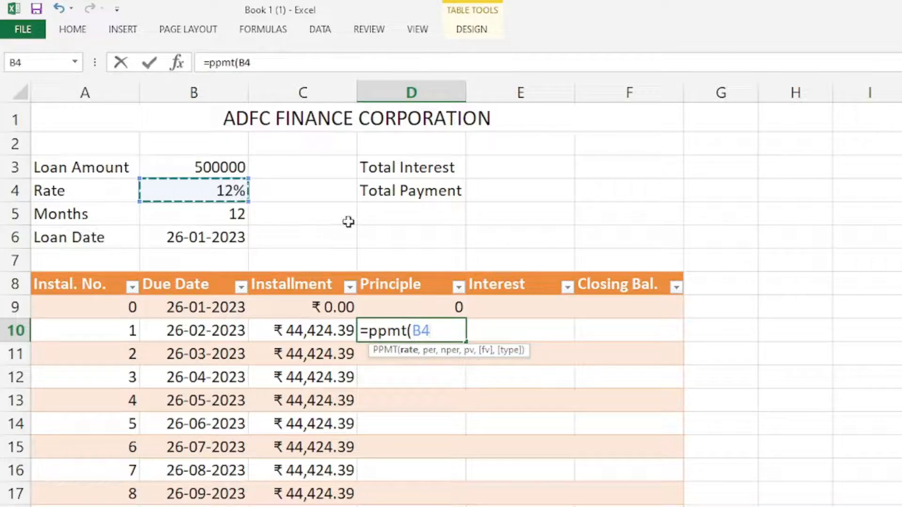
pyautogui.press('F4')
pyautogui.write('/12')
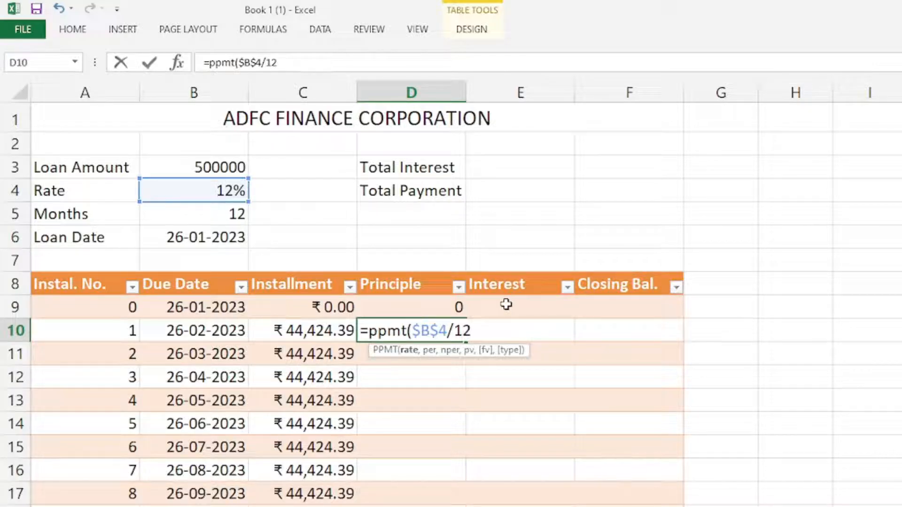
pyautogui.write(',')
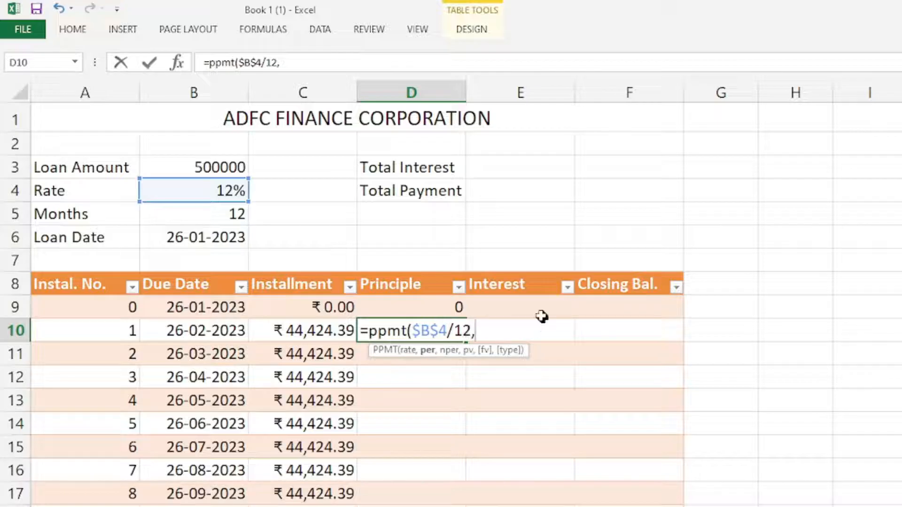
pyautogui.click(99, 331)
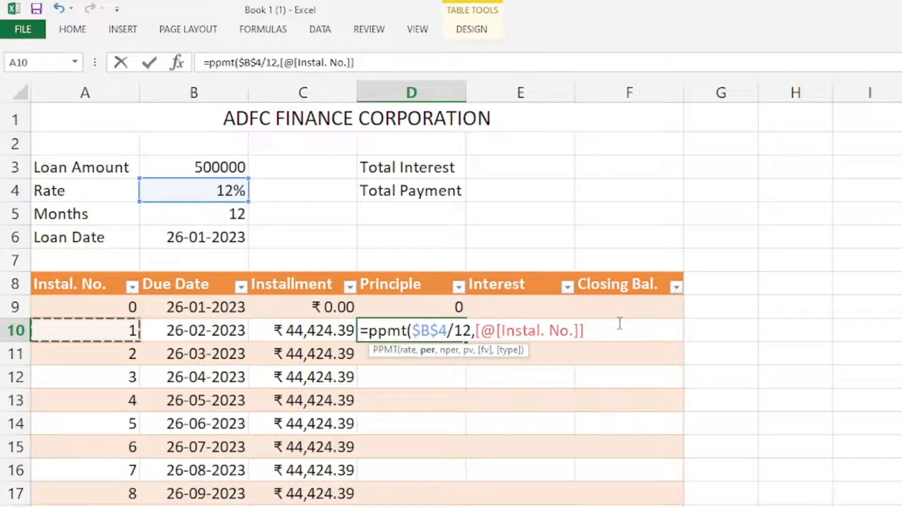
pyautogui.write(',')
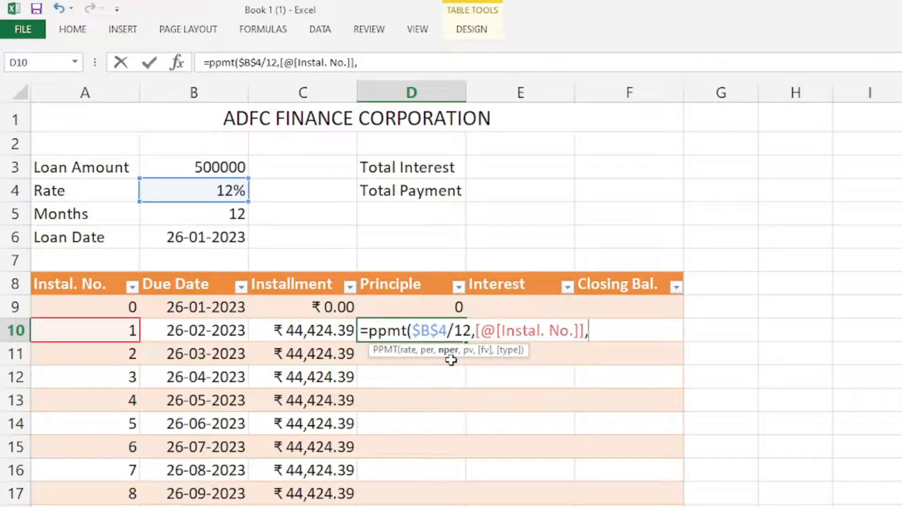
pyautogui.click(206, 210)
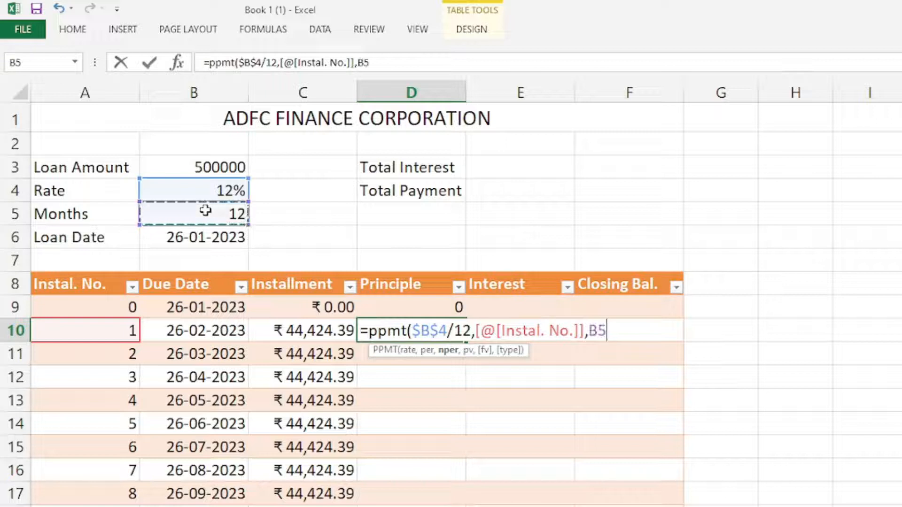
pyautogui.press('F4')
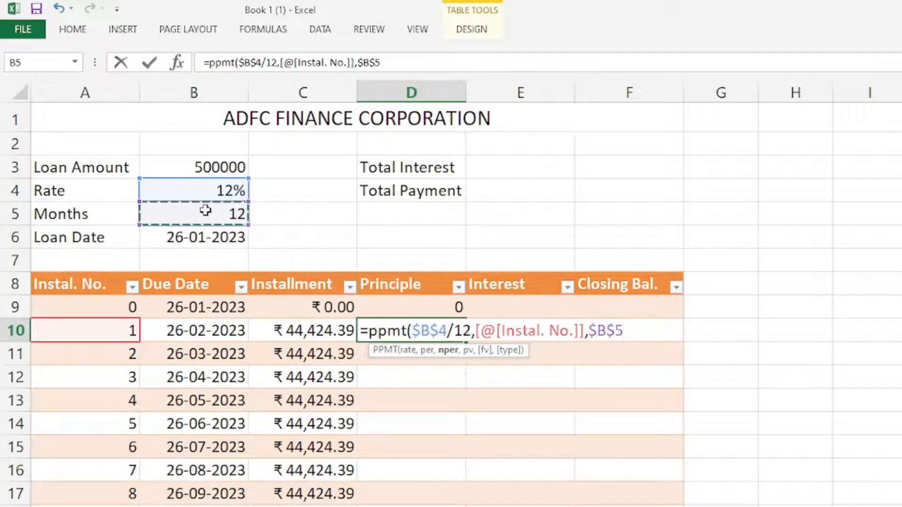
pyautogui.write(',-')
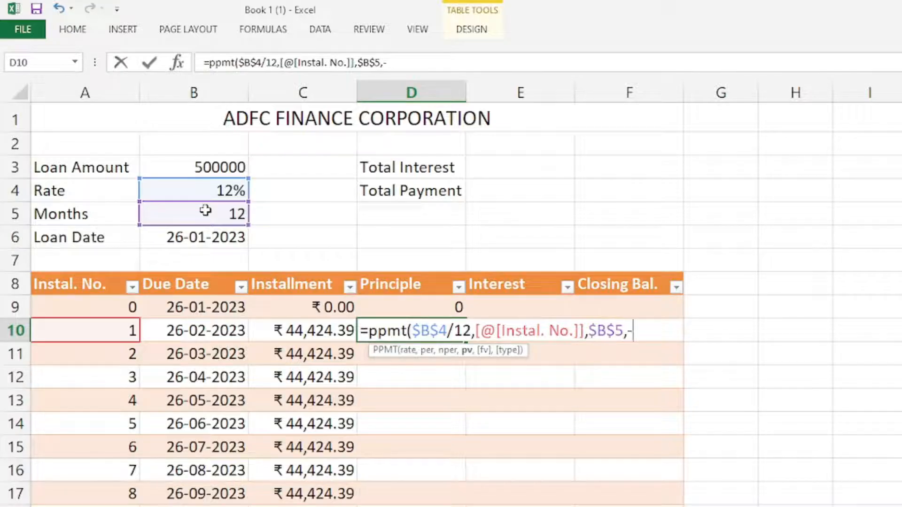
pyautogui.click(214, 168)
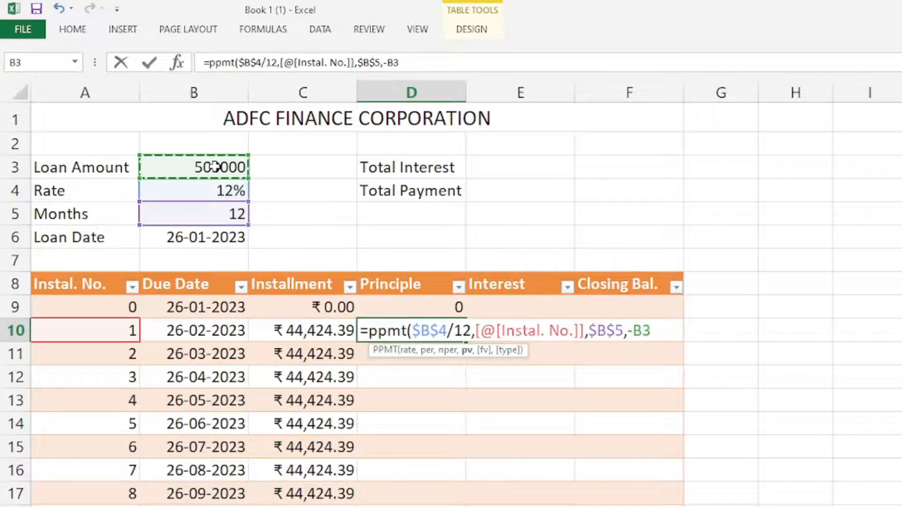
pyautogui.write(')')
pyautogui.press('Return')
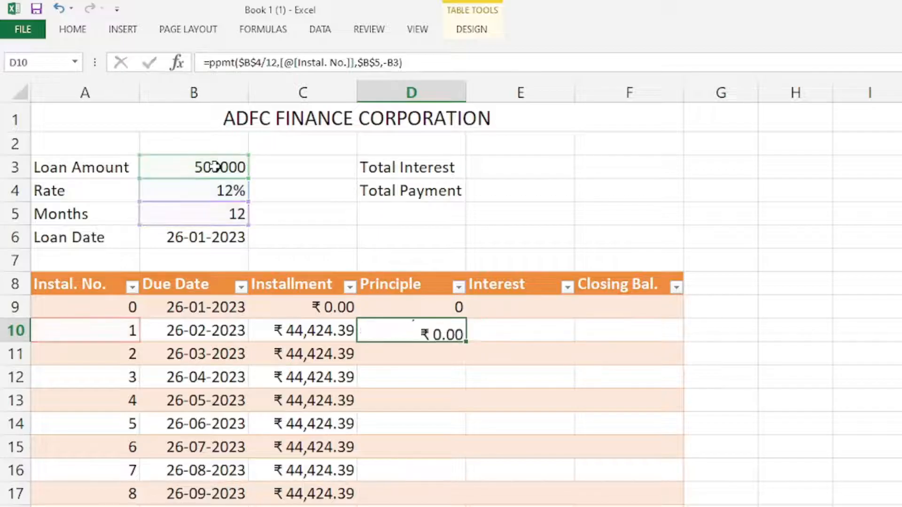
pyautogui.press('Up')
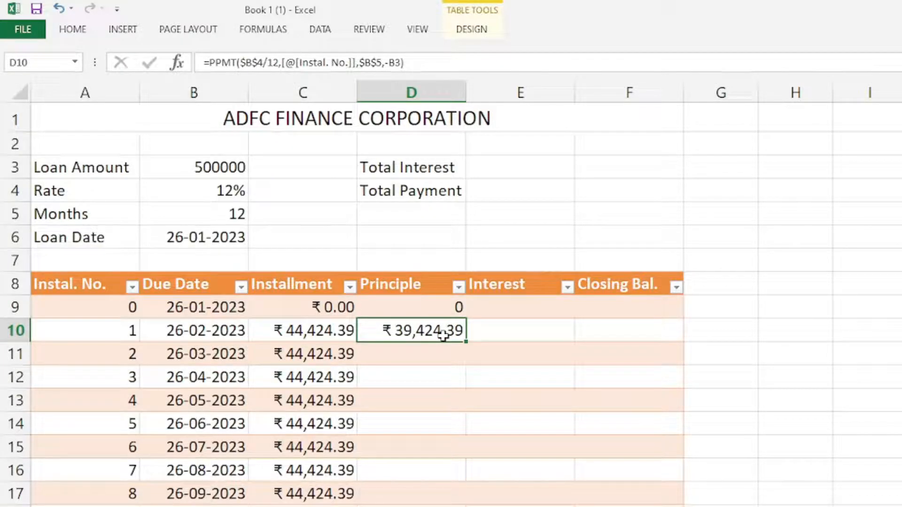
# Cut the PPMT expression out of the D10 formula, keeping only the equals sign
pyautogui.scroll(-3, 443, 334)
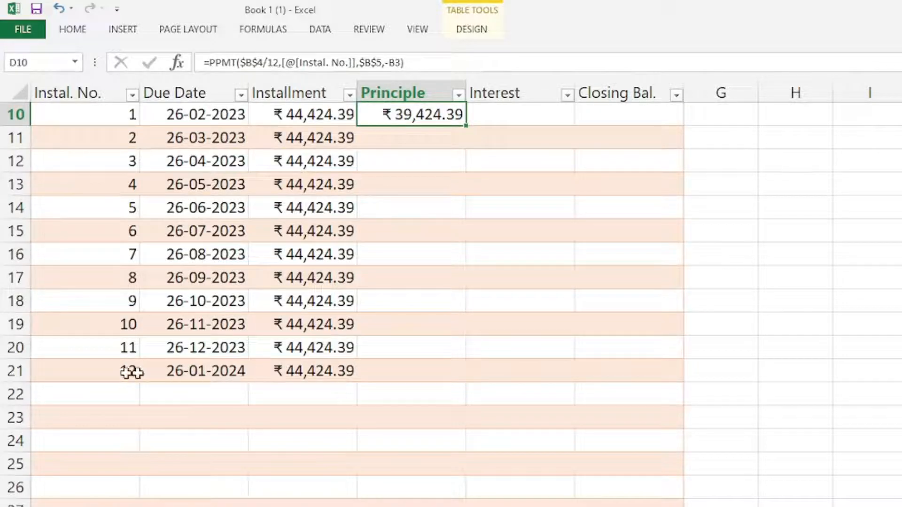
pyautogui.scroll(1, 403, 363)
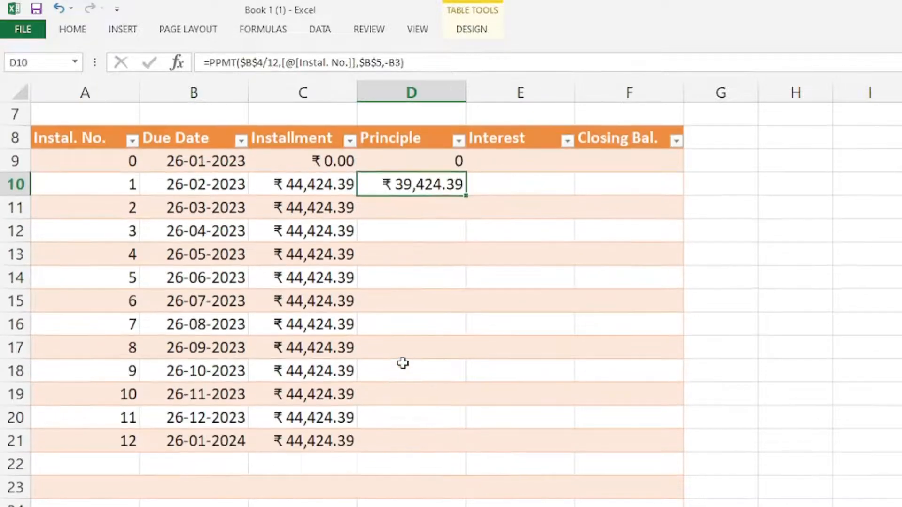
pyautogui.scroll(-1, 402, 364)
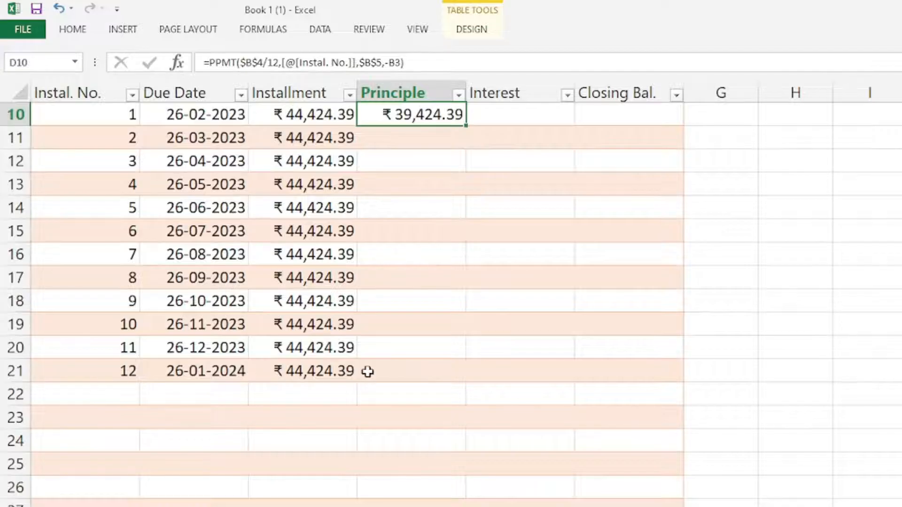
pyautogui.scroll(3, 408, 457)
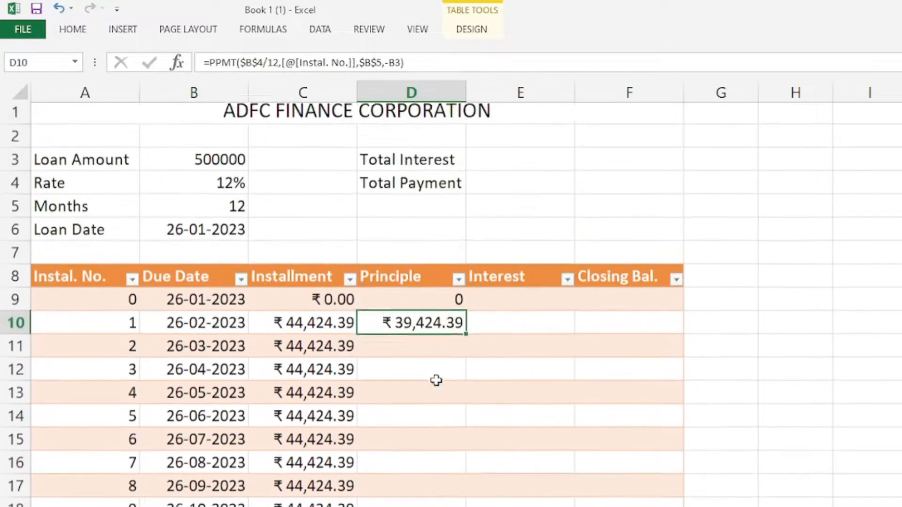
pyautogui.doubleClick(402, 330)
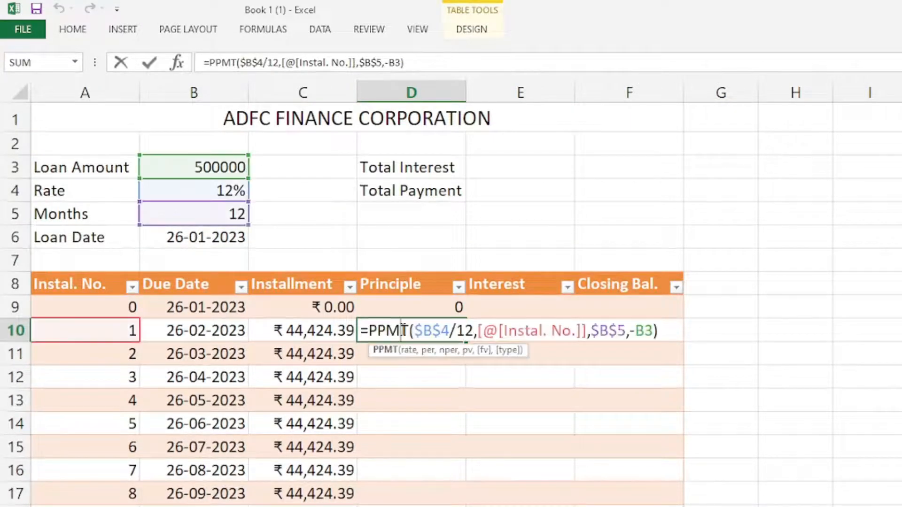
pyautogui.moveTo(367, 330); pyautogui.dragTo(687, 330)
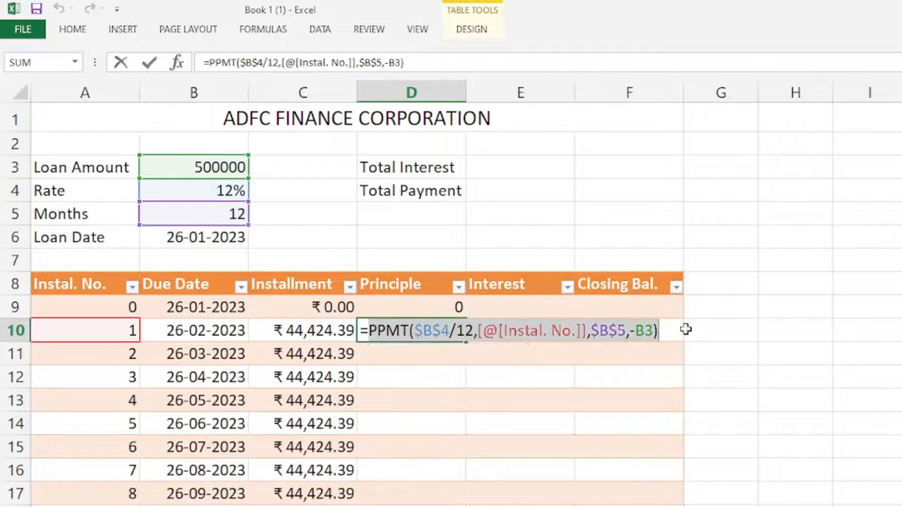
pyautogui.press('BackSpace')
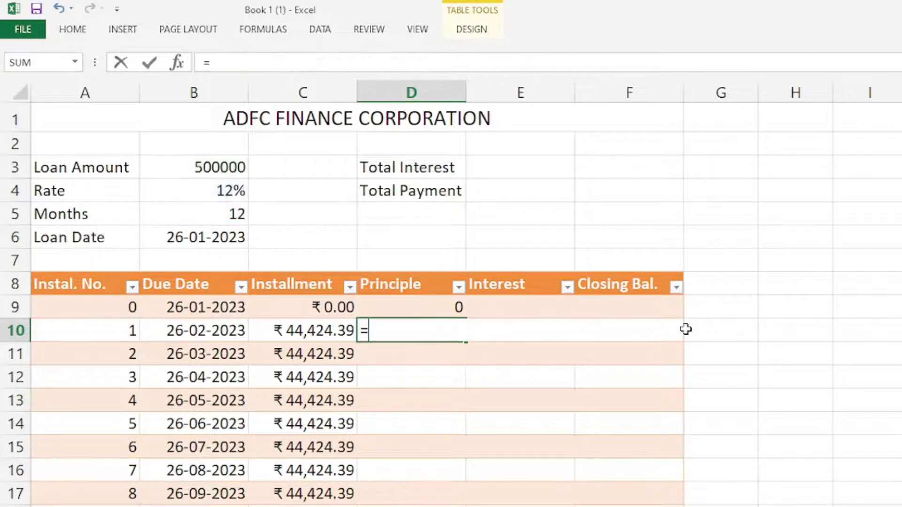
# Complete D10 as =IF([@[Instal. No.]]="","",PPMT($B$4/12,[@[Instal. No.]],$B$5,-B3)) by reusing the cut expression, and fill it down the Principle column
pyautogui.write('i')
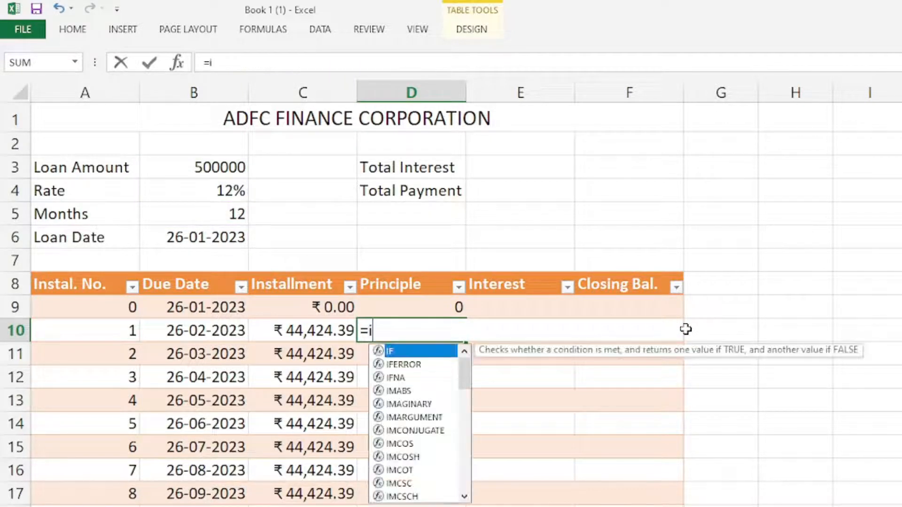
pyautogui.write('f(')
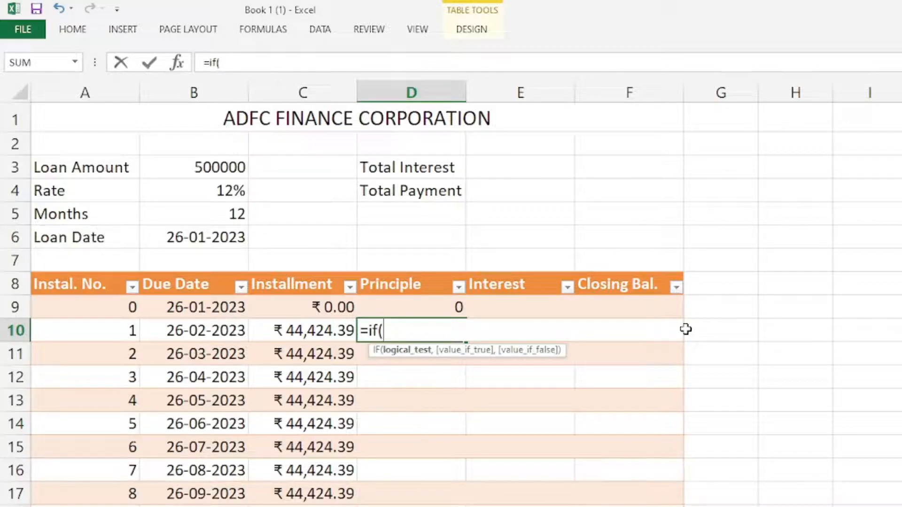
pyautogui.click(100, 324)
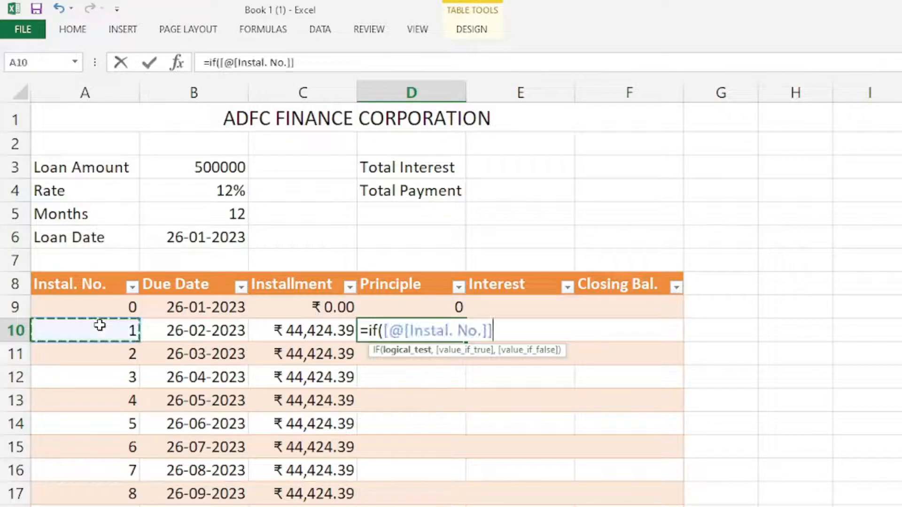
pyautogui.write('=""')
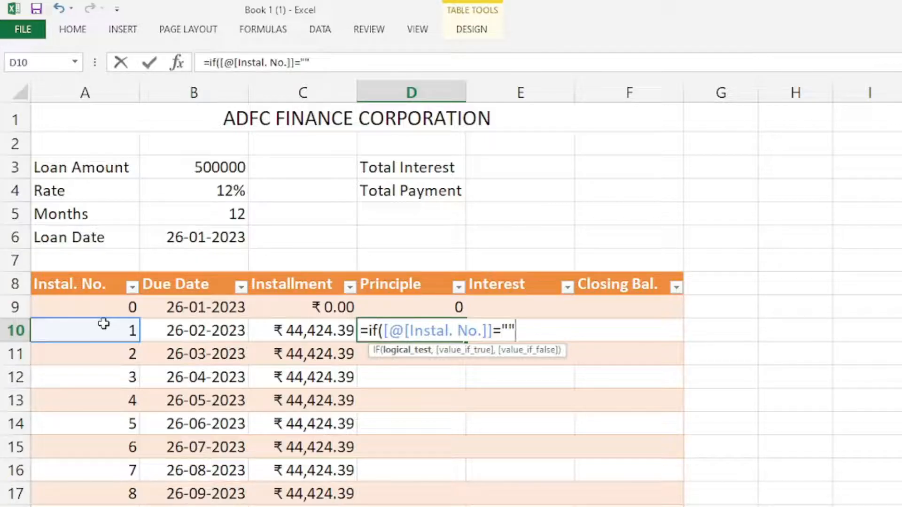
pyautogui.write(',')
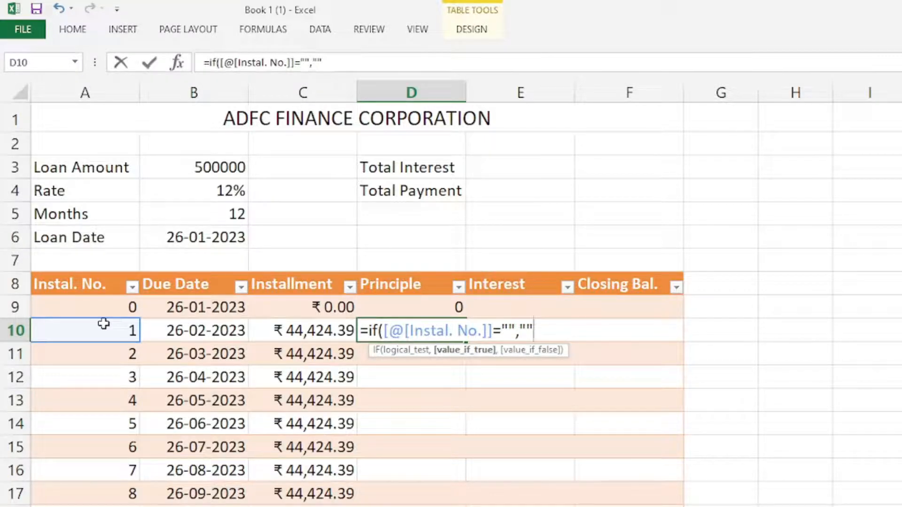
pyautogui.write('"",')
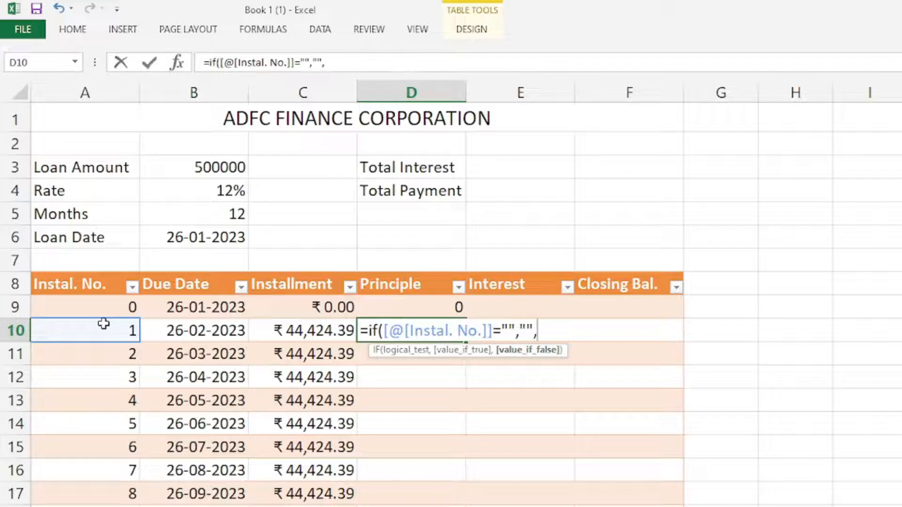
pyautogui.hotkey('ctrl', 'v')
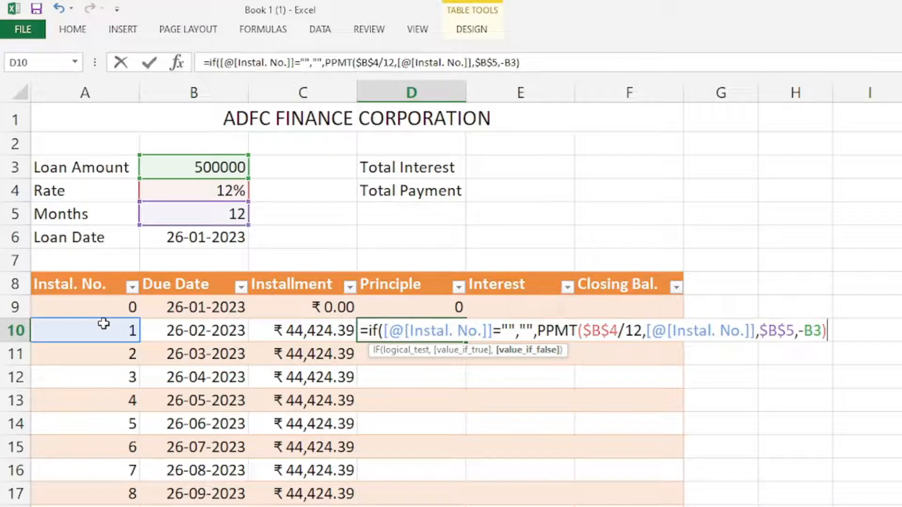
pyautogui.write(')')
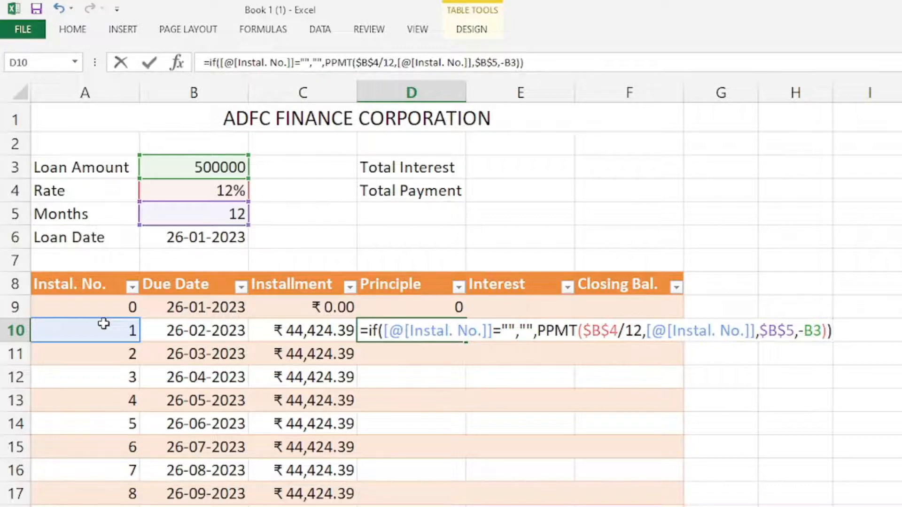
pyautogui.press('Return')
pyautogui.press('Up')
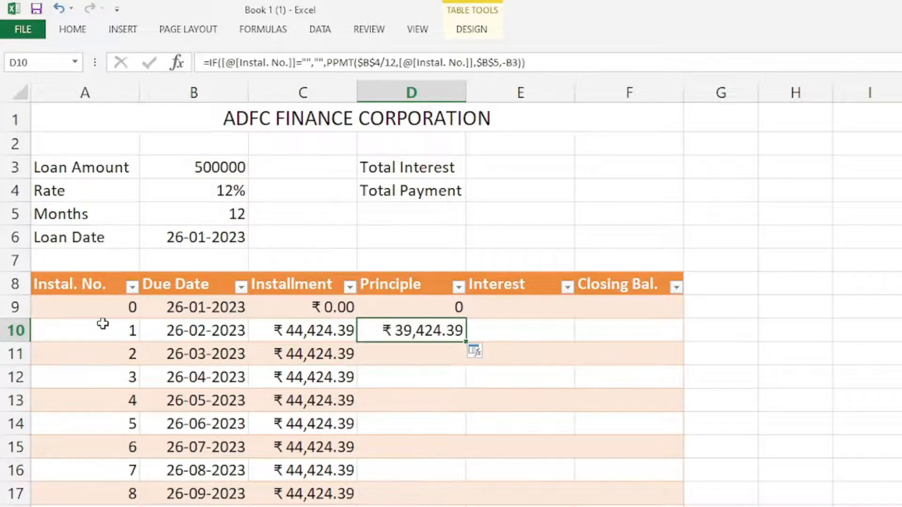
pyautogui.doubleClick(466, 342)
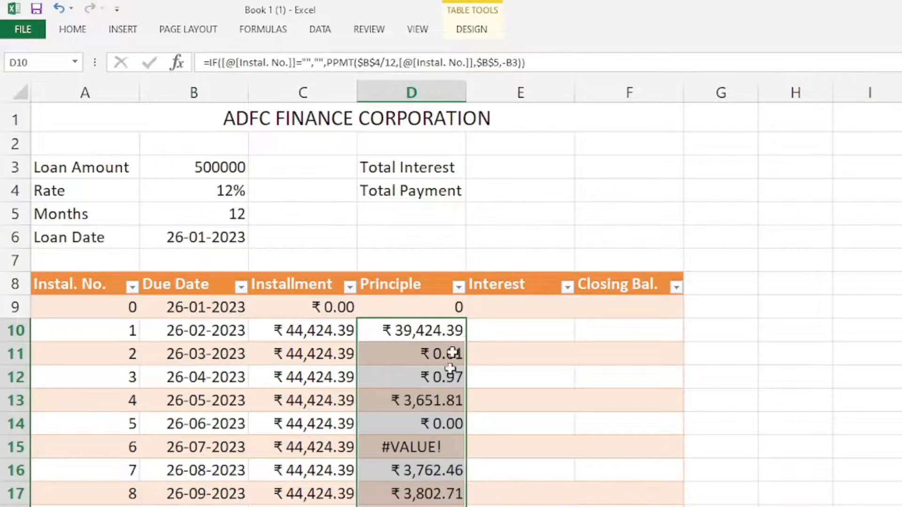
# Compare the filled Principle formulas in D10, D11, D12 and D15 to check their loan amount reference
pyautogui.click(408, 333)
pyautogui.click(400, 354)
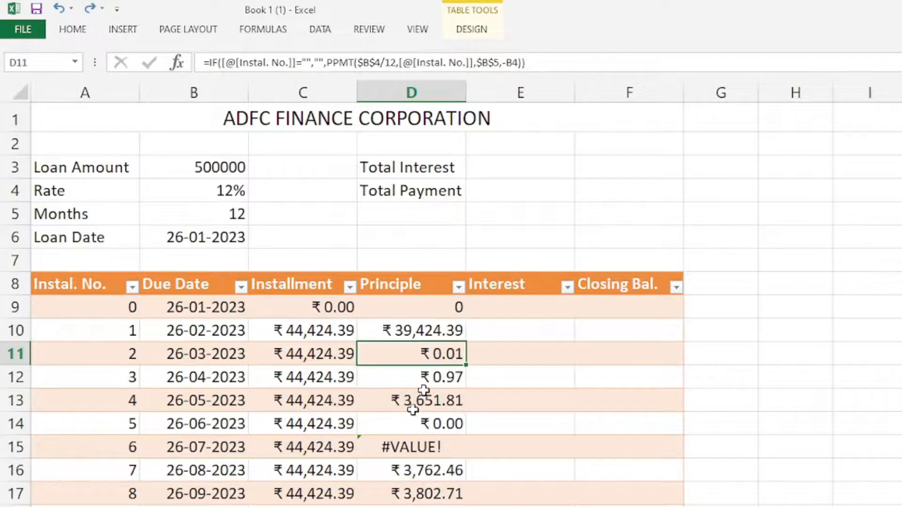
pyautogui.click(421, 448)
pyautogui.click(453, 331)
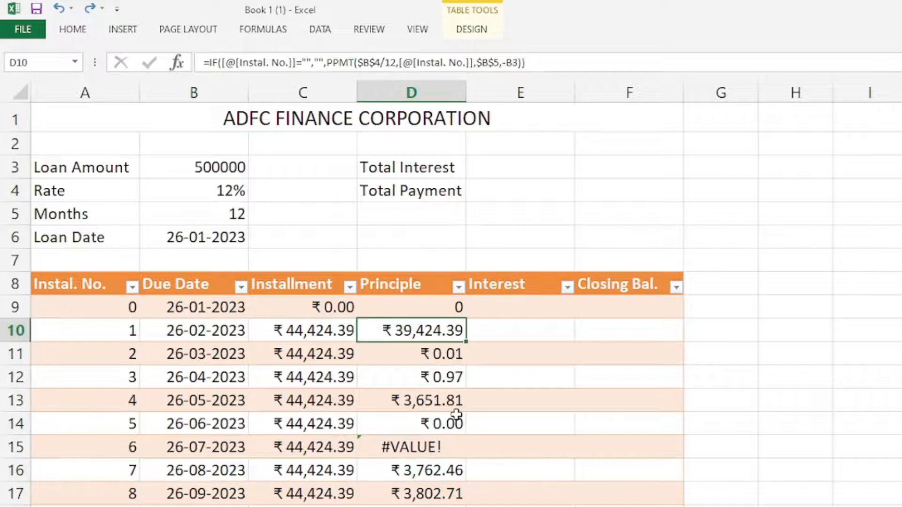
pyautogui.moveTo(423, 371); pyautogui.dragTo(425, 493)
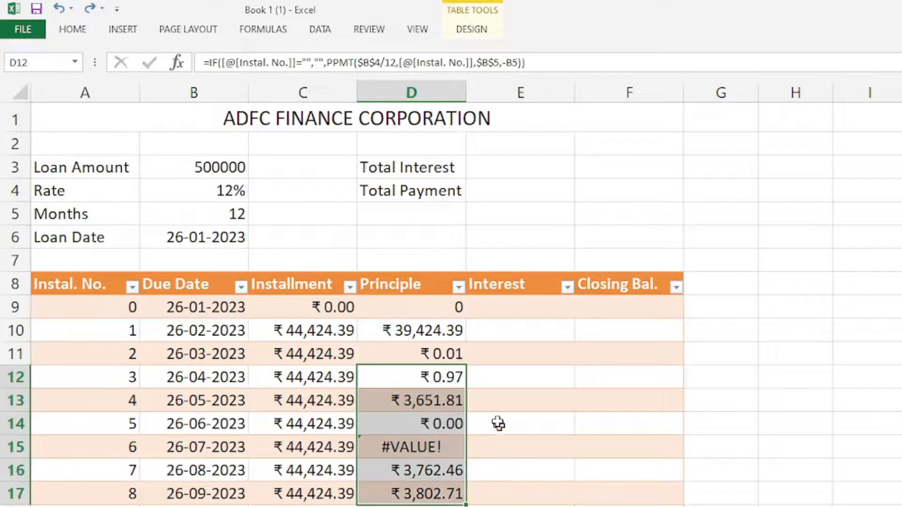
pyautogui.click(451, 369)
pyautogui.click(413, 350)
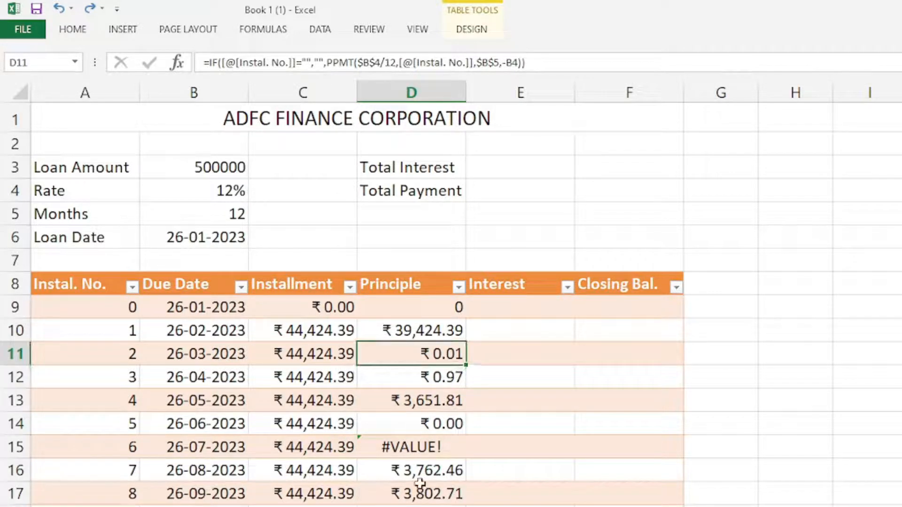
pyautogui.click(427, 330)
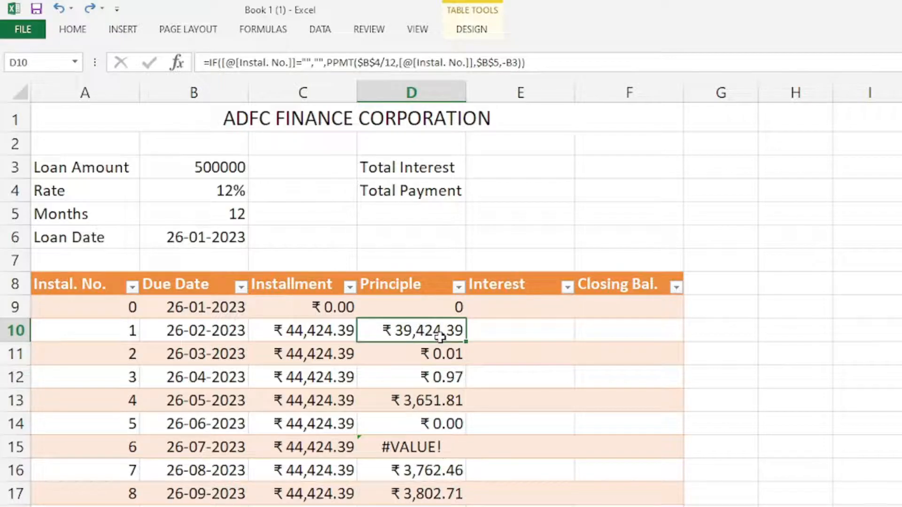
# Make the loan amount reference absolute in D10's Principle formula, changing the PPMT present value argument to -$B$3
pyautogui.press('F2')
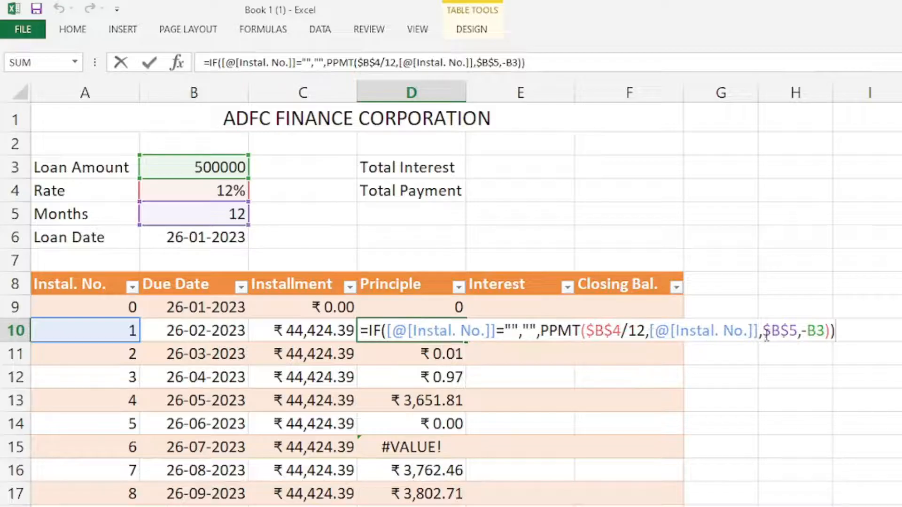
pyautogui.press('Left')
pyautogui.press('Left')
pyautogui.press('Left')
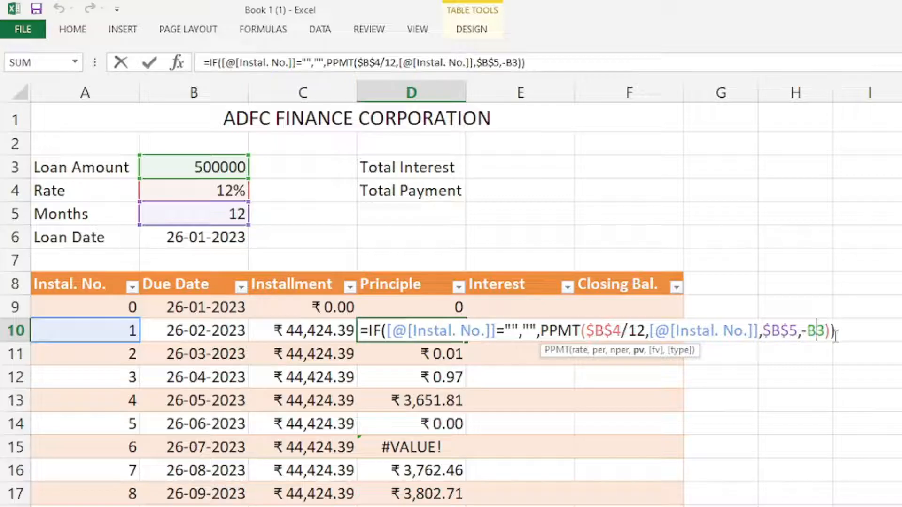
pyautogui.press('F4')
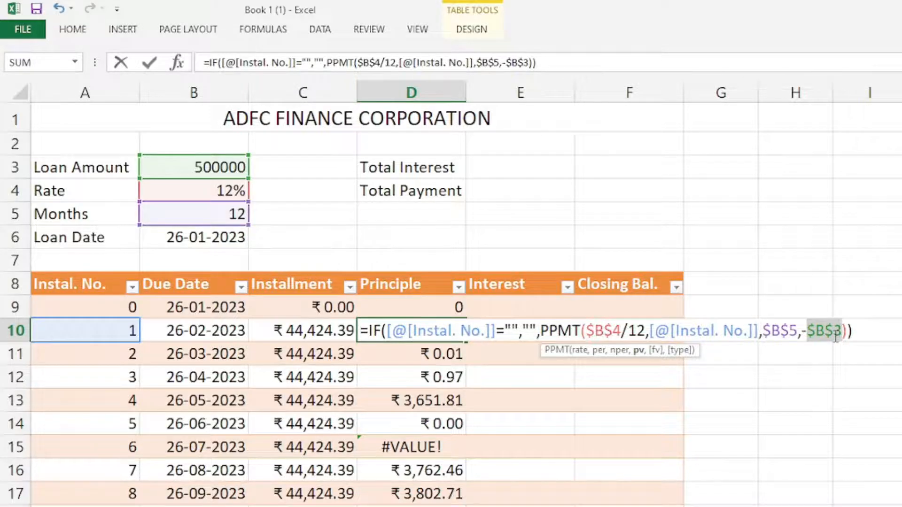
pyautogui.press('Return')
# Fill the corrected D10 formula down the Principle column and check the filled rows
pyautogui.click(464, 331)
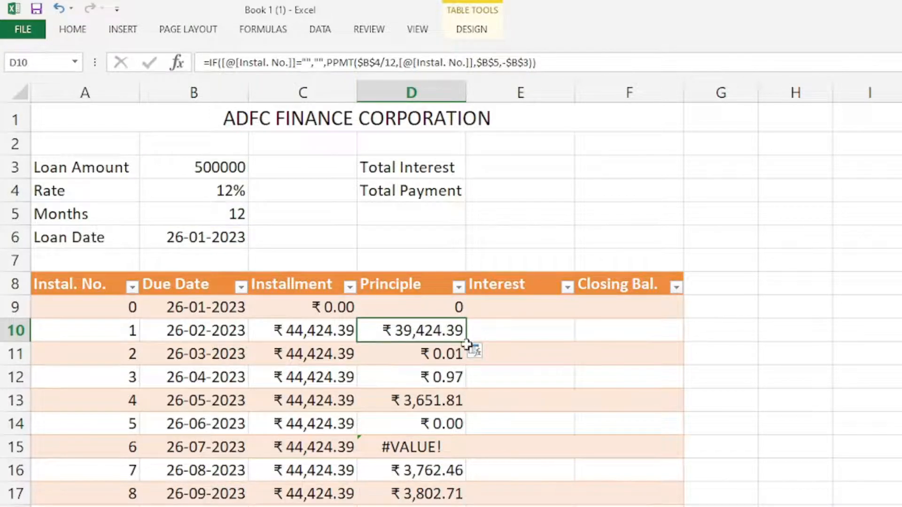
pyautogui.doubleClick(464, 343)
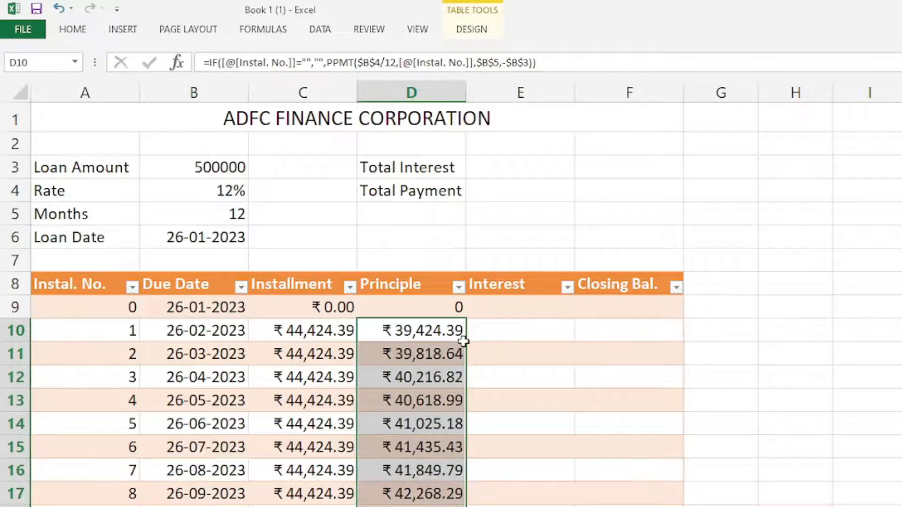
pyautogui.scroll(-6, 416, 432)
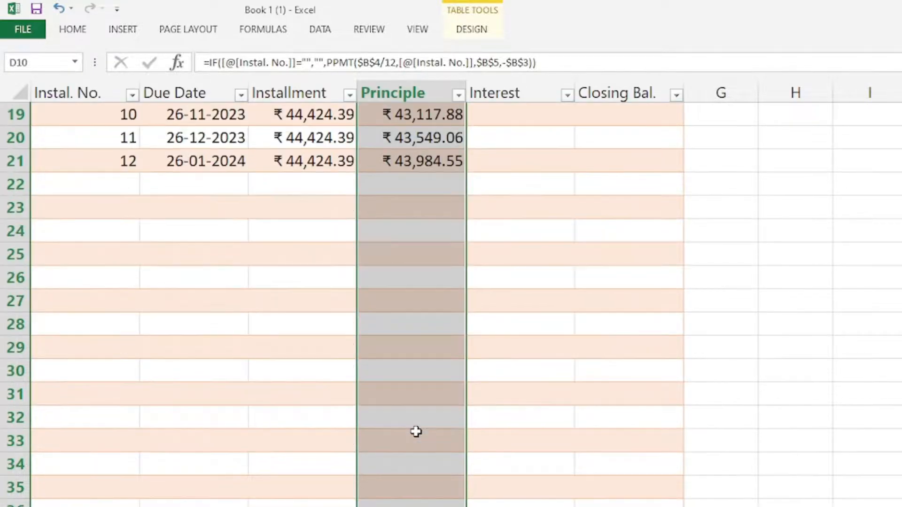
pyautogui.scroll(3, 416, 431)
pyautogui.scroll(3, 416, 432)
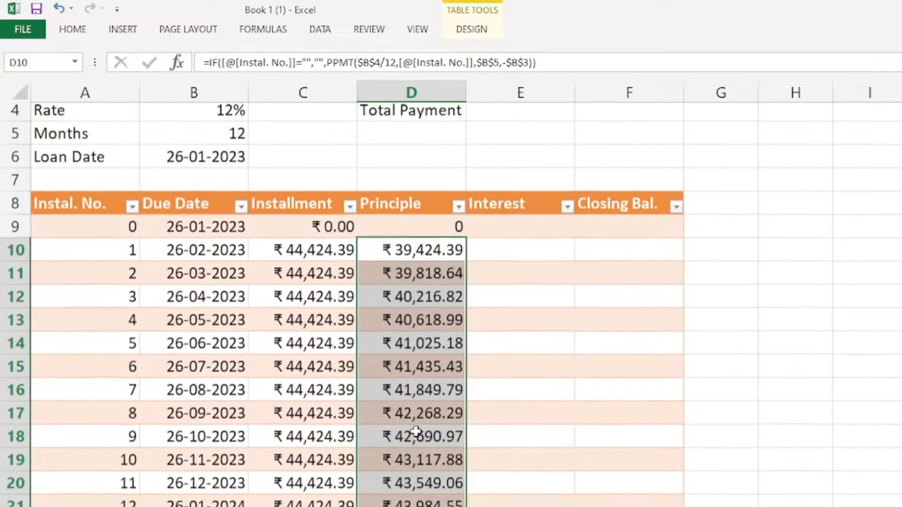
# Enter 0 as the Interest for instalment 0 in E9
pyautogui.click(419, 324)
pyautogui.click(412, 294)
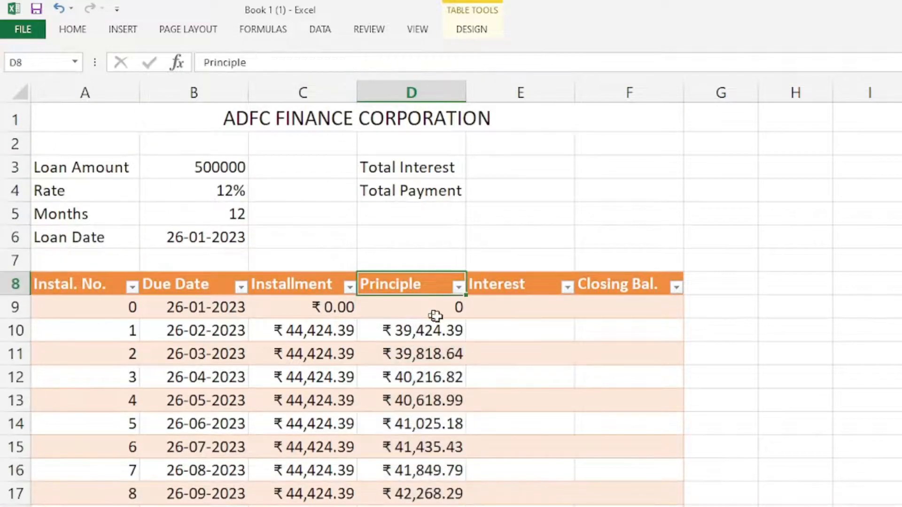
pyautogui.click(520, 306)
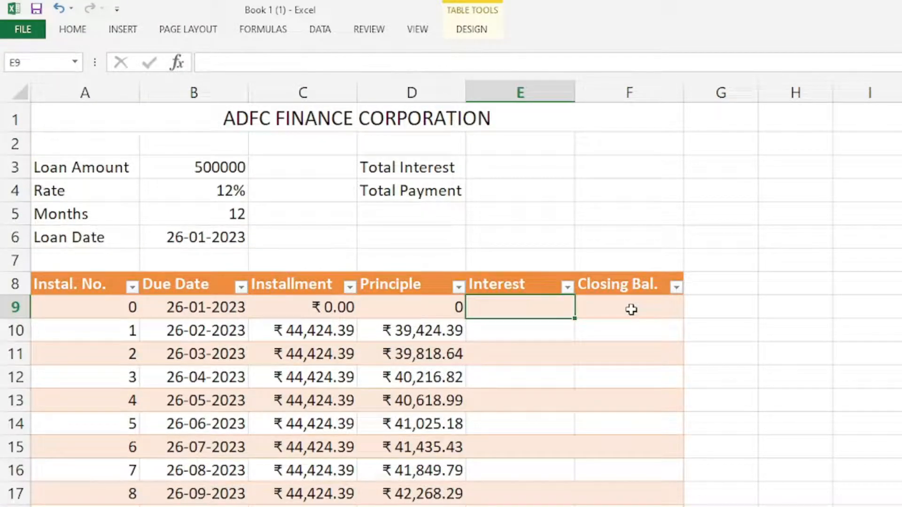
pyautogui.write('0')
pyautogui.press('Return')
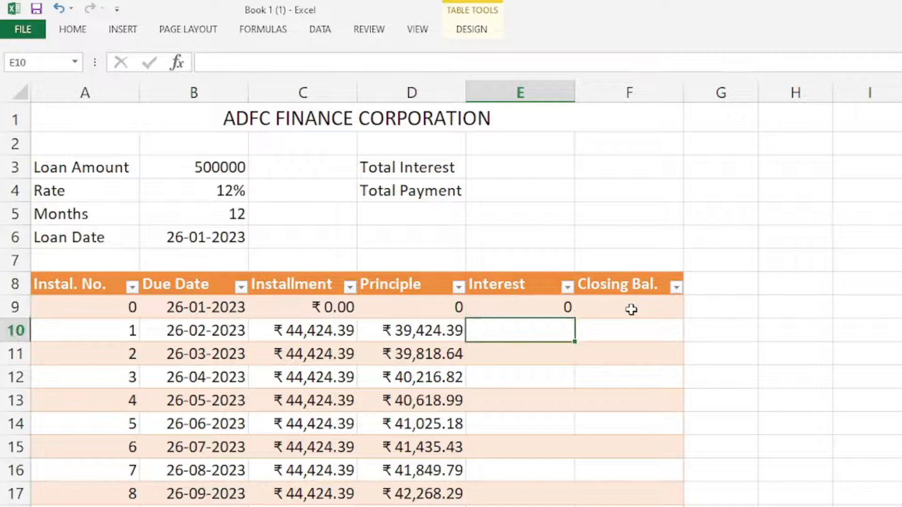
# Copy the complete text of the Principle formula in D10, leaving the formula itself as it is
pyautogui.press('F2')
pyautogui.click(423, 330)
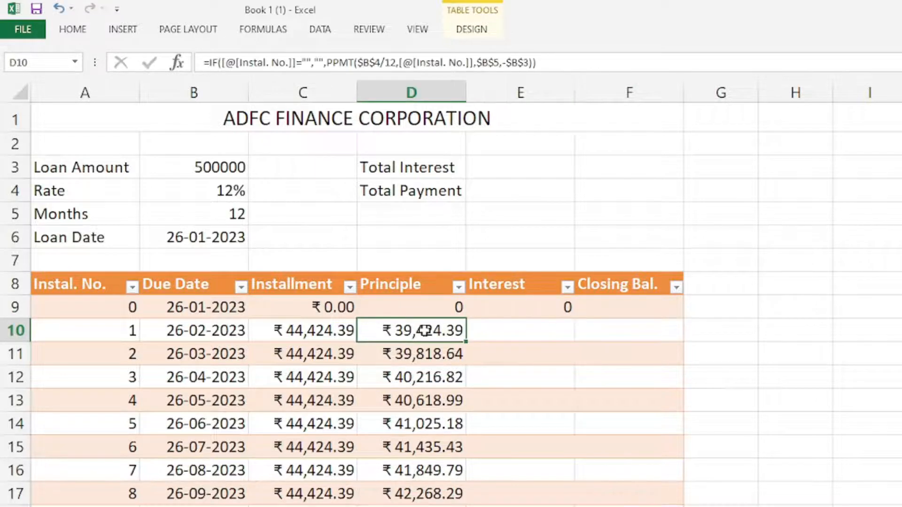
pyautogui.press('F2')
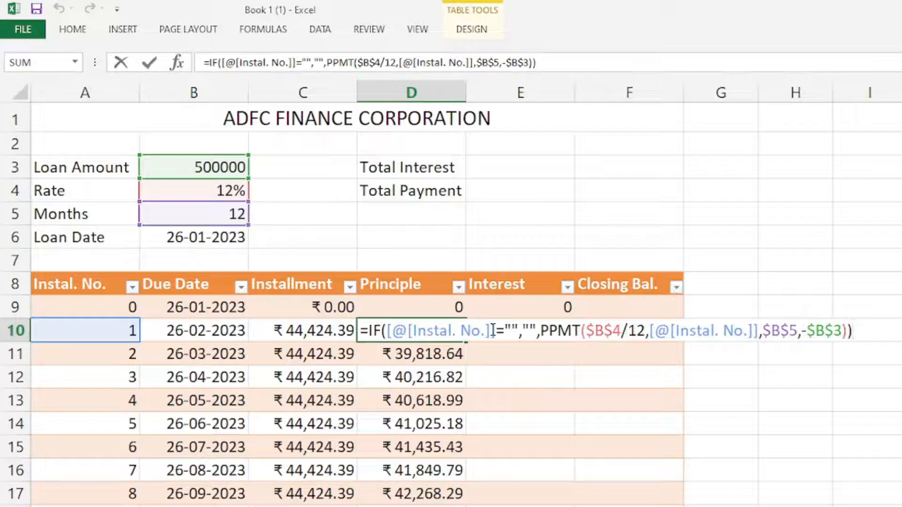
pyautogui.press('Escape')
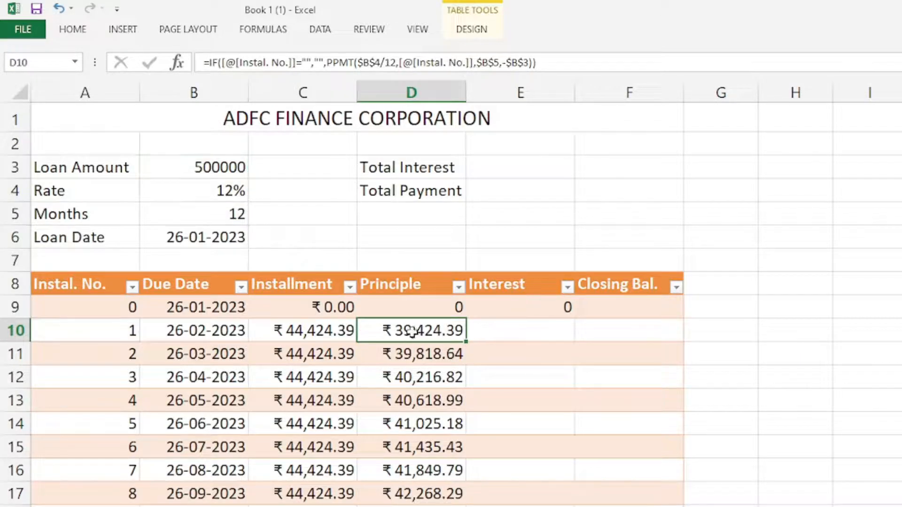
pyautogui.doubleClick(439, 335)
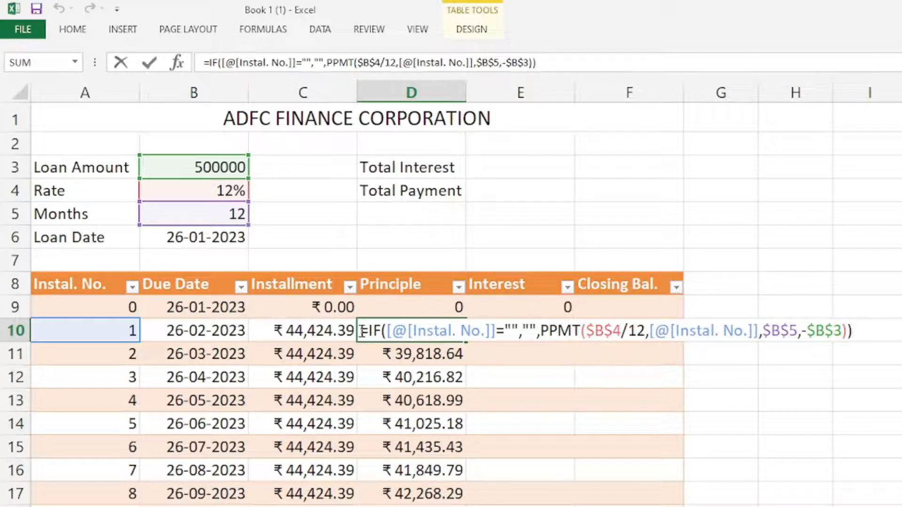
pyautogui.moveTo(362, 331); pyautogui.dragTo(876, 331)
pyautogui.hotkey('ctrl', 'c')
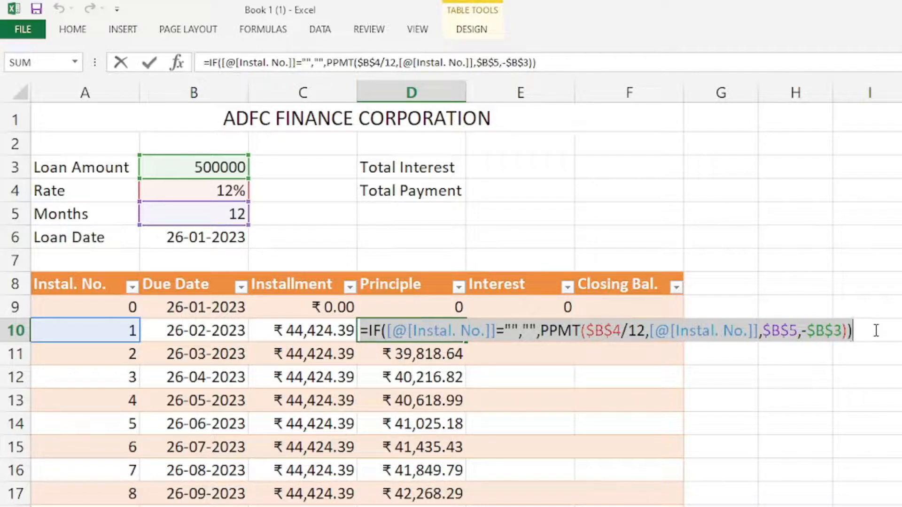
pyautogui.press('Return')
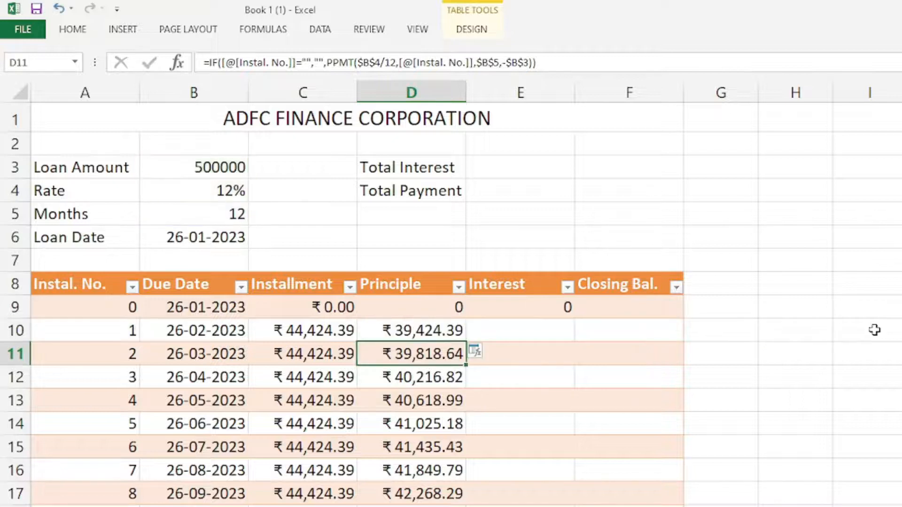
# Insert the copied Principle formula text into E10, the Interest cell of instalment 1
pyautogui.click(515, 329)
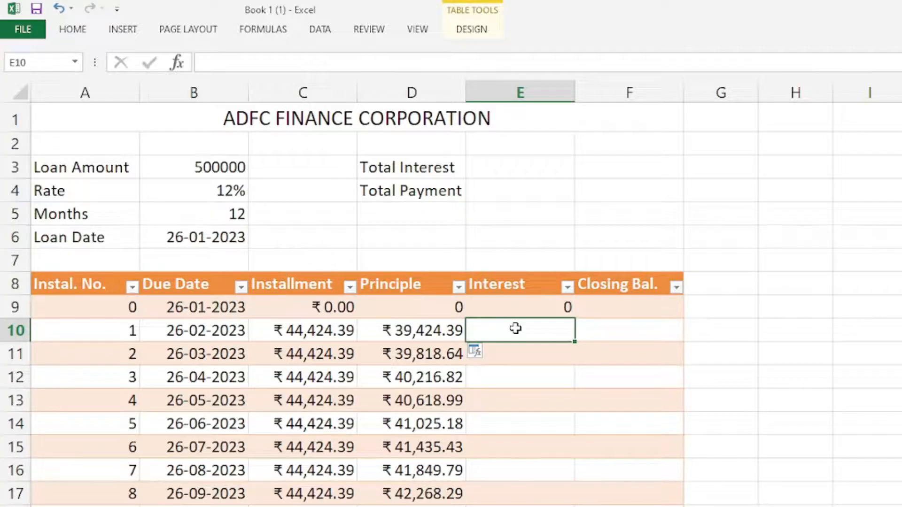
pyautogui.doubleClick(515, 328)
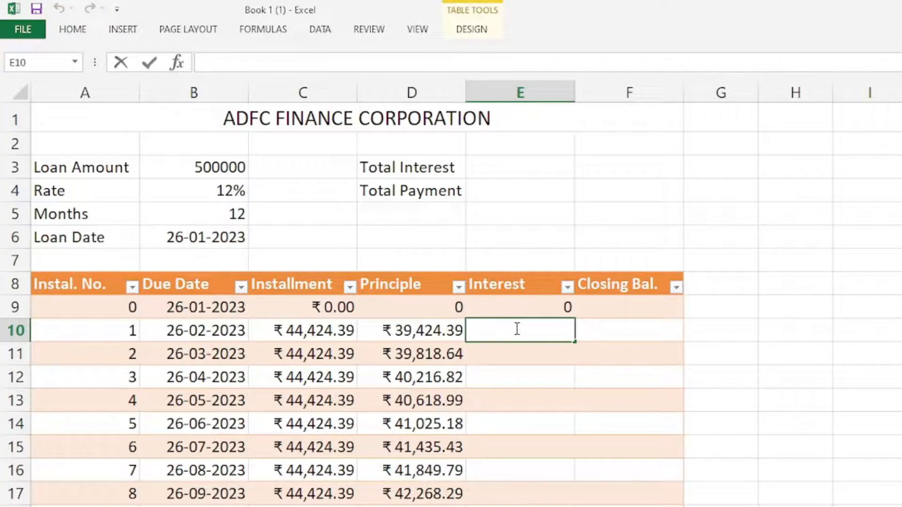
pyautogui.click(413, 329)
pyautogui.click(515, 332)
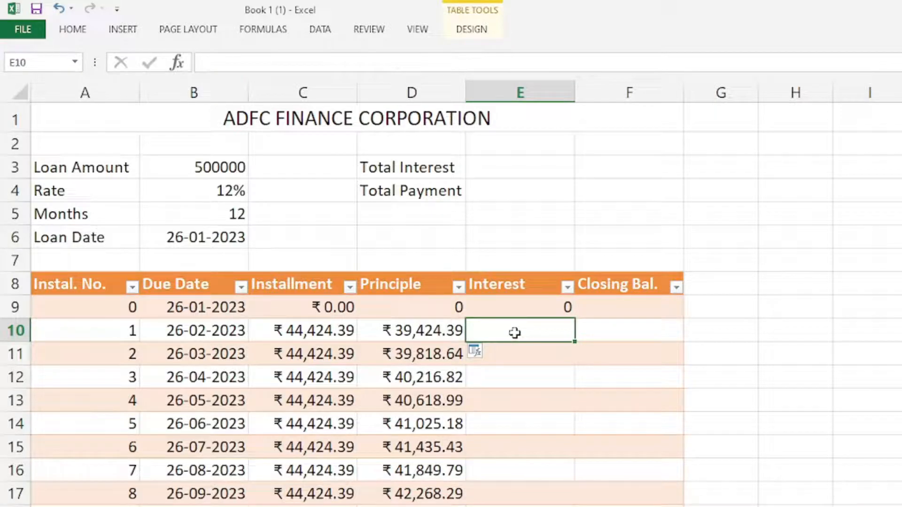
pyautogui.doubleClick(514, 332)
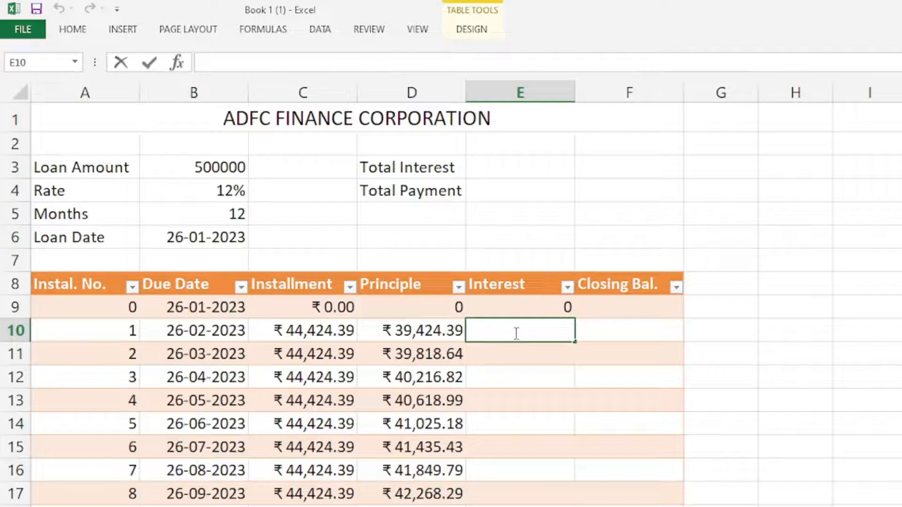
pyautogui.hotkey('ctrl', 'v')
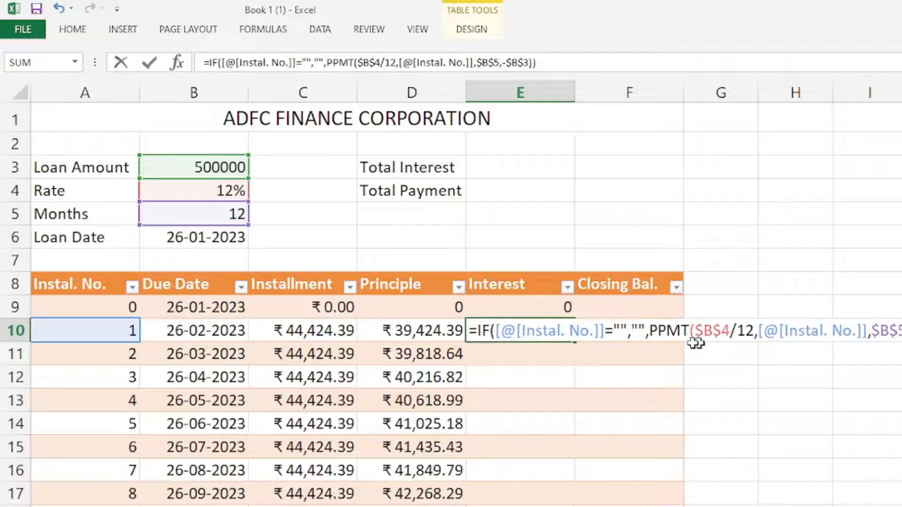
# Change PPMT to IPMT in E10's formula and fill it down the Interest column, checking the formulas in E10 and E11
pyautogui.click(659, 333)
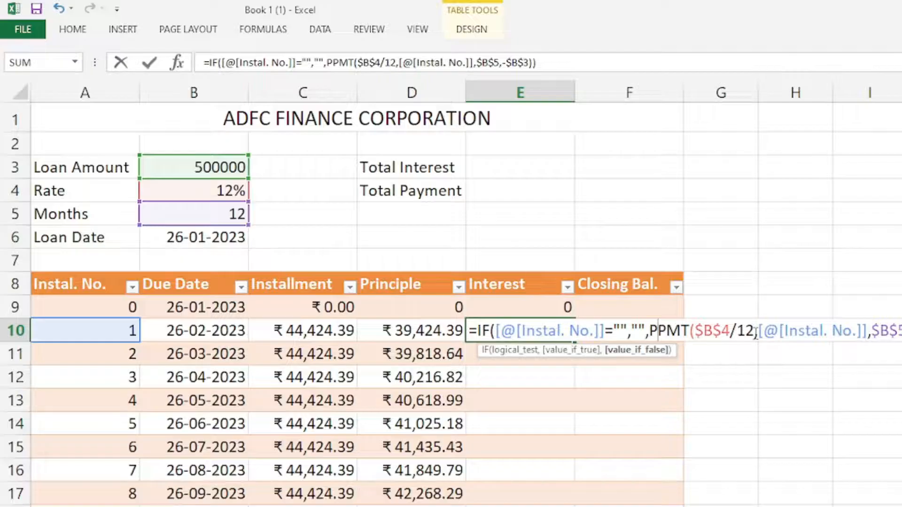
pyautogui.press('BackSpace')
pyautogui.write('i')
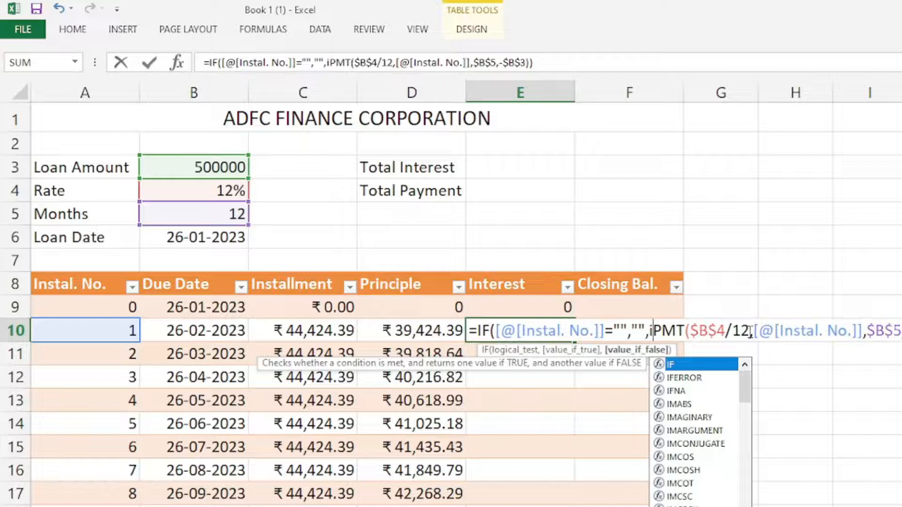
pyautogui.press('Return')
pyautogui.press('Up')
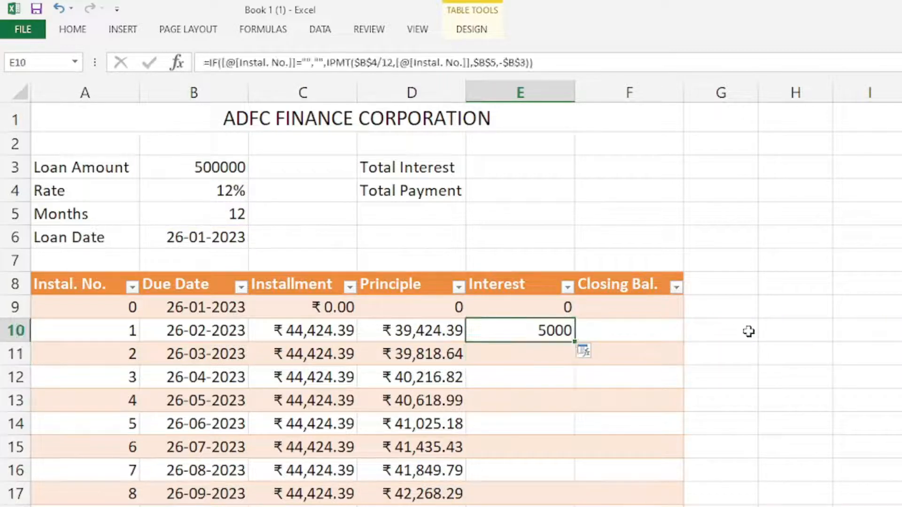
pyautogui.doubleClick(574, 342)
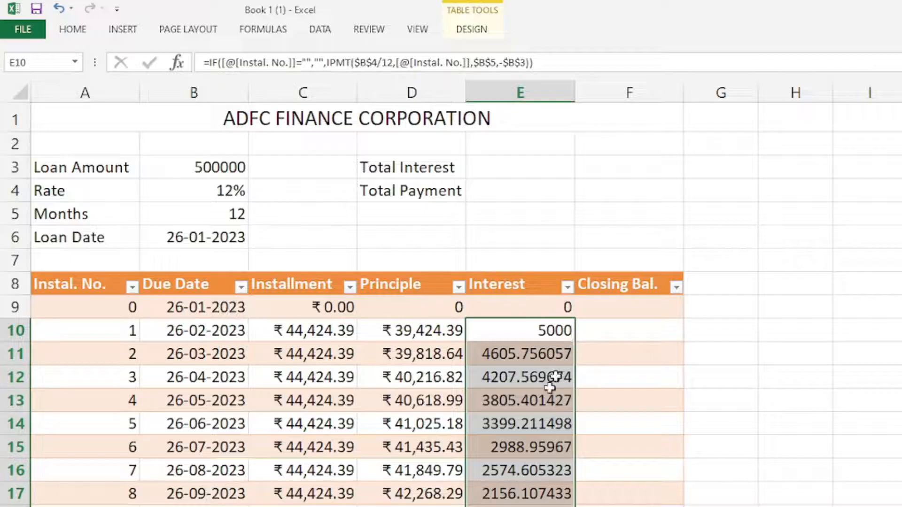
pyautogui.click(533, 327)
pyautogui.click(552, 356)
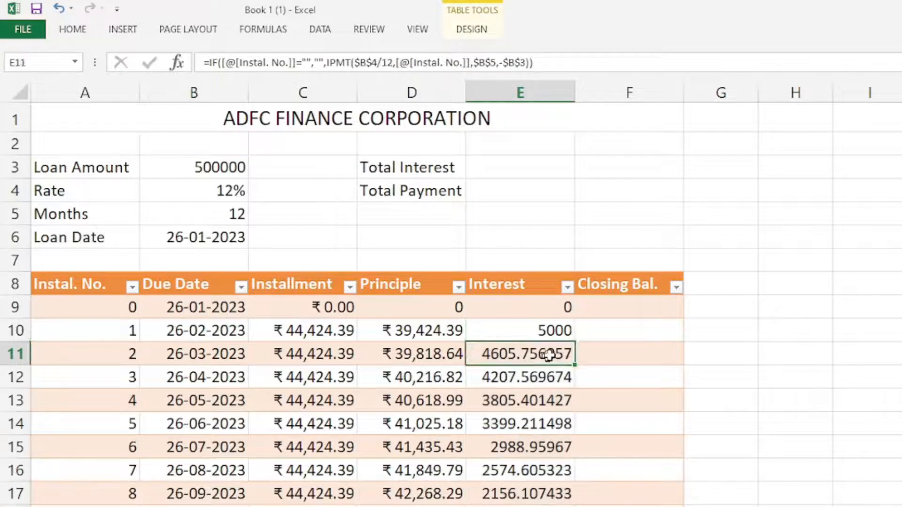
pyautogui.click(512, 336)
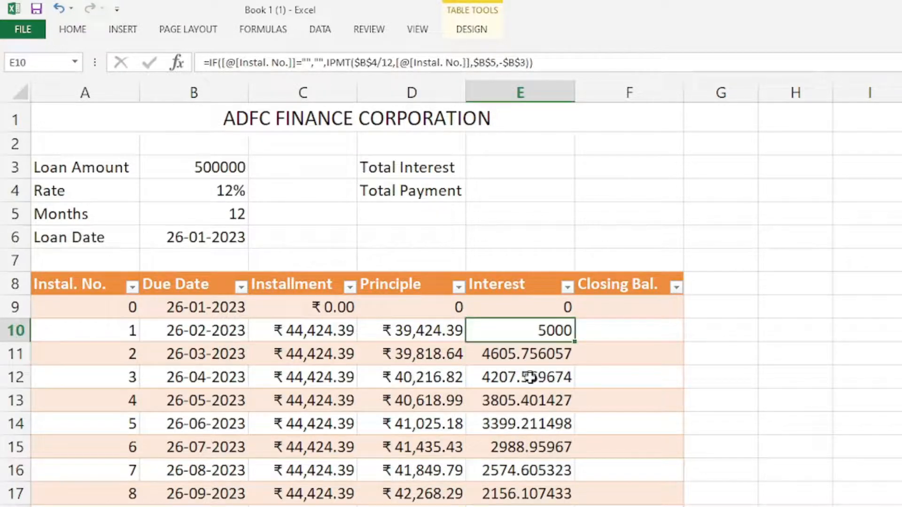
pyautogui.click(511, 359)
# Apply the Accounting number format to the Interest cell E10
pyautogui.click(512, 330)
pyautogui.click(70, 29)
pyautogui.click(588, 57)
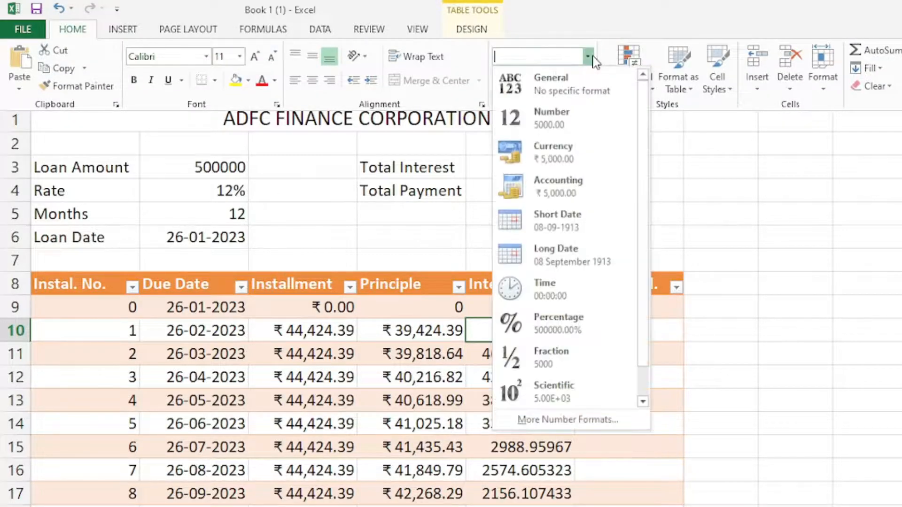
pyautogui.click(570, 210)
pyautogui.click(588, 56)
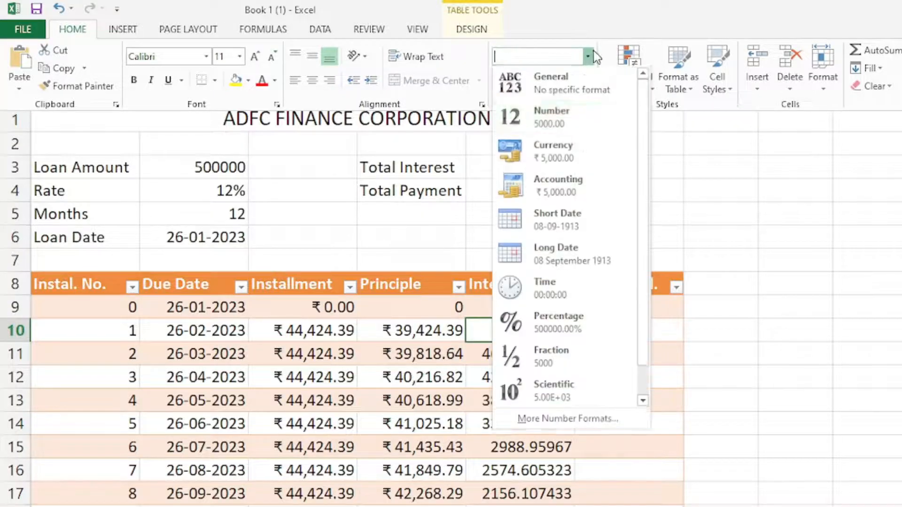
pyautogui.click(568, 196)
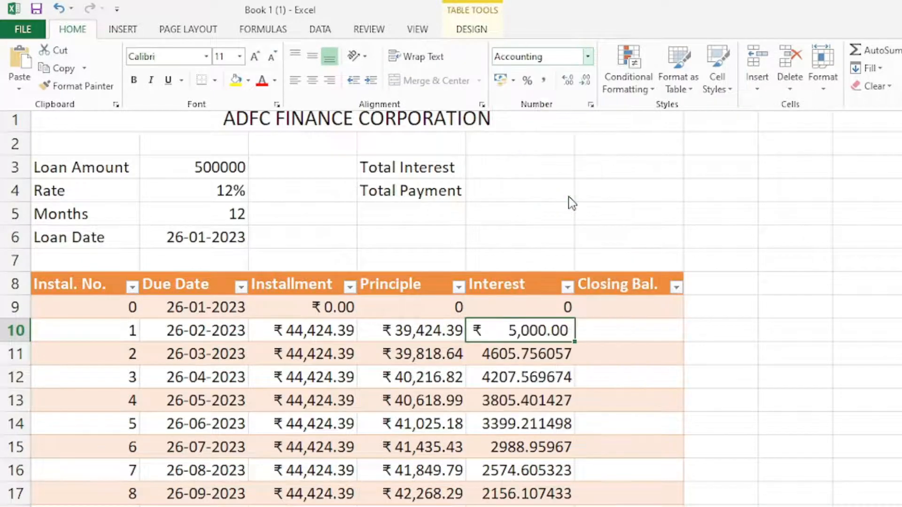
pyautogui.click(532, 295)
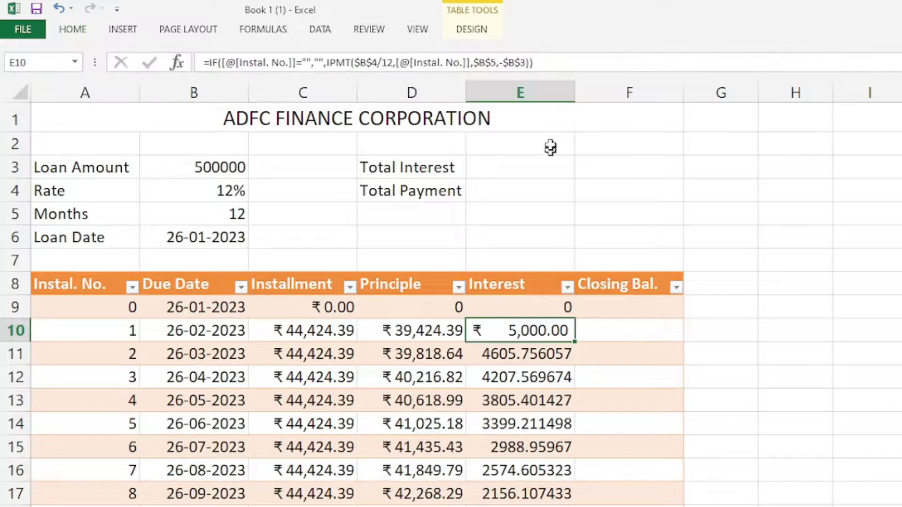
# Apply the Currency number format to the whole of column E
pyautogui.click(522, 90)
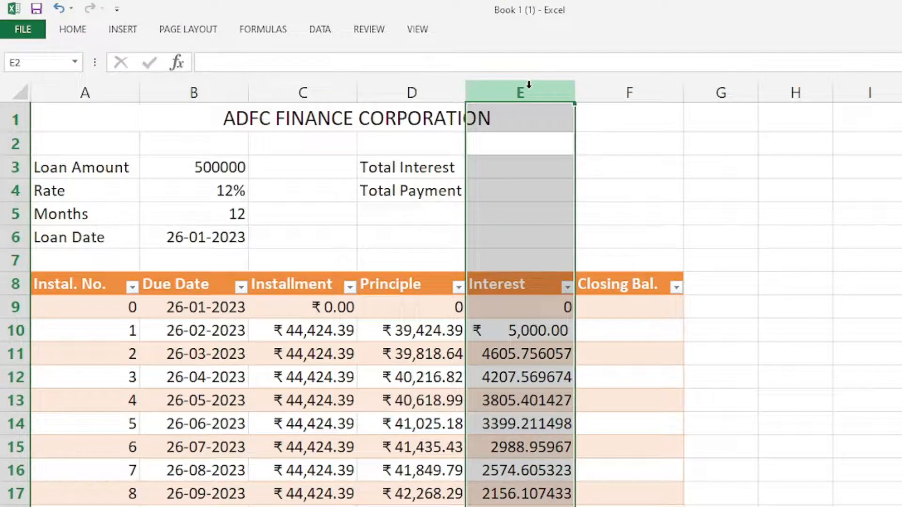
pyautogui.click(73, 29)
pyautogui.click(588, 56)
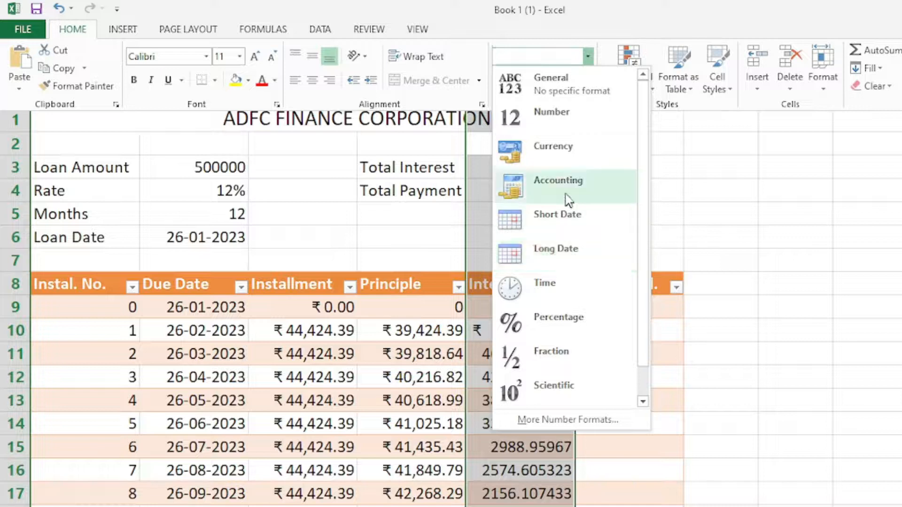
pyautogui.click(566, 150)
pyautogui.click(537, 305)
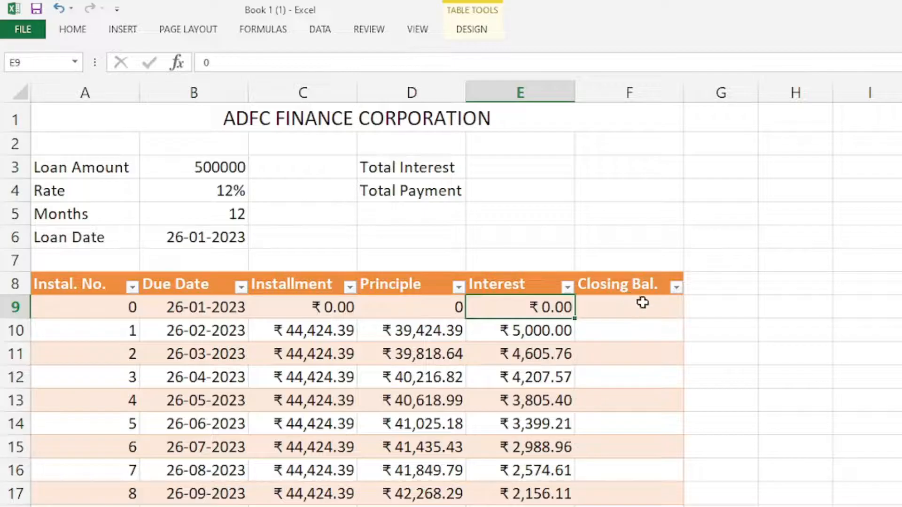
pyautogui.click(649, 306)
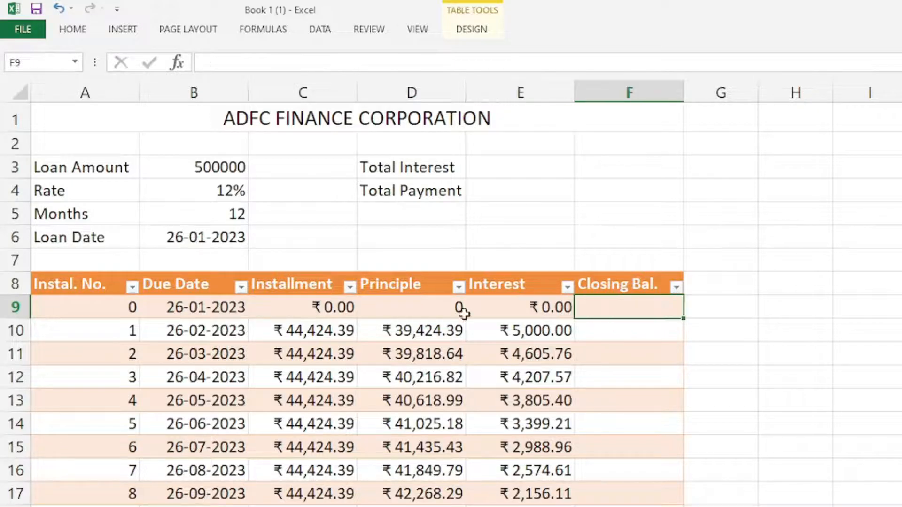
pyautogui.moveTo(193, 310); pyautogui.dragTo(210, 428)
pyautogui.moveTo(533, 312); pyautogui.dragTo(533, 444)
pyautogui.scroll(-3, 539, 406)
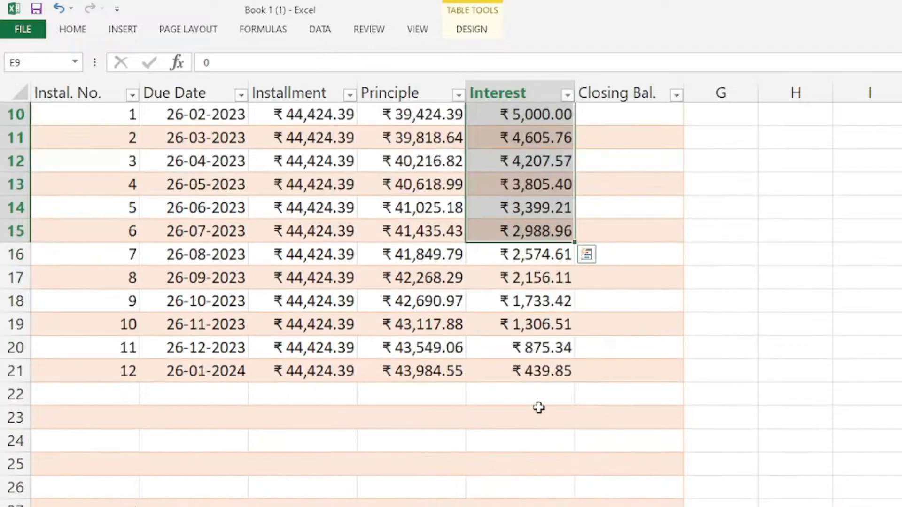
pyautogui.scroll(3, 539, 407)
pyautogui.click(517, 314)
# Enter the formula =B3 in F9 to take the instalment 0 closing balance from the loan amount
pyautogui.click(633, 313)
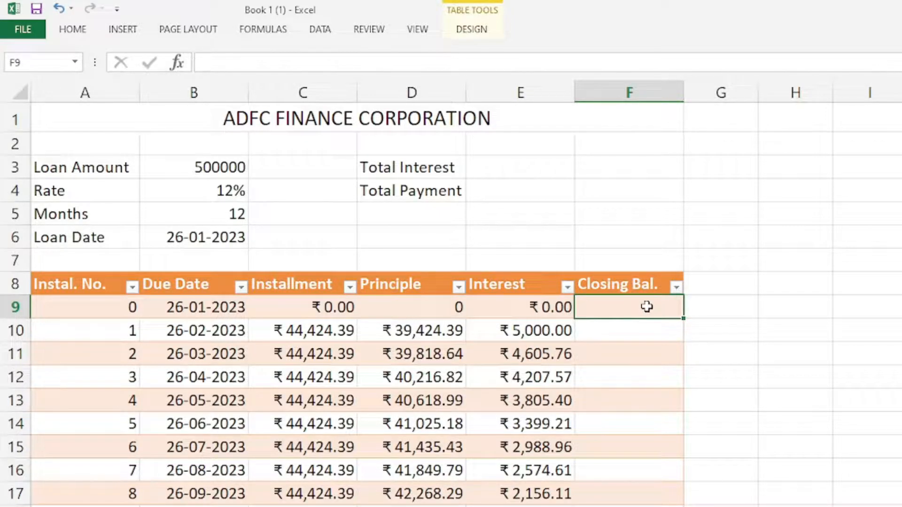
pyautogui.write('=')
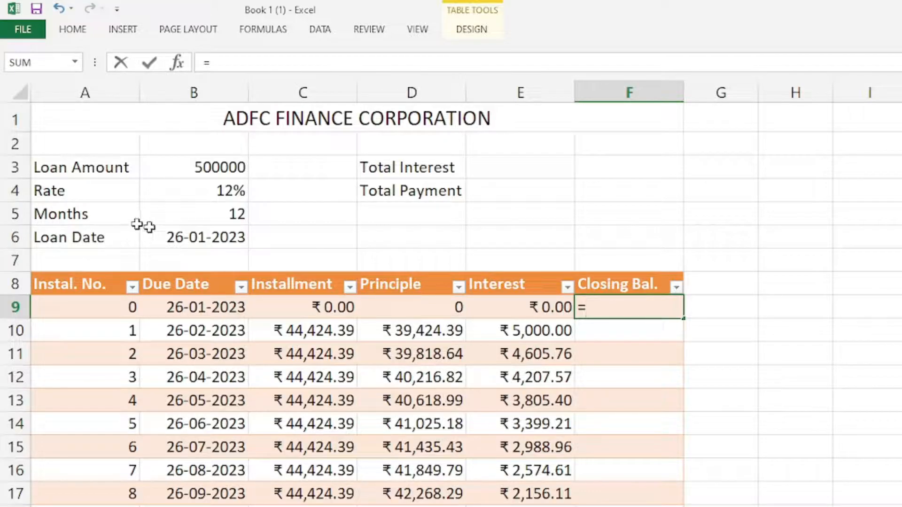
pyautogui.click(194, 167)
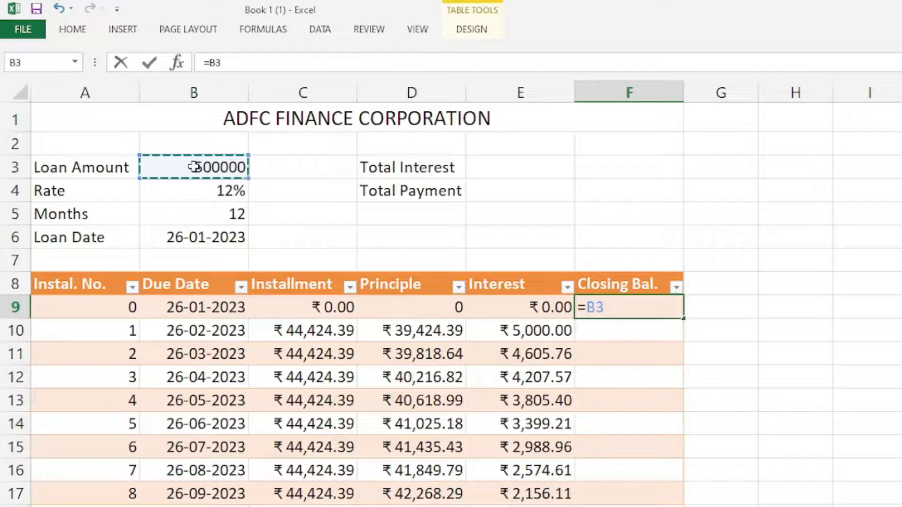
pyautogui.press('Return')
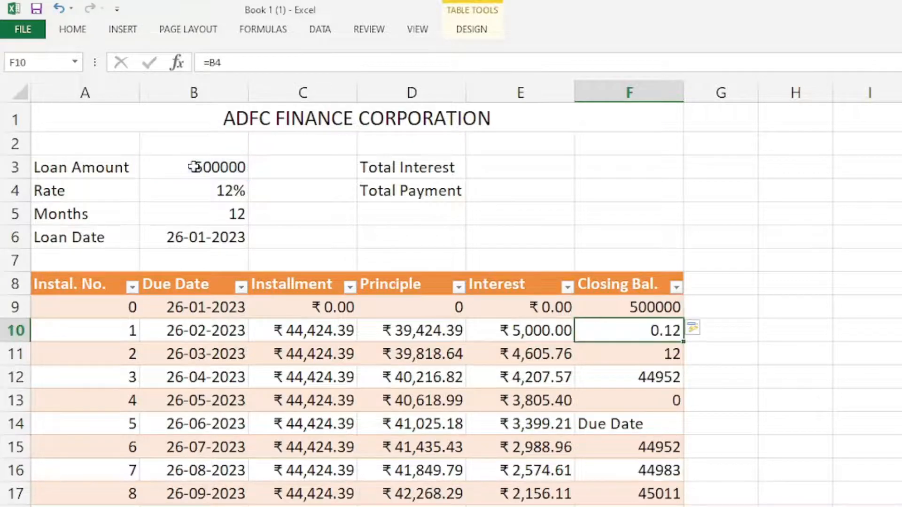
# Undo the automatic fill of the formula in the Closing Bal. cells below F9
pyautogui.click(607, 305)
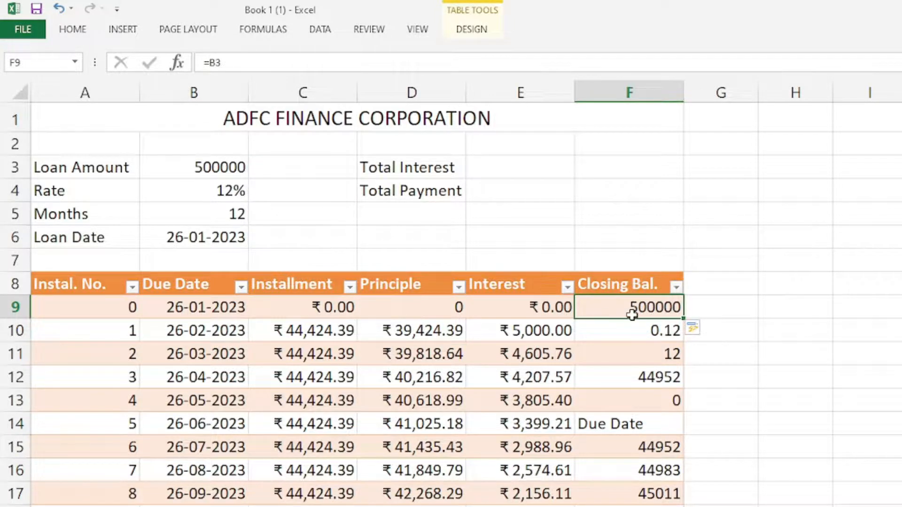
pyautogui.moveTo(653, 332); pyautogui.dragTo(628, 493)
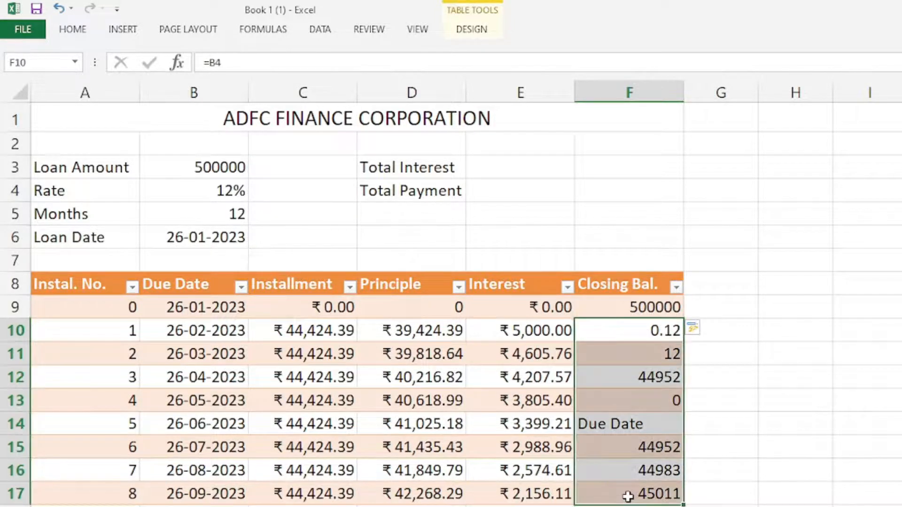
pyautogui.click(654, 446)
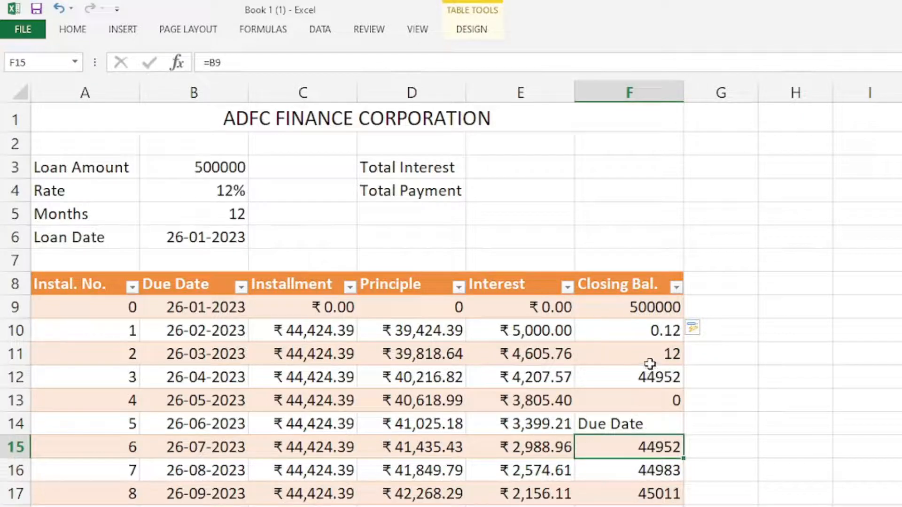
pyautogui.hotkey('ctrl', 'z')
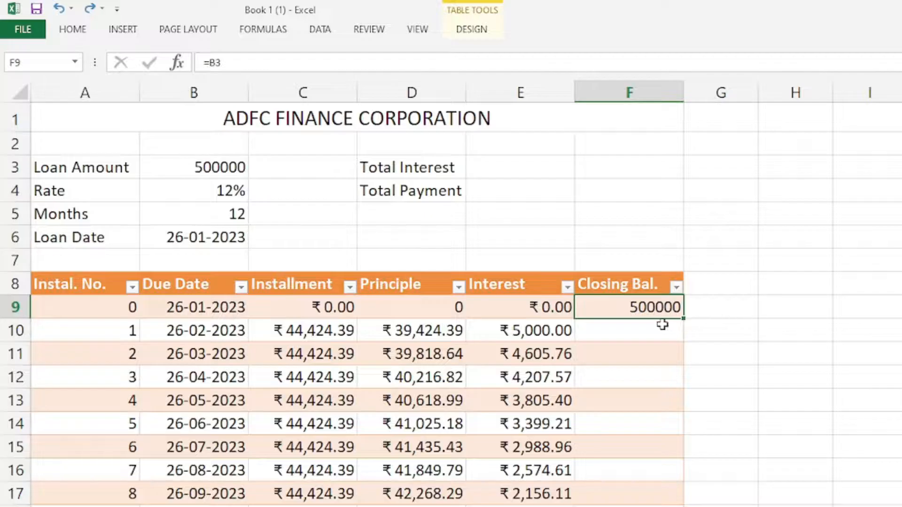
pyautogui.click(662, 324)
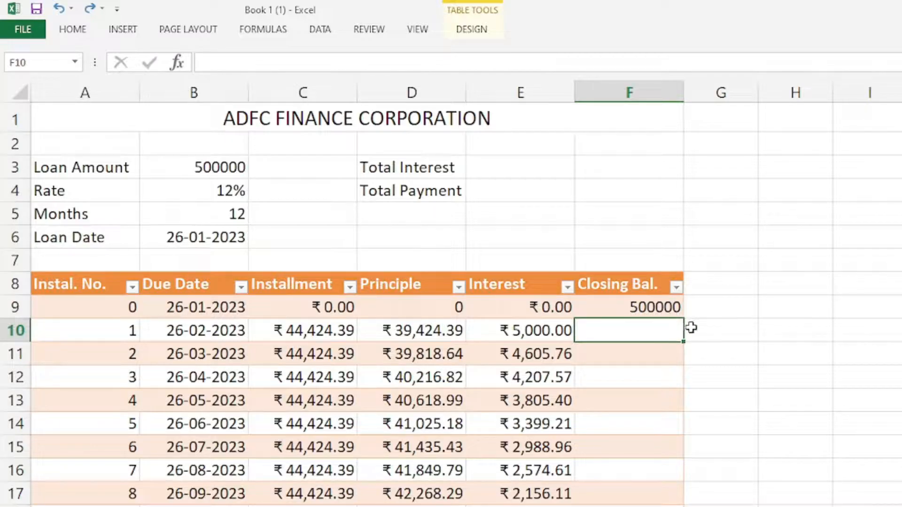
pyautogui.write('=')
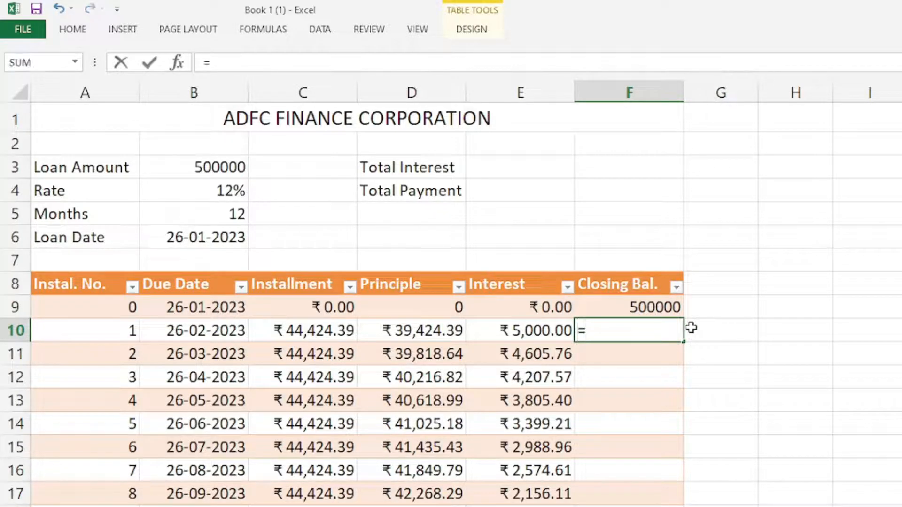
pyautogui.click(657, 306)
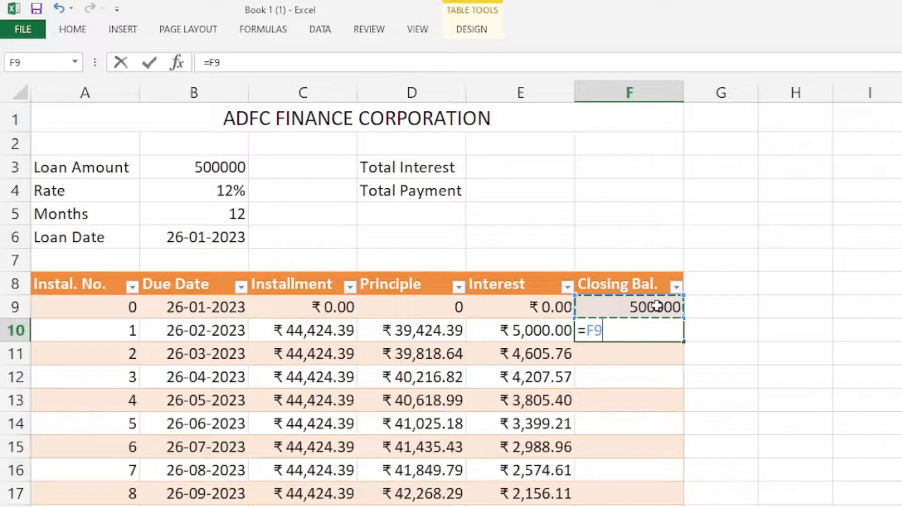
pyautogui.write('-')
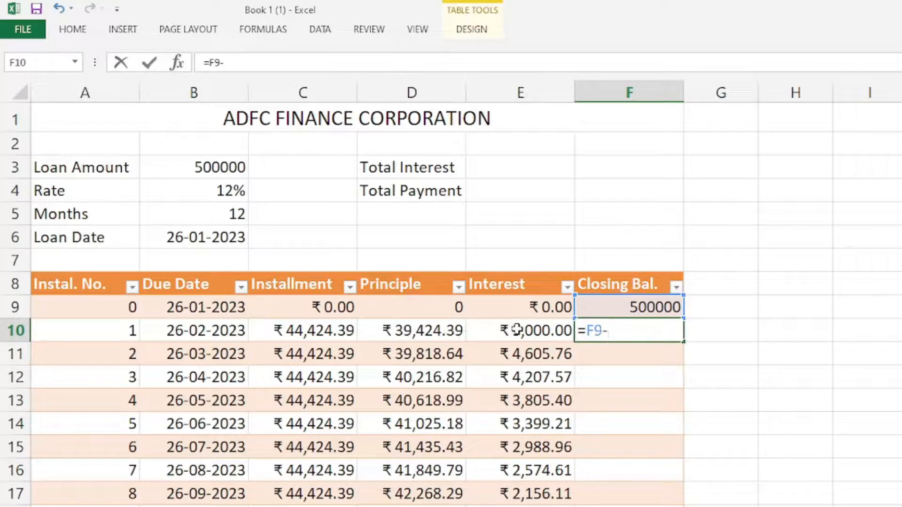
pyautogui.click(407, 330)
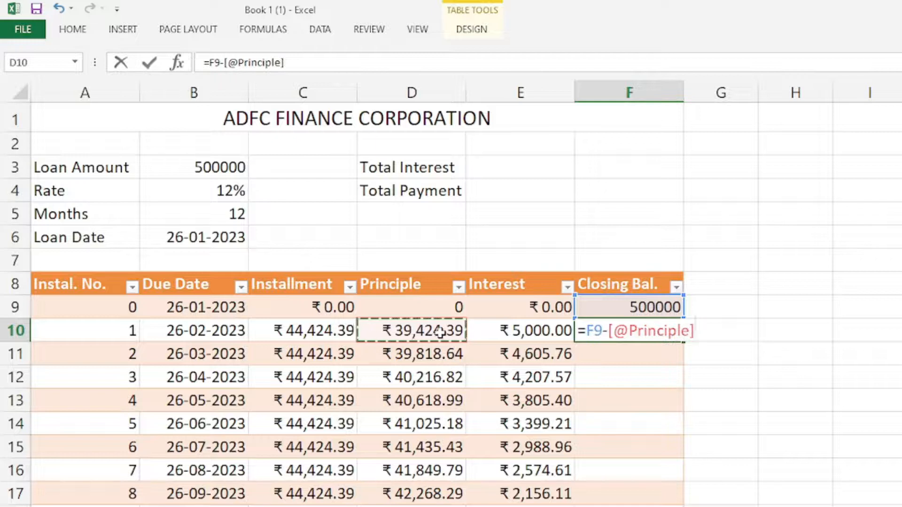
pyautogui.click(631, 337)
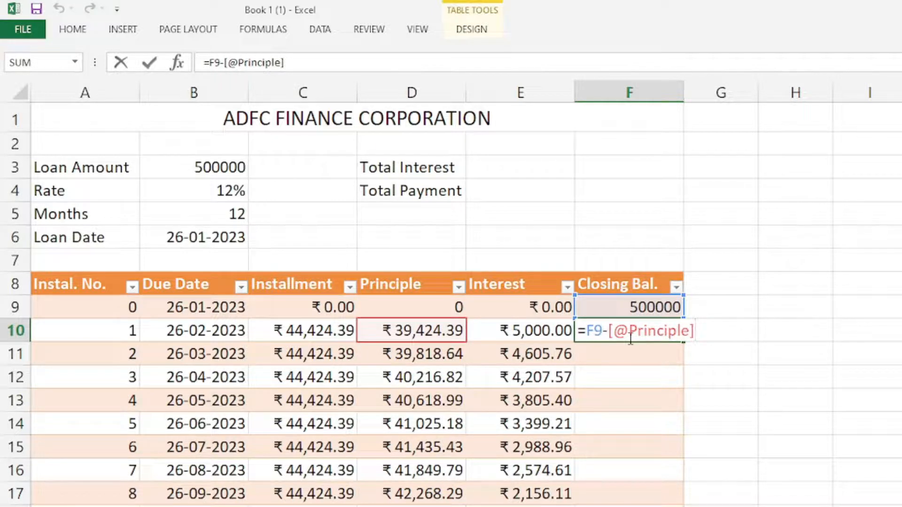
pyautogui.press('Return')
pyautogui.click(617, 333)
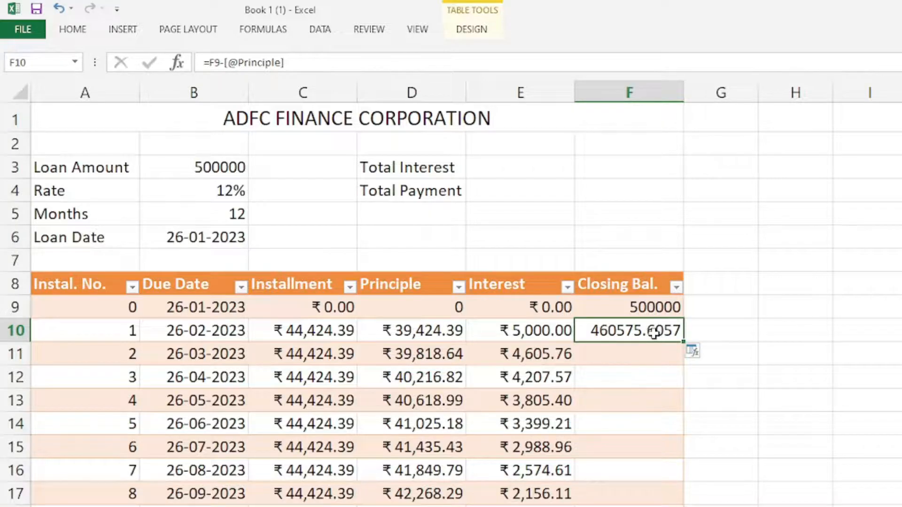
# Apply the Currency number format to the whole of column F
pyautogui.click(631, 93)
pyautogui.click(71, 31)
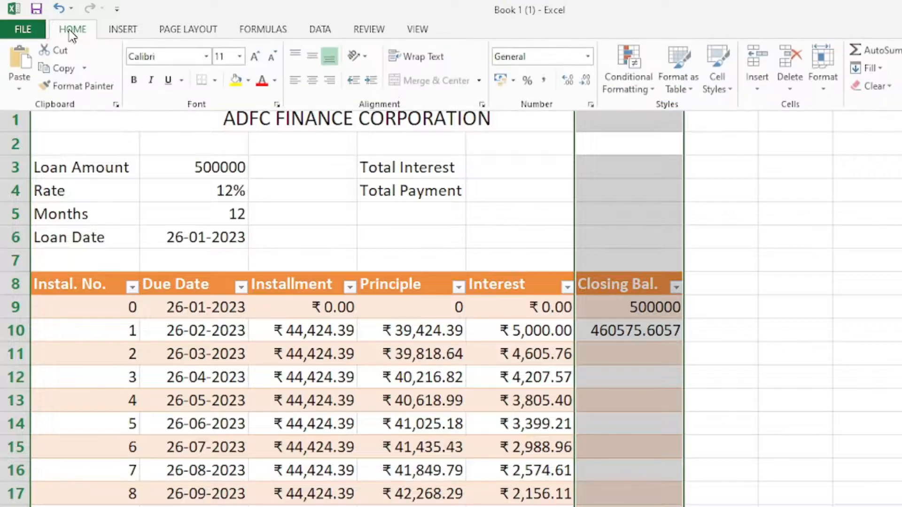
pyautogui.click(587, 57)
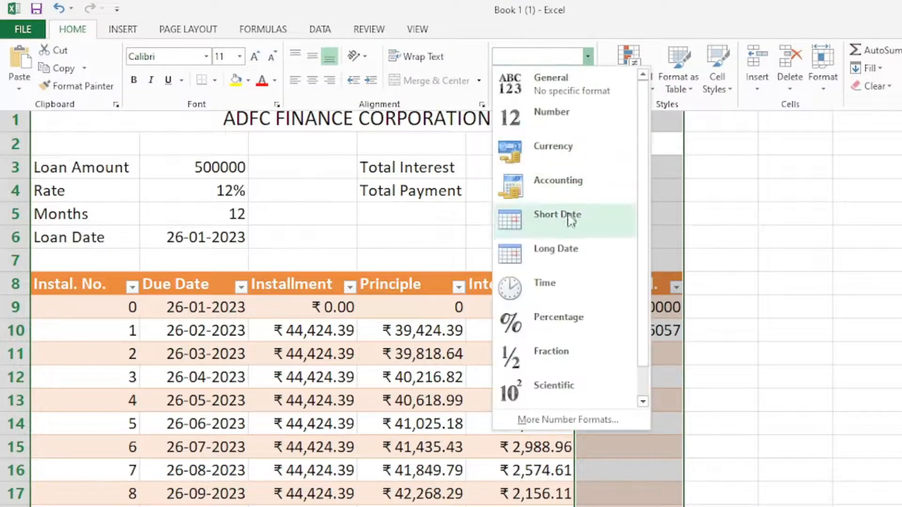
pyautogui.click(556, 157)
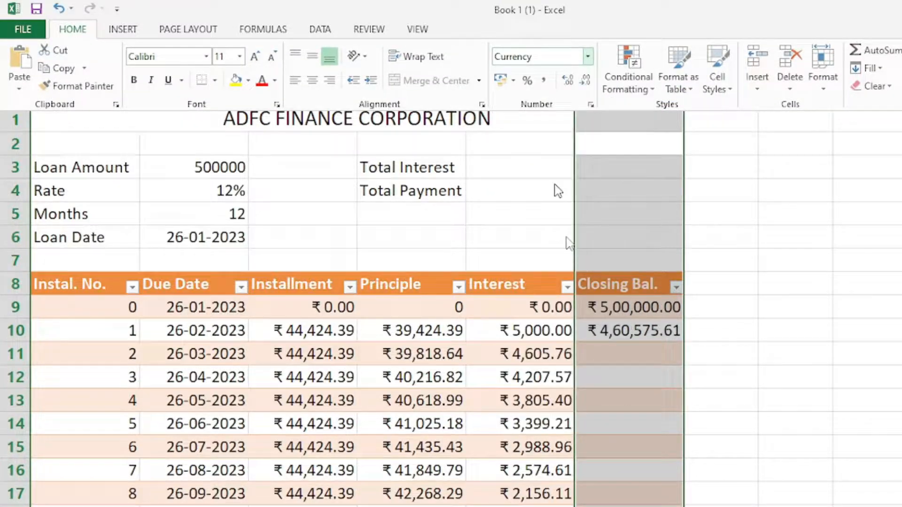
pyautogui.click(626, 356)
# Fill F10's closing balance formula down the rest of the Closing Bal. column
pyautogui.click(629, 328)
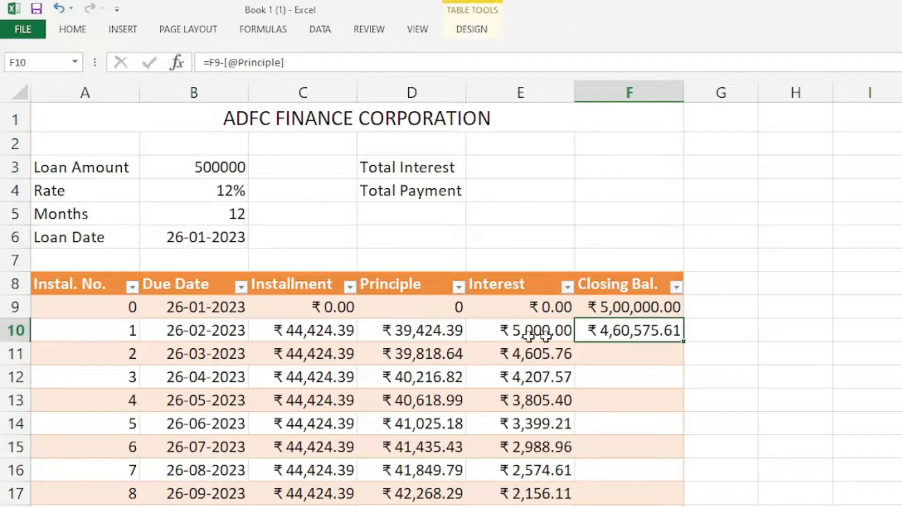
pyautogui.moveTo(75, 329); pyautogui.dragTo(620, 334)
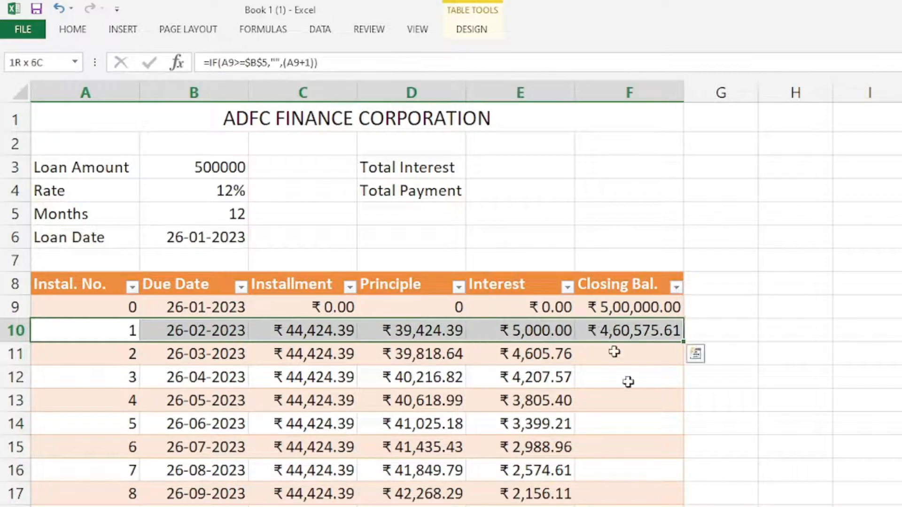
pyautogui.click(628, 399)
pyautogui.click(645, 335)
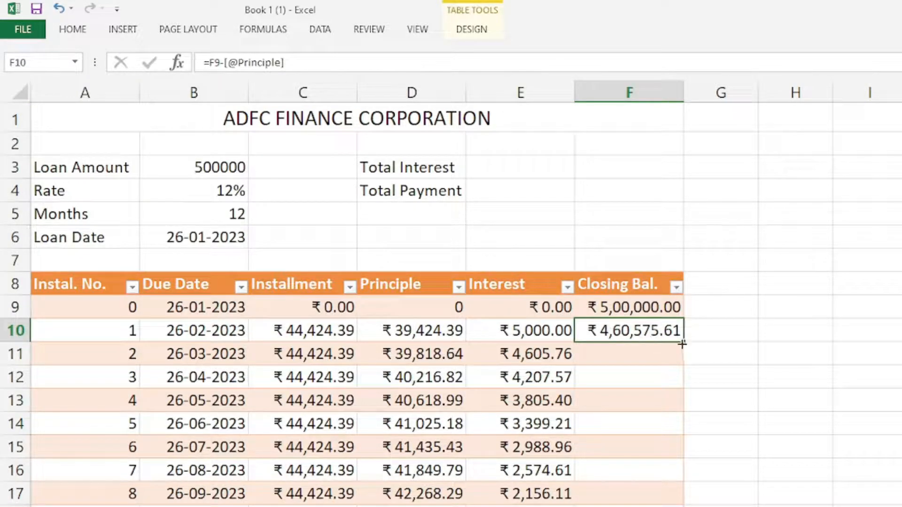
pyautogui.doubleClick(682, 344)
# Examine the filled closing balances down to the final instalment and in the rows below it
pyautogui.click(640, 426)
pyautogui.scroll(-2, 640, 427)
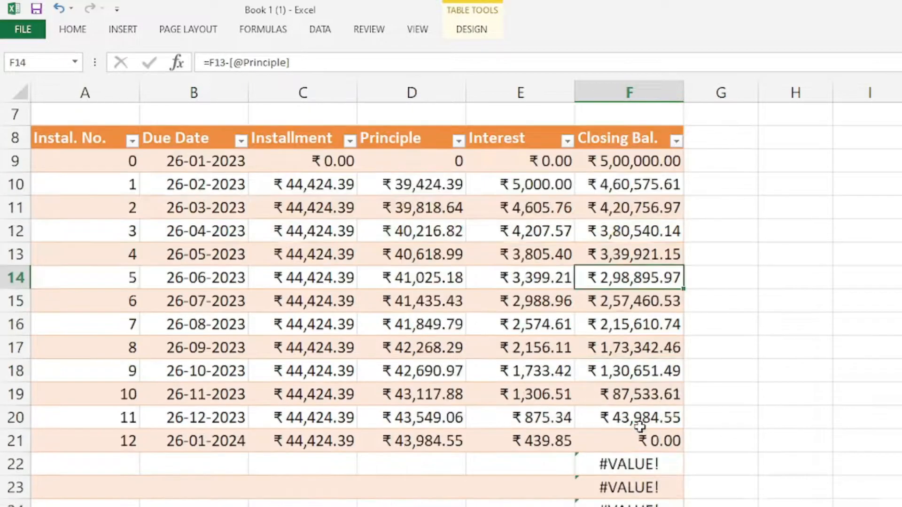
pyautogui.scroll(-2, 640, 426)
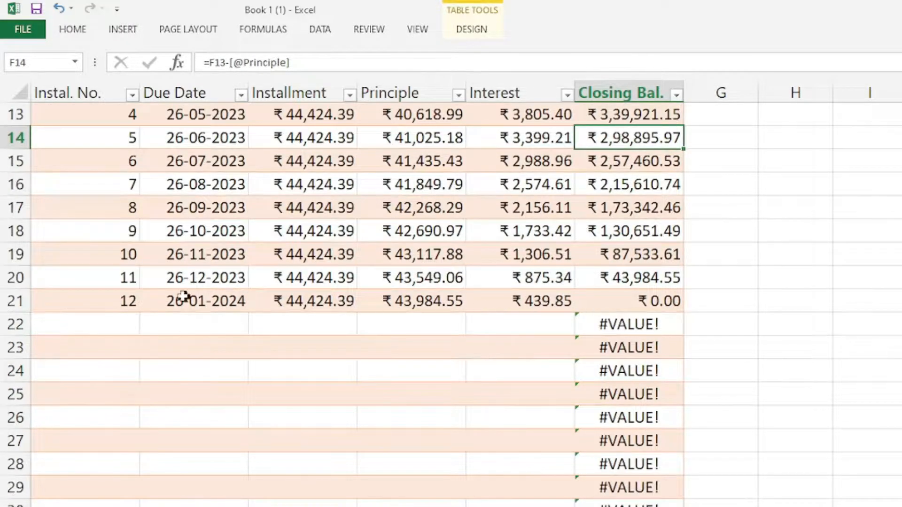
pyautogui.moveTo(114, 298); pyautogui.dragTo(523, 302)
pyautogui.click(547, 317)
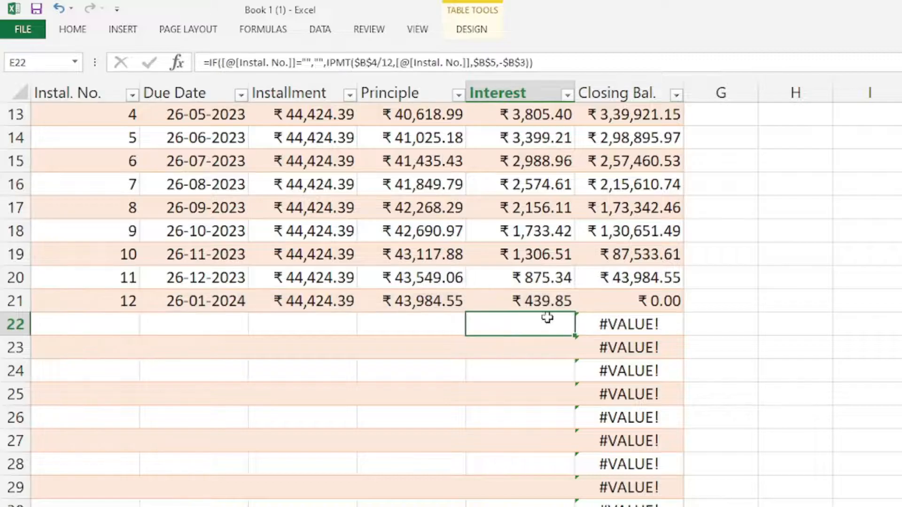
pyautogui.click(636, 300)
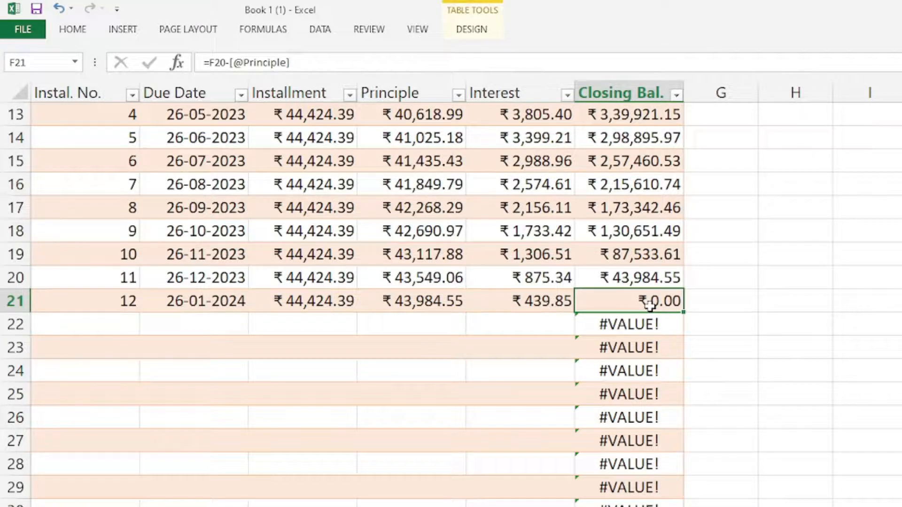
pyautogui.click(641, 324)
pyautogui.click(640, 413)
pyautogui.moveTo(640, 322); pyautogui.dragTo(629, 467)
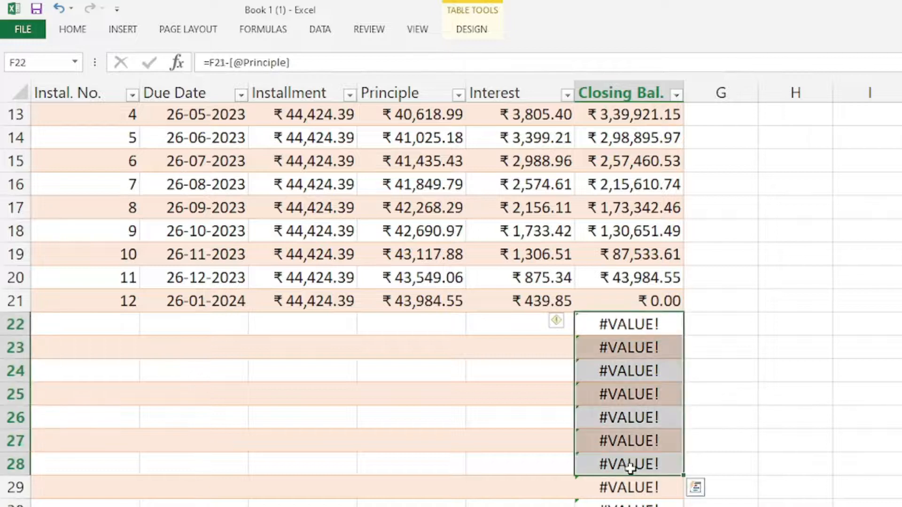
pyautogui.click(643, 355)
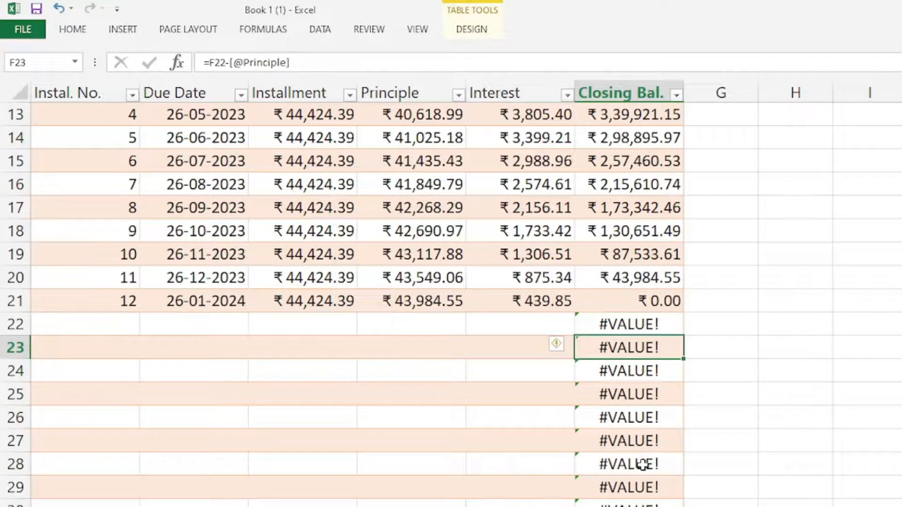
pyautogui.click(632, 418)
pyautogui.click(639, 487)
pyautogui.scroll(-3, 629, 483)
pyautogui.click(630, 483)
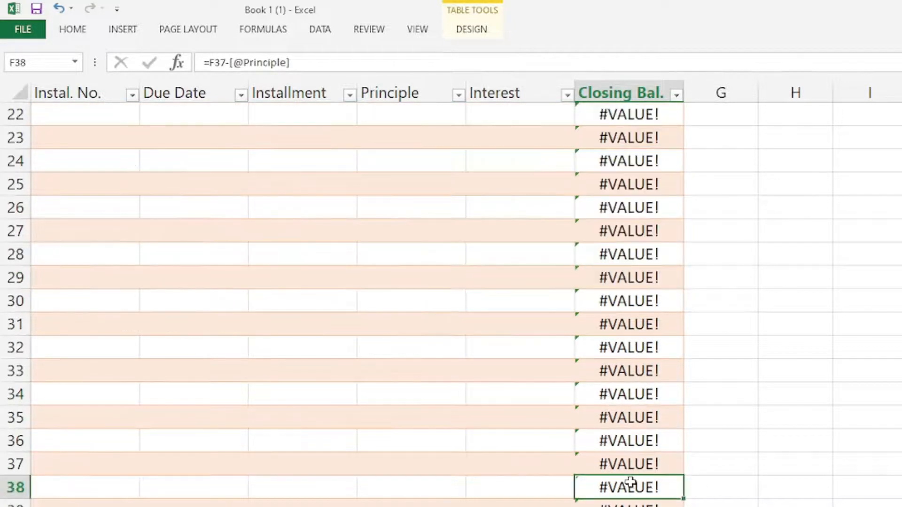
pyautogui.scroll(7, 630, 482)
pyautogui.click(624, 332)
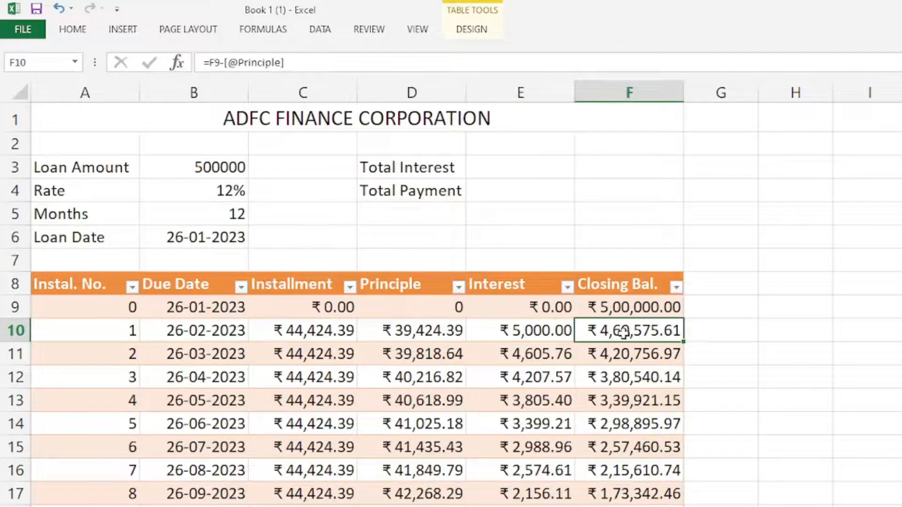
pyautogui.doubleClick(623, 332)
pyautogui.moveTo(586, 328); pyautogui.dragTo(732, 327)
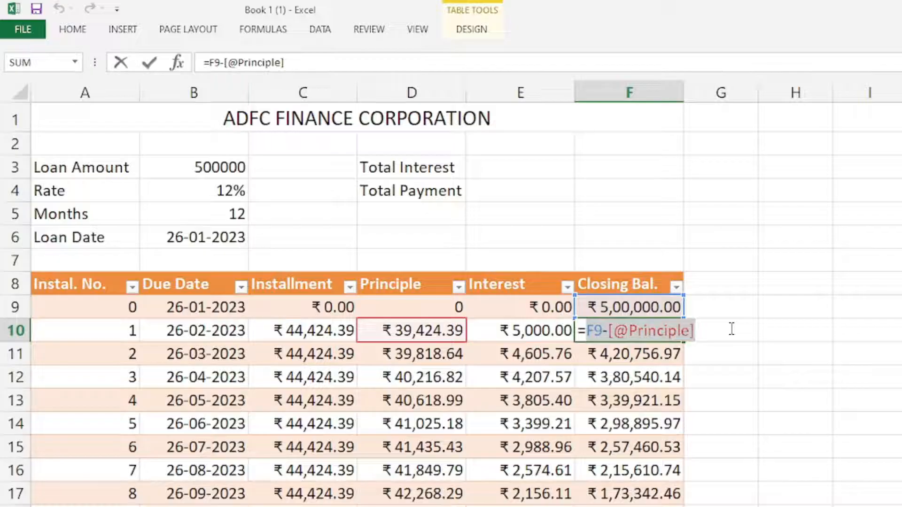
pyautogui.press('BackSpace')
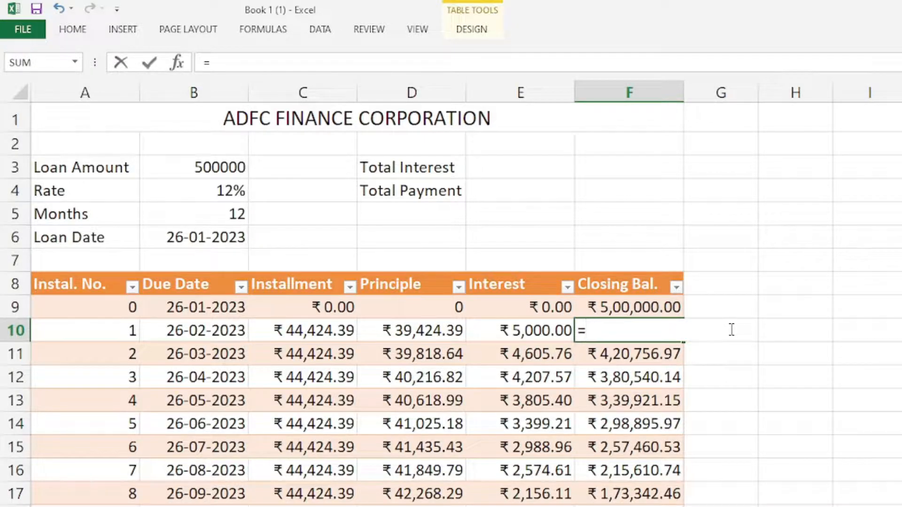
pyautogui.write('if')
pyautogui.press('Tab')
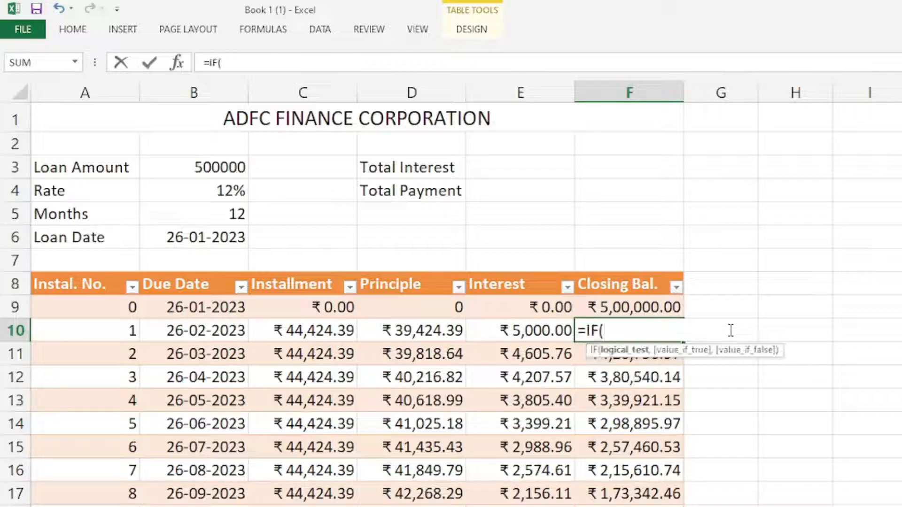
pyautogui.click(97, 330)
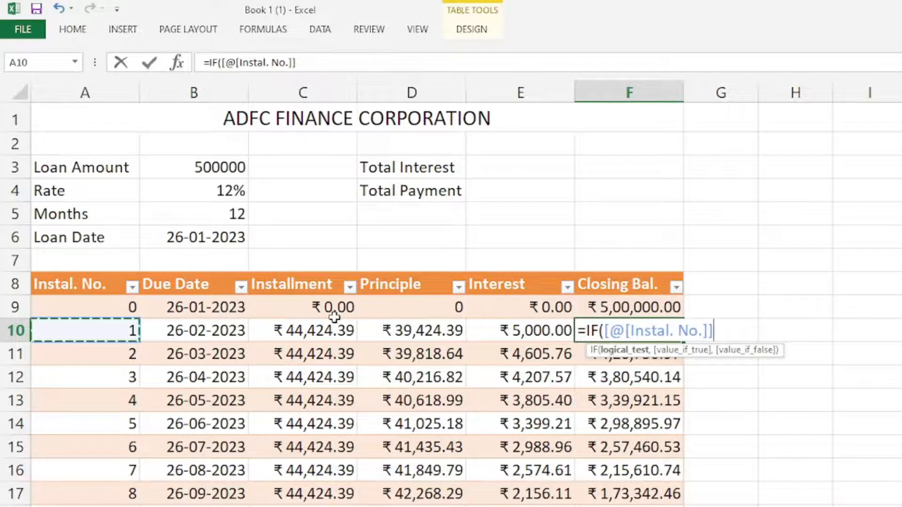
pyautogui.write('=')
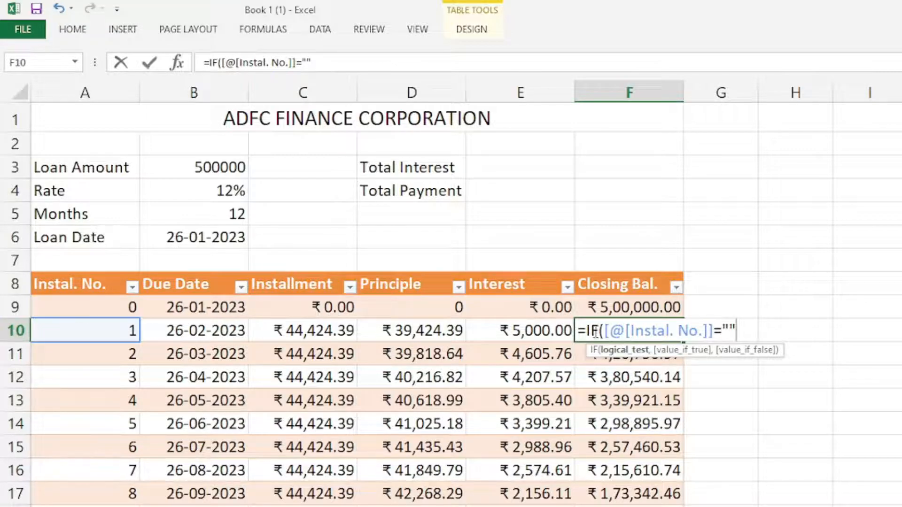
pyautogui.write('"",')
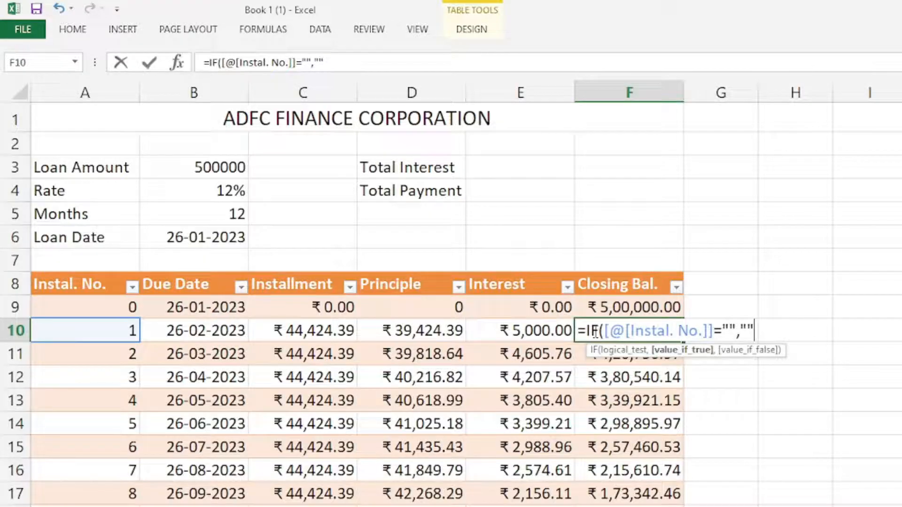
pyautogui.write('"",')
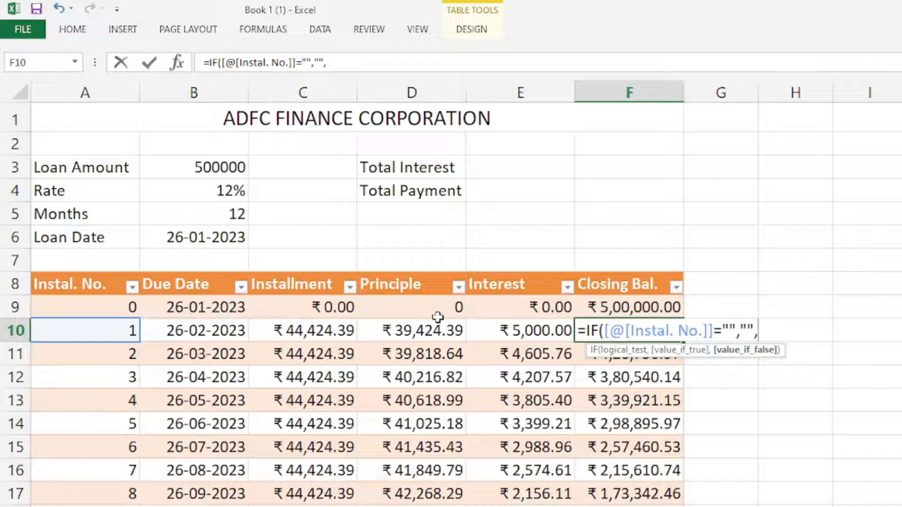
pyautogui.write('F9-')
pyautogui.click(437, 319)
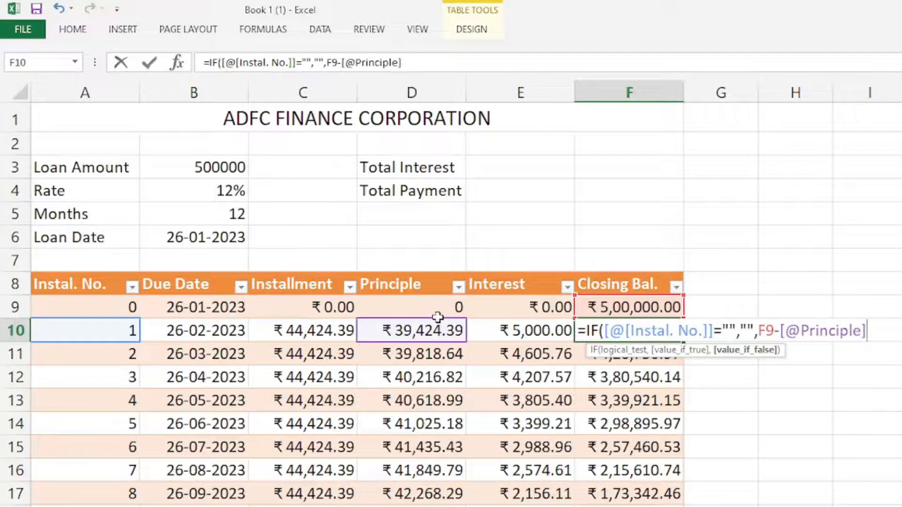
pyautogui.press('Return')
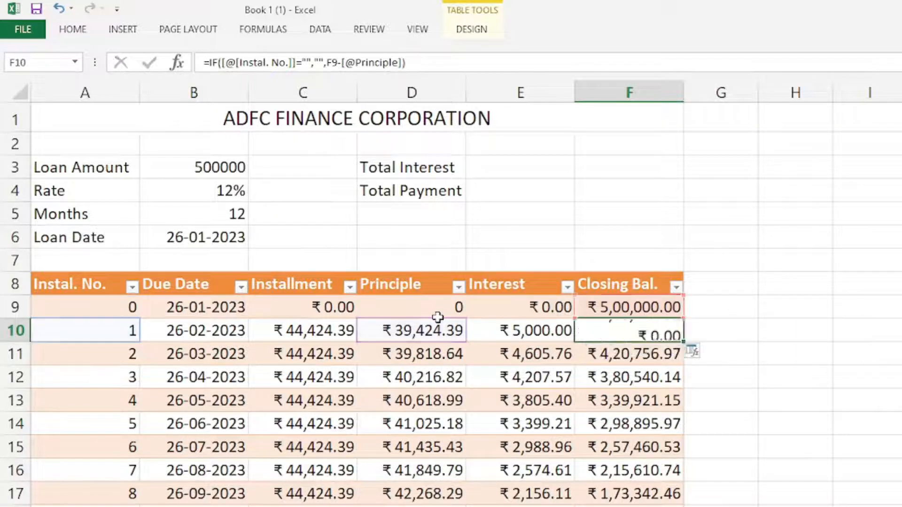
# Fill F10's revised formula down the rest of the Closing Bal. column and check the rows below the final instalment
pyautogui.click(651, 335)
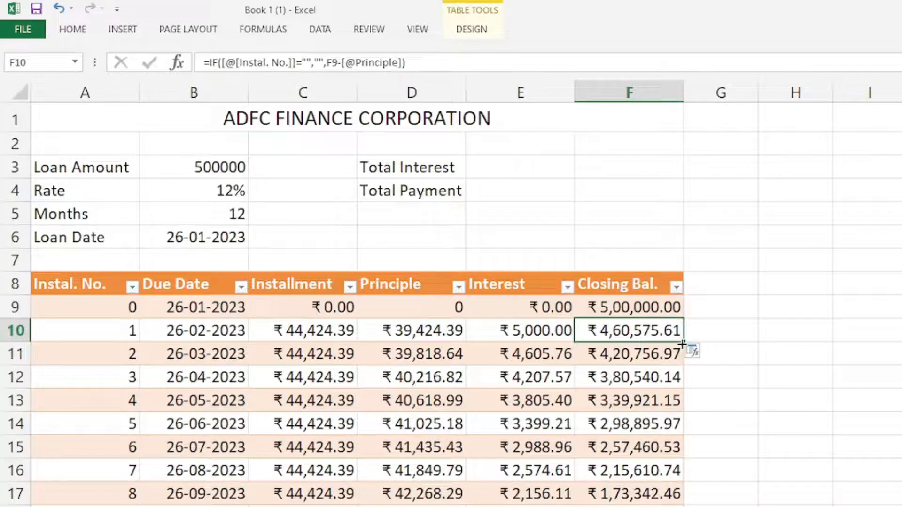
pyautogui.doubleClick(685, 341)
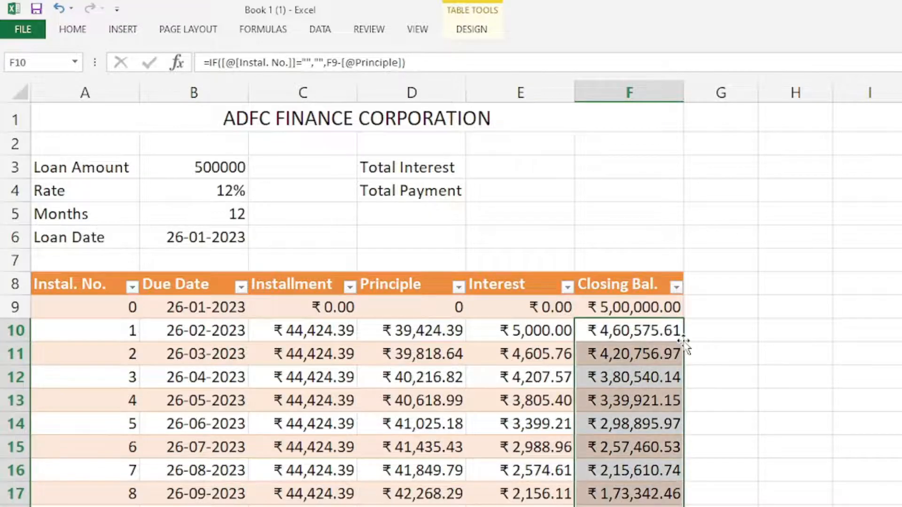
pyautogui.scroll(-6, 685, 347)
pyautogui.click(652, 294)
pyautogui.moveTo(648, 184); pyautogui.dragTo(636, 474)
pyautogui.moveTo(107, 187); pyautogui.dragTo(105, 373)
pyautogui.moveTo(650, 185); pyautogui.dragTo(636, 423)
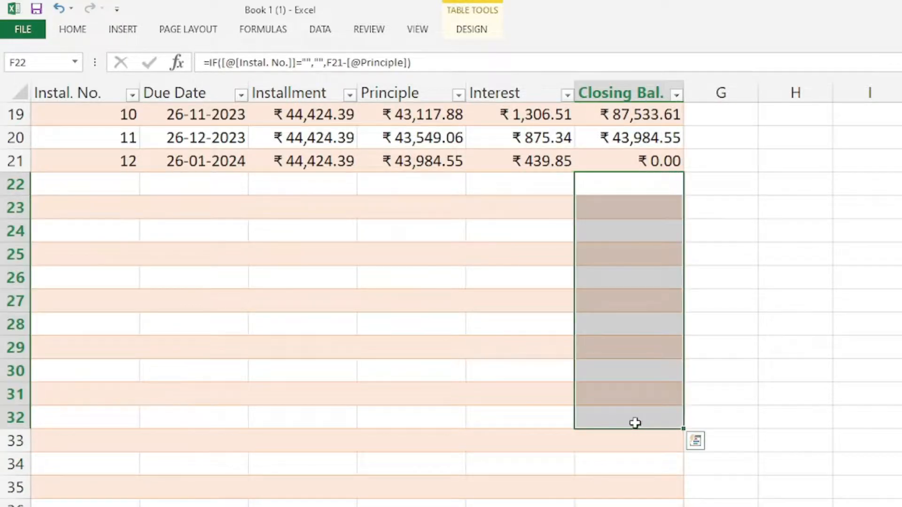
pyautogui.click(521, 347)
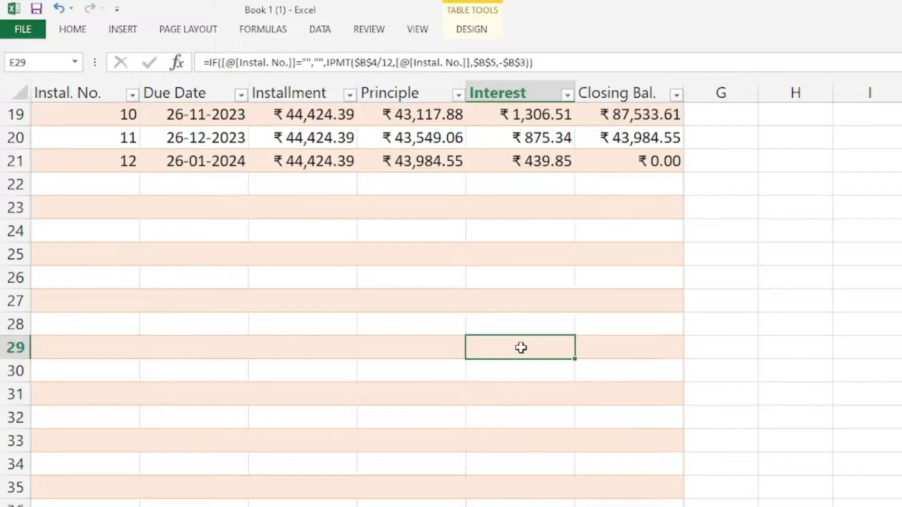
pyautogui.scroll(6, 520, 347)
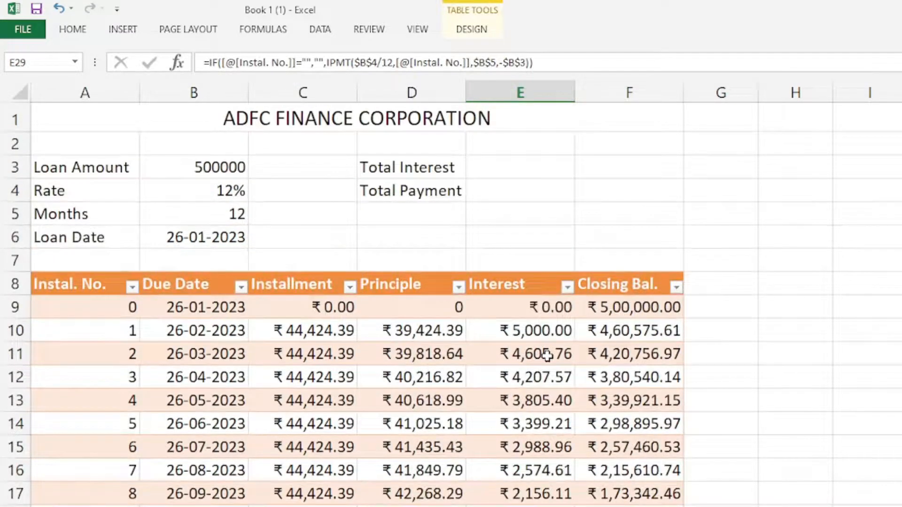
pyautogui.click(503, 376)
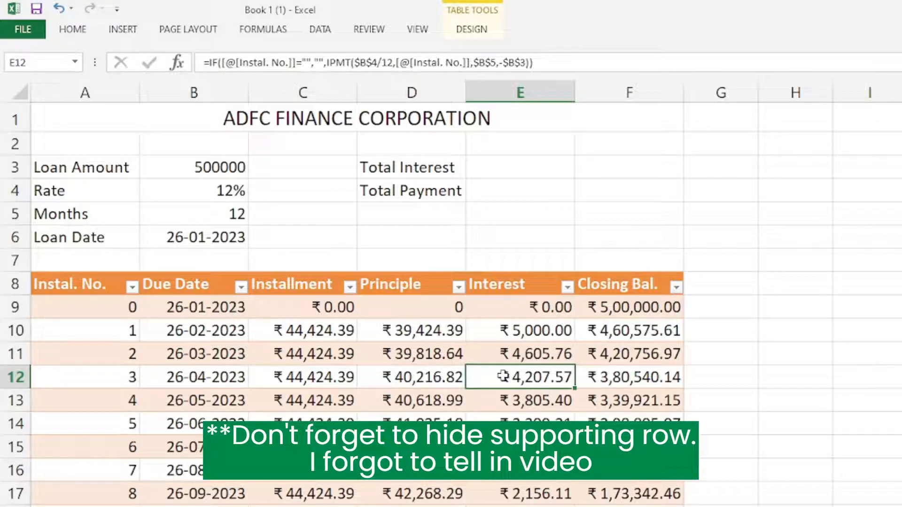
pyautogui.click(596, 351)
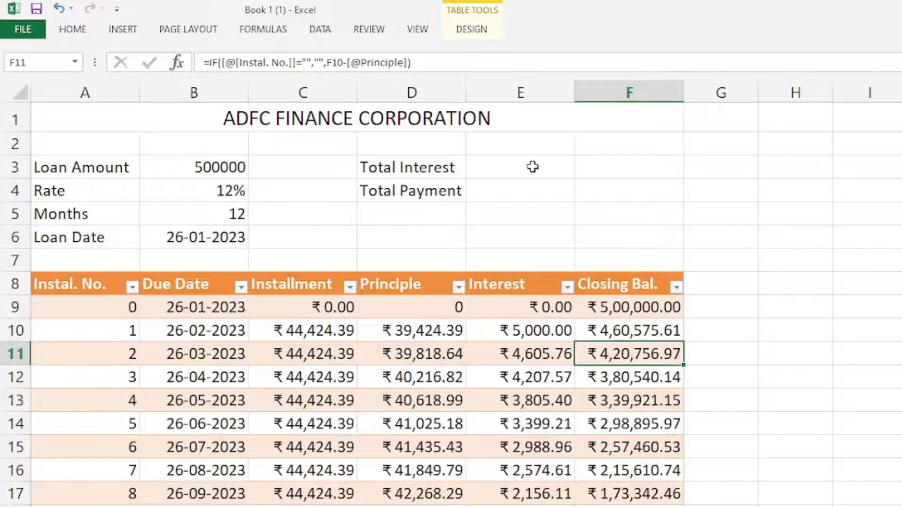
pyautogui.moveTo(532, 167); pyautogui.dragTo(627, 170)
pyautogui.moveTo(533, 189); pyautogui.dragTo(612, 193)
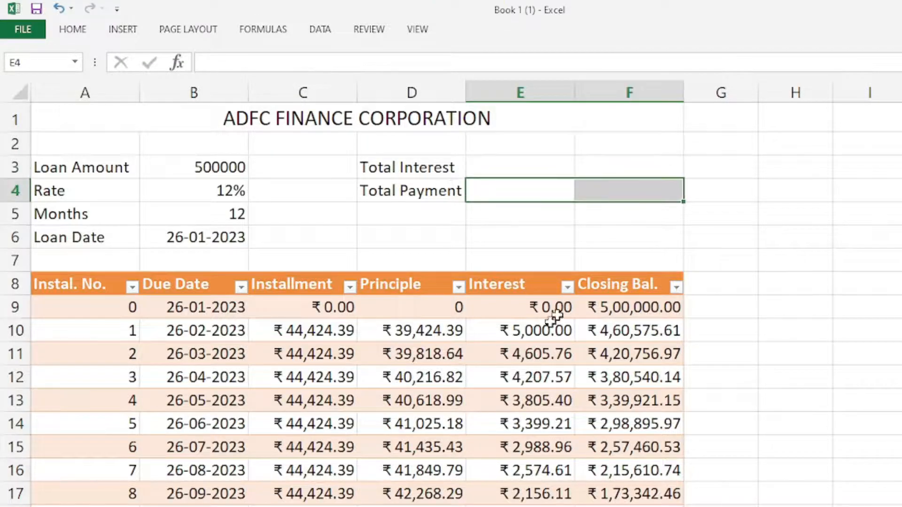
pyautogui.click(376, 314)
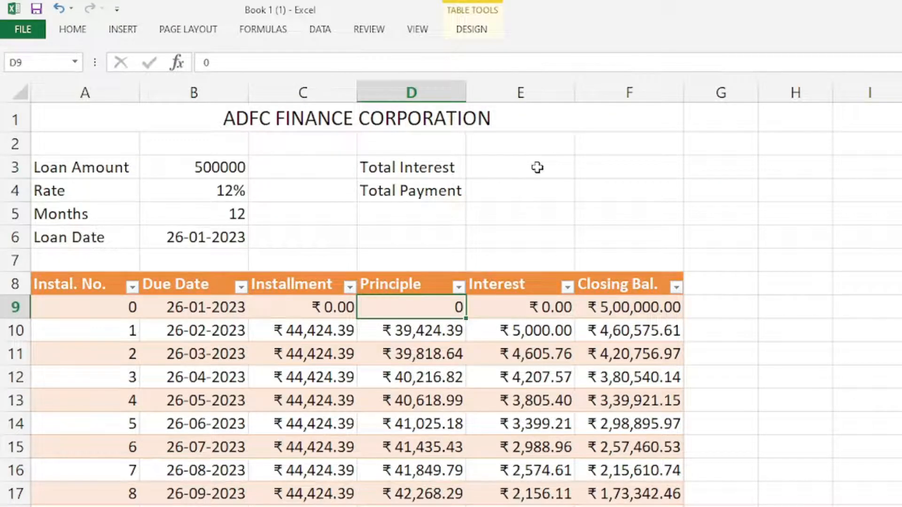
pyautogui.moveTo(521, 164); pyautogui.dragTo(596, 160)
pyautogui.moveTo(530, 190); pyautogui.dragTo(584, 193)
pyautogui.moveTo(550, 169); pyautogui.dragTo(602, 165)
pyautogui.click(552, 190)
pyautogui.moveTo(552, 190); pyautogui.dragTo(592, 190)
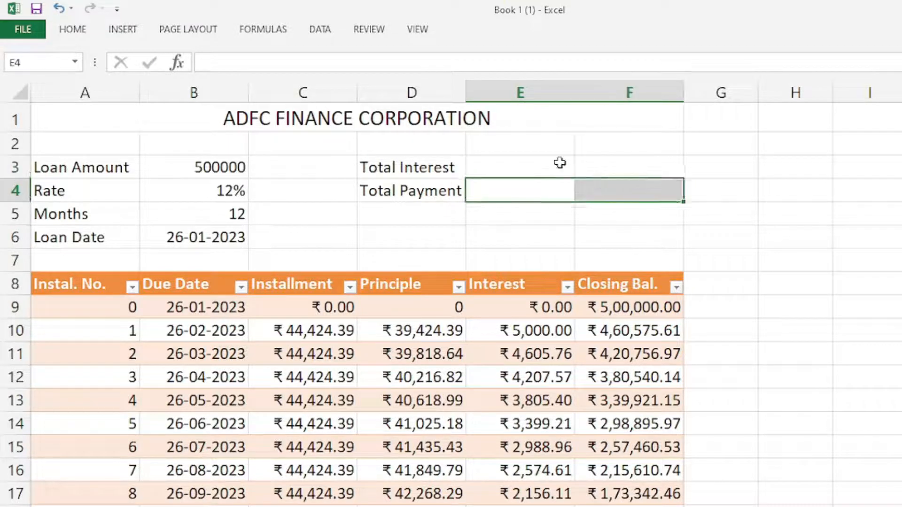
pyautogui.moveTo(559, 163); pyautogui.dragTo(596, 163)
pyautogui.moveTo(551, 190); pyautogui.dragTo(603, 187)
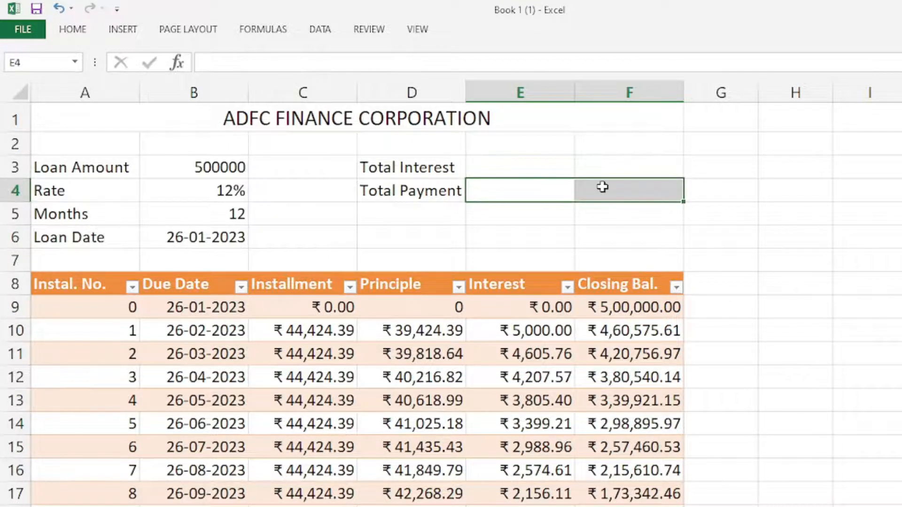
# Merge and center E3:F3 beside Total Interest, and likewise E4:F4 beside Total Payment
pyautogui.moveTo(552, 168); pyautogui.dragTo(593, 168)
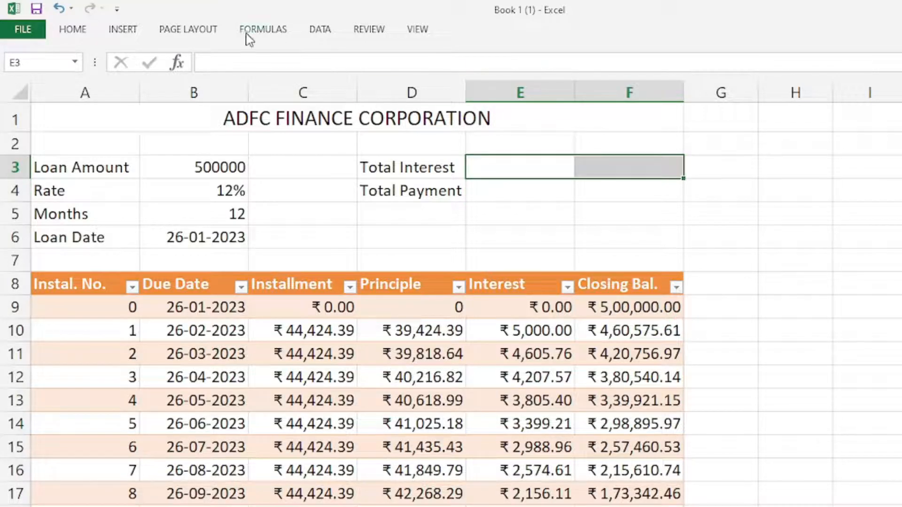
pyautogui.click(72, 29)
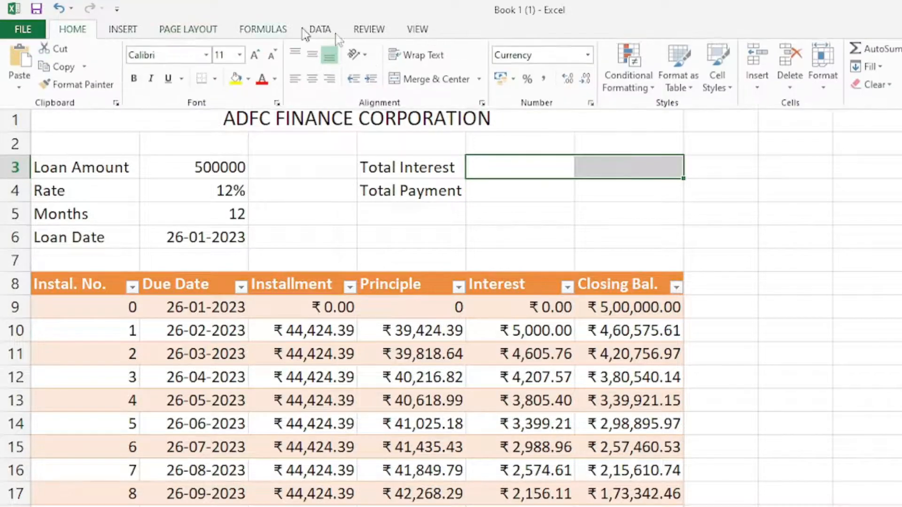
pyautogui.click(428, 85)
pyautogui.moveTo(556, 192); pyautogui.dragTo(590, 187)
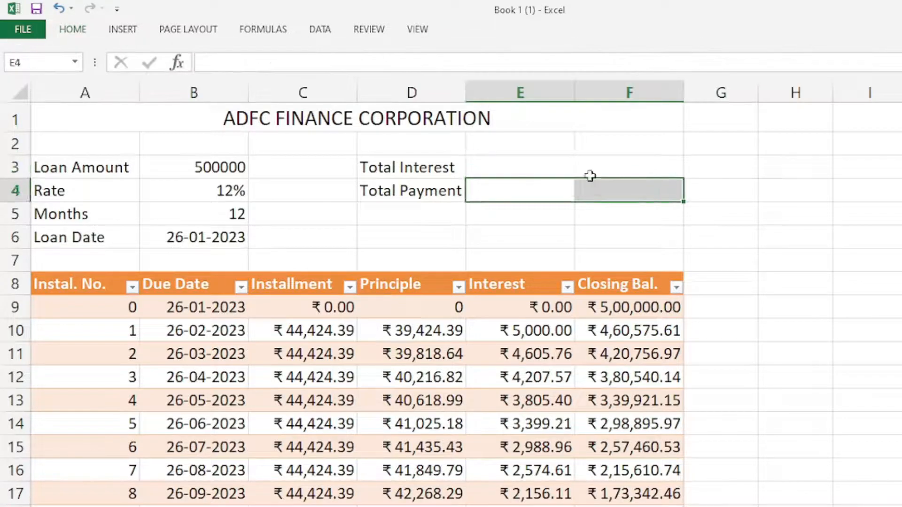
pyautogui.click(72, 29)
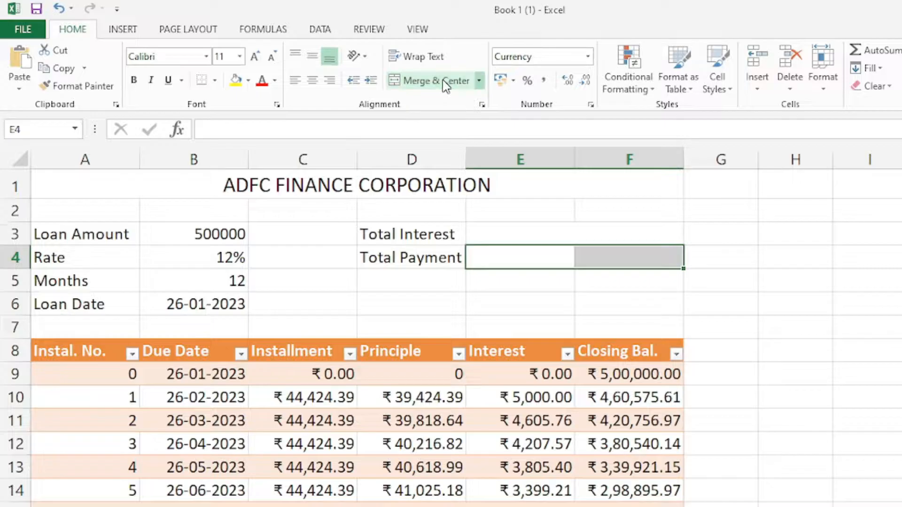
pyautogui.click(399, 81)
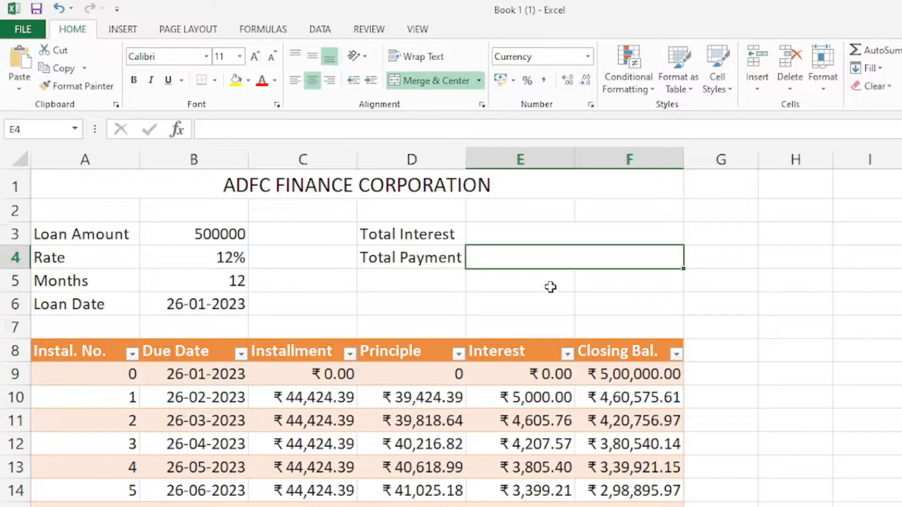
# Merge columns B and C across, row by row, for the loan detail values in B3:C6
pyautogui.moveTo(201, 231); pyautogui.dragTo(283, 299)
pyautogui.click(401, 298)
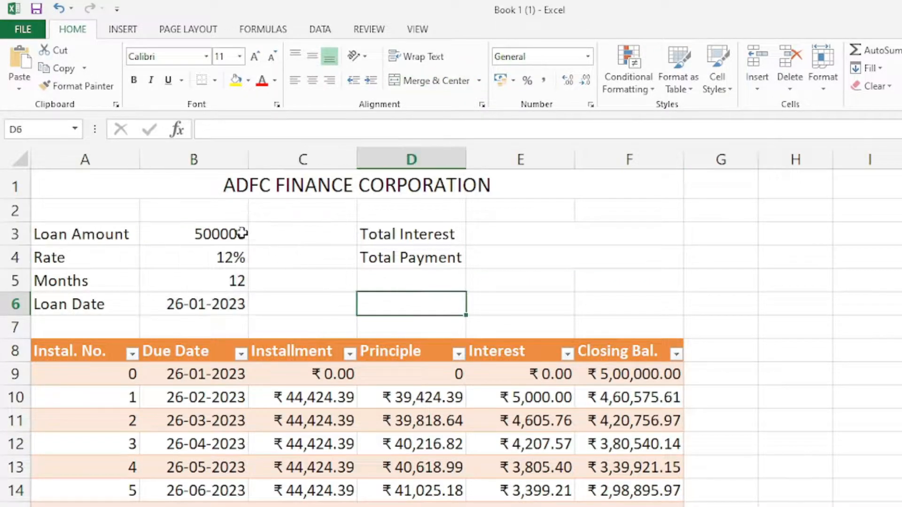
pyautogui.moveTo(240, 231); pyautogui.dragTo(277, 226)
pyautogui.moveTo(202, 254); pyautogui.dragTo(282, 256)
pyautogui.moveTo(193, 278); pyautogui.dragTo(264, 277)
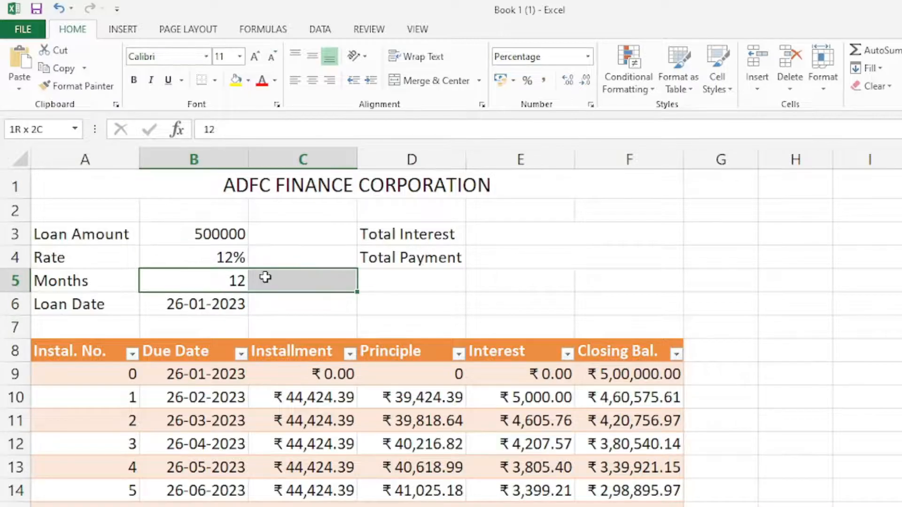
pyautogui.moveTo(197, 301); pyautogui.dragTo(292, 302)
pyautogui.moveTo(229, 232); pyautogui.dragTo(282, 298)
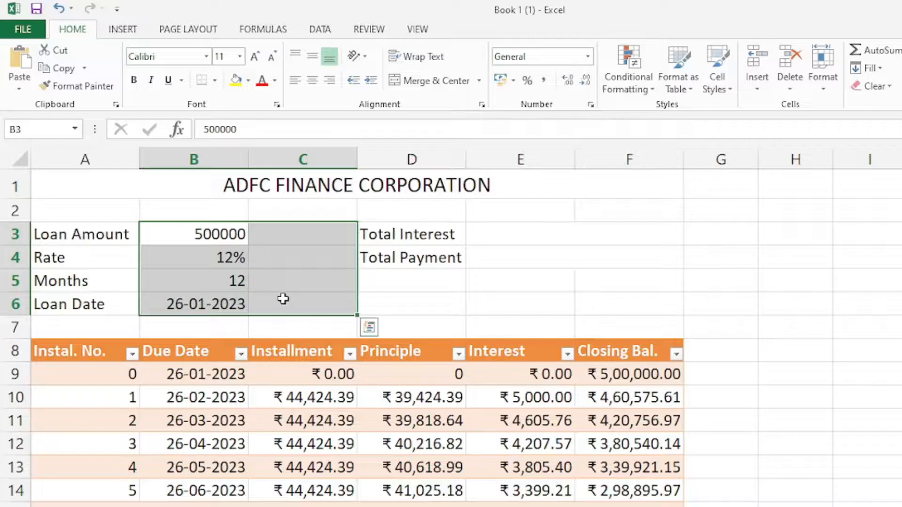
pyautogui.click(480, 83)
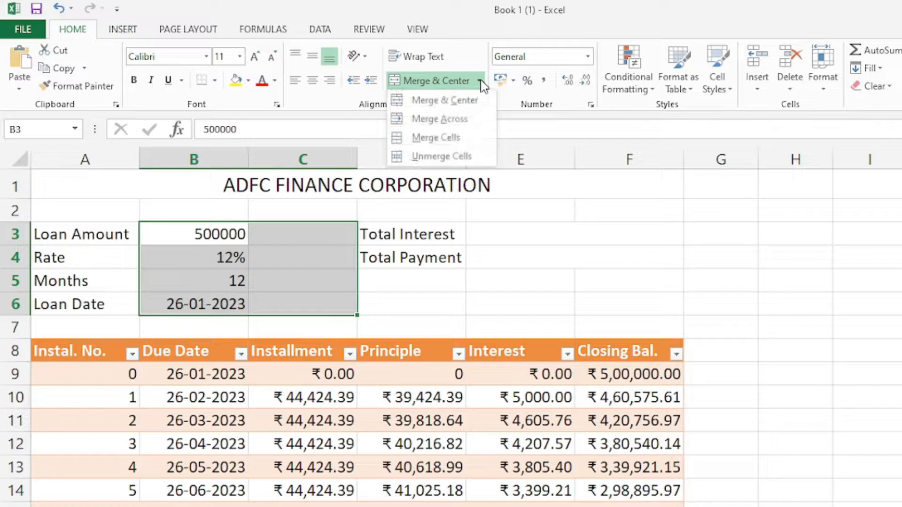
pyautogui.click(475, 121)
# Check one by one the merged cells holding the loan amount, rate, months and loan date
pyautogui.press('Down')
pyautogui.press('Down')
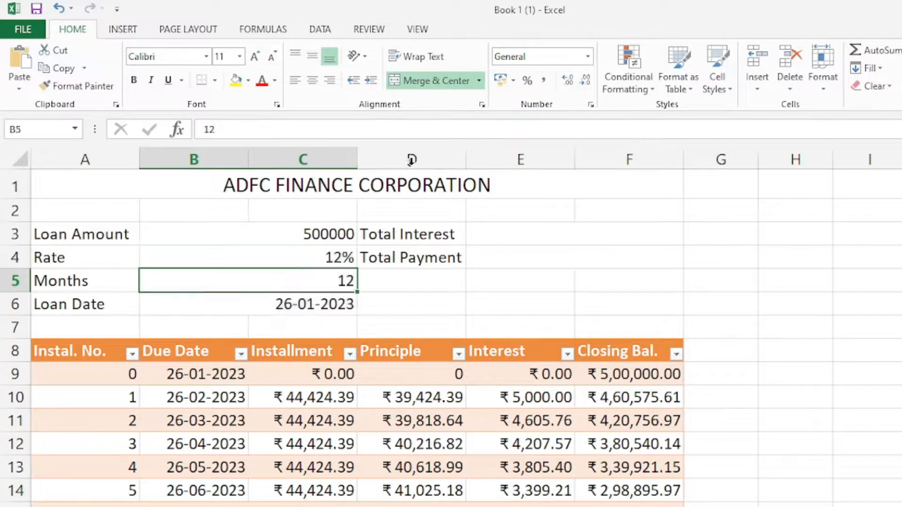
pyautogui.click(275, 233)
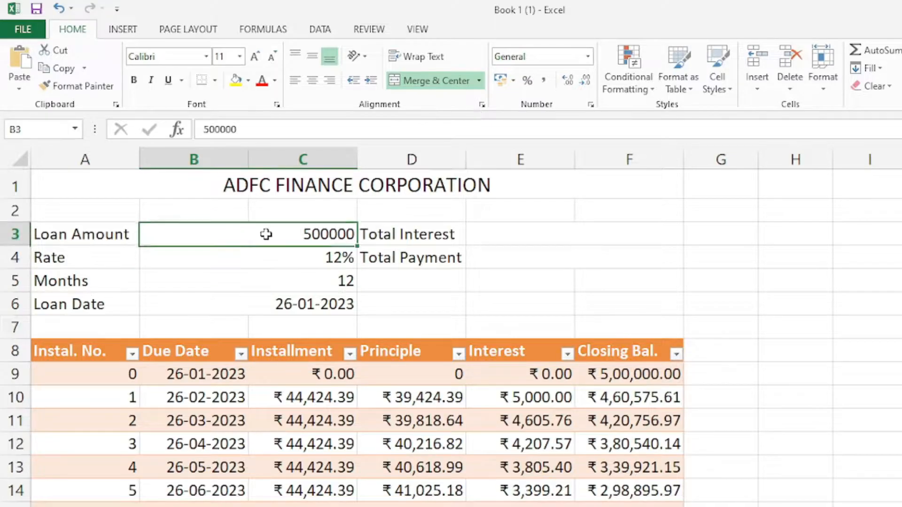
pyautogui.click(286, 261)
pyautogui.click(282, 280)
pyautogui.click(288, 303)
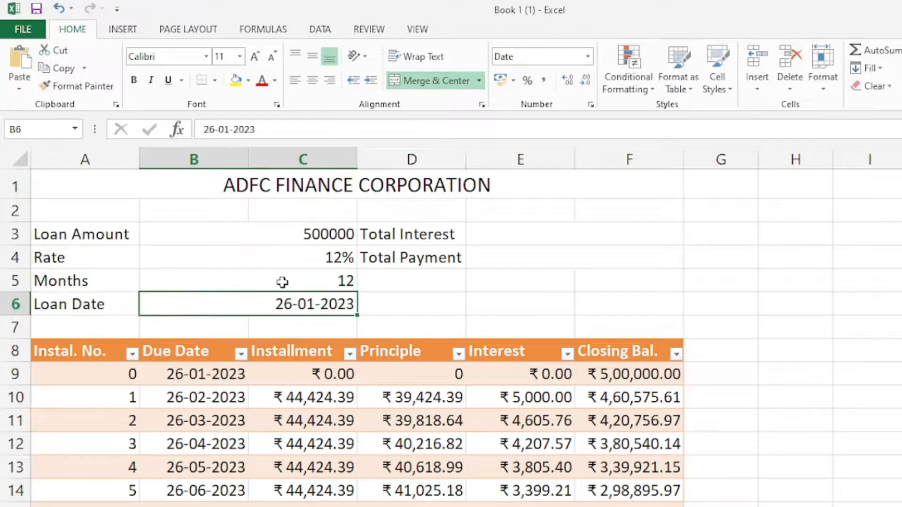
pyautogui.click(282, 281)
pyautogui.click(277, 255)
pyautogui.click(272, 238)
pyautogui.click(274, 258)
pyautogui.click(278, 282)
pyautogui.click(280, 304)
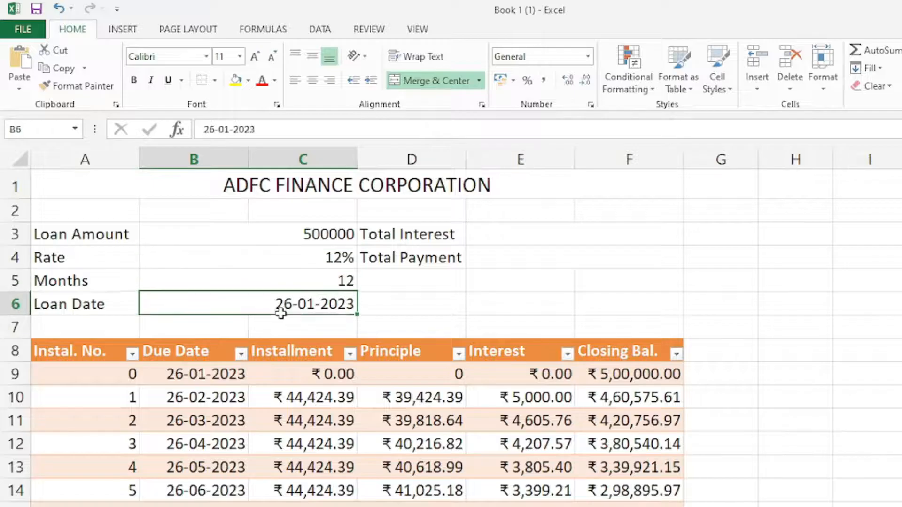
# Center the loan amount, rate, months and loan date values horizontally in the merged cells B3:C6
pyautogui.moveTo(283, 231); pyautogui.dragTo(289, 302)
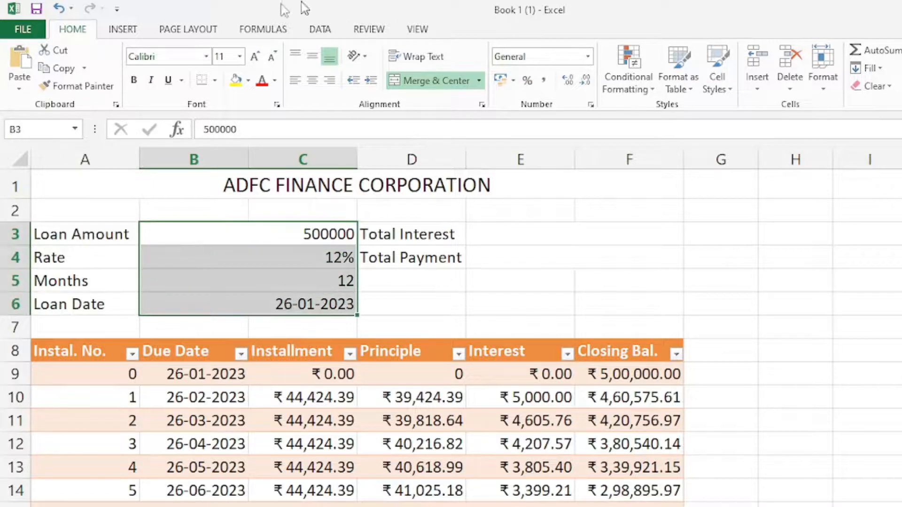
pyautogui.click(312, 81)
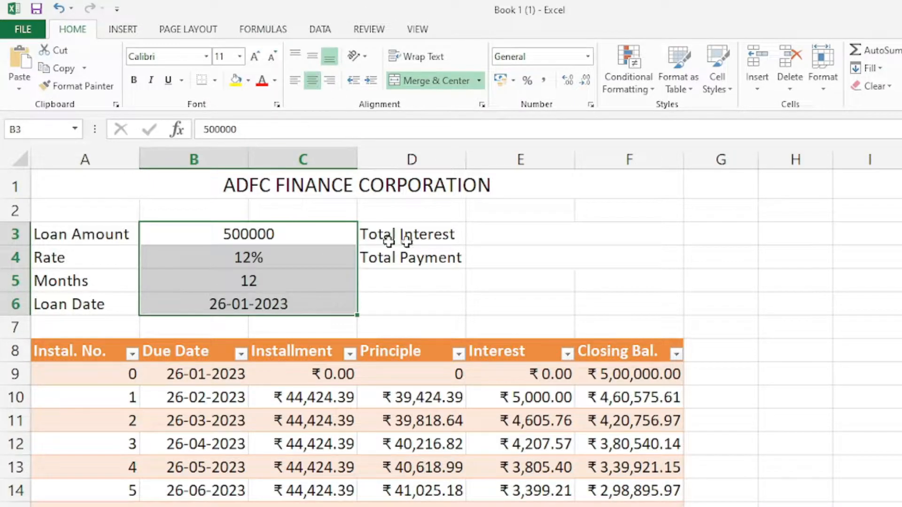
pyautogui.click(592, 242)
pyautogui.click(257, 301)
# Enter =SUM(Table2[Interest]) in the merged cell beside Total Interest to total the whole Interest column, and check the formula
pyautogui.click(575, 231)
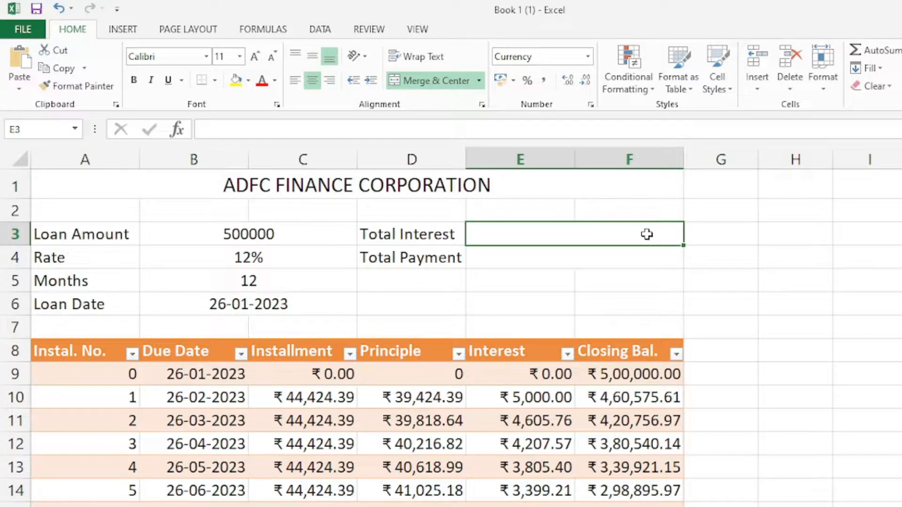
pyautogui.write('=sum')
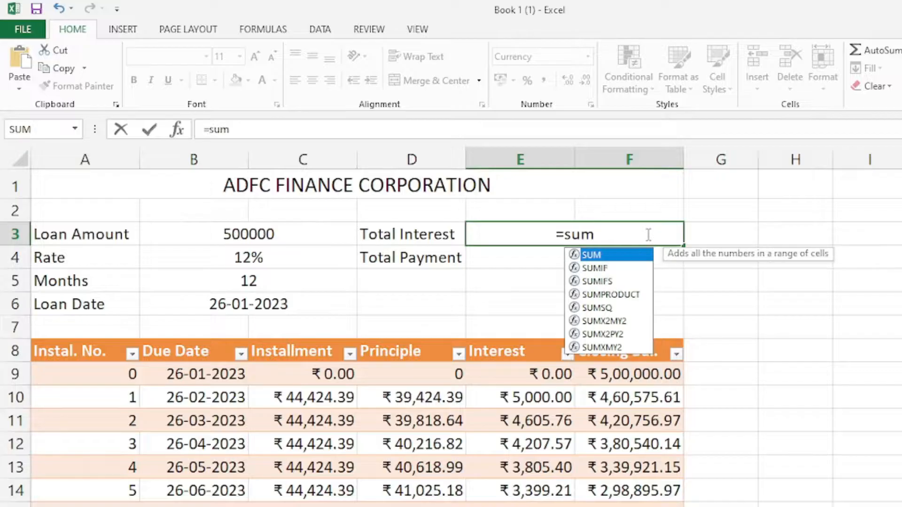
pyautogui.press('Tab')
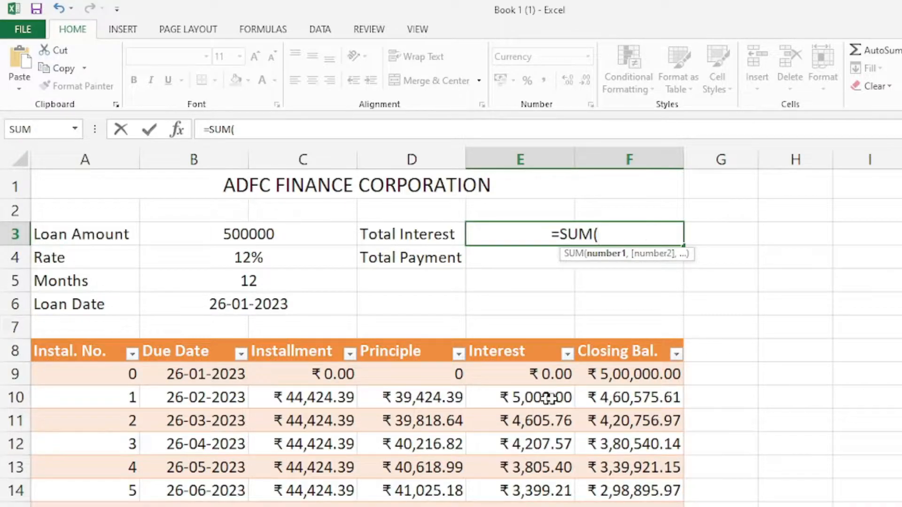
pyautogui.click(520, 371)
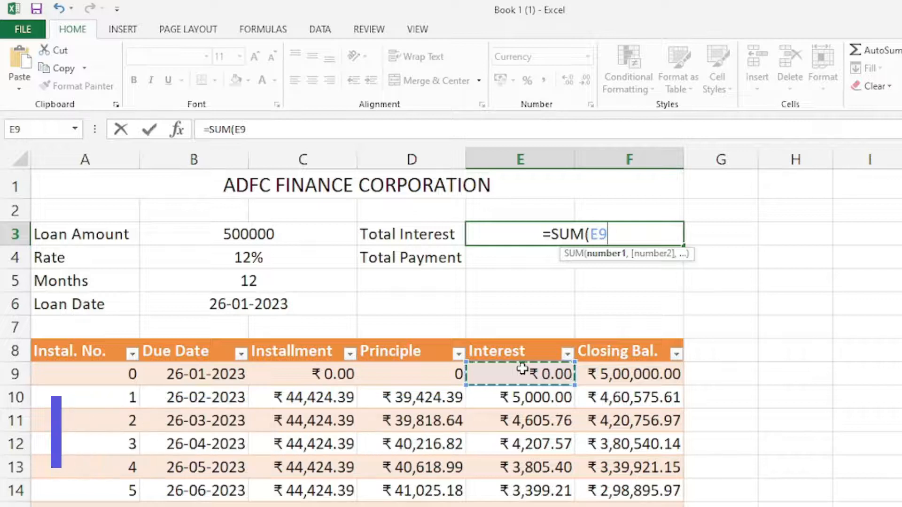
pyautogui.hotkey('ctrl', 'shift', 'Down')
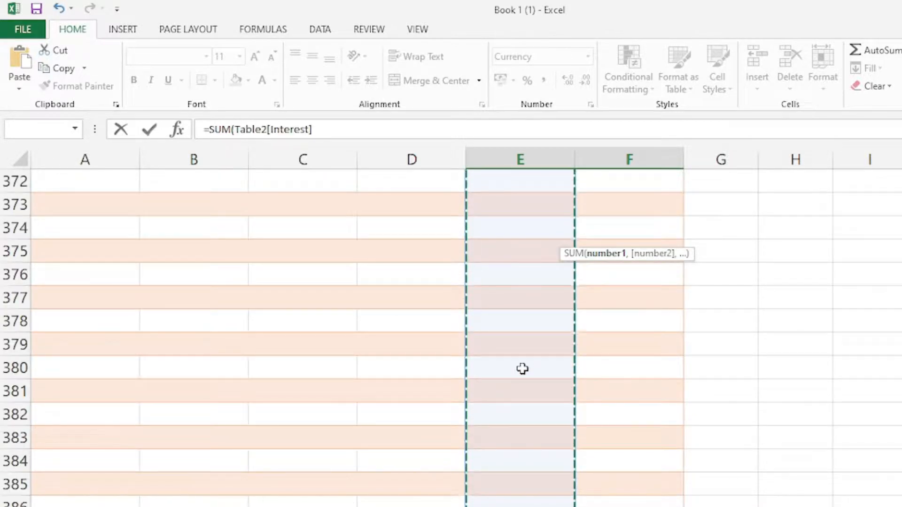
pyautogui.scroll(-1, 558, 387)
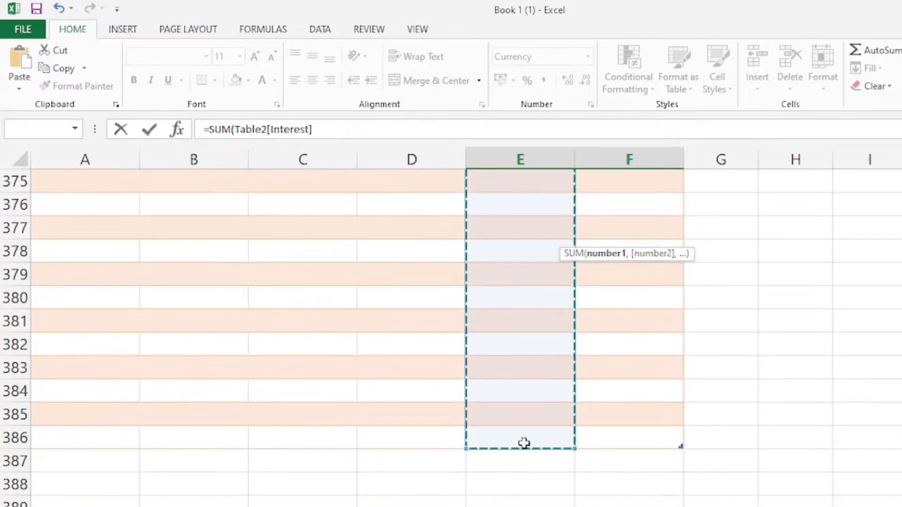
pyautogui.scroll(2, 521, 441)
pyautogui.scroll(12, 524, 442)
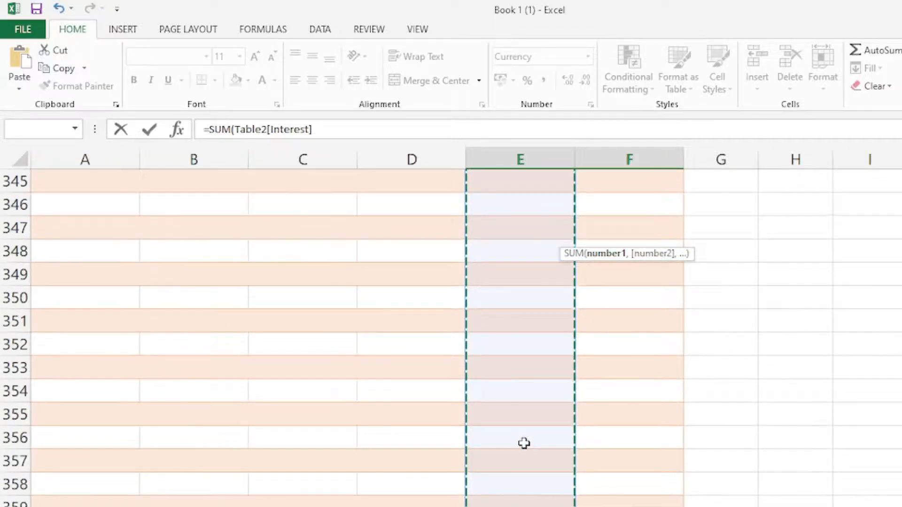
pyautogui.scroll(13, 523, 443)
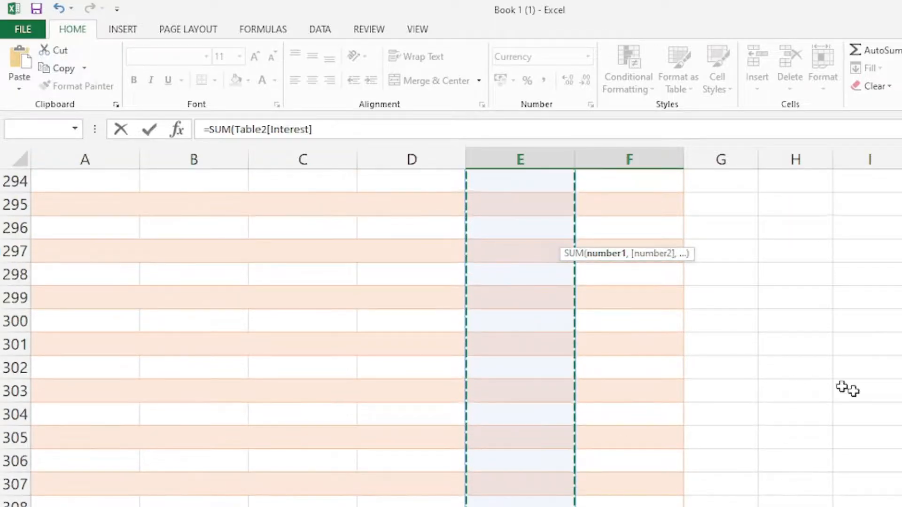
pyautogui.scroll(3, 451, 337)
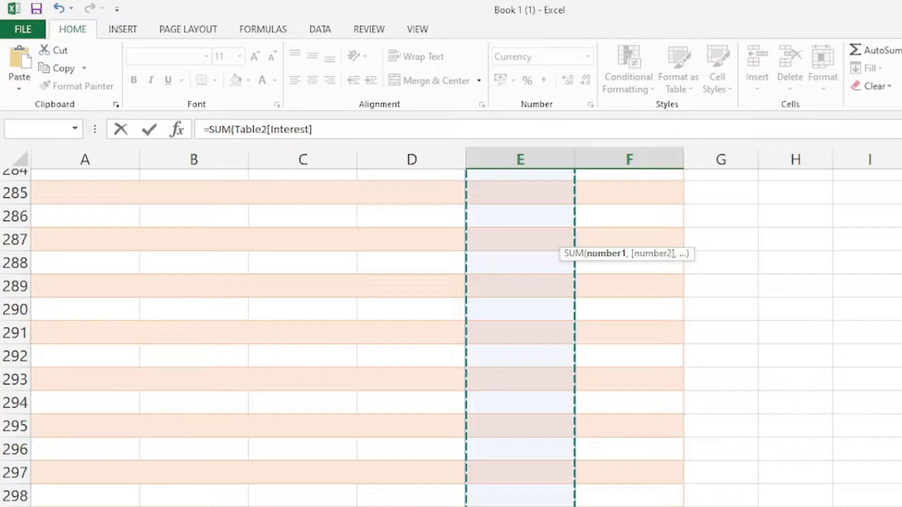
pyautogui.hotkey('ctrl', 'BackSpace')
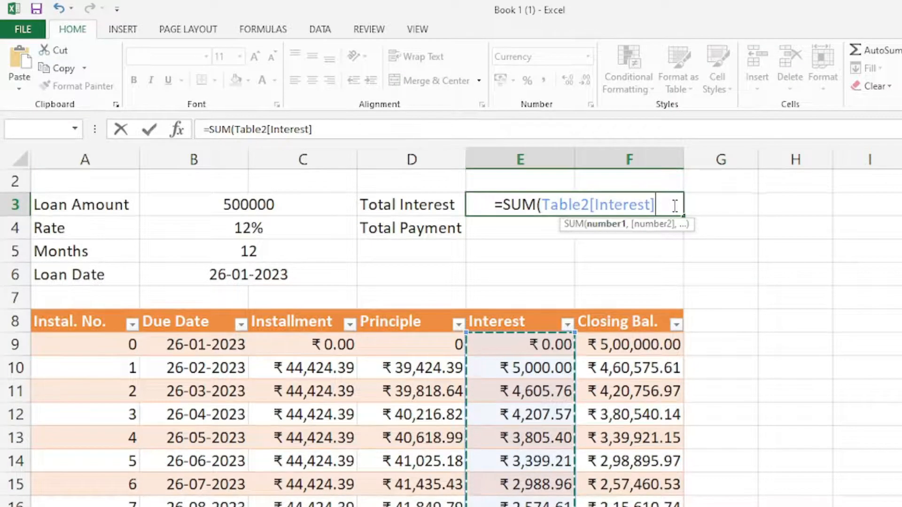
pyautogui.write(')')
pyautogui.press('Return')
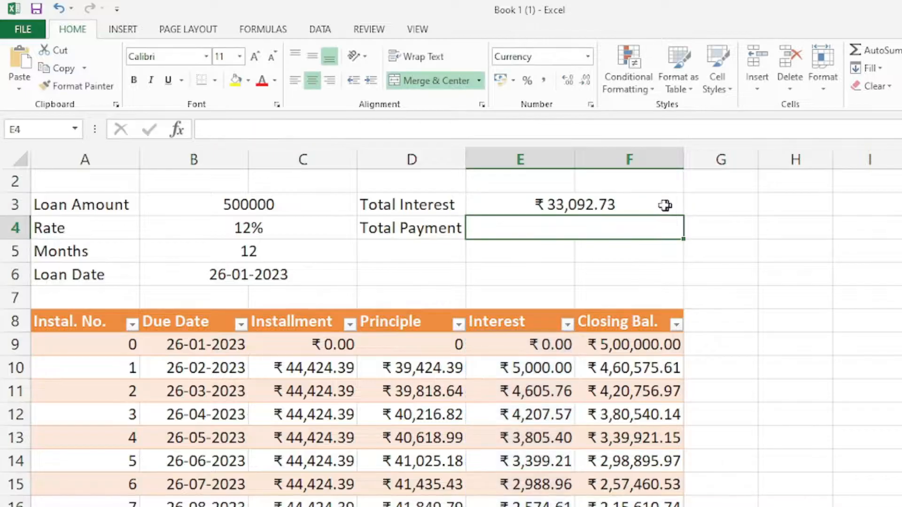
pyautogui.click(624, 204)
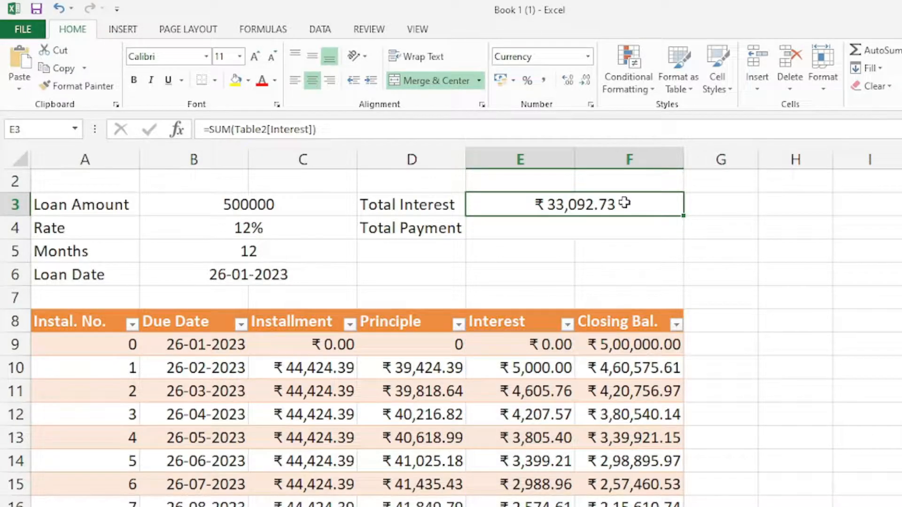
pyautogui.press('Return')
# Examine the Principle, Interest and Installment formulas and follow the schedule down past the final instalment
pyautogui.click(364, 407)
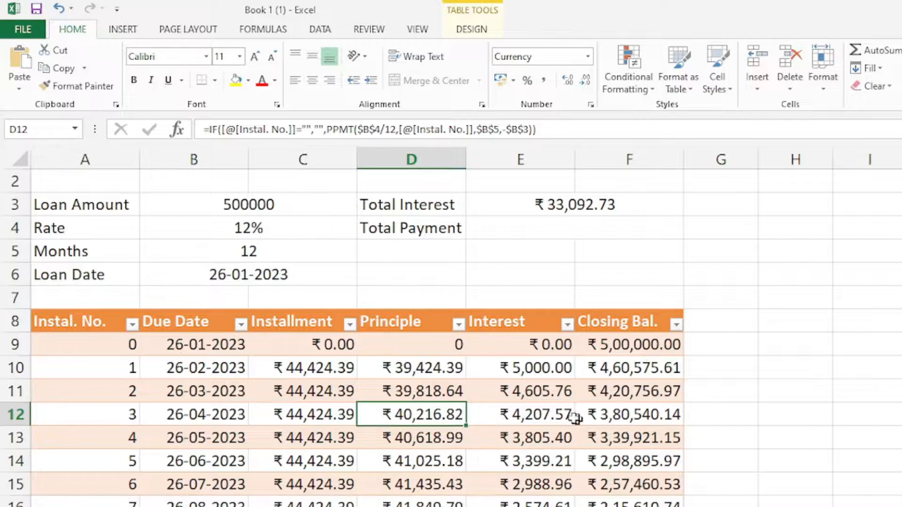
pyautogui.click(485, 421)
pyautogui.scroll(-1, 467, 432)
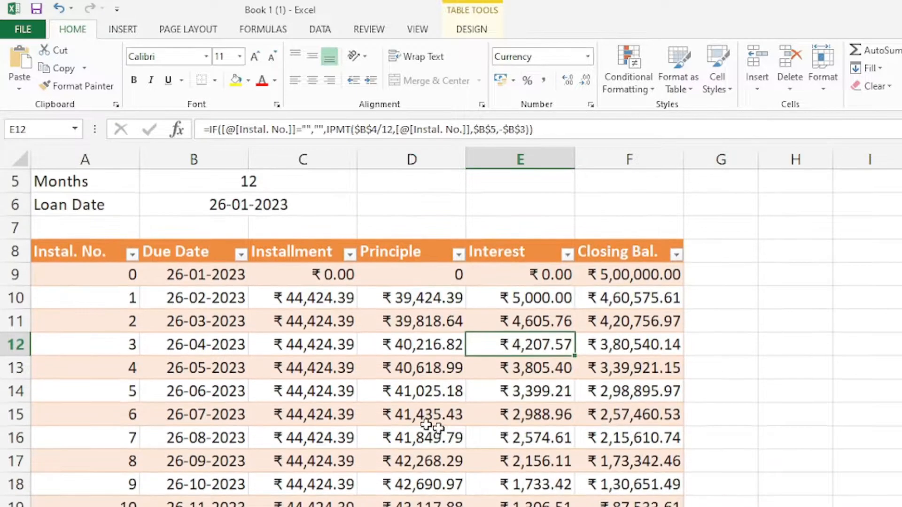
pyautogui.scroll(2, 464, 379)
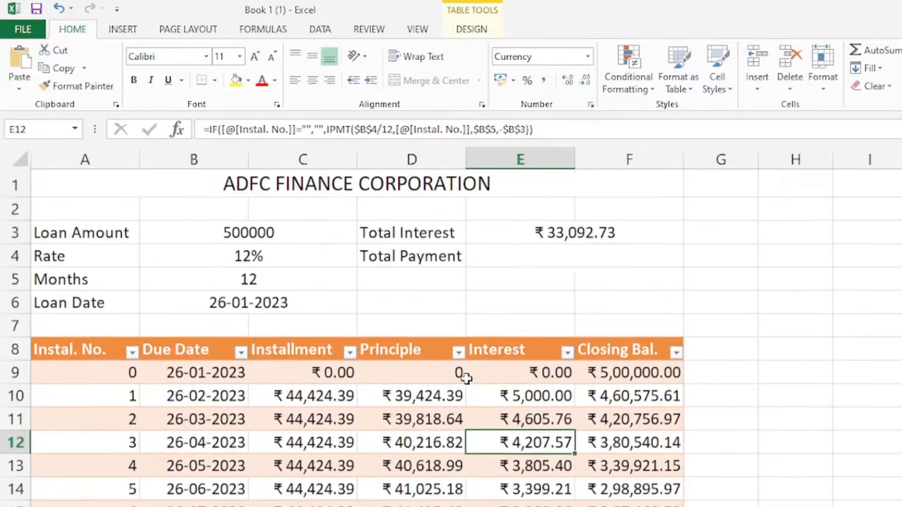
pyautogui.click(293, 376)
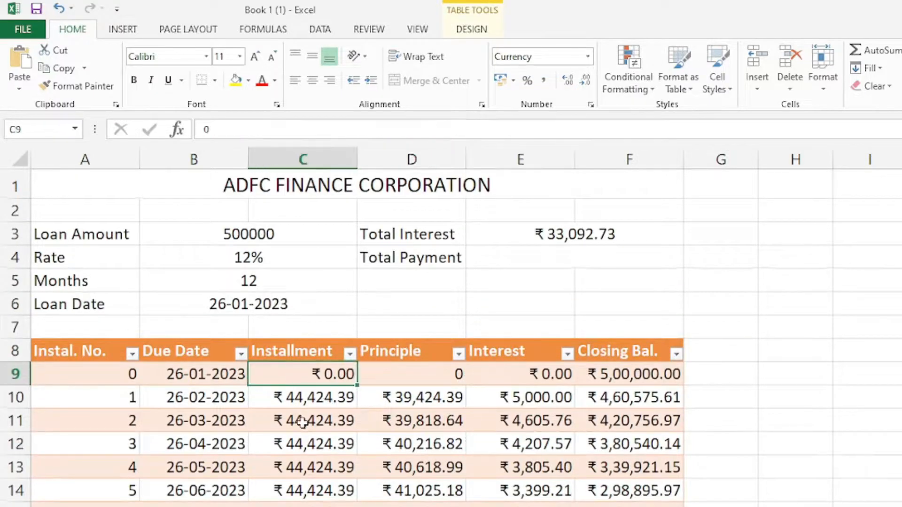
pyautogui.click(312, 469)
pyautogui.scroll(-1, 344, 479)
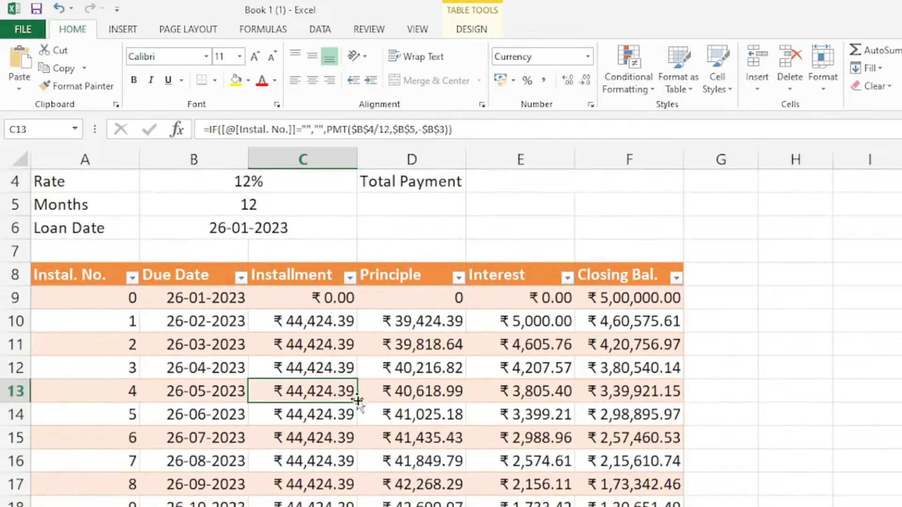
pyautogui.scroll(-2, 356, 446)
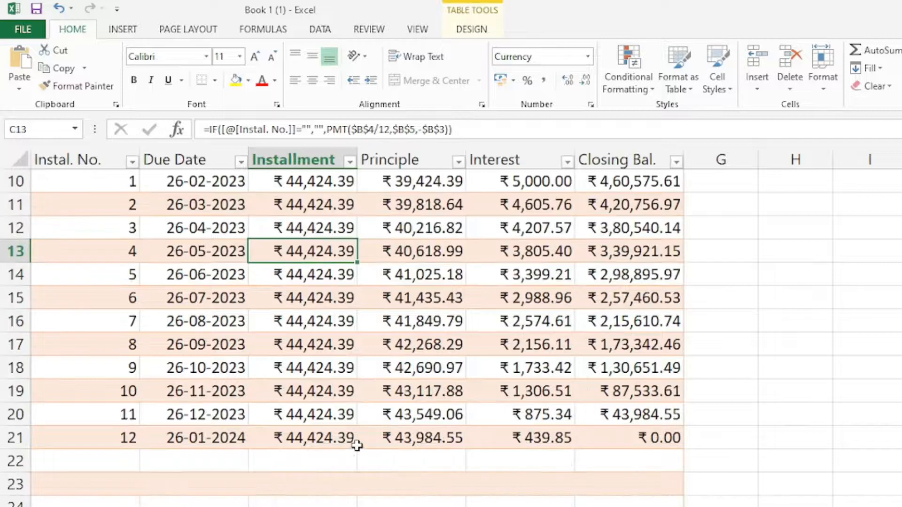
pyautogui.scroll(-2, 156, 475)
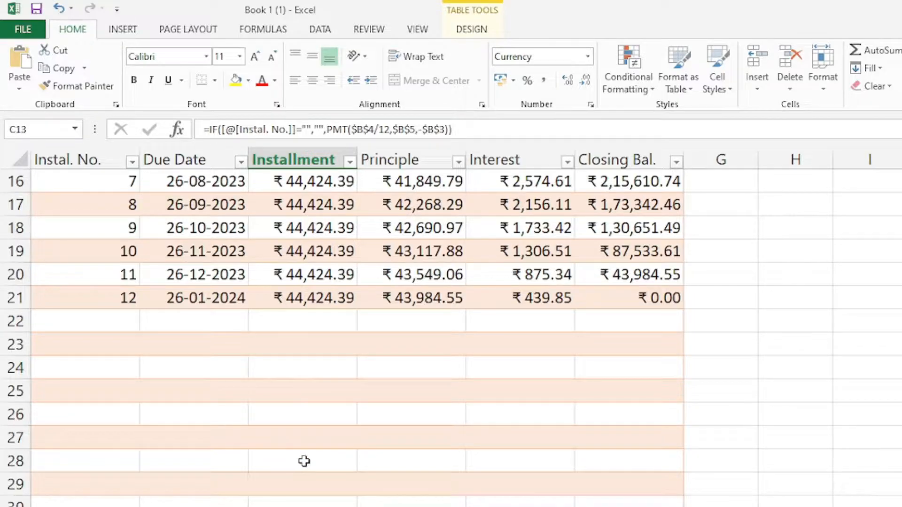
pyautogui.scroll(5, 704, 433)
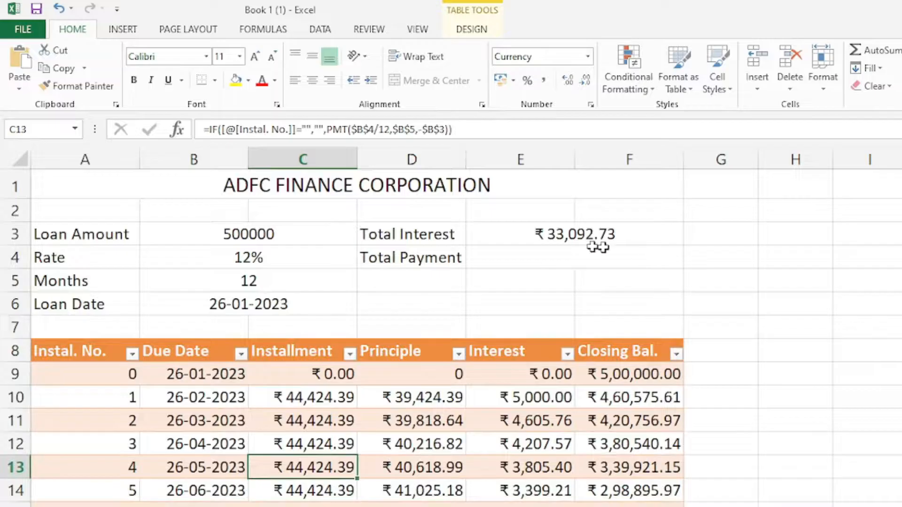
# Enter =SUM(Table2[Installment]) in the merged cell beside Total Payment to total the whole Installment column, and check the result
pyautogui.click(566, 259)
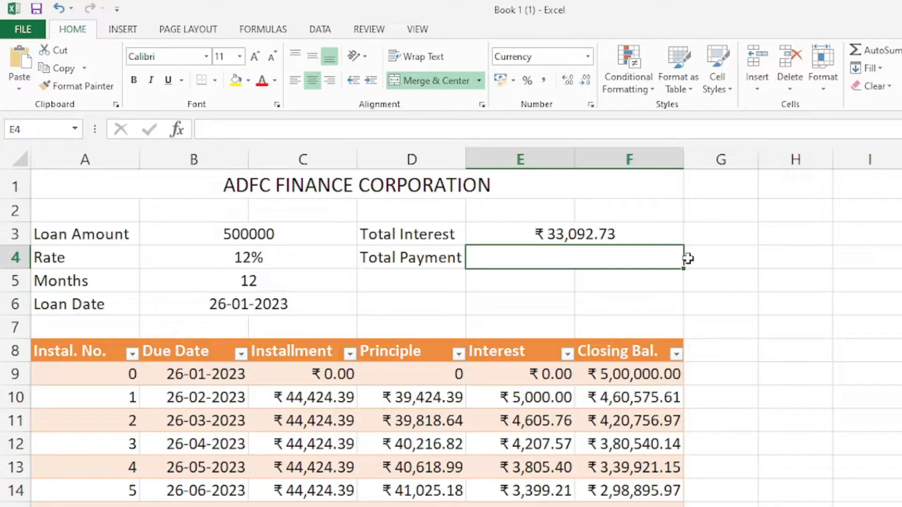
pyautogui.write('=sum')
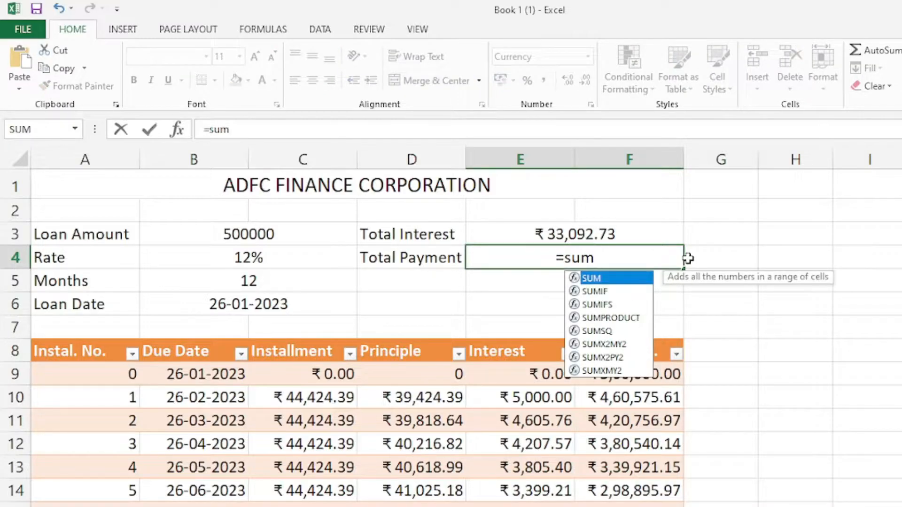
pyautogui.press('Tab')
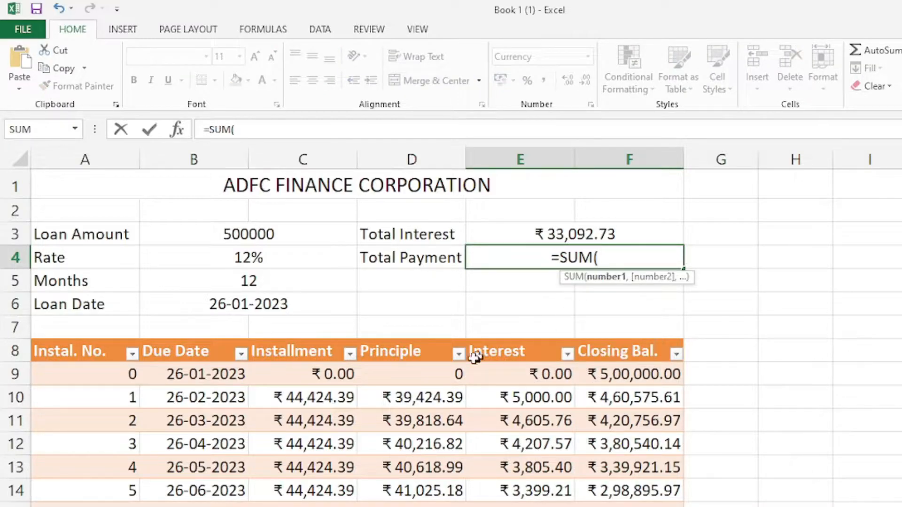
pyautogui.click(297, 368)
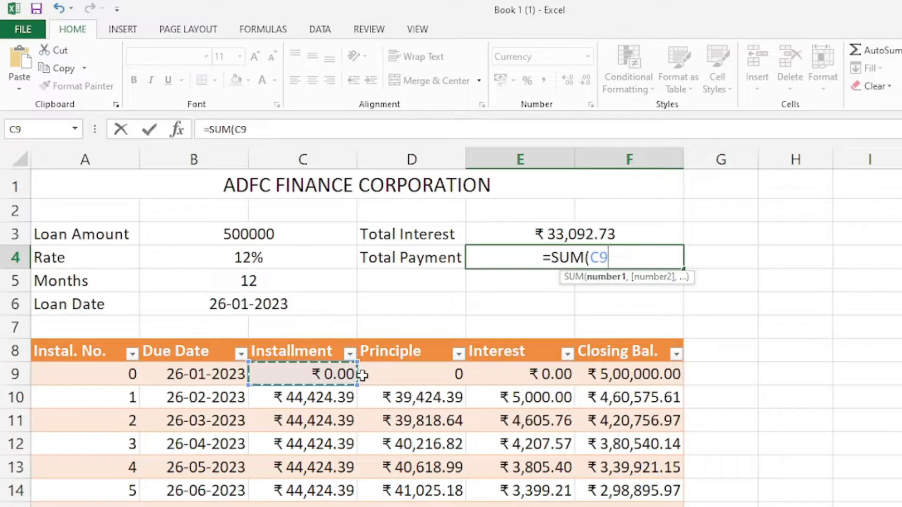
pyautogui.hotkey('ctrl', 'shift', 'Down')
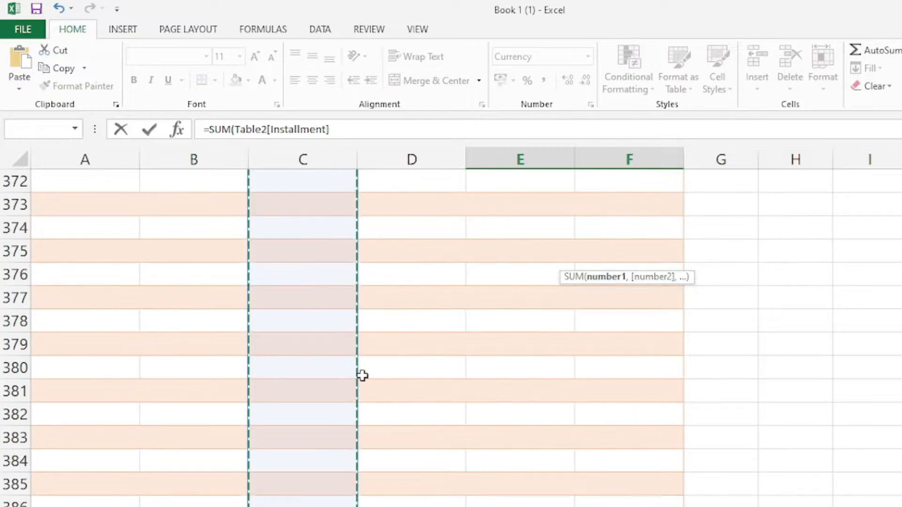
pyautogui.press('Return')
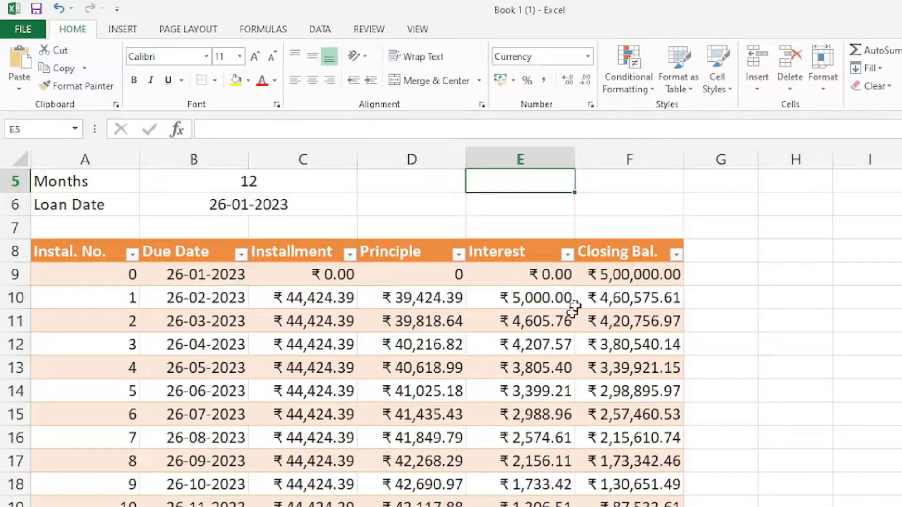
pyautogui.scroll(2, 572, 308)
pyautogui.click(429, 258)
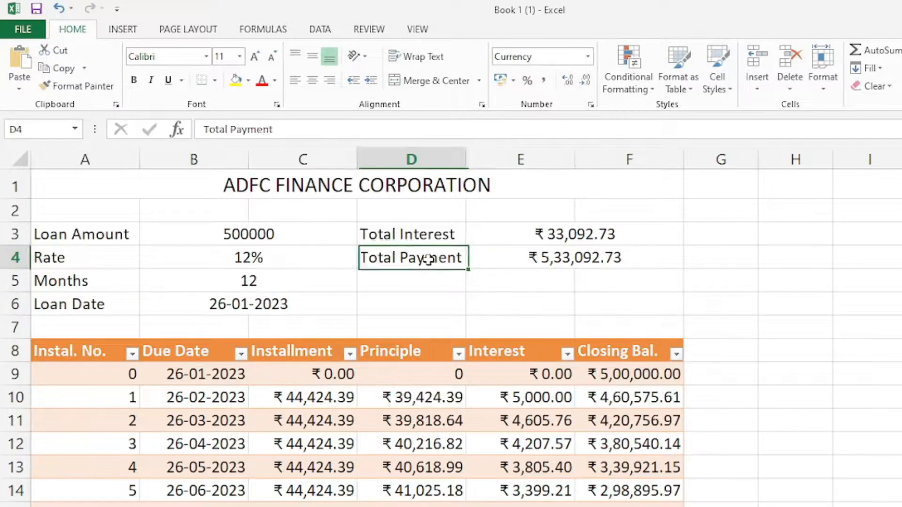
pyautogui.click(622, 264)
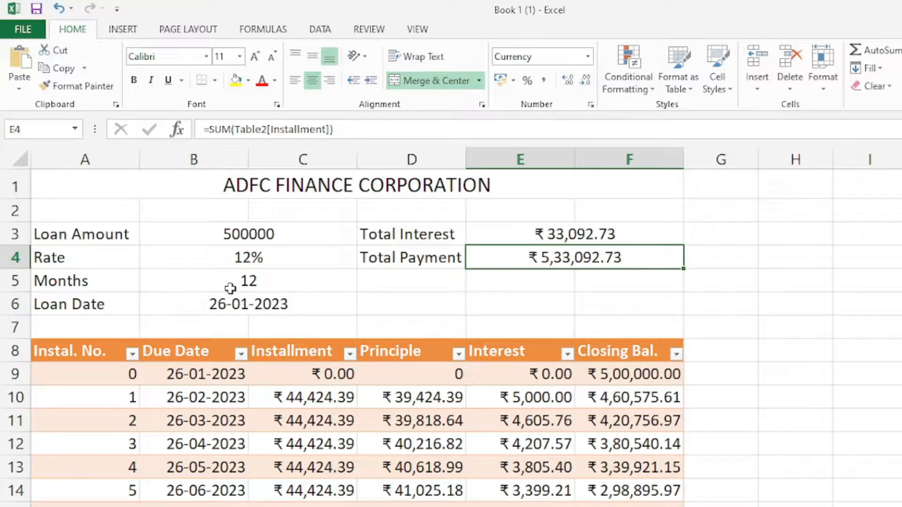
# Copy the Instal. No. header's formatting onto the loan detail labels in A3:A6 and the total labels in D3:D4
pyautogui.click(81, 354)
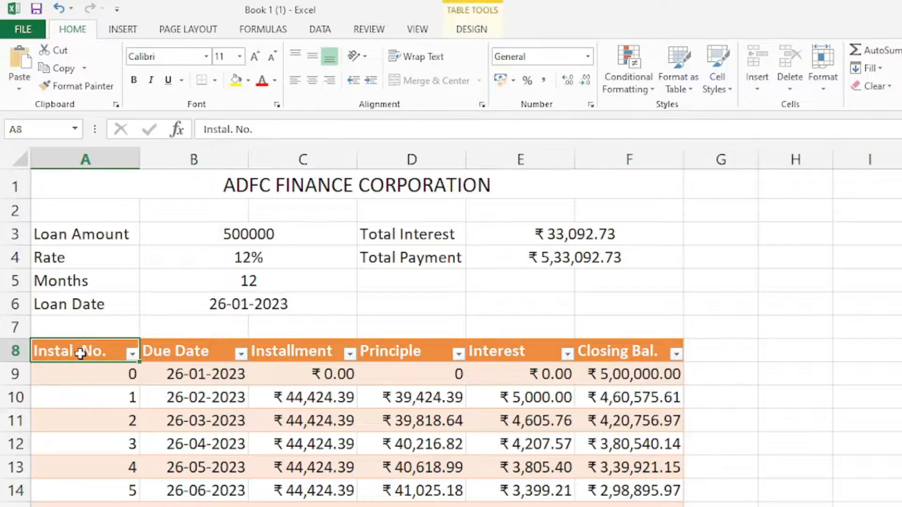
pyautogui.click(80, 87)
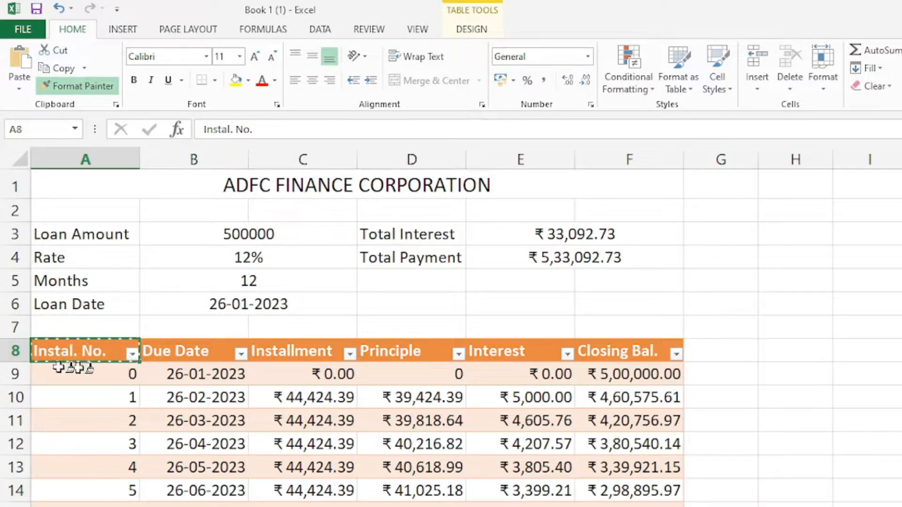
pyautogui.moveTo(117, 231); pyautogui.dragTo(115, 305)
pyautogui.moveTo(458, 237)
pyautogui.mouseDown()
pyautogui.moveTo(427, 239)
pyautogui.moveTo(429, 256)
pyautogui.mouseUp()
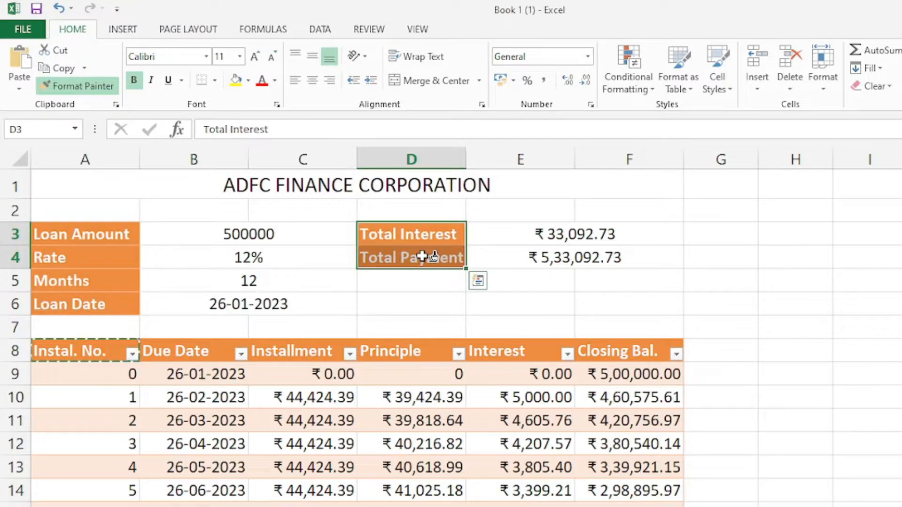
pyautogui.press('Escape')
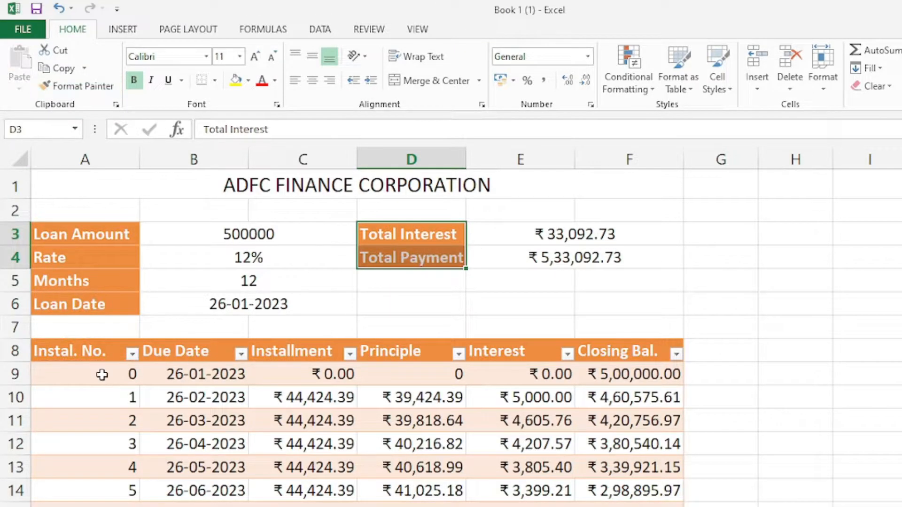
# Copy the banded table-row formatting of A9:A10 onto the loan detail values in B3:C6 and the total values in E3:F4
pyautogui.moveTo(102, 374); pyautogui.dragTo(103, 395)
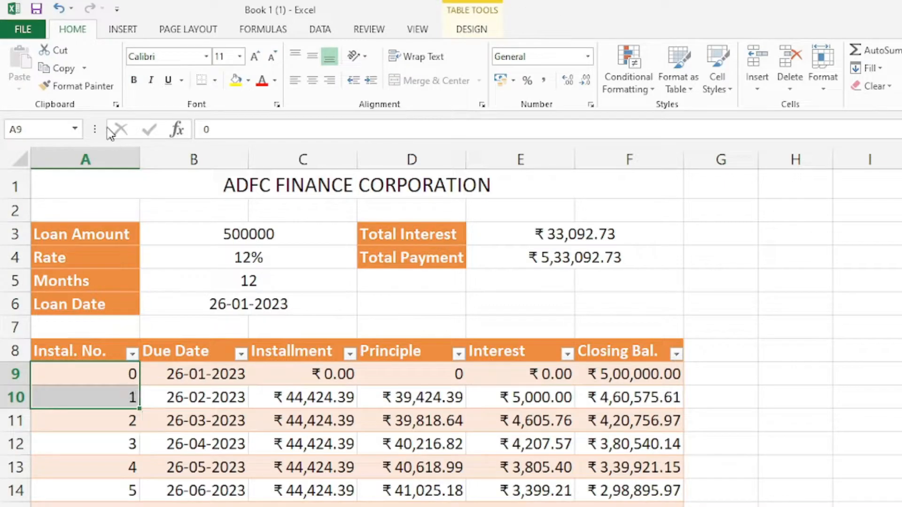
pyautogui.click(128, 379)
pyautogui.click(108, 402)
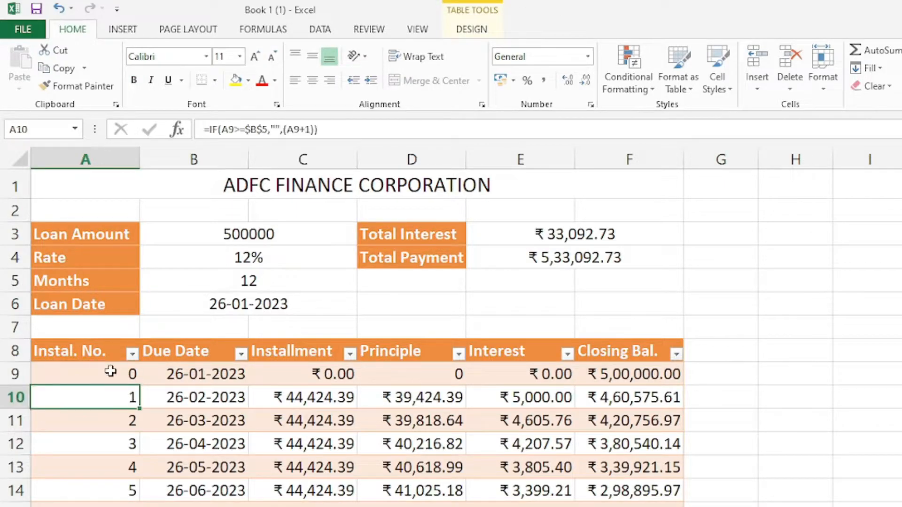
pyautogui.moveTo(111, 372); pyautogui.dragTo(111, 397)
pyautogui.click(78, 88)
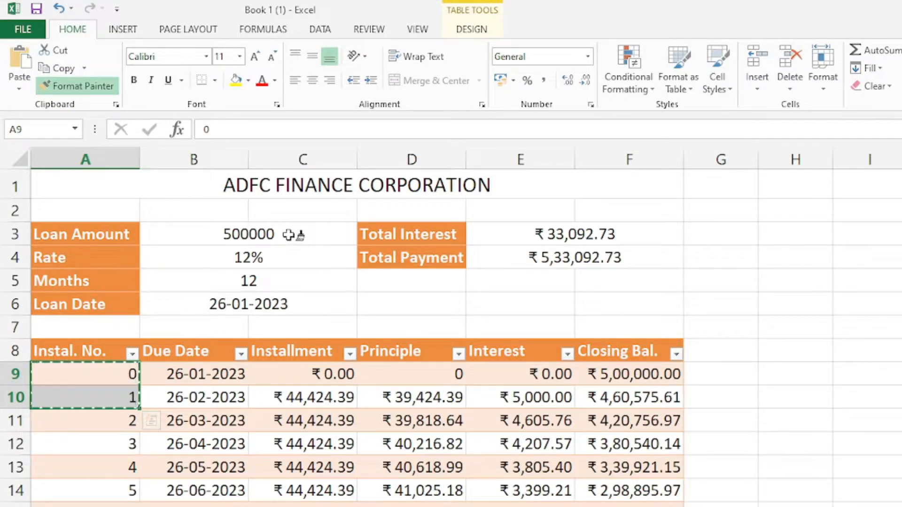
pyautogui.moveTo(288, 235); pyautogui.dragTo(293, 303)
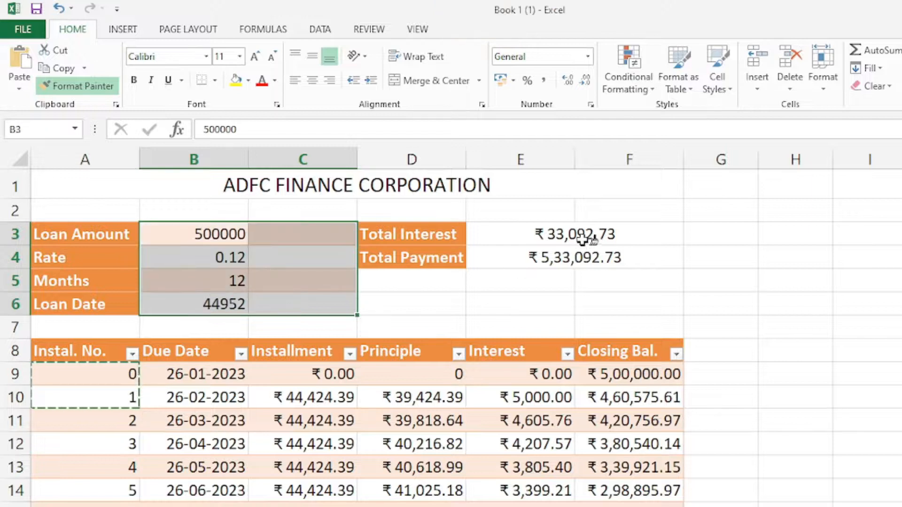
pyautogui.moveTo(583, 240); pyautogui.dragTo(580, 262)
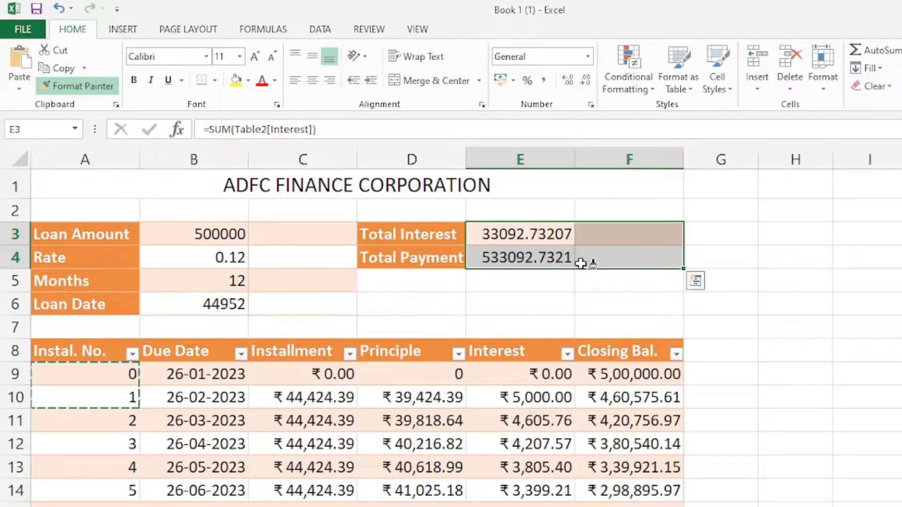
pyautogui.click(570, 236)
pyautogui.press('Down')
pyautogui.press('Right')
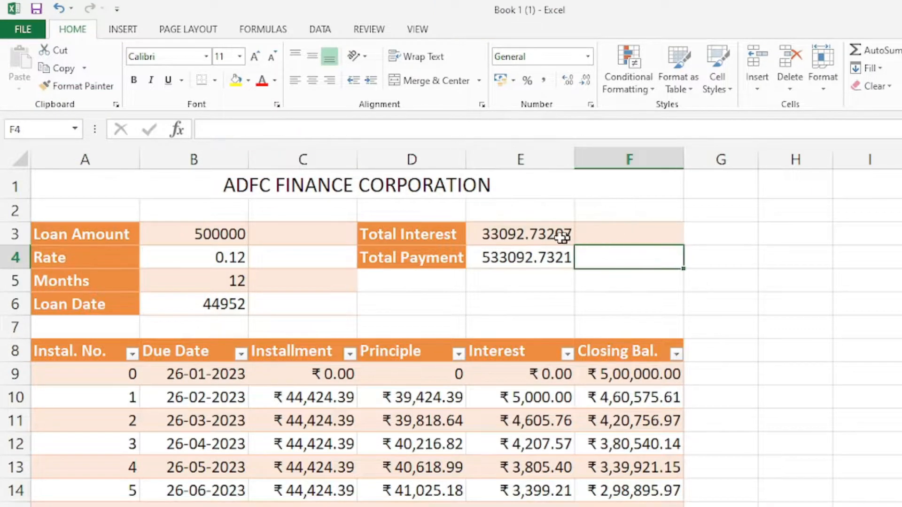
# Merge columns E and F across in rows 3 and 4, and columns B and C across in rows 3 to 6
pyautogui.moveTo(562, 237); pyautogui.dragTo(610, 258)
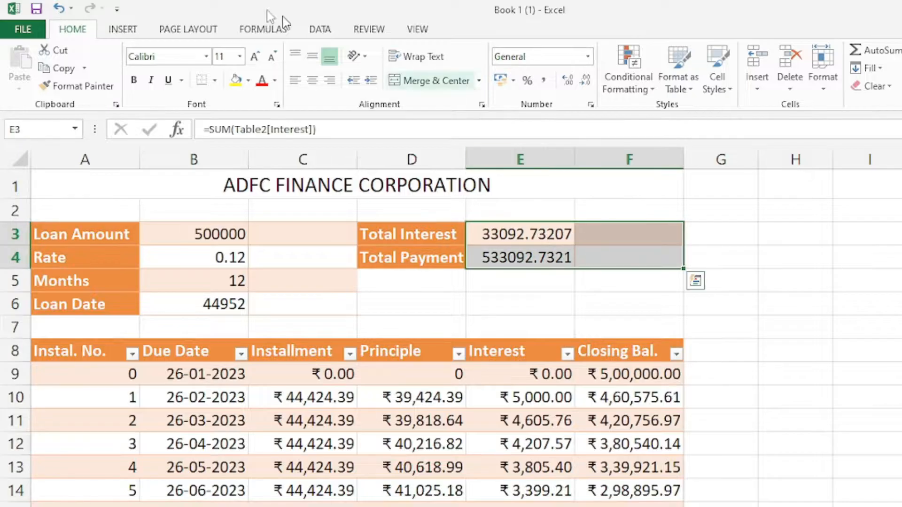
pyautogui.click(478, 80)
pyautogui.click(426, 135)
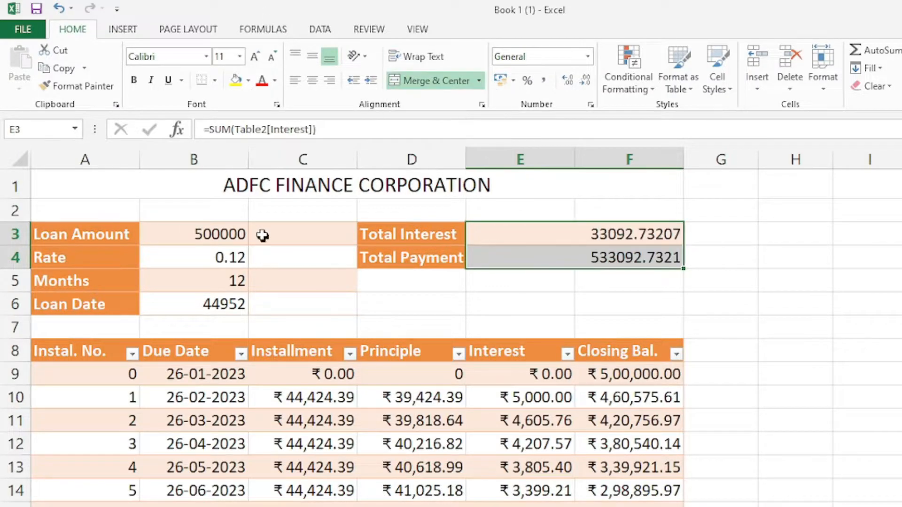
pyautogui.moveTo(234, 232); pyautogui.dragTo(268, 305)
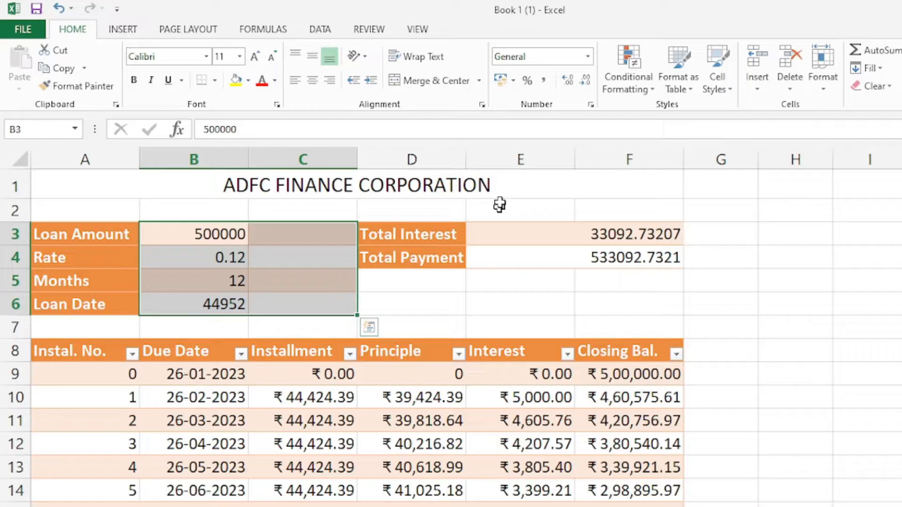
pyautogui.click(478, 81)
pyautogui.click(426, 118)
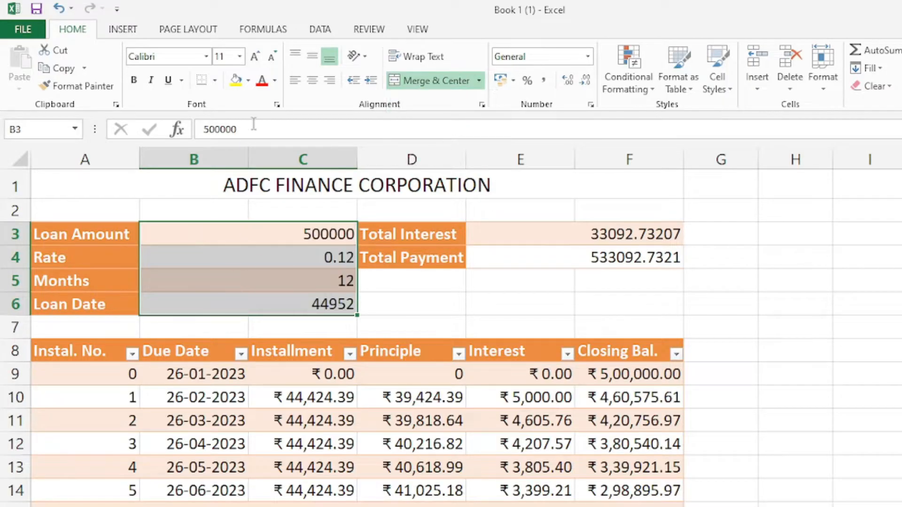
# Centre the merged loan detail values in B3:C6 and the total values in E3:F4 horizontally
pyautogui.click(313, 80)
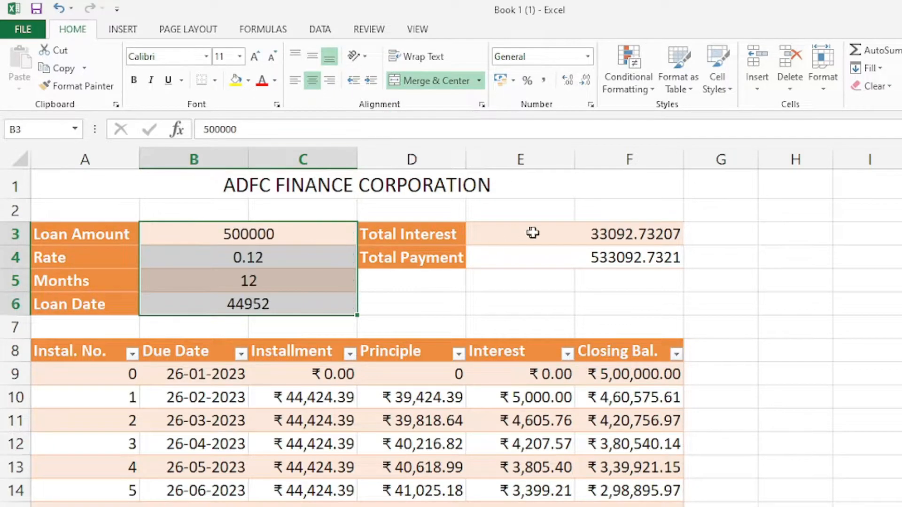
pyautogui.moveTo(533, 232); pyautogui.dragTo(624, 257)
pyautogui.click(312, 80)
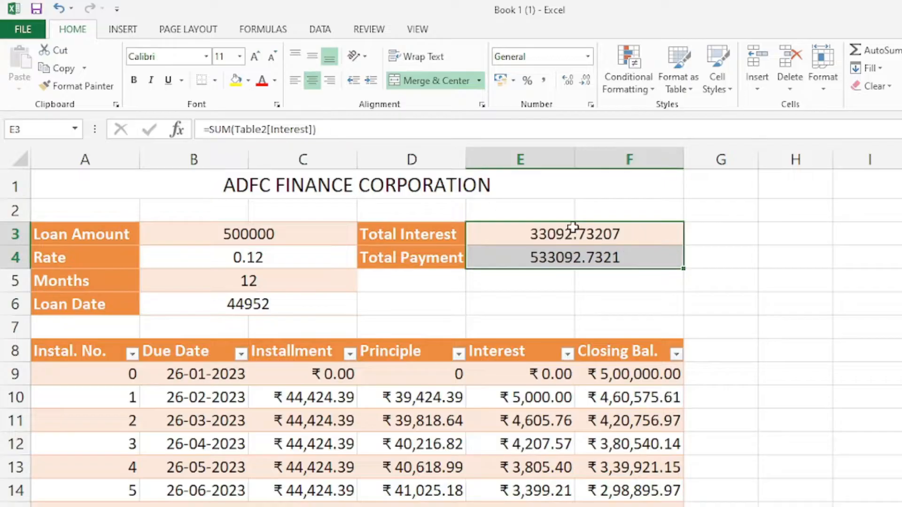
# Examine the merged loan detail and total value cells one by one for their contents and number formats
pyautogui.click(572, 228)
pyautogui.click(306, 235)
pyautogui.click(499, 252)
pyautogui.click(310, 231)
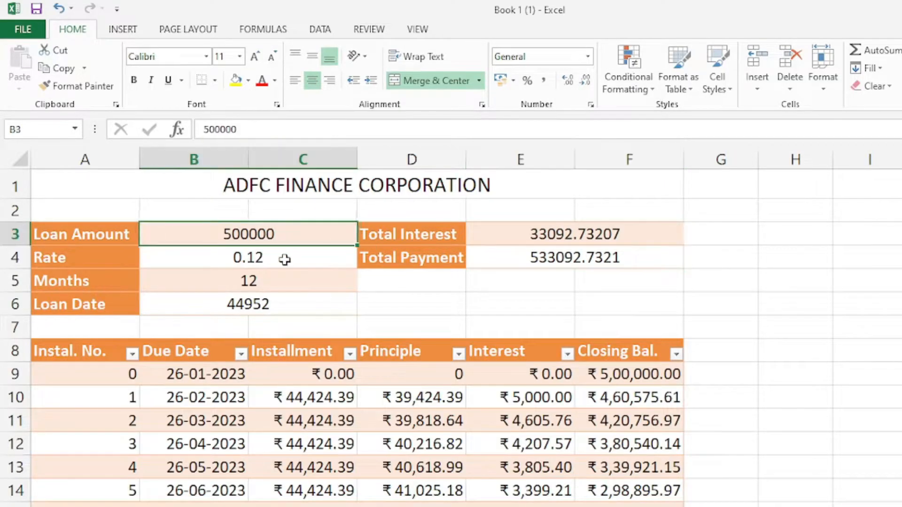
pyautogui.click(284, 259)
pyautogui.click(285, 283)
pyautogui.click(286, 304)
pyautogui.click(610, 233)
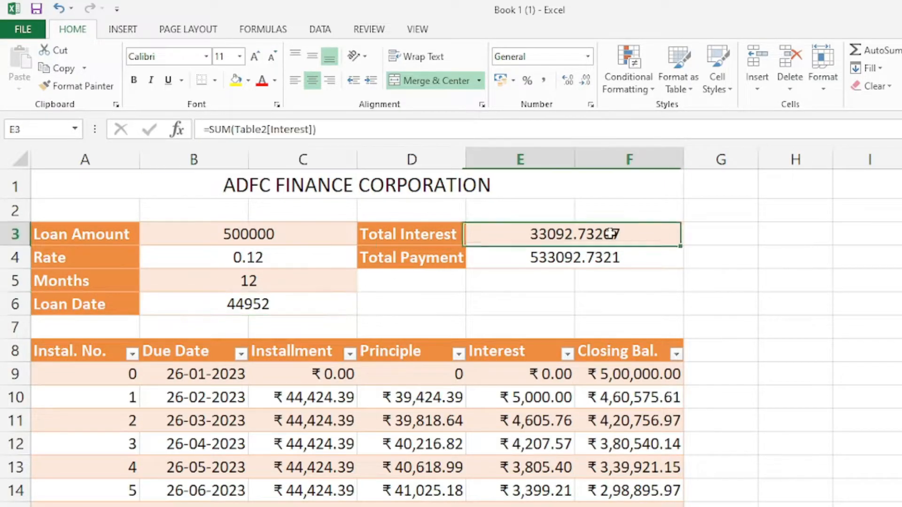
pyautogui.click(570, 255)
# Apply the Accounting number format to the Total Interest and Total Payment values and to the Loan Amount value
pyautogui.moveTo(571, 233); pyautogui.dragTo(573, 258)
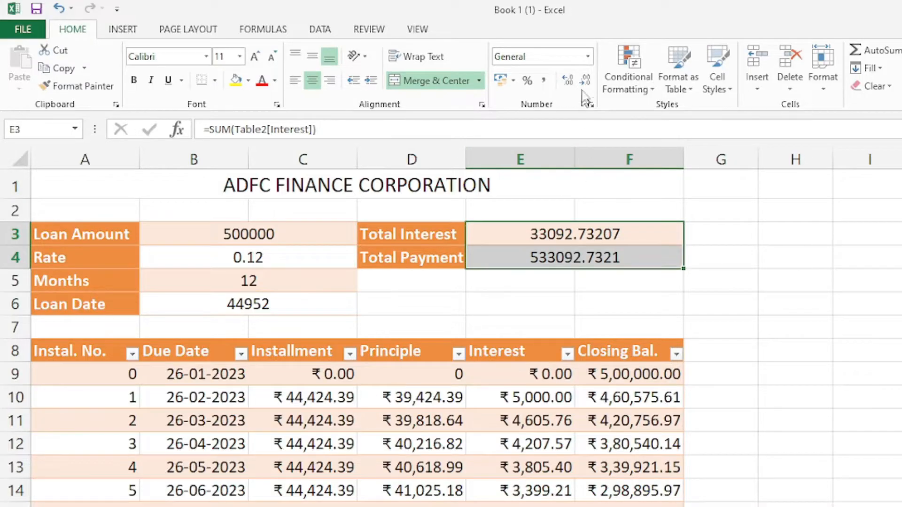
pyautogui.click(586, 55)
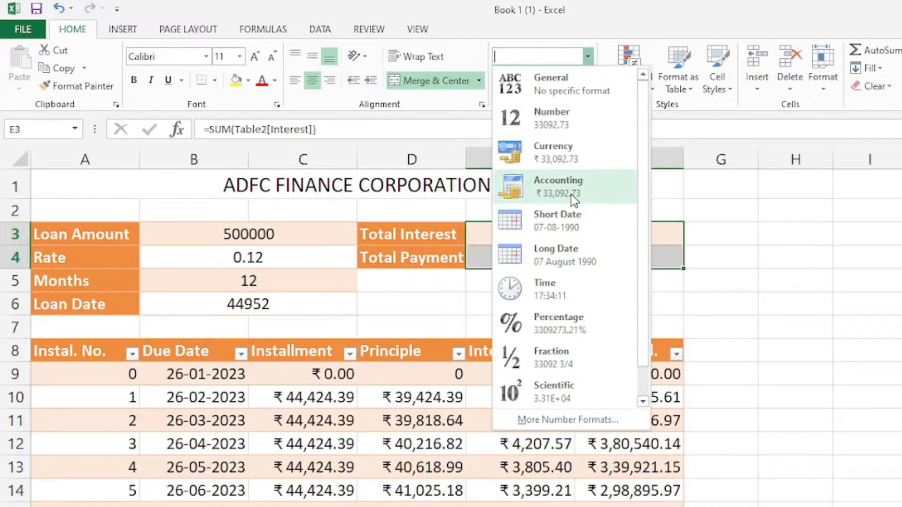
pyautogui.click(572, 194)
pyautogui.click(295, 232)
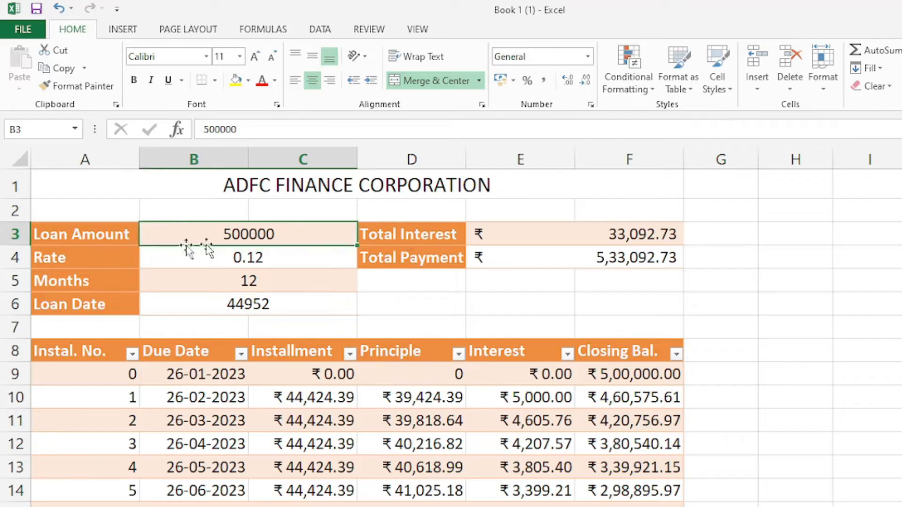
pyautogui.click(588, 56)
pyautogui.click(567, 193)
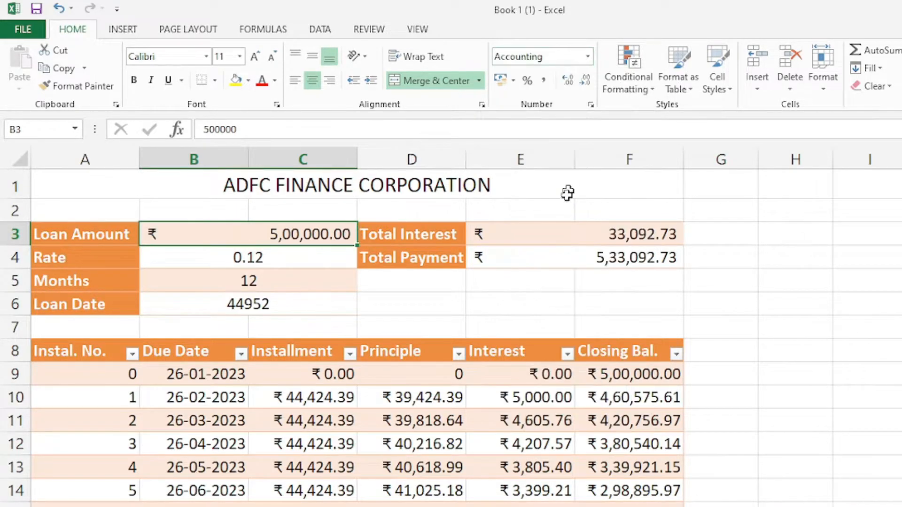
# Format the Rate value as a percentage and the Loan Date value as a short date
pyautogui.click(269, 260)
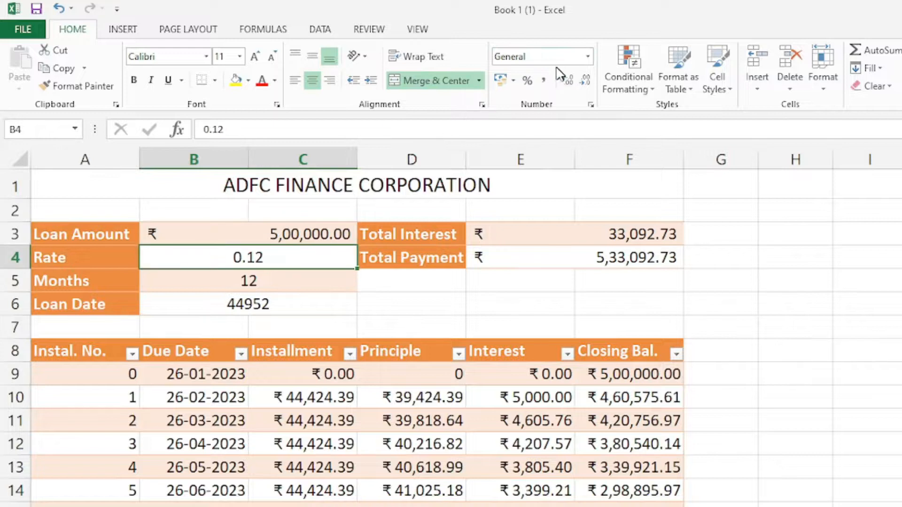
pyautogui.click(527, 80)
pyautogui.click(252, 281)
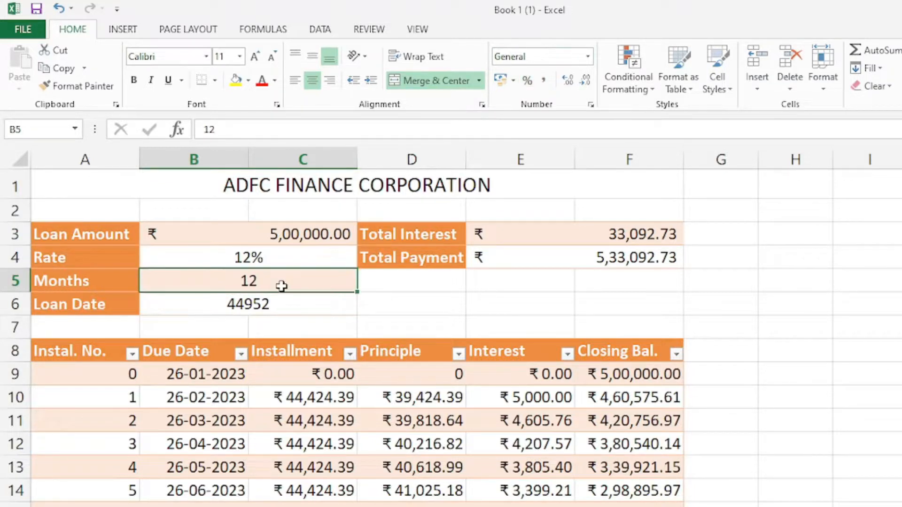
pyautogui.click(275, 306)
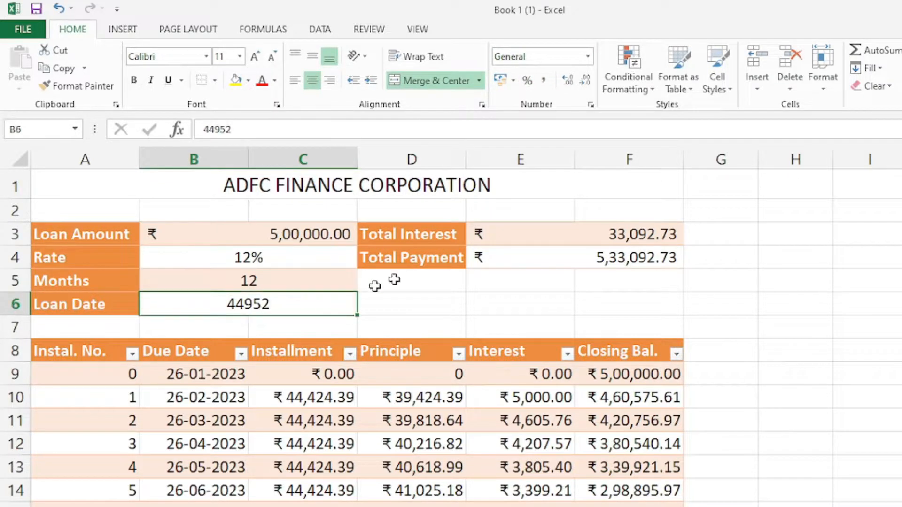
pyautogui.click(587, 56)
pyautogui.click(557, 226)
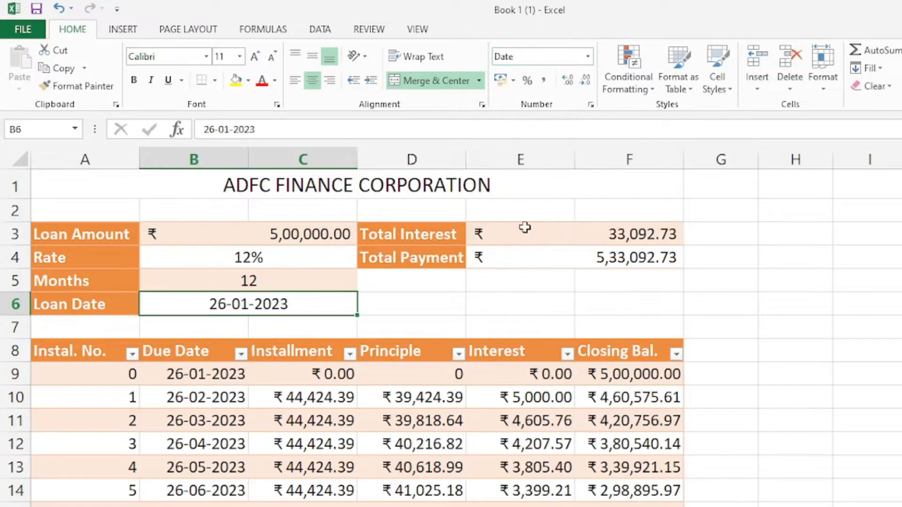
pyautogui.click(425, 299)
# Copy the Loan Amount label's formatting onto the ADFC FINANCE CORPORATION title, and merge and centre it across A1:F1 again
pyautogui.click(322, 185)
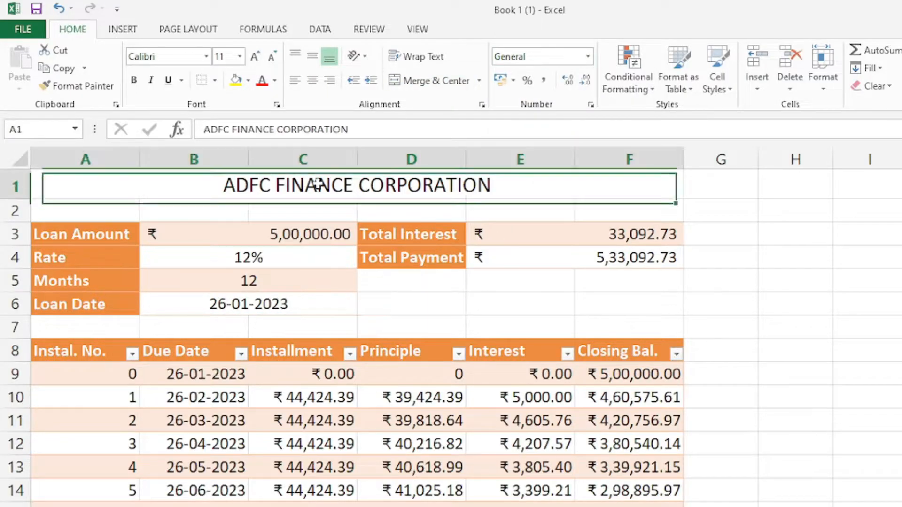
pyautogui.click(74, 238)
pyautogui.click(315, 184)
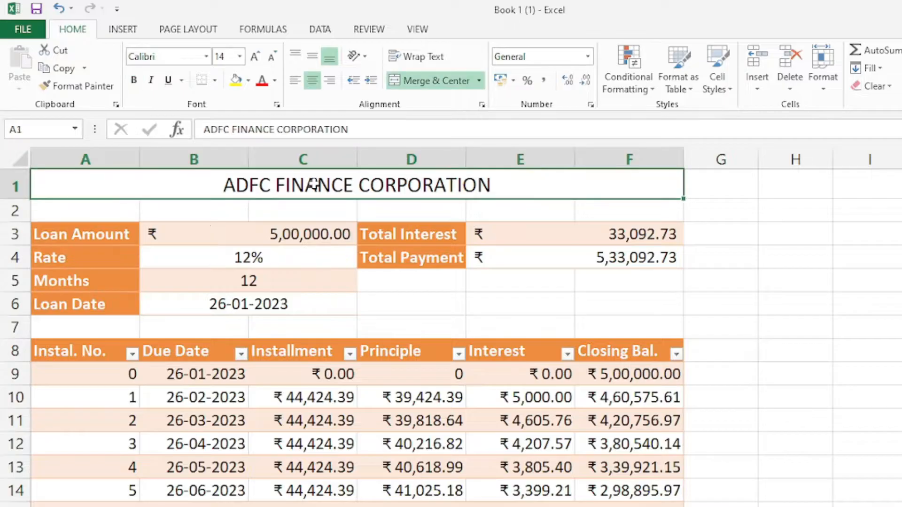
pyautogui.click(79, 247)
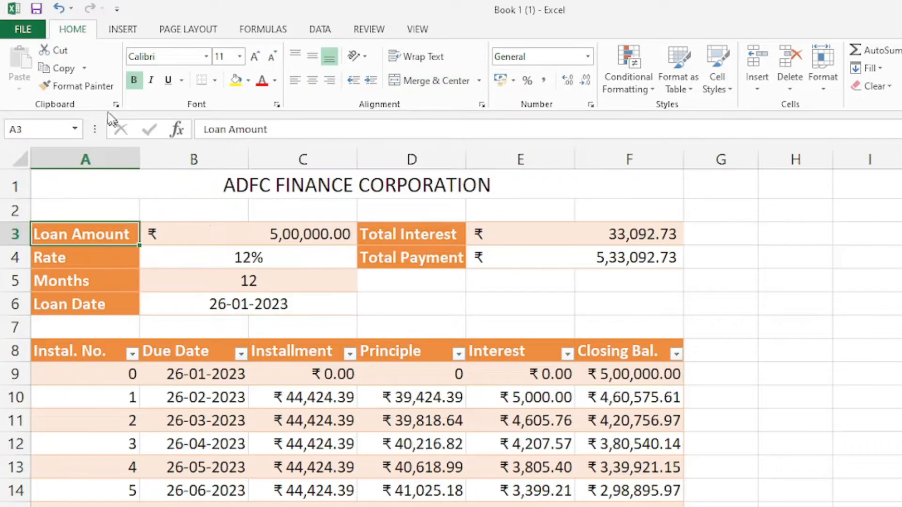
pyautogui.click(75, 86)
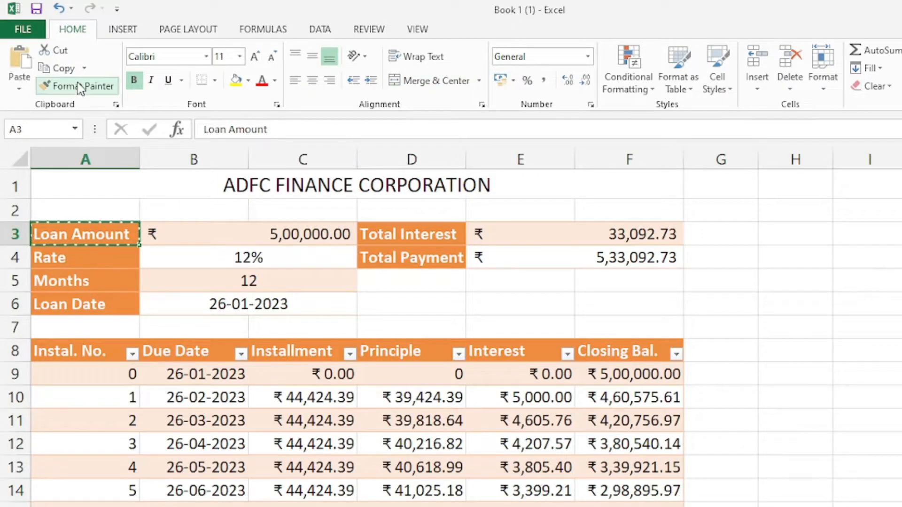
pyautogui.click(194, 188)
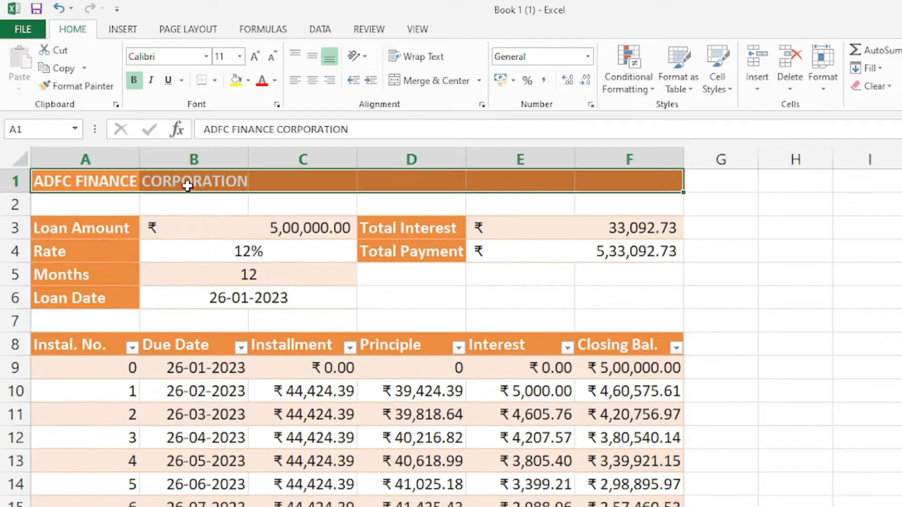
pyautogui.moveTo(187, 185); pyautogui.dragTo(624, 188)
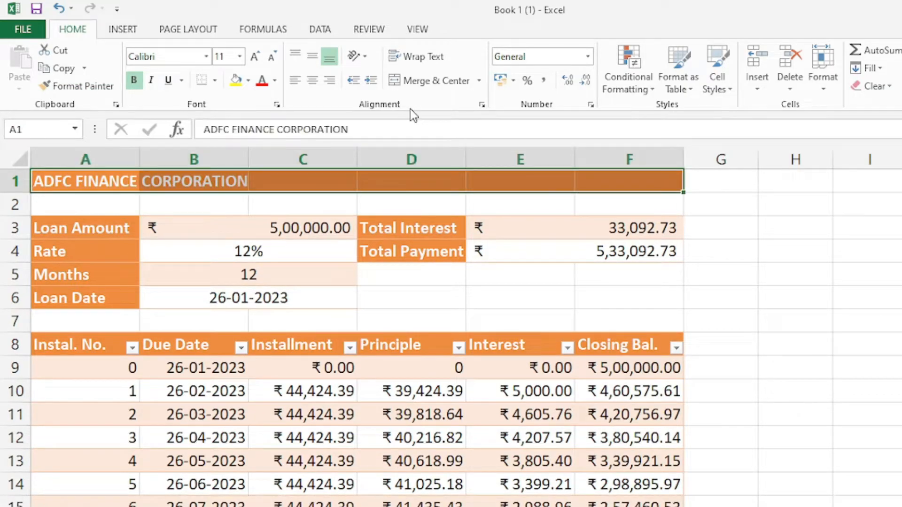
pyautogui.click(413, 81)
pyautogui.click(530, 197)
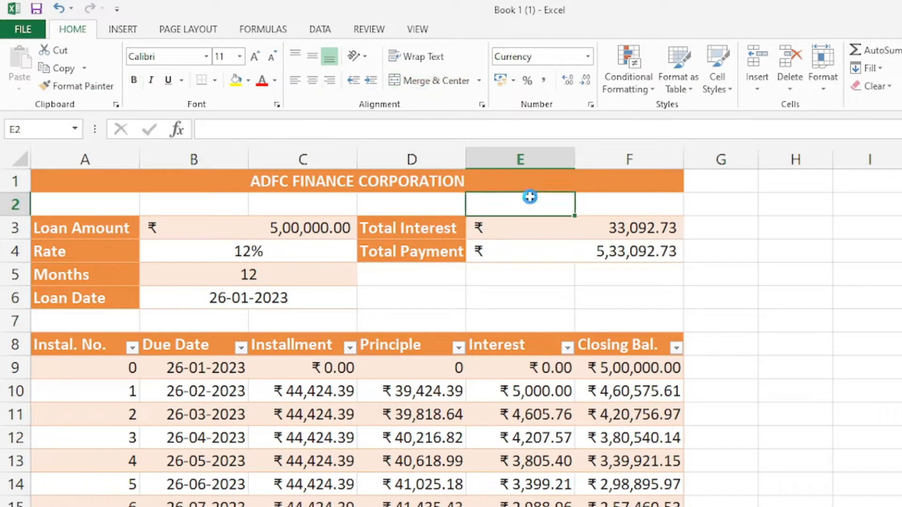
# Centre the contents of columns A to F horizontally
pyautogui.press('Left')
pyautogui.press('Down')
pyautogui.press('Down')
pyautogui.press('Down')
pyautogui.press('Down')
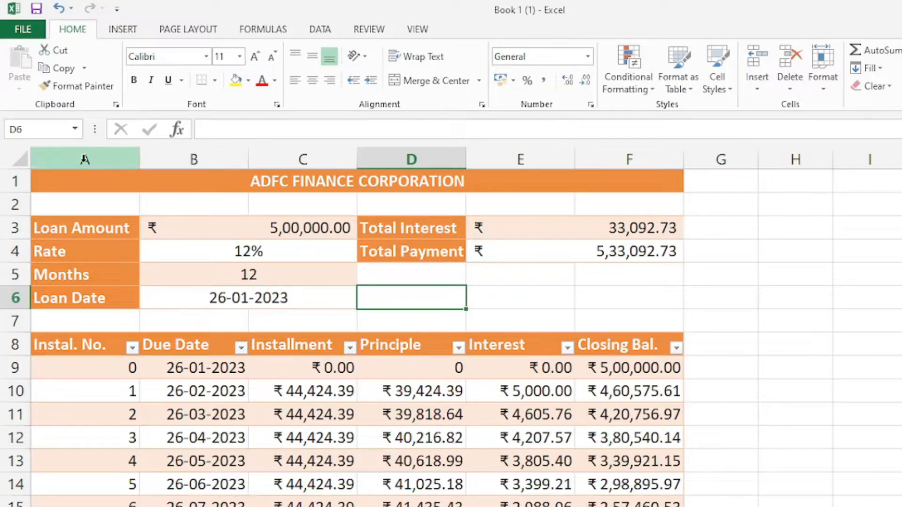
pyautogui.moveTo(84, 159); pyautogui.dragTo(614, 175)
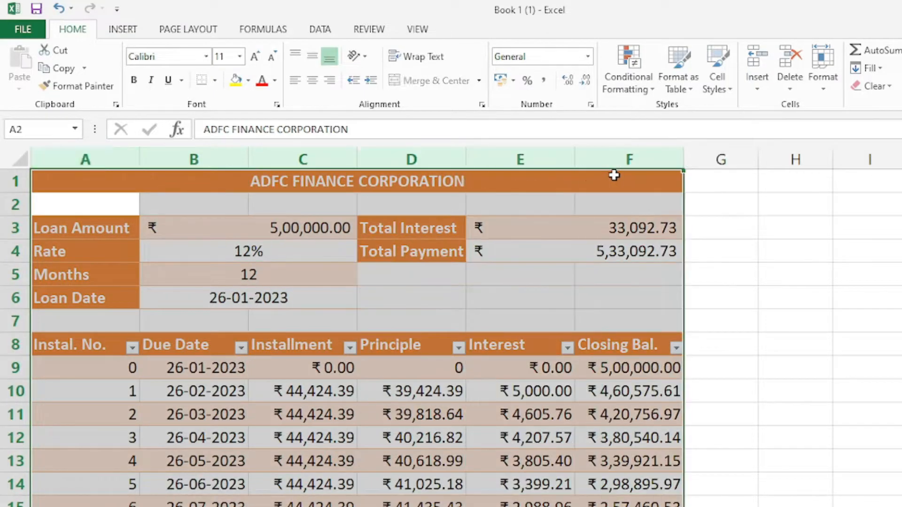
pyautogui.click(313, 82)
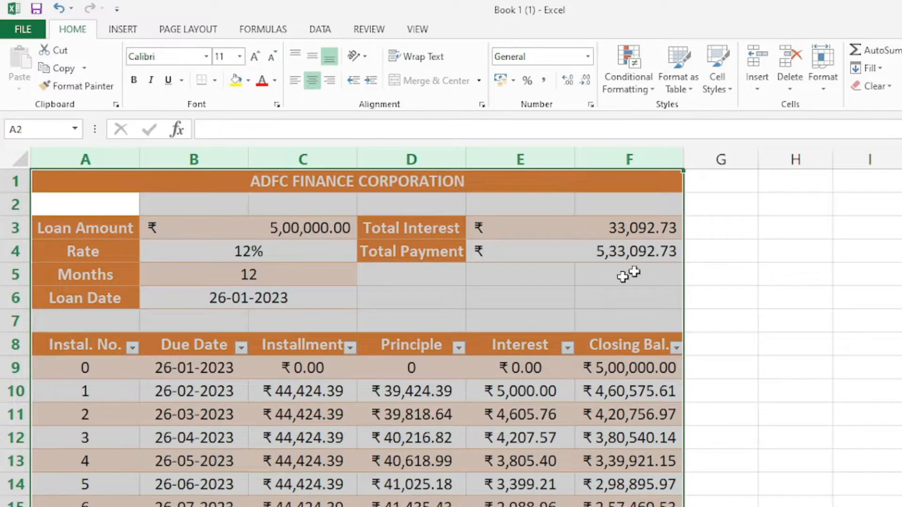
pyautogui.click(522, 296)
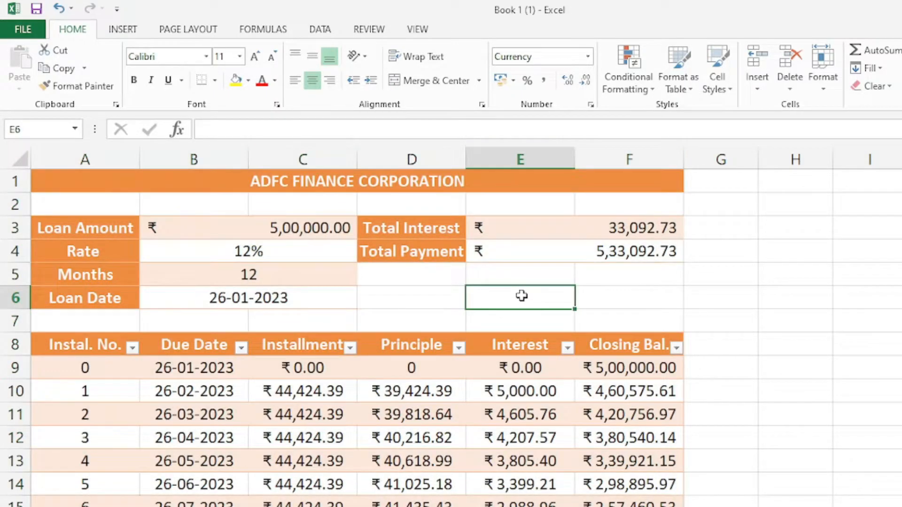
# Examine the finished schedule from the loan details down to the final instalment's closing balance and its formula
pyautogui.moveTo(114, 316); pyautogui.dragTo(572, 318)
pyautogui.click(644, 318)
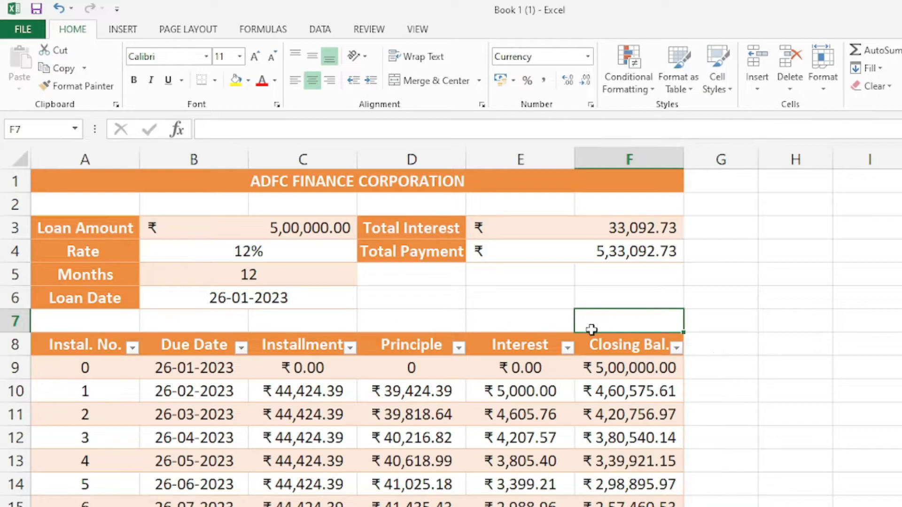
pyautogui.scroll(-3, 402, 383)
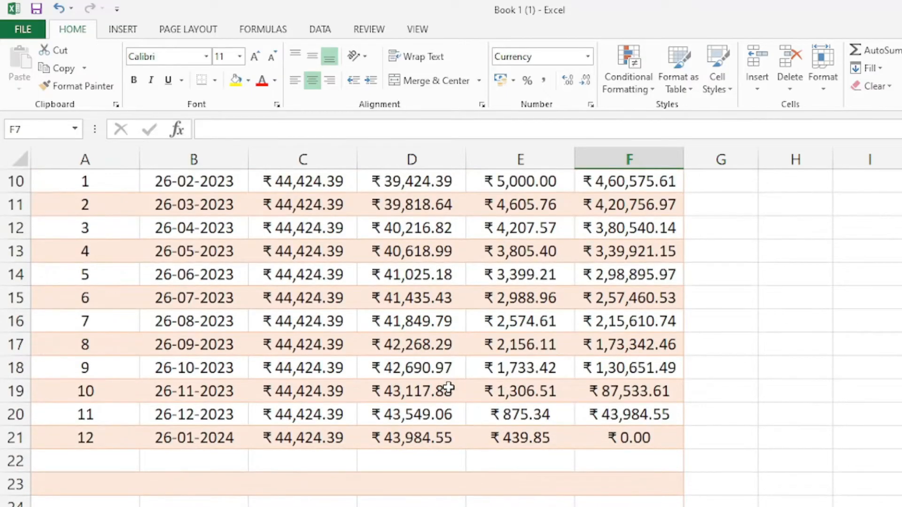
pyautogui.click(625, 441)
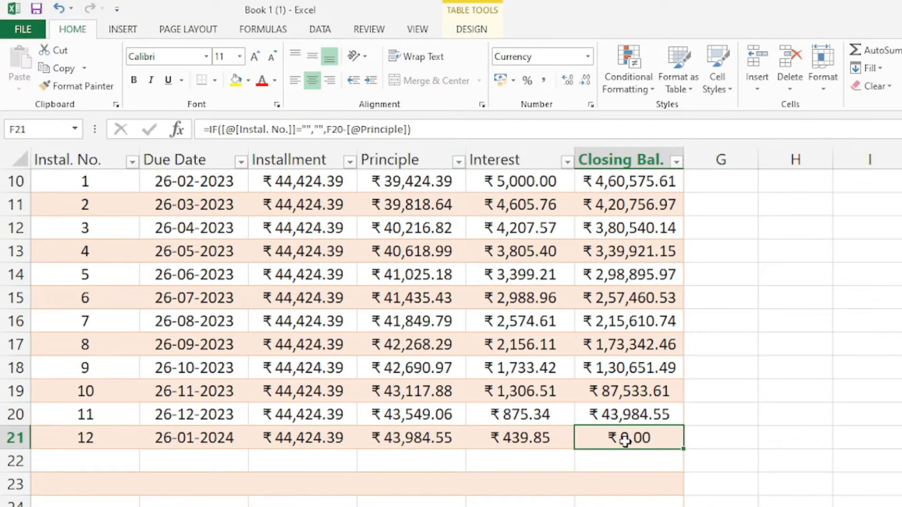
pyautogui.scroll(1, 625, 440)
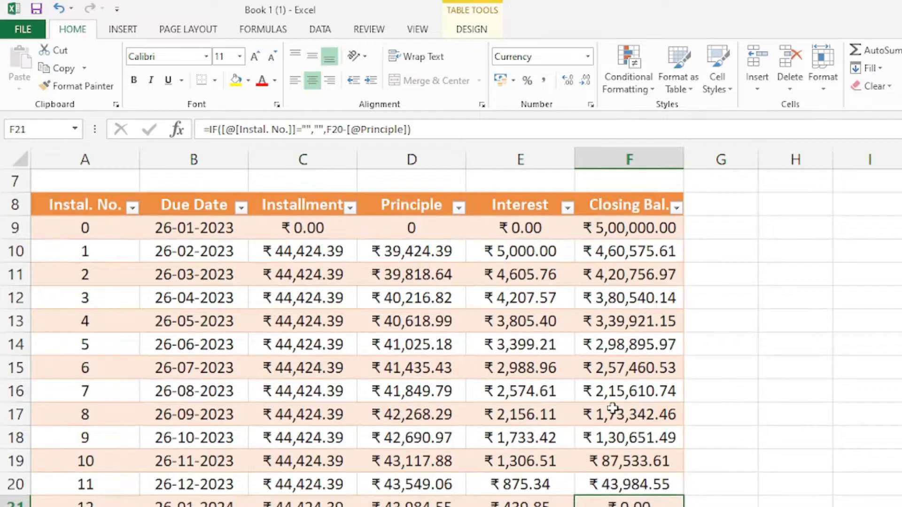
pyautogui.scroll(2, 613, 407)
pyautogui.scroll(-1, 613, 408)
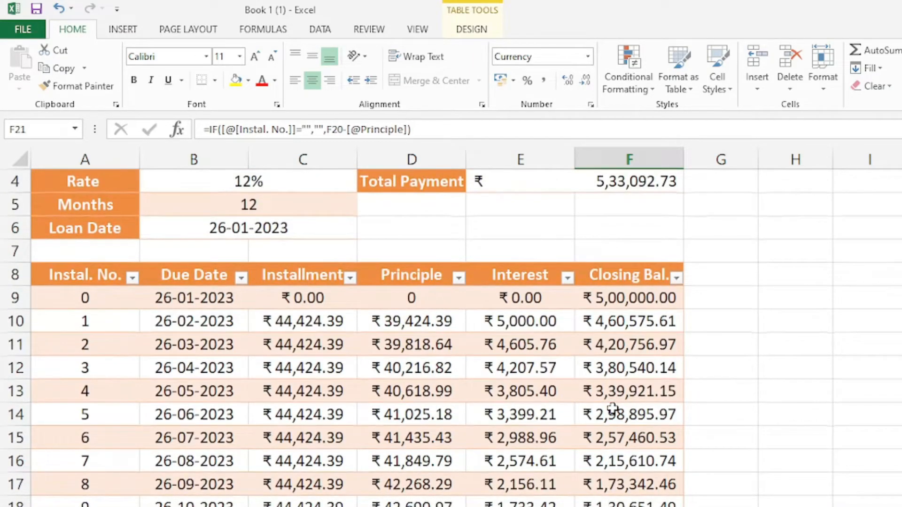
pyautogui.scroll(1, 613, 408)
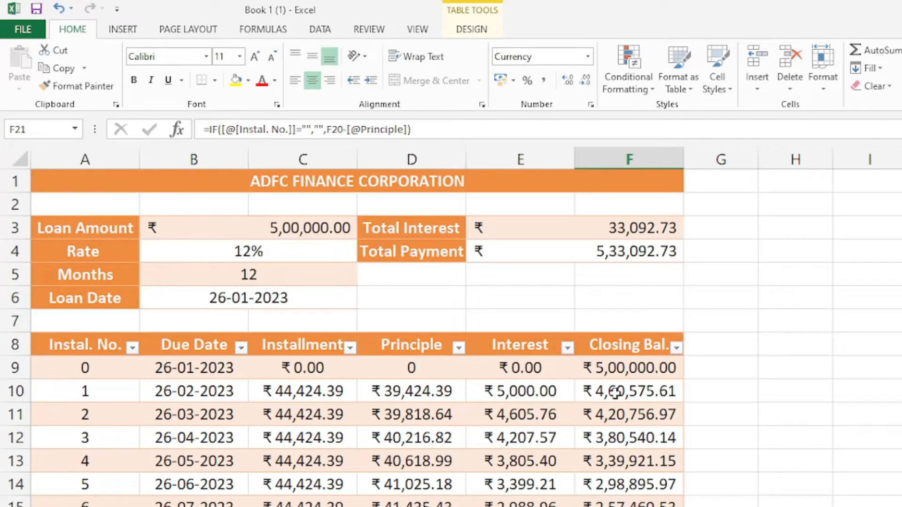